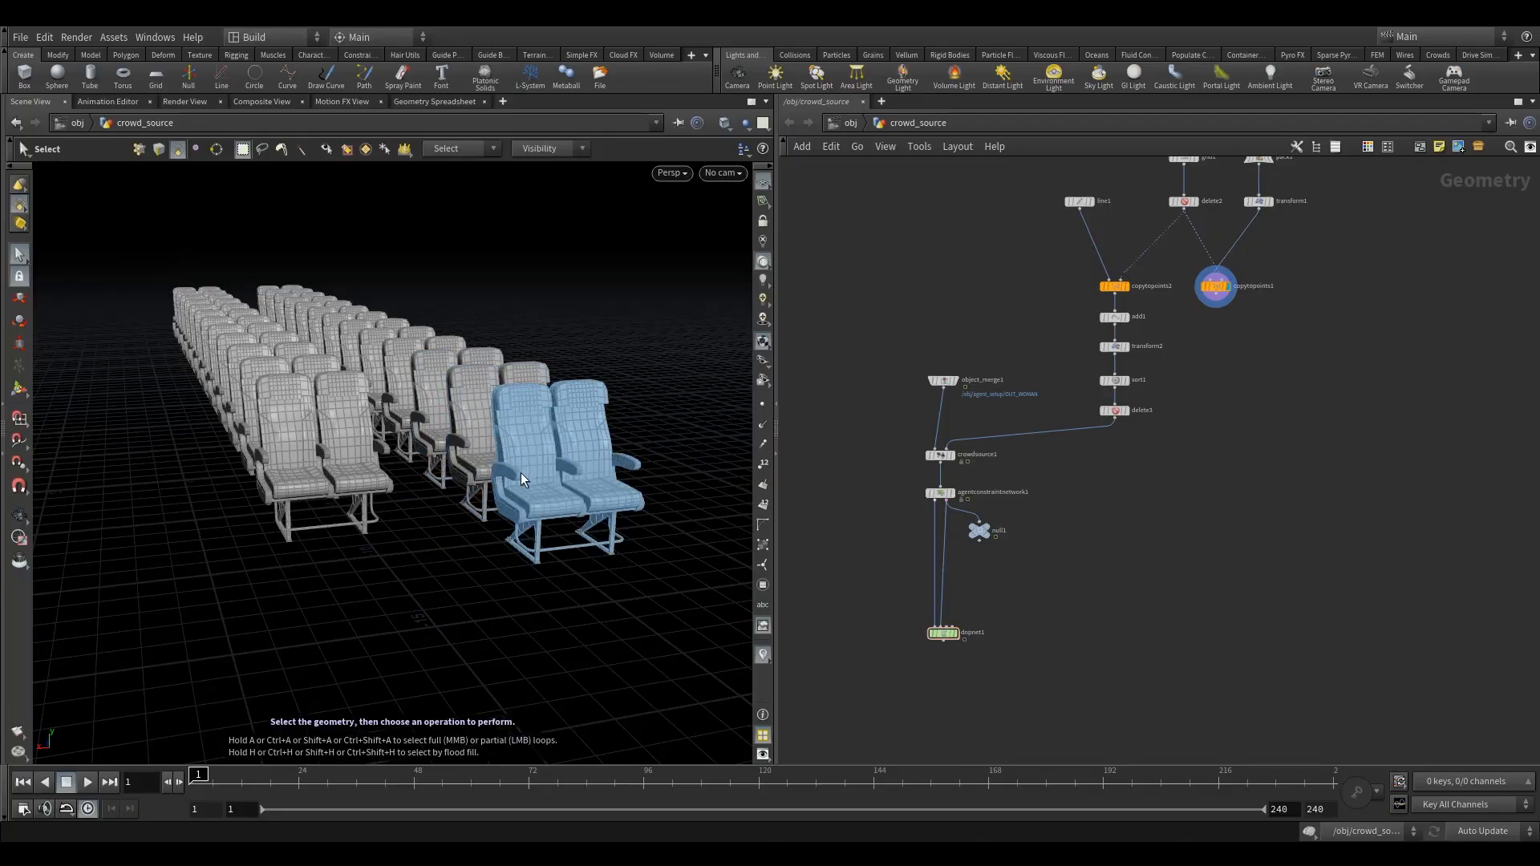
- Add an Assemble node beneath copytopoints1, wire copytopoints1 into it and display its result
middle_click_drag(1208, 462, 1173, 542)
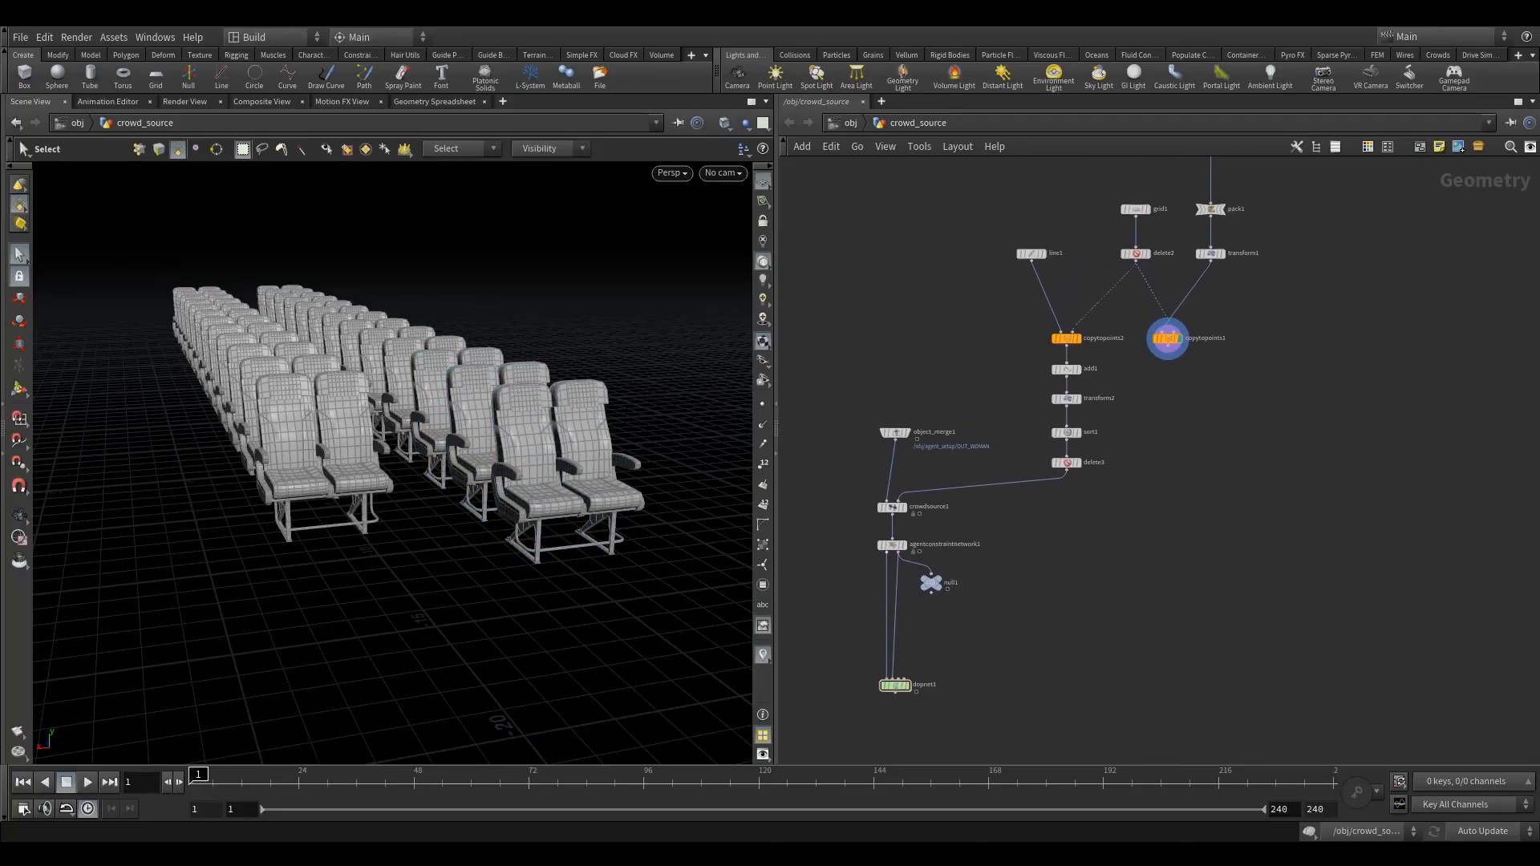
left_click(1170, 345)
key("Tab")
type("ass")
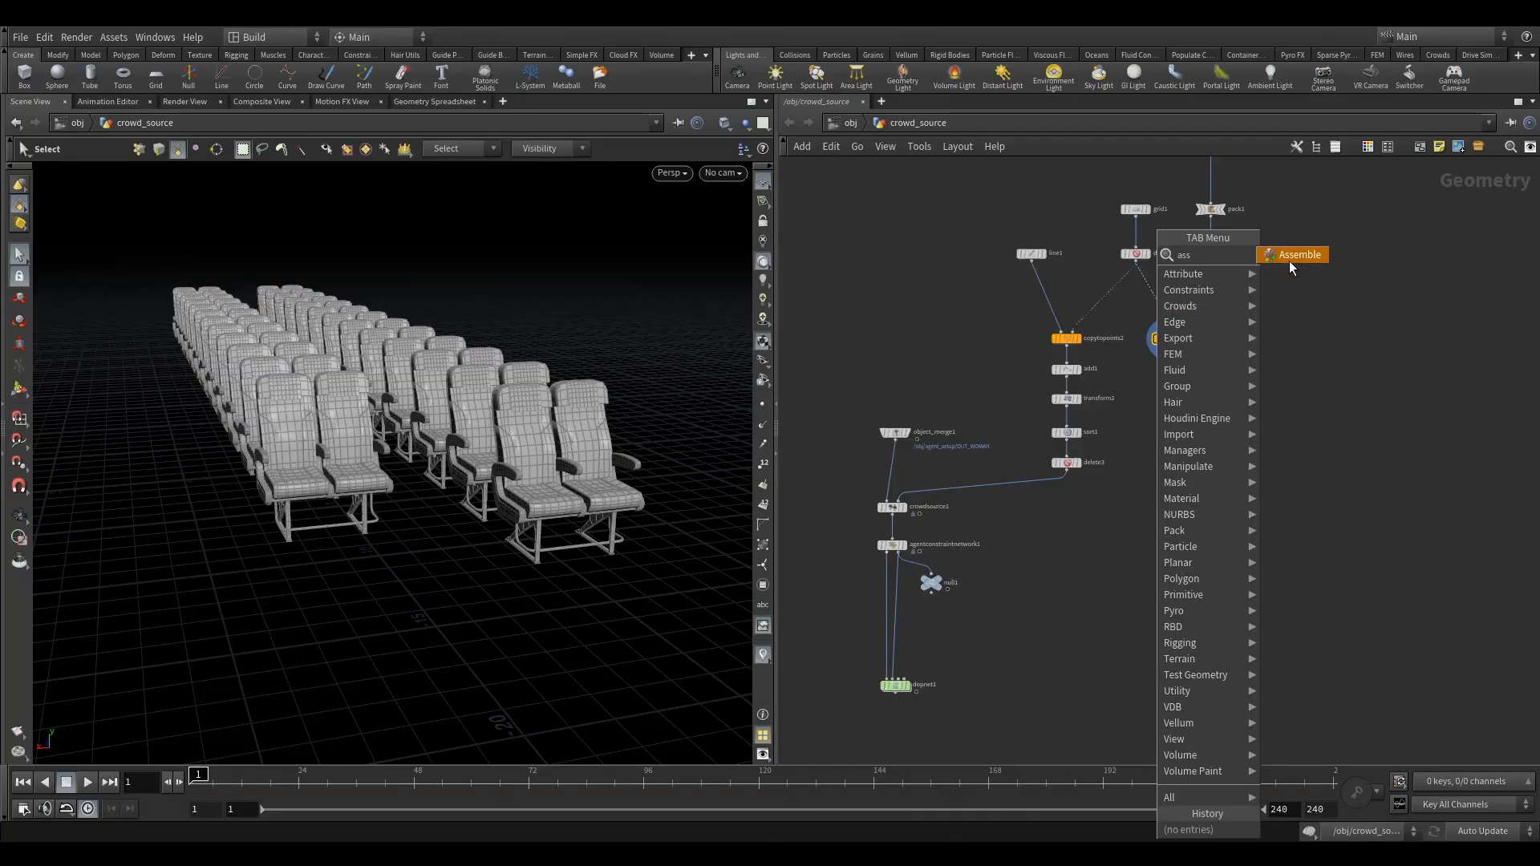
key("Return")
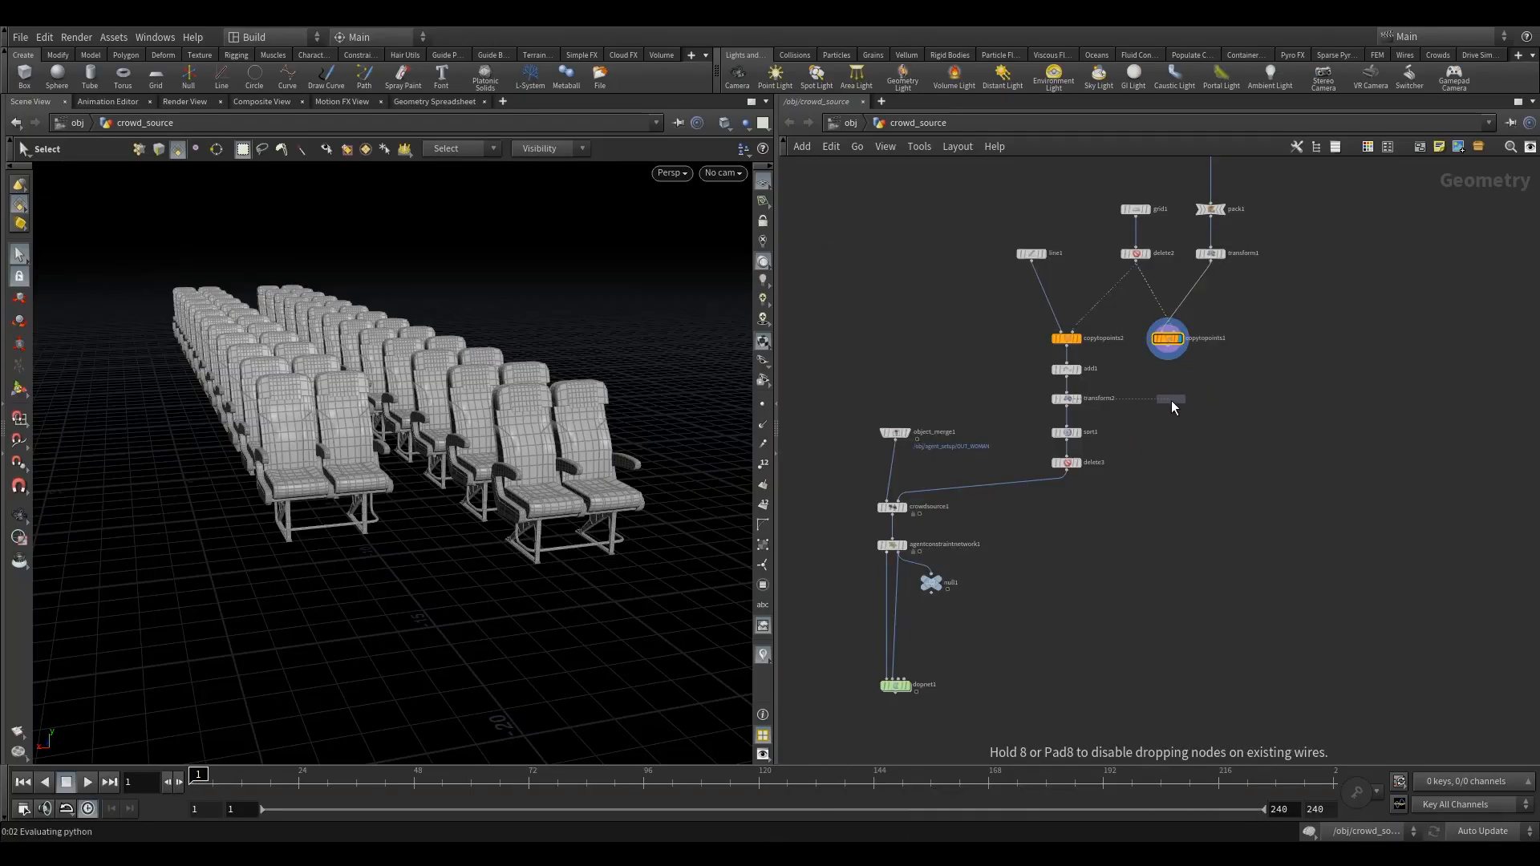
left_click(1167, 406)
left_click_drag(1173, 357, 1168, 391)
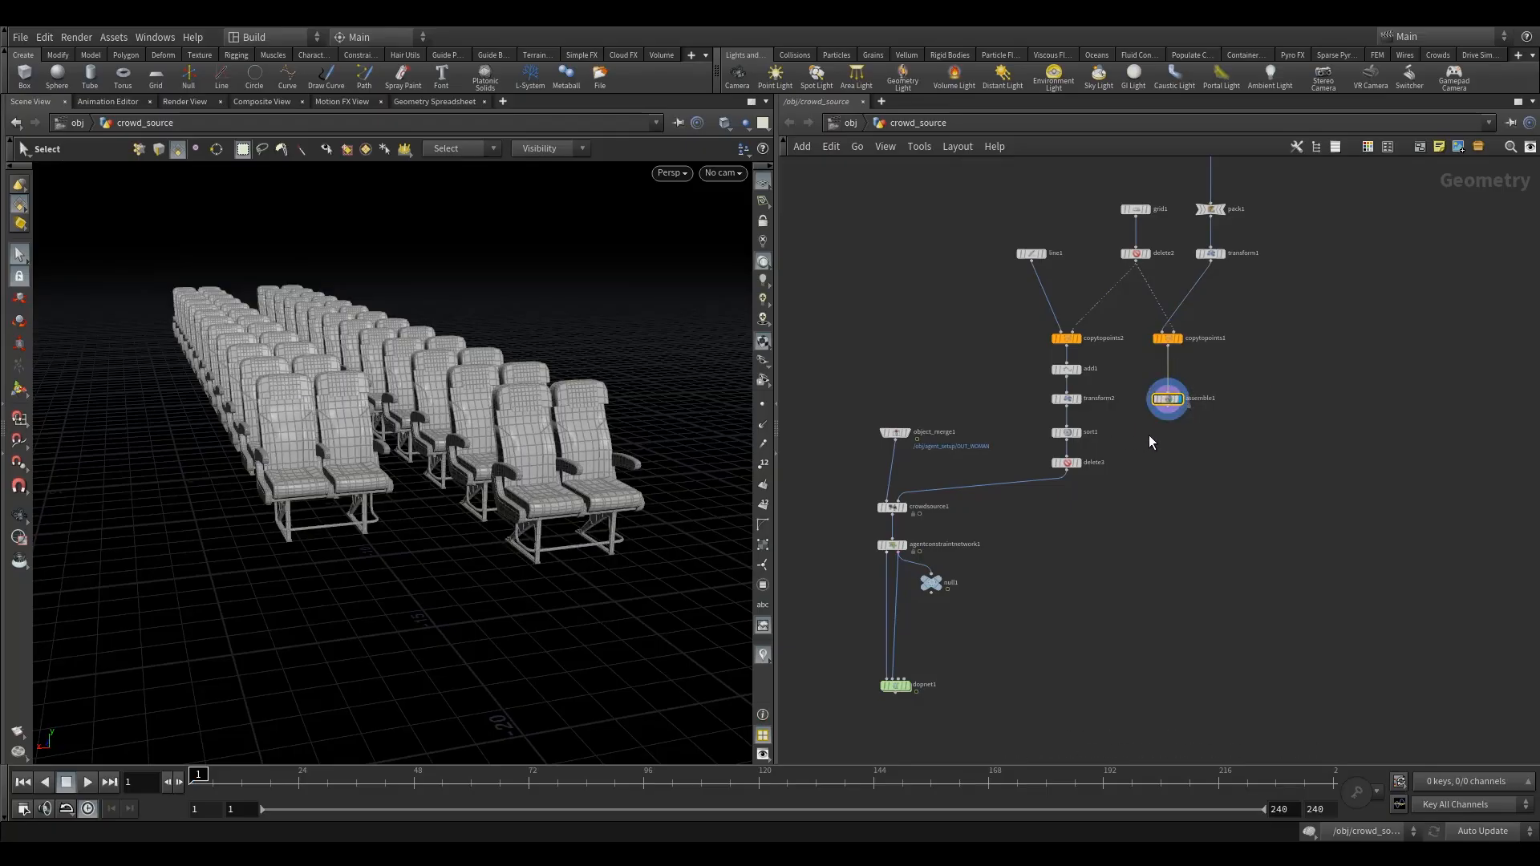
- Set the output prefix of assemble1 to chair in its parameters
key("p")
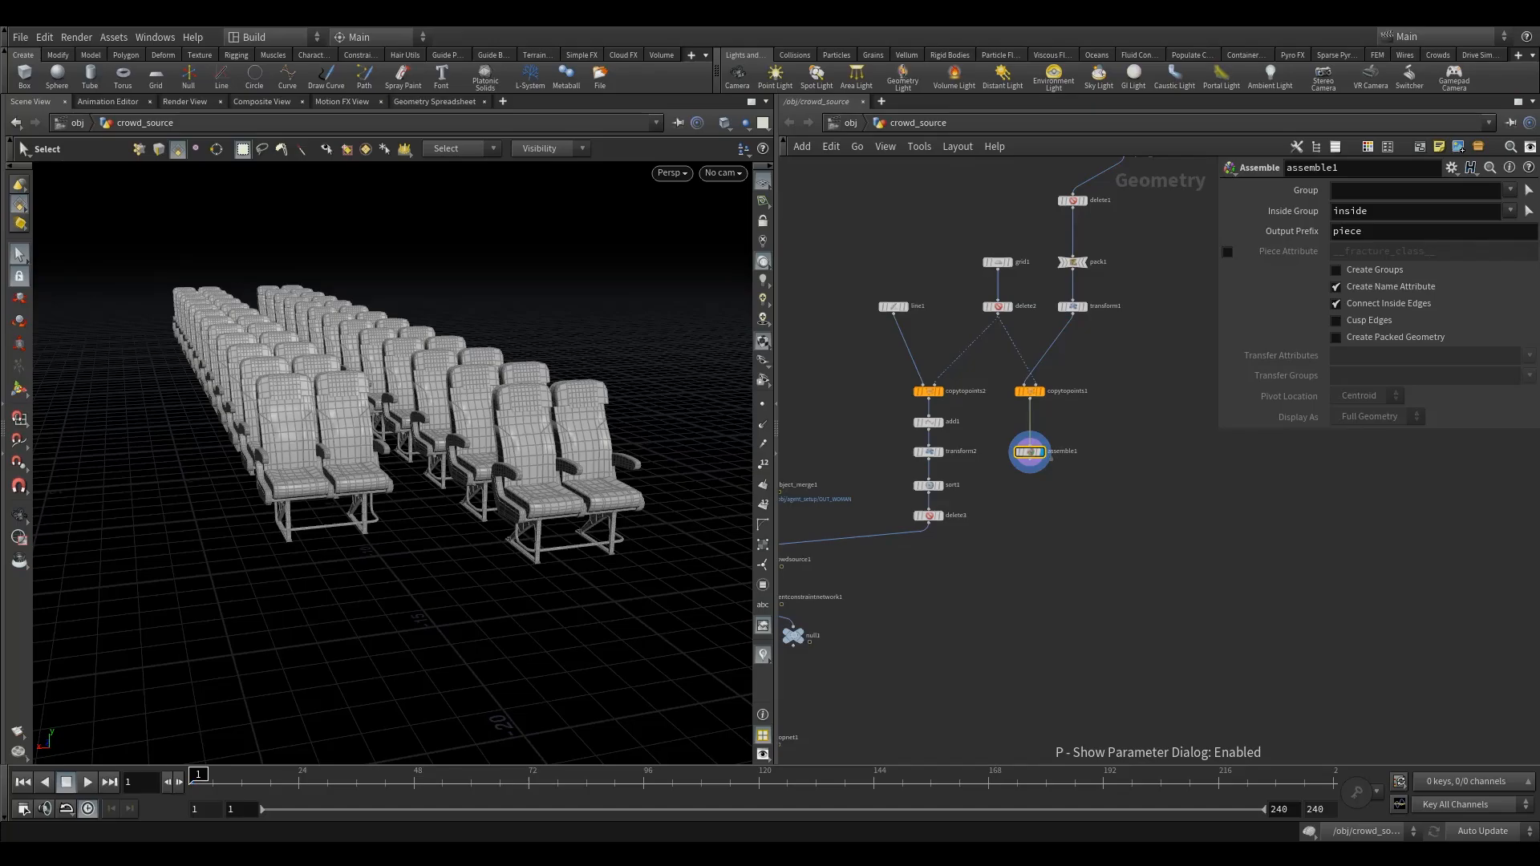
double_click(1350, 232)
type("cha")
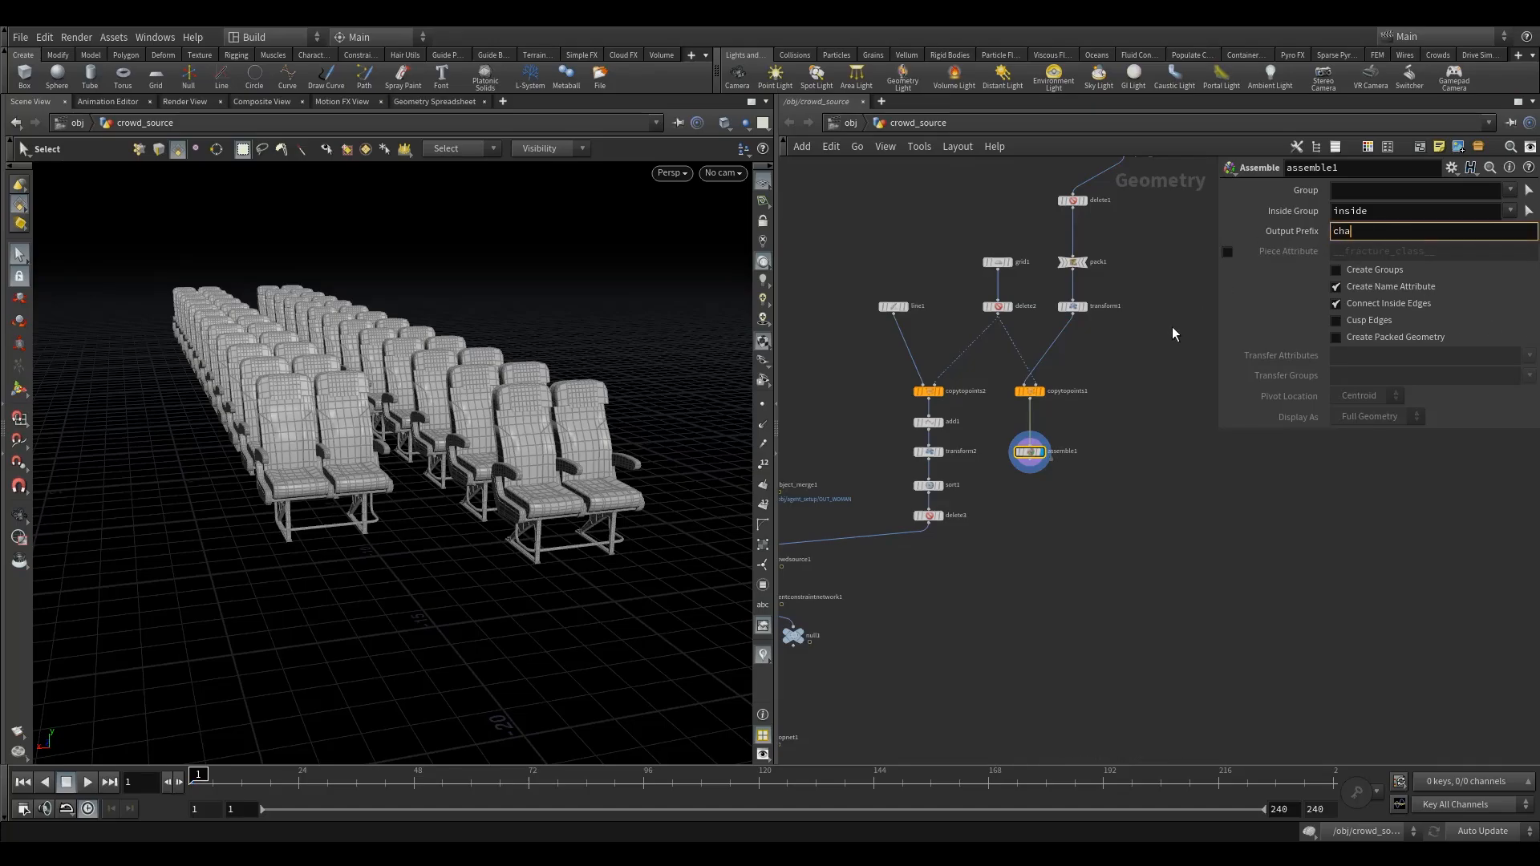
type("ir")
key("Return")
- Inspect the primitive attributes of assemble1 in the geometry spreadsheet, and return to the 3D scene view
left_click(433, 103)
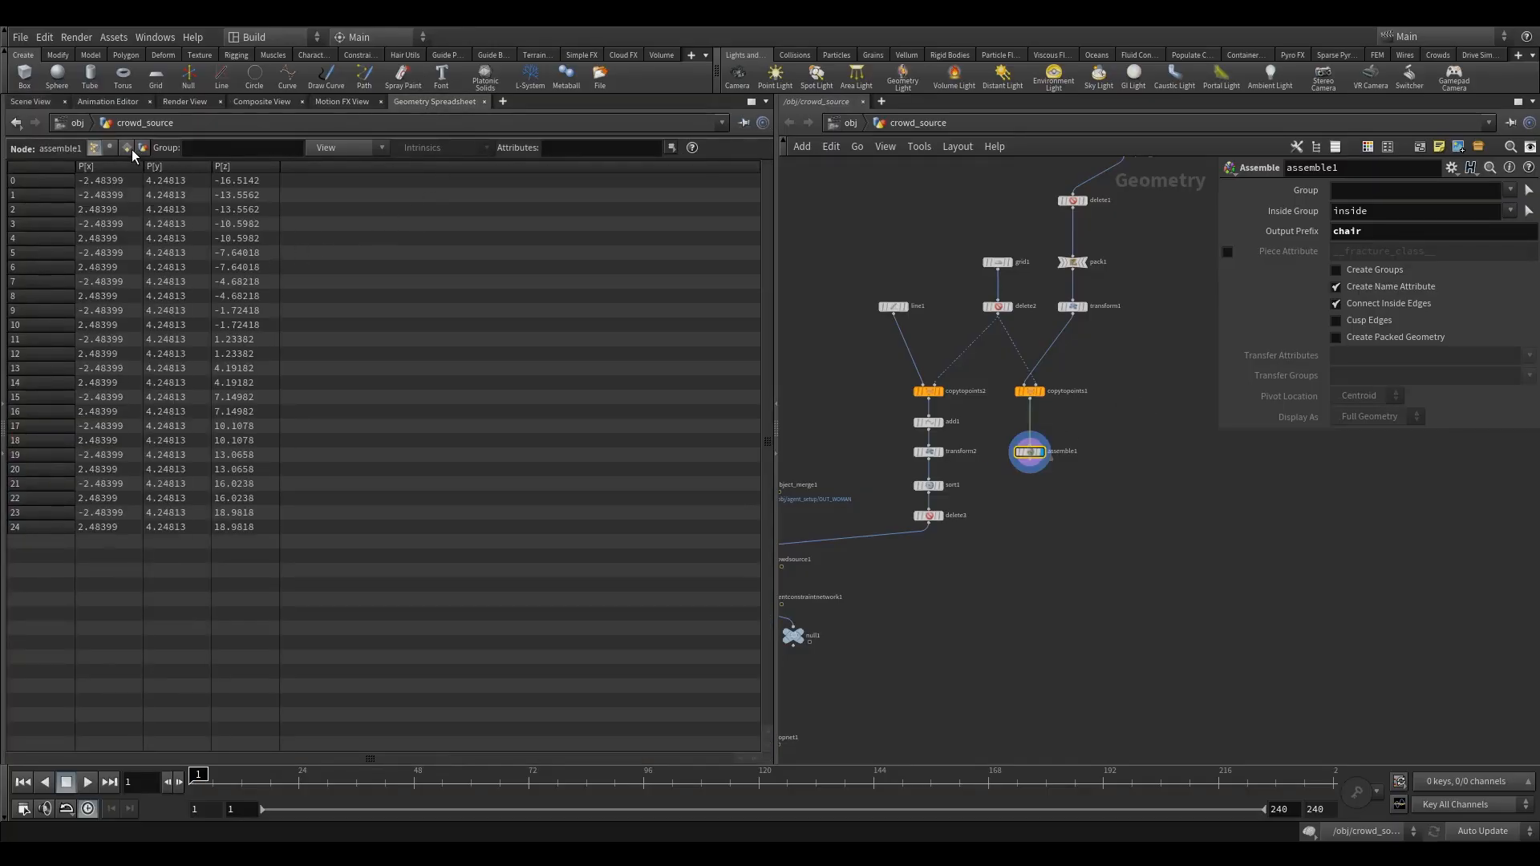
left_click(126, 149)
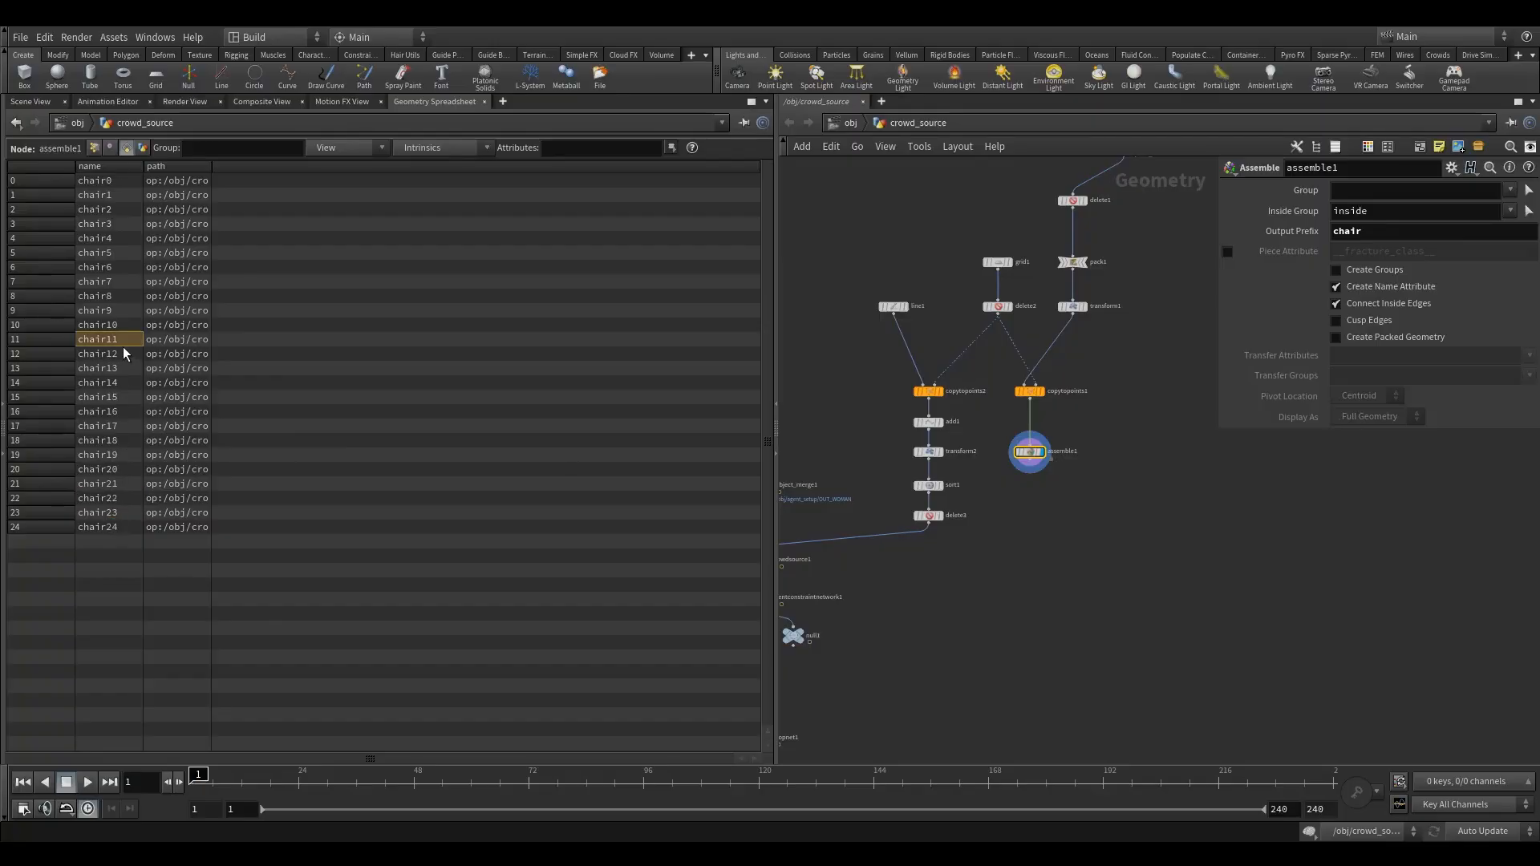
left_click(24, 102)
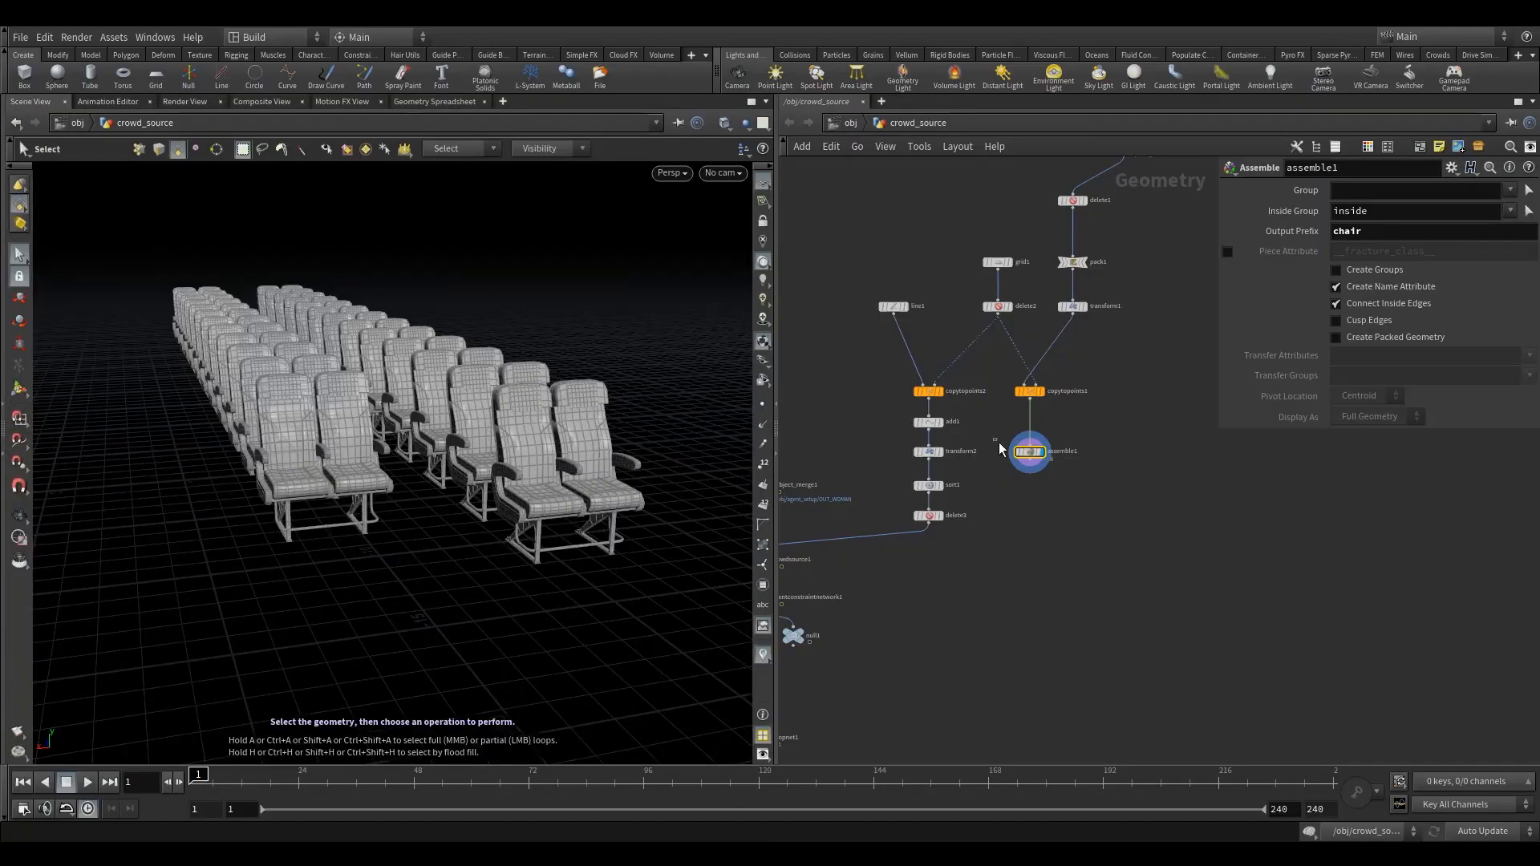
- Add an Attribute Promote node beneath assemble1, connected to its output, and display its result
key("h")
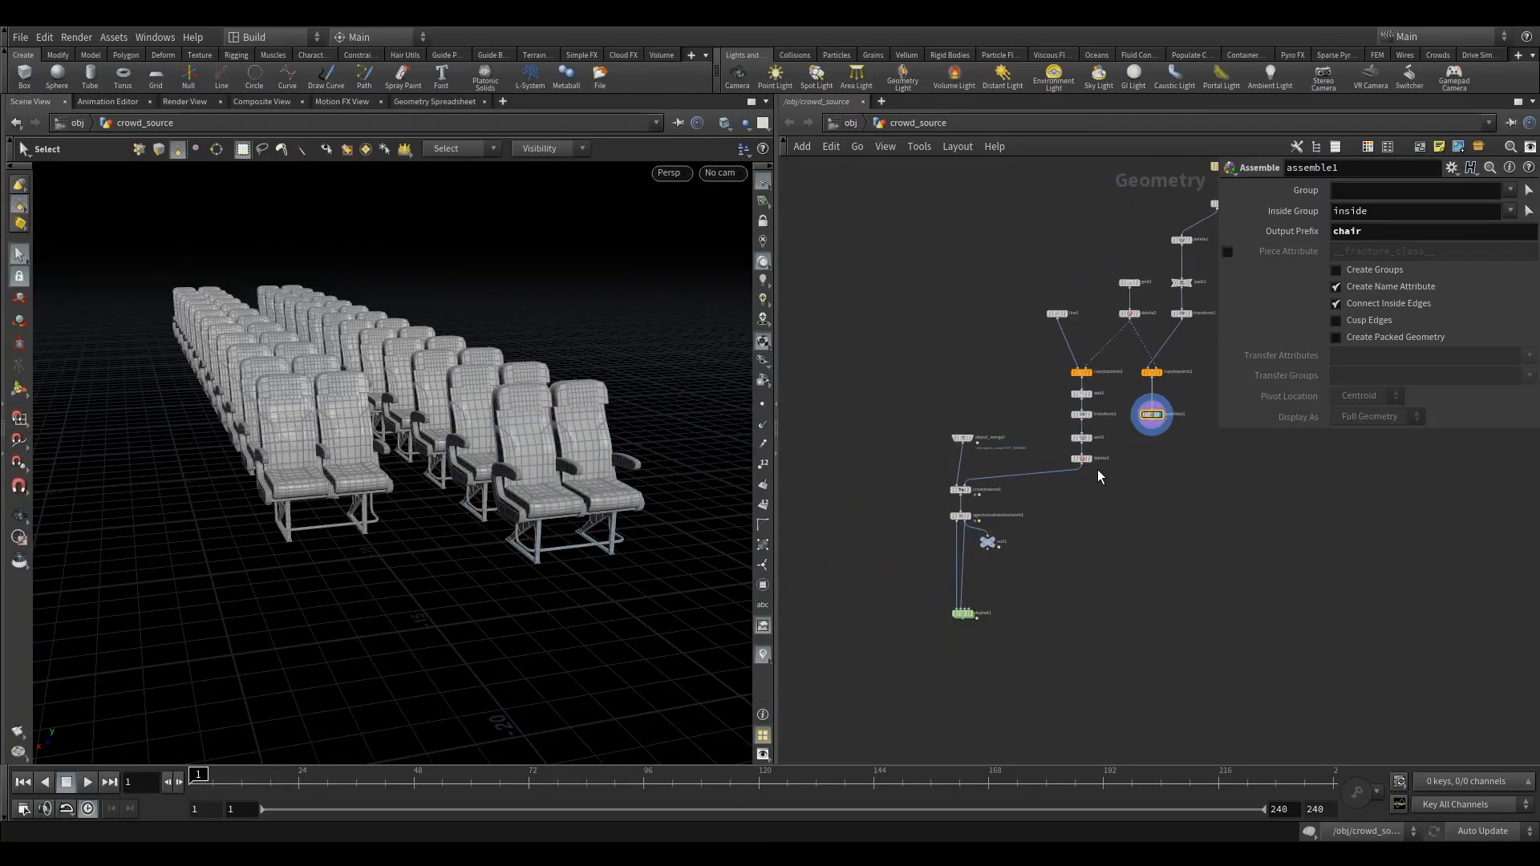
middle_click_drag(1104, 470, 1012, 452)
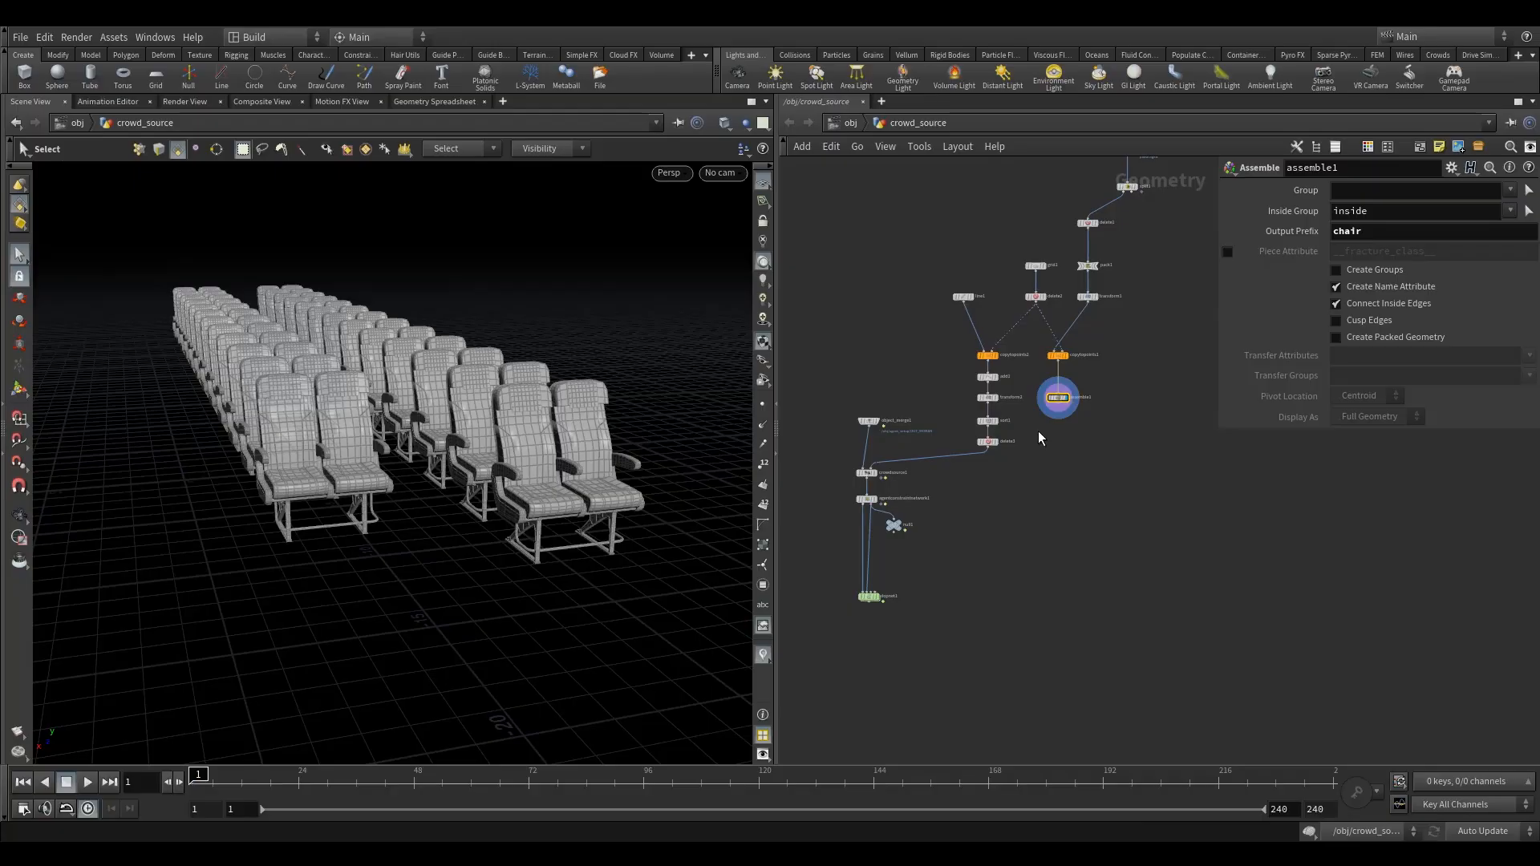
key("Tab")
type("a")
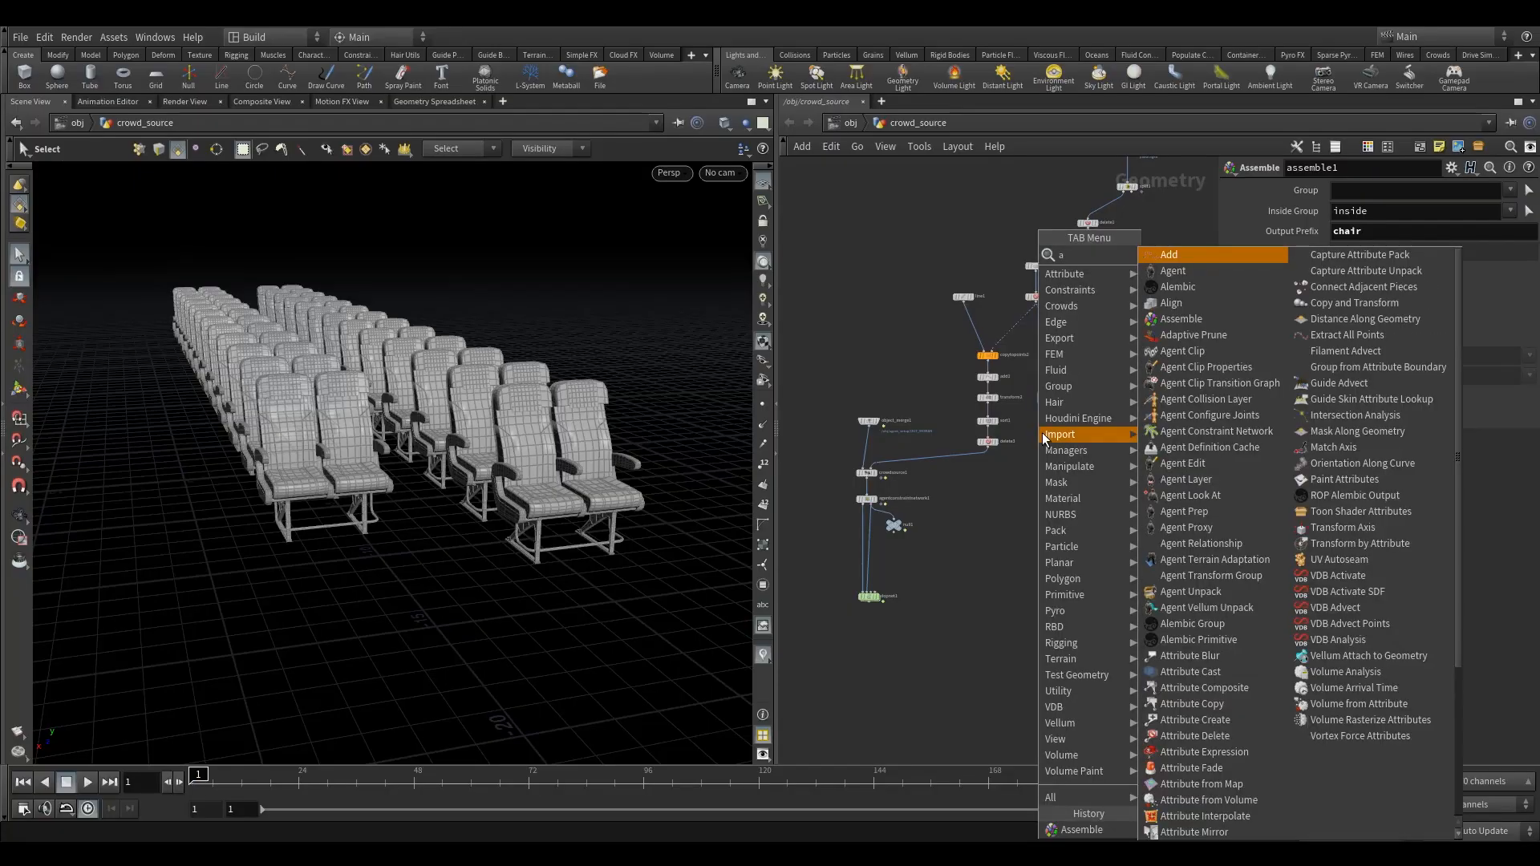
type("p")
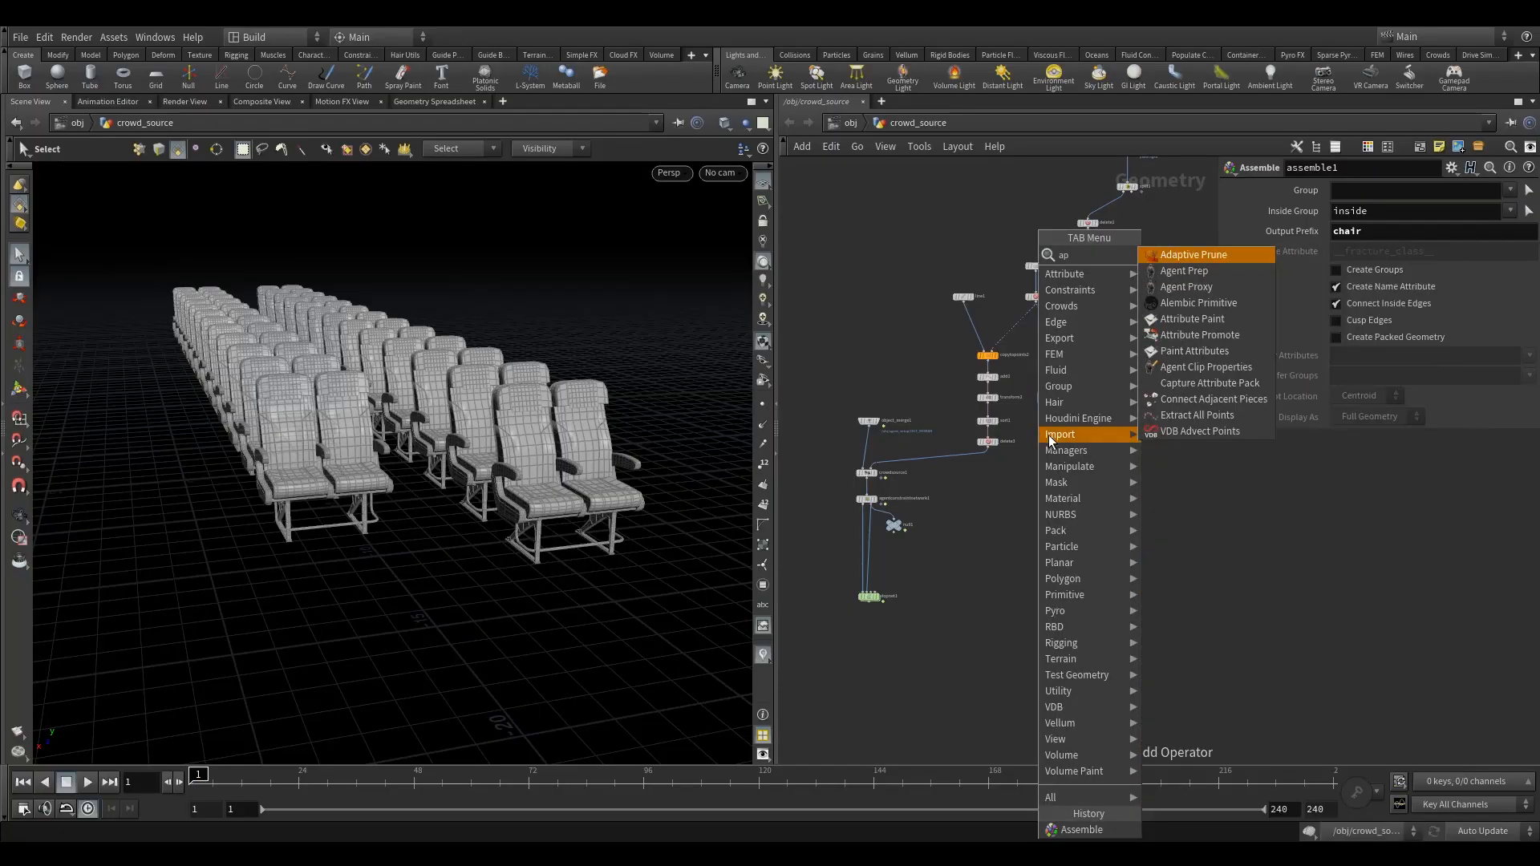
left_click(1197, 340)
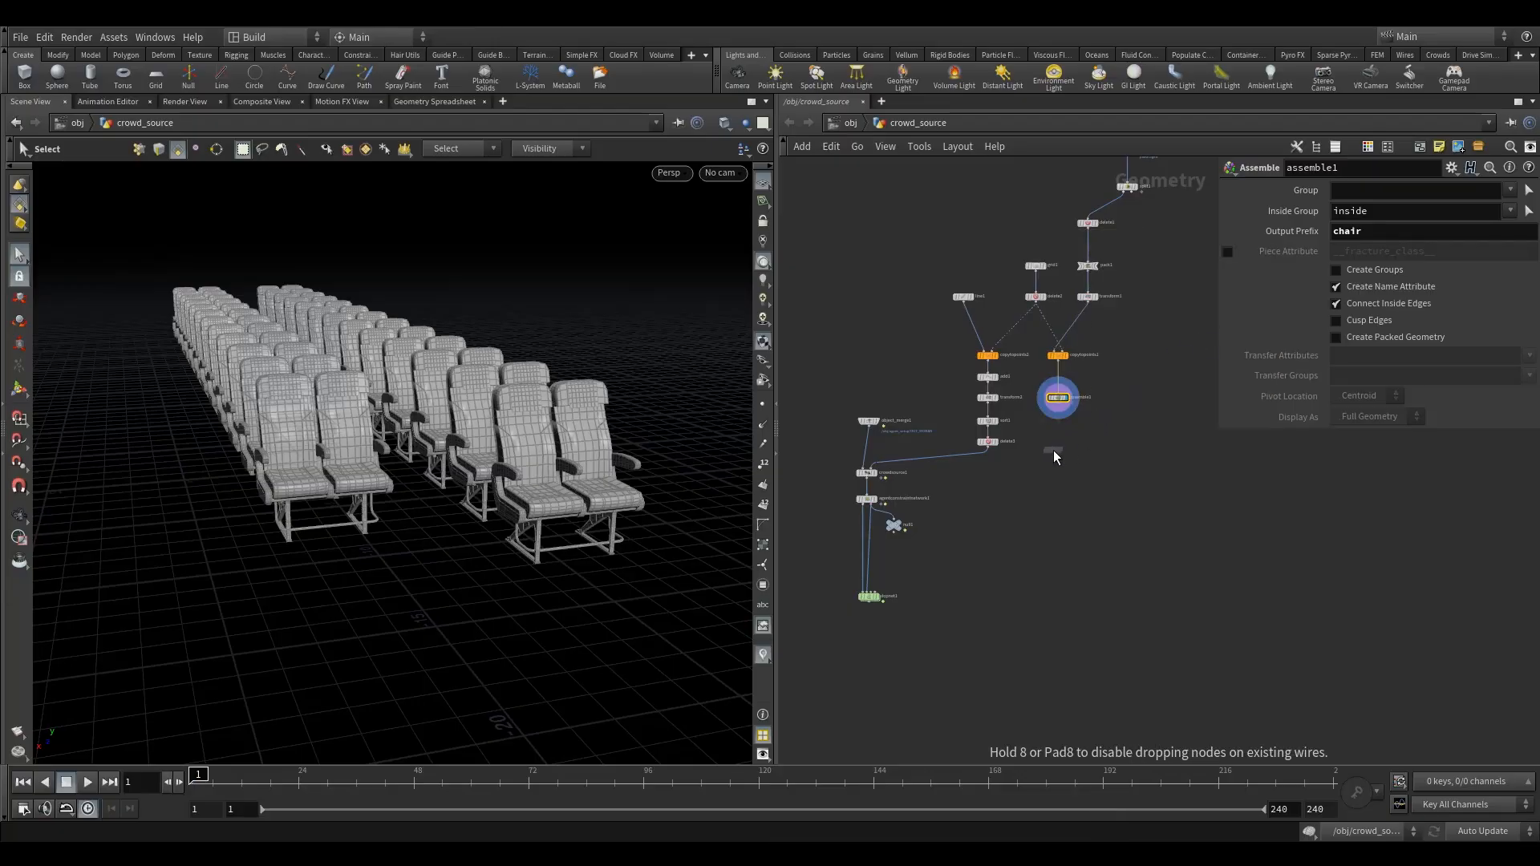
left_click(1053, 450)
scroll(1058, 453, "up", 5)
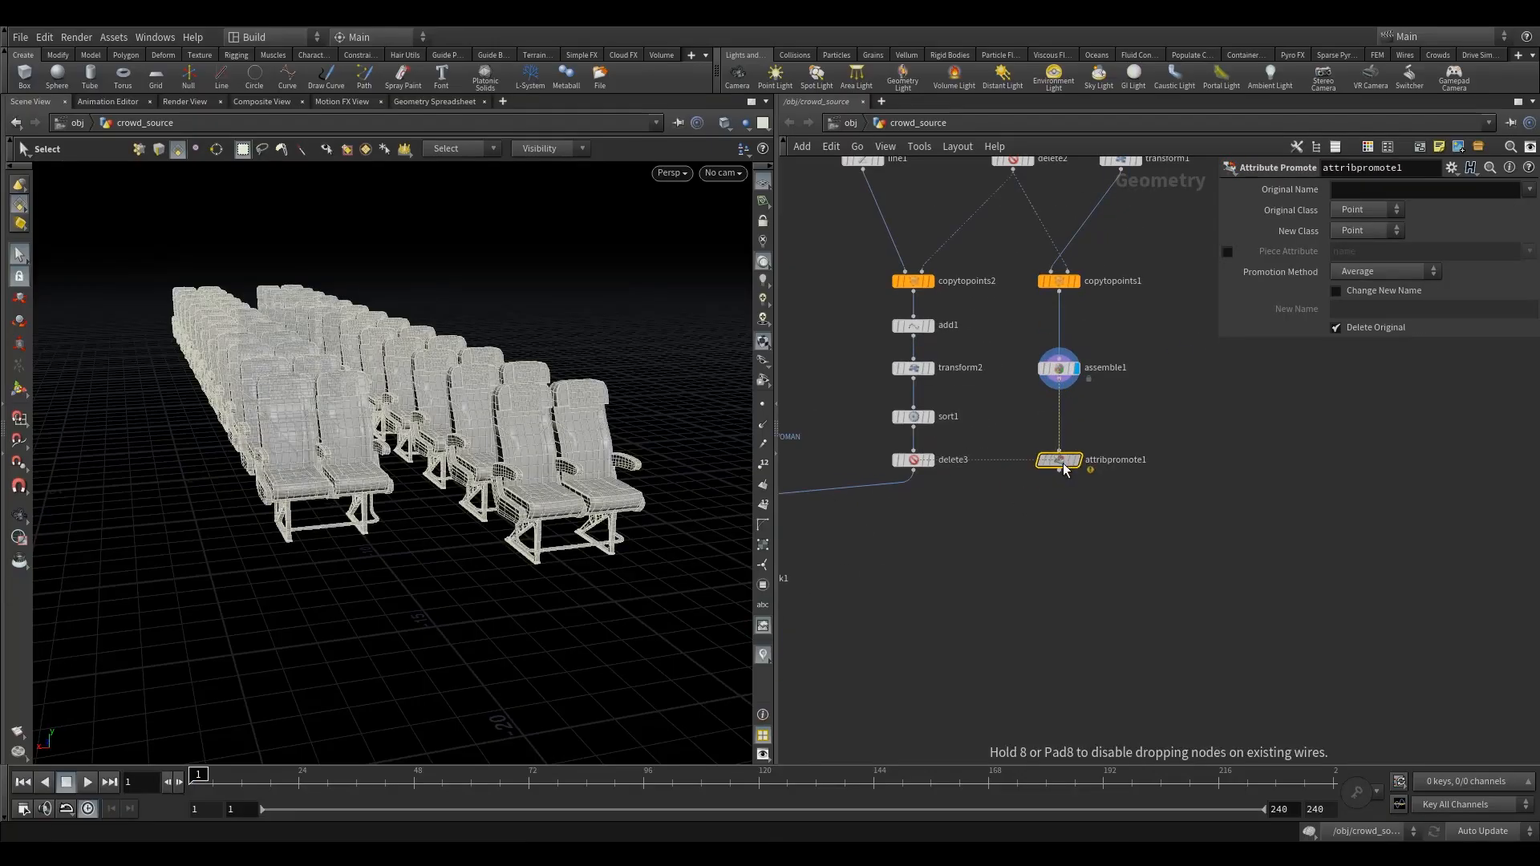
left_click(1076, 459)
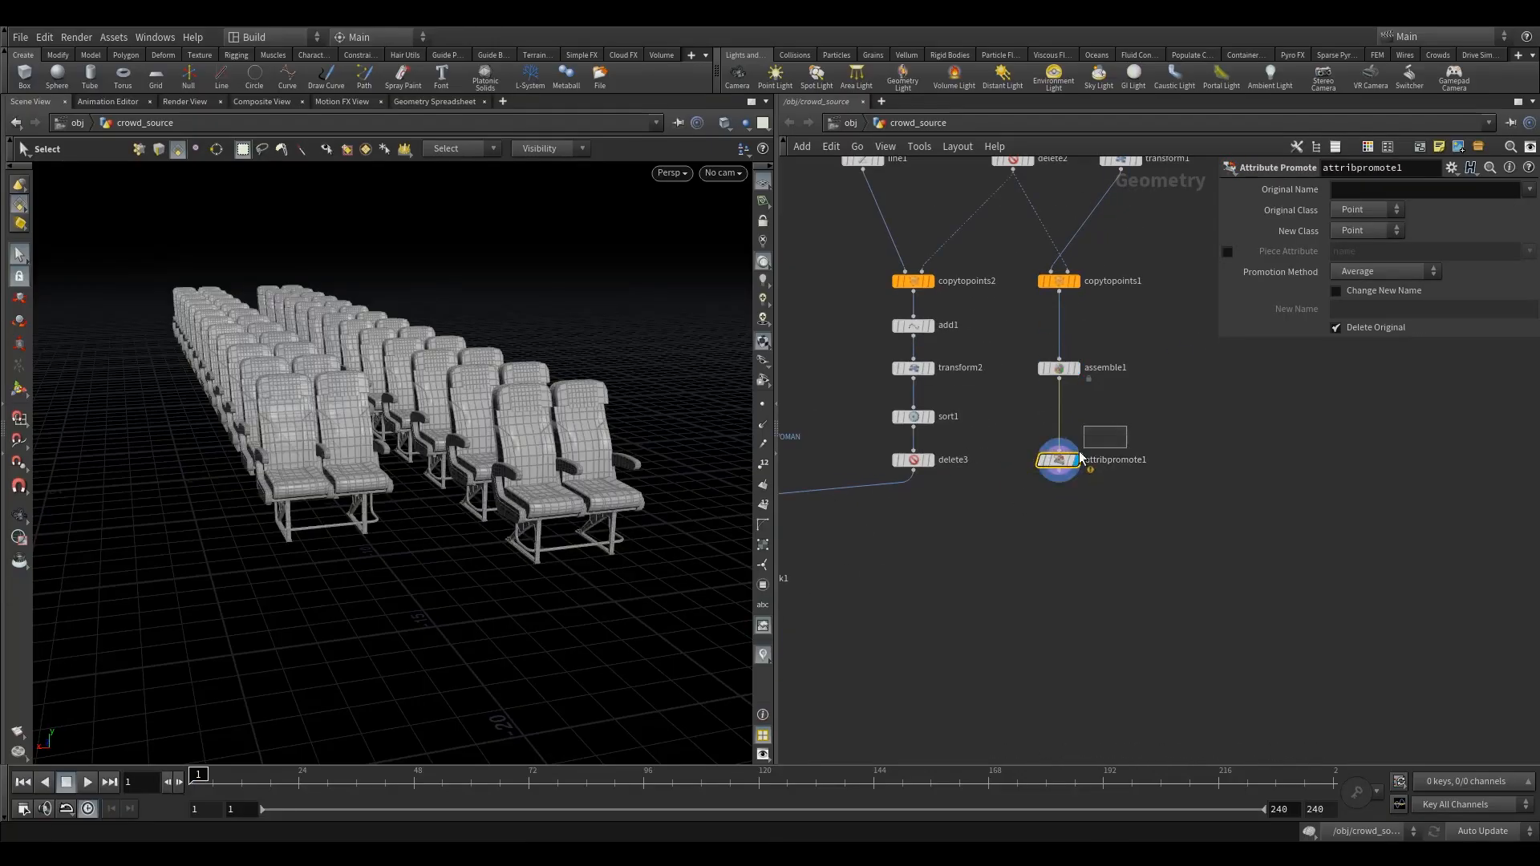
- Configure attribpromote1 to promote the name attribute from the Primitive class to the Point class
left_click(1531, 191)
left_click(1410, 252)
left_click(1364, 209)
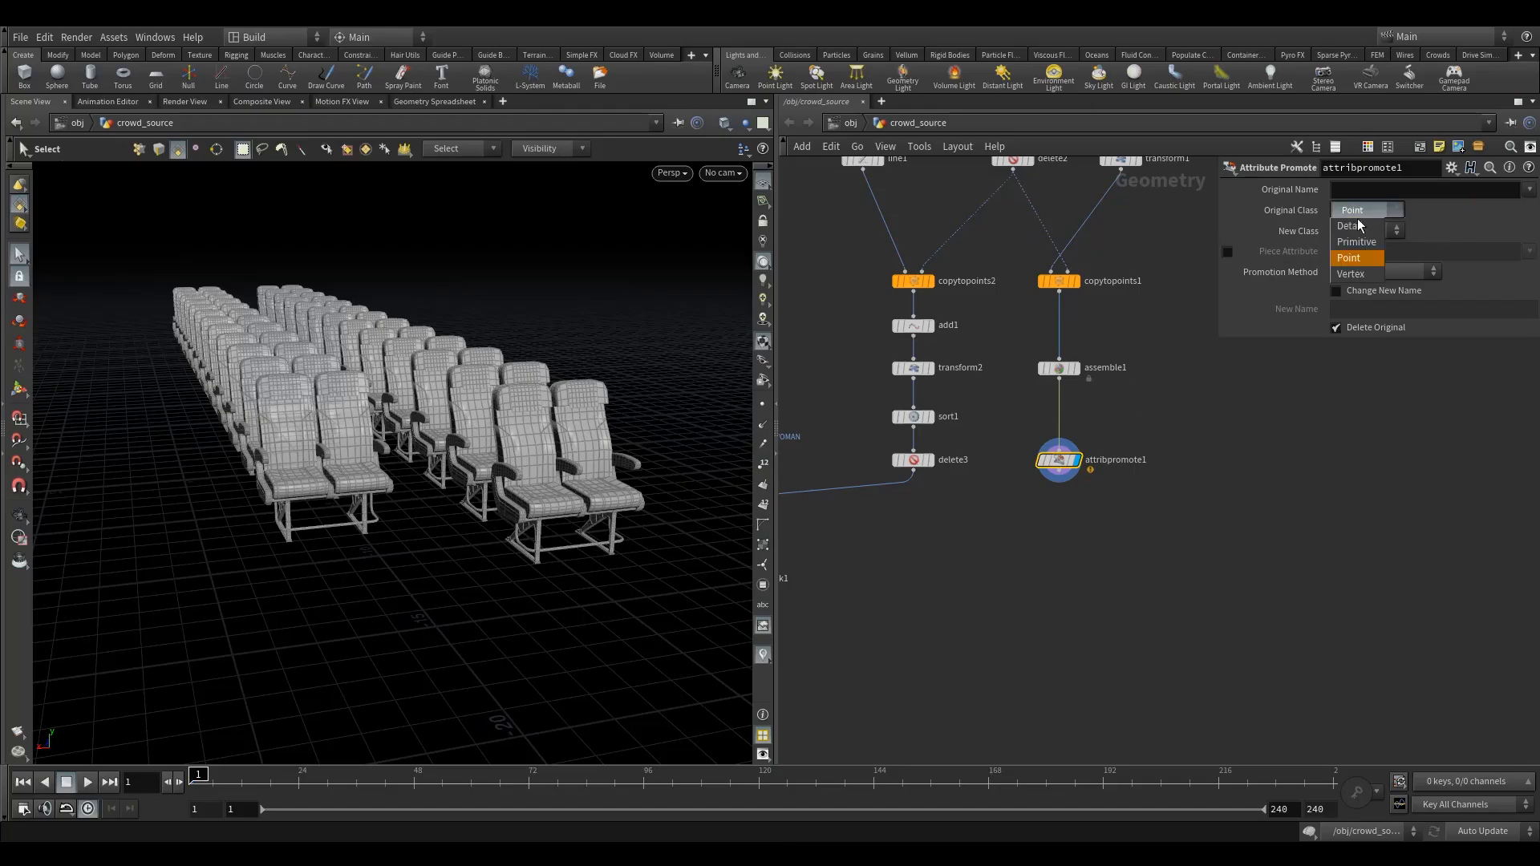
left_click(1356, 244)
left_click(1531, 191)
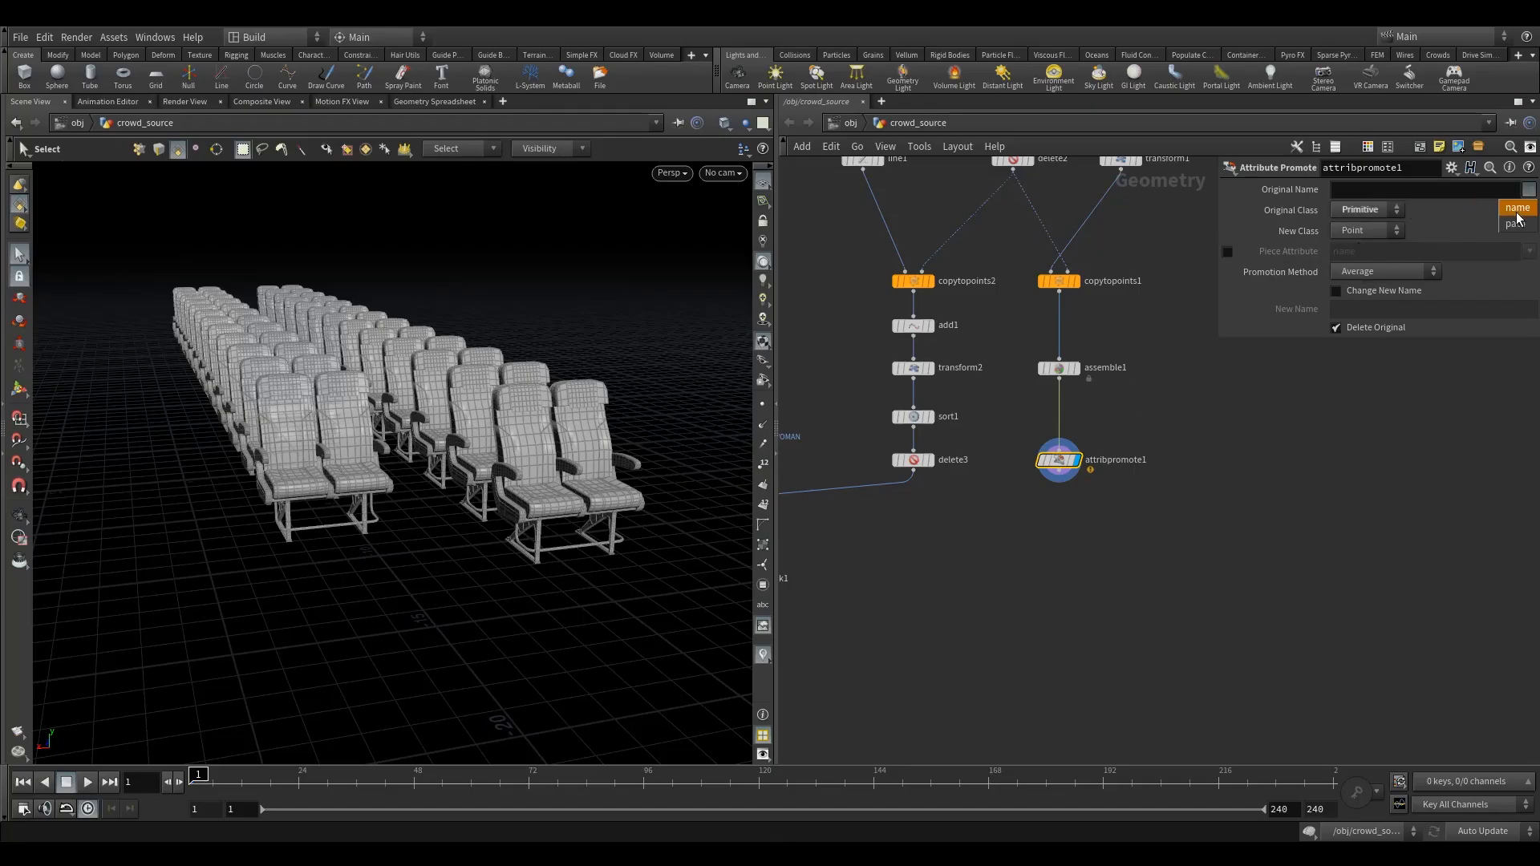
left_click(1517, 208)
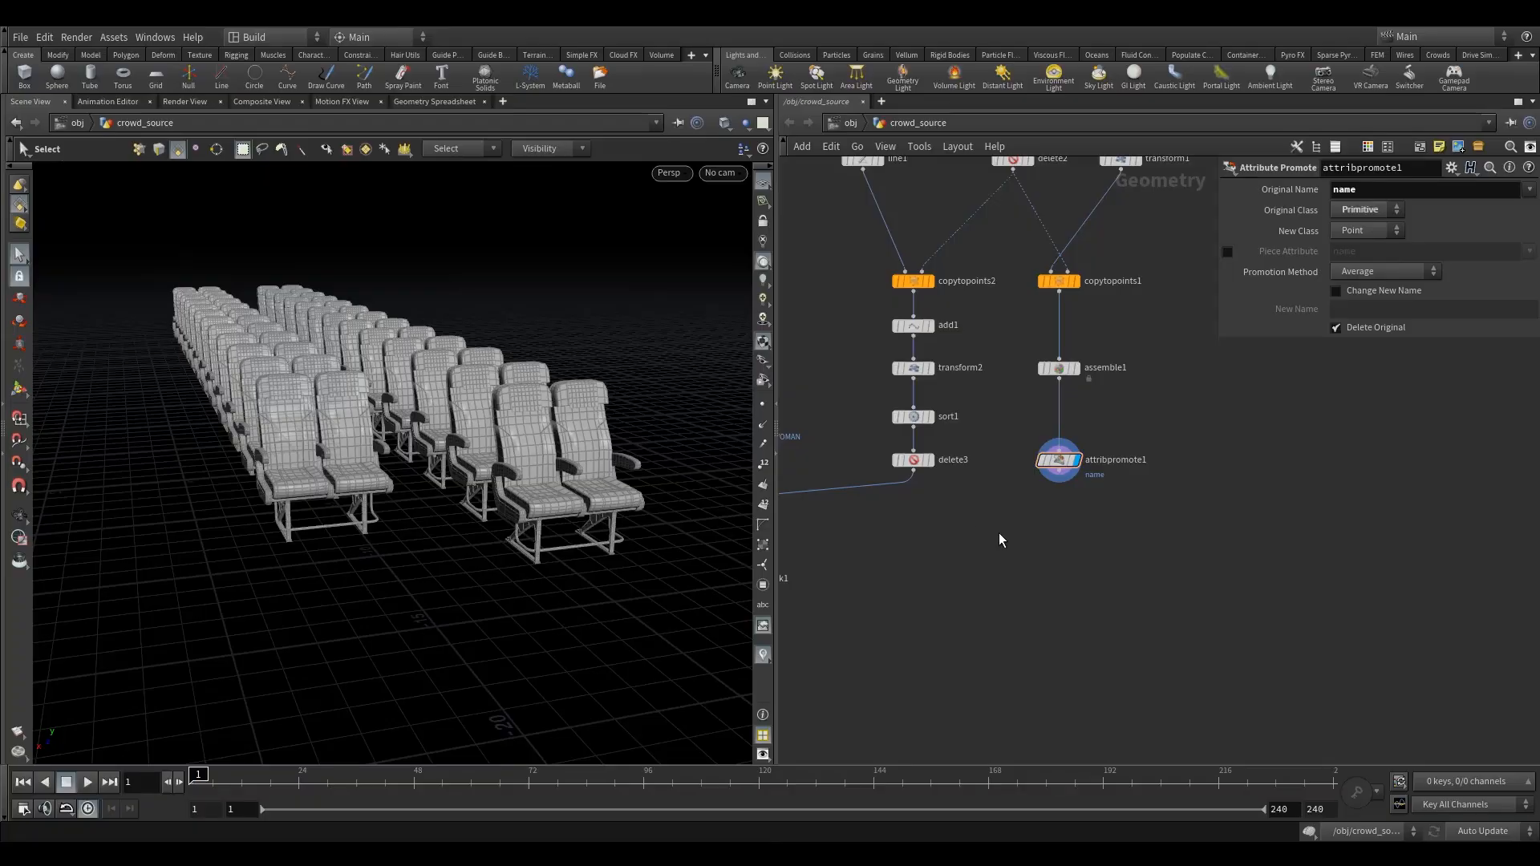
- Check the attributes of attribpromote1 in the geometry spreadsheet, and return to the 3D scene view
middle_click_drag(999, 533, 1056, 456)
scroll(1046, 467, "down", 2)
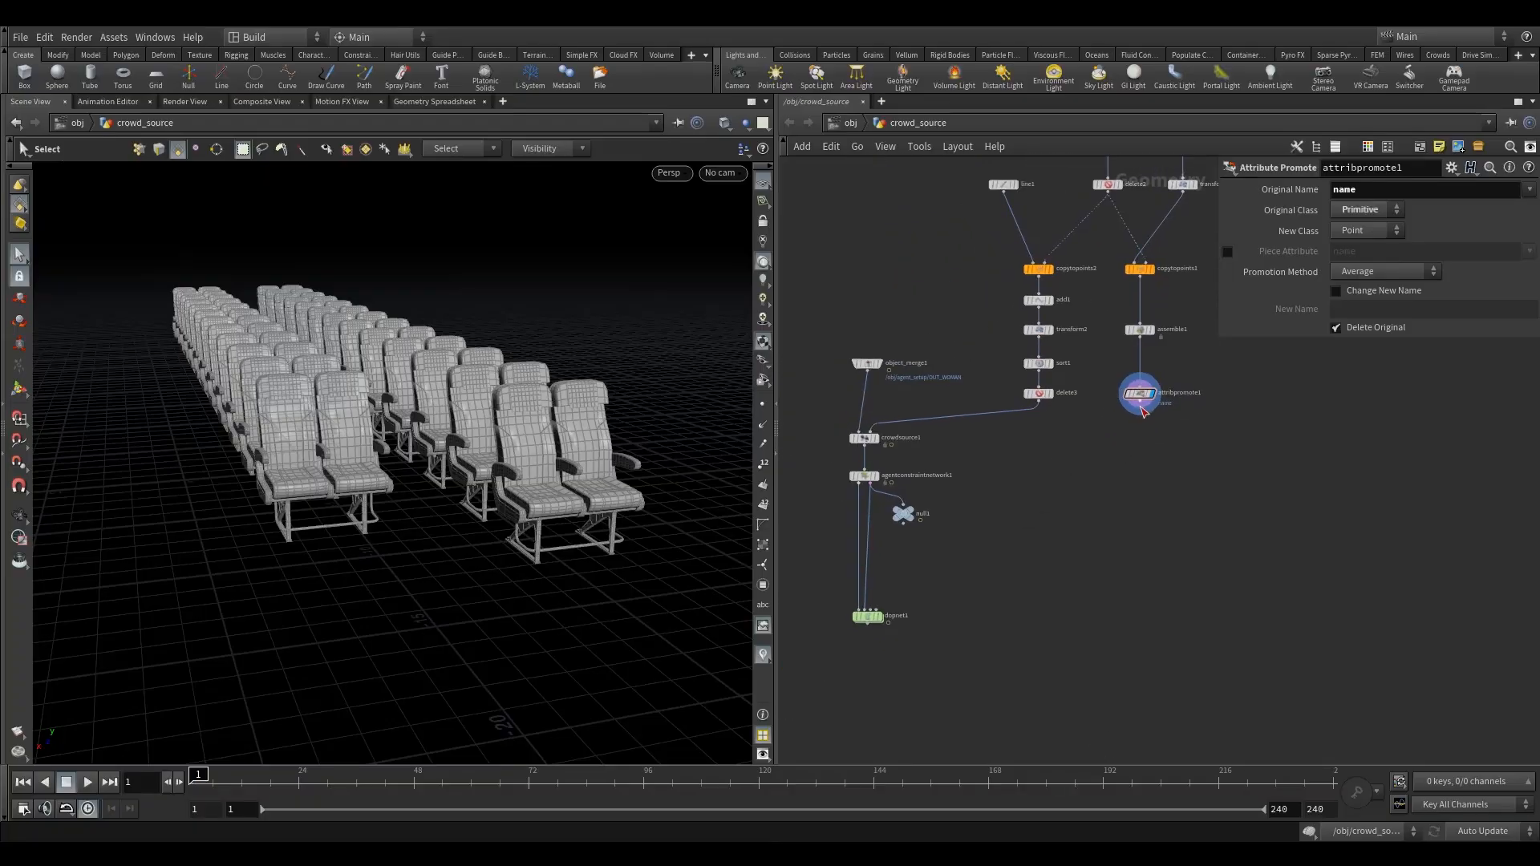
left_click(417, 102)
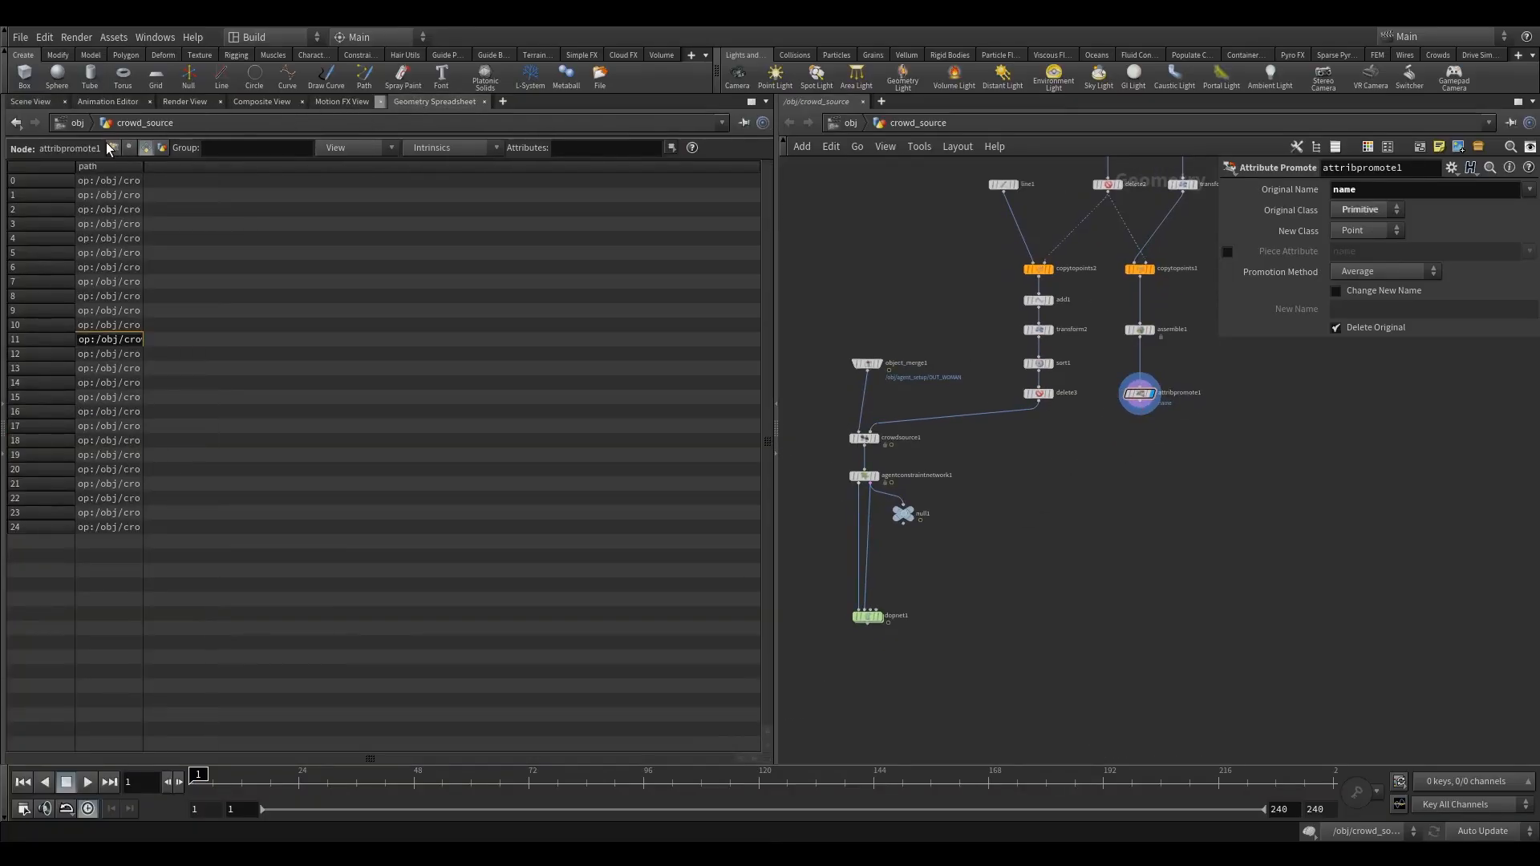
left_click_drag(286, 180, 308, 251)
left_click(47, 105)
- Wire the output of attribpromote1 into a free input of dopnet1
scroll(1071, 489, "down", 1)
middle_click_drag(1068, 471, 1078, 391)
left_click(1140, 338)
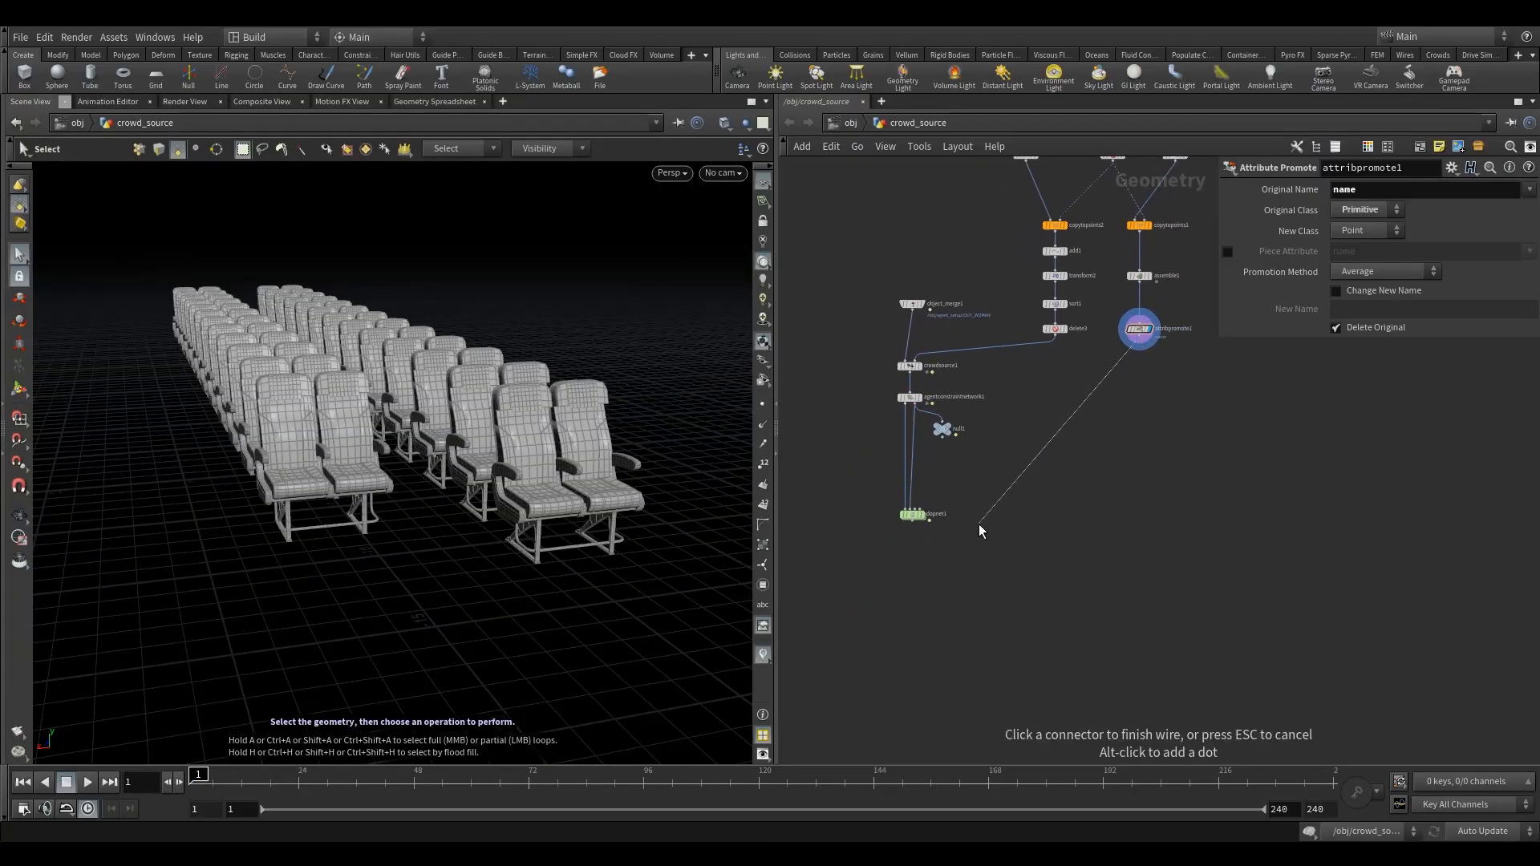
left_click(921, 509)
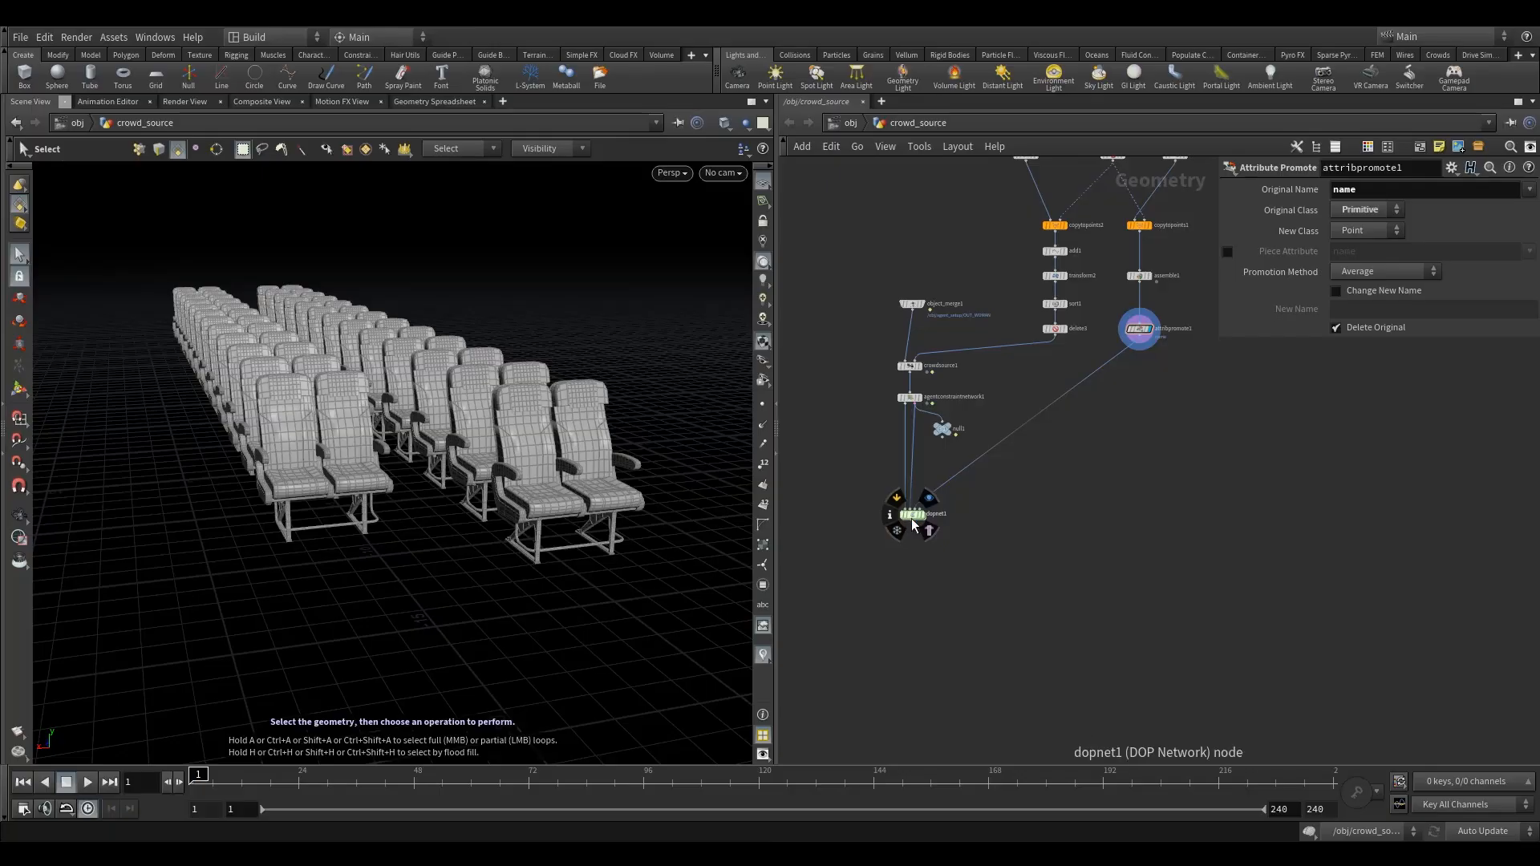
- Enter the dopnet1 network and add an RBD Packed Object node beside crowdobject1
double_click(911, 516)
scroll(898, 495, "down", 4)
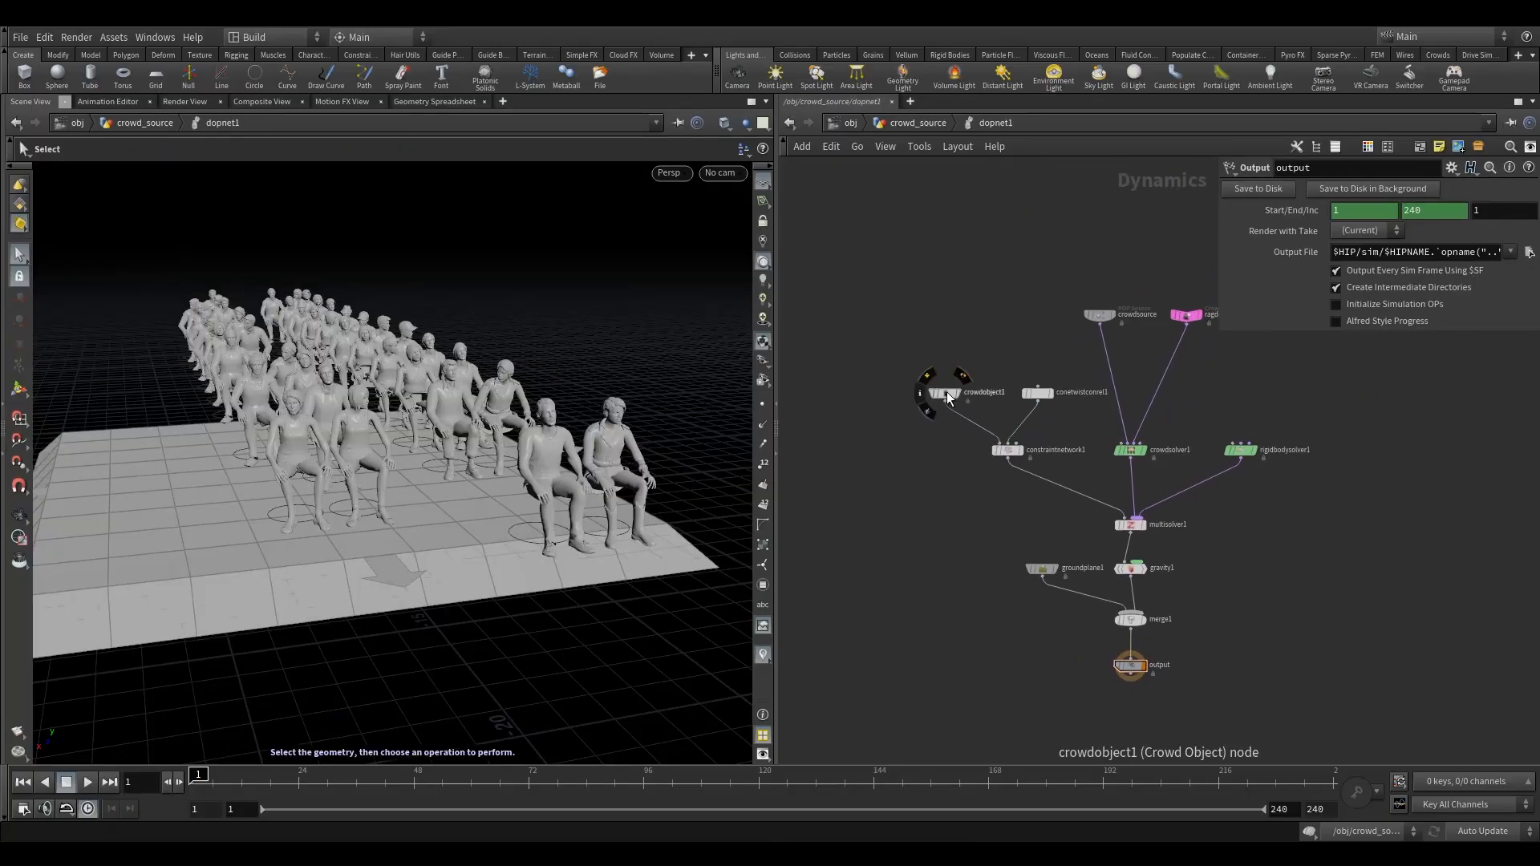
left_click_drag(945, 393, 943, 393)
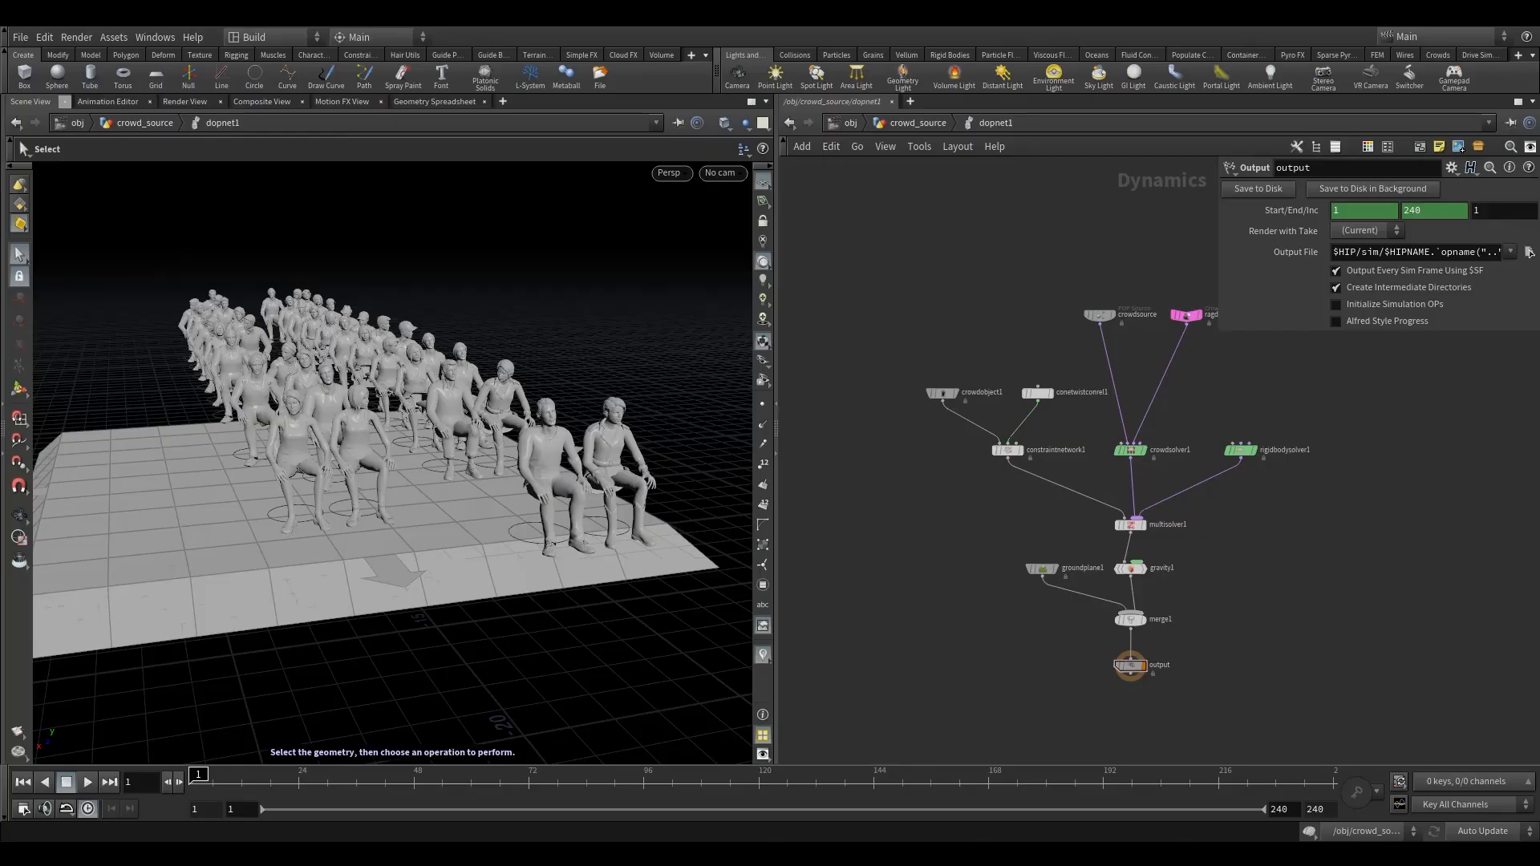
key("Tab")
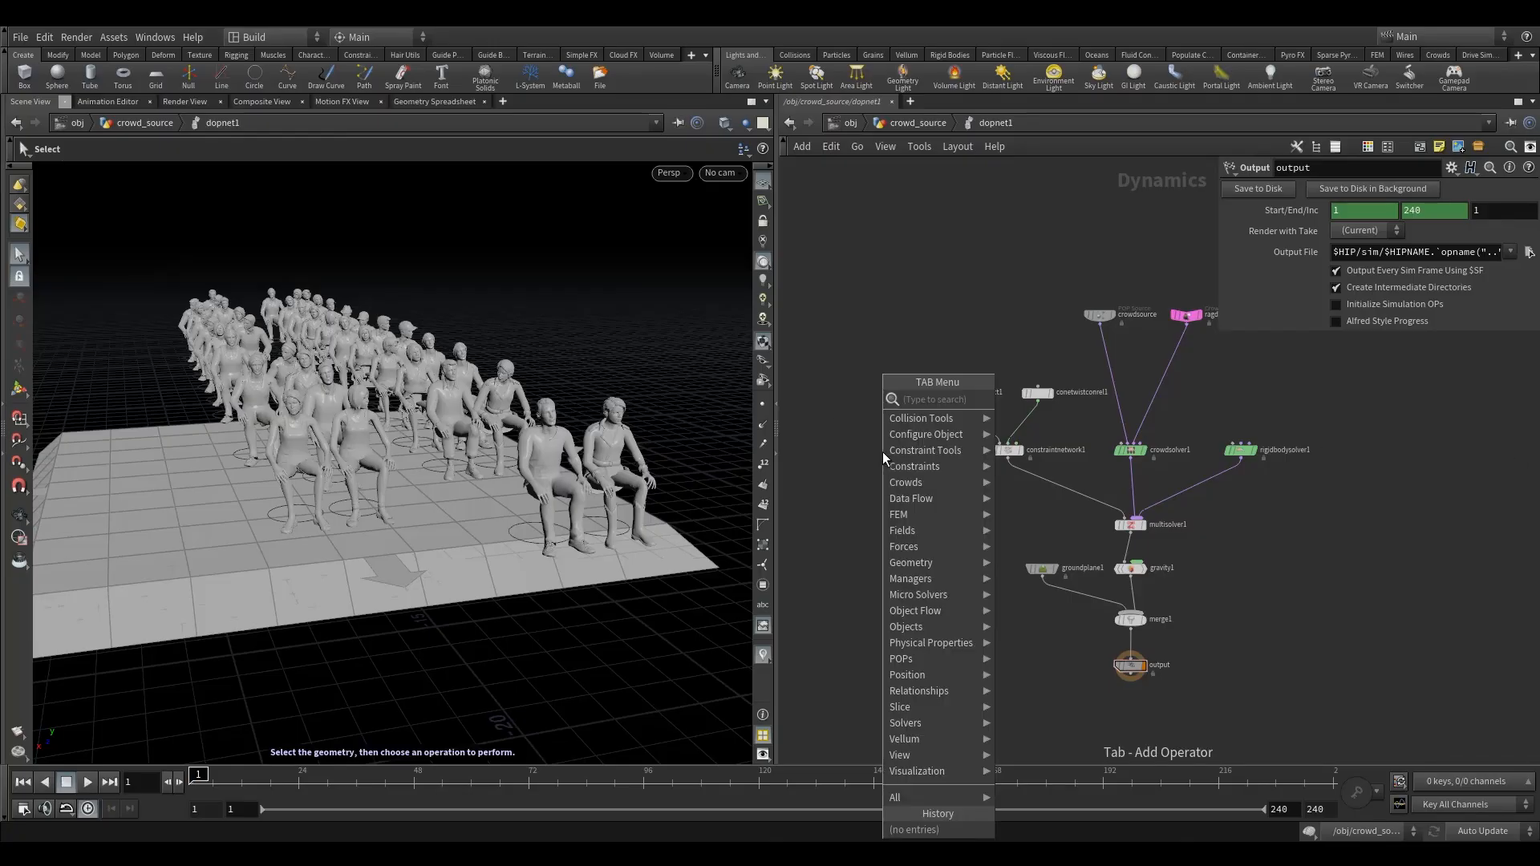
type("pack")
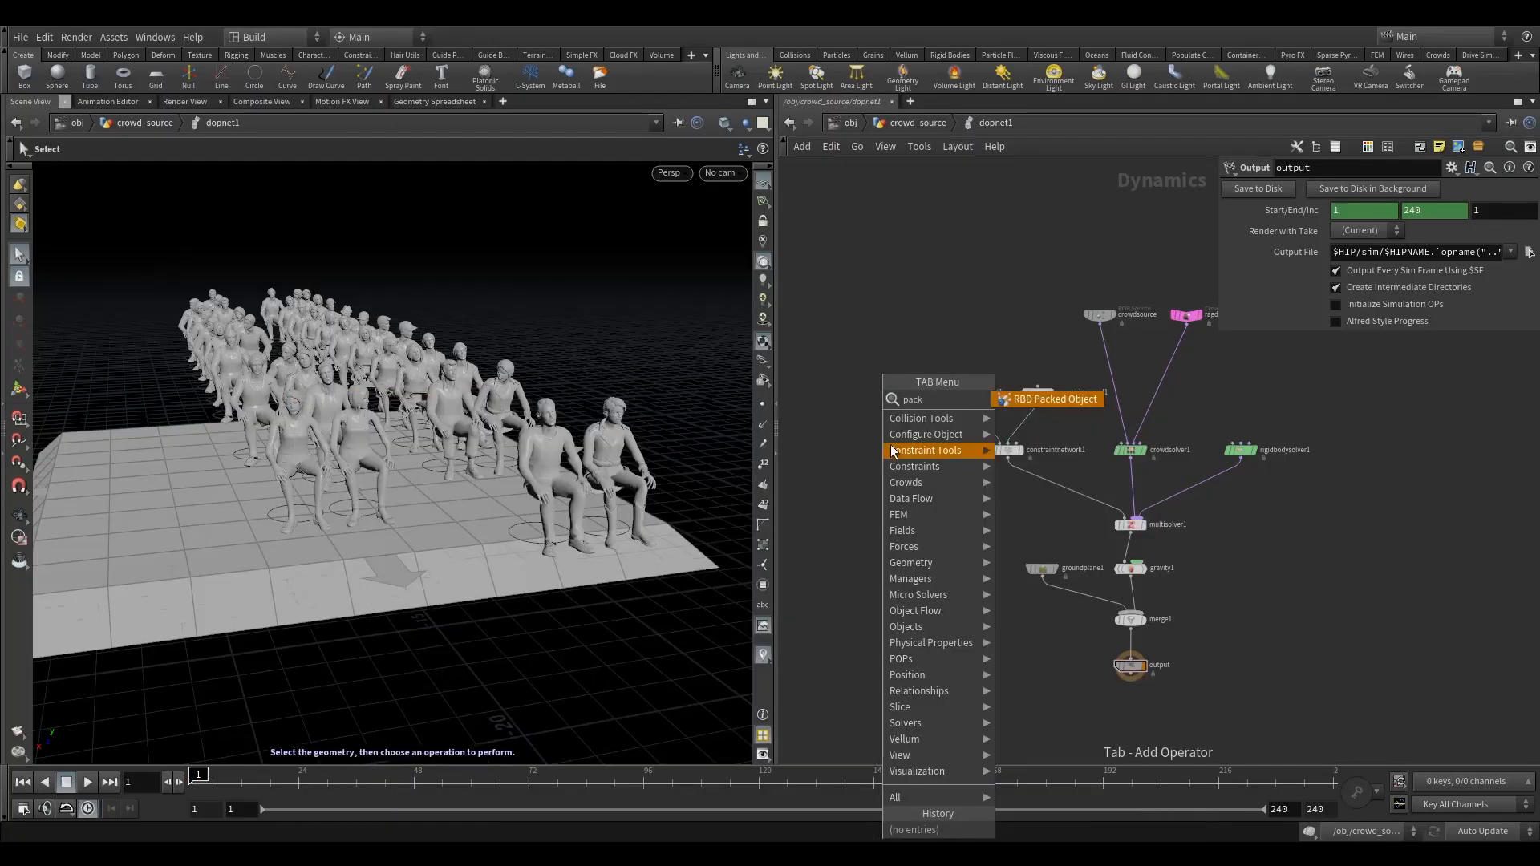
left_click(1043, 399)
left_click(865, 398)
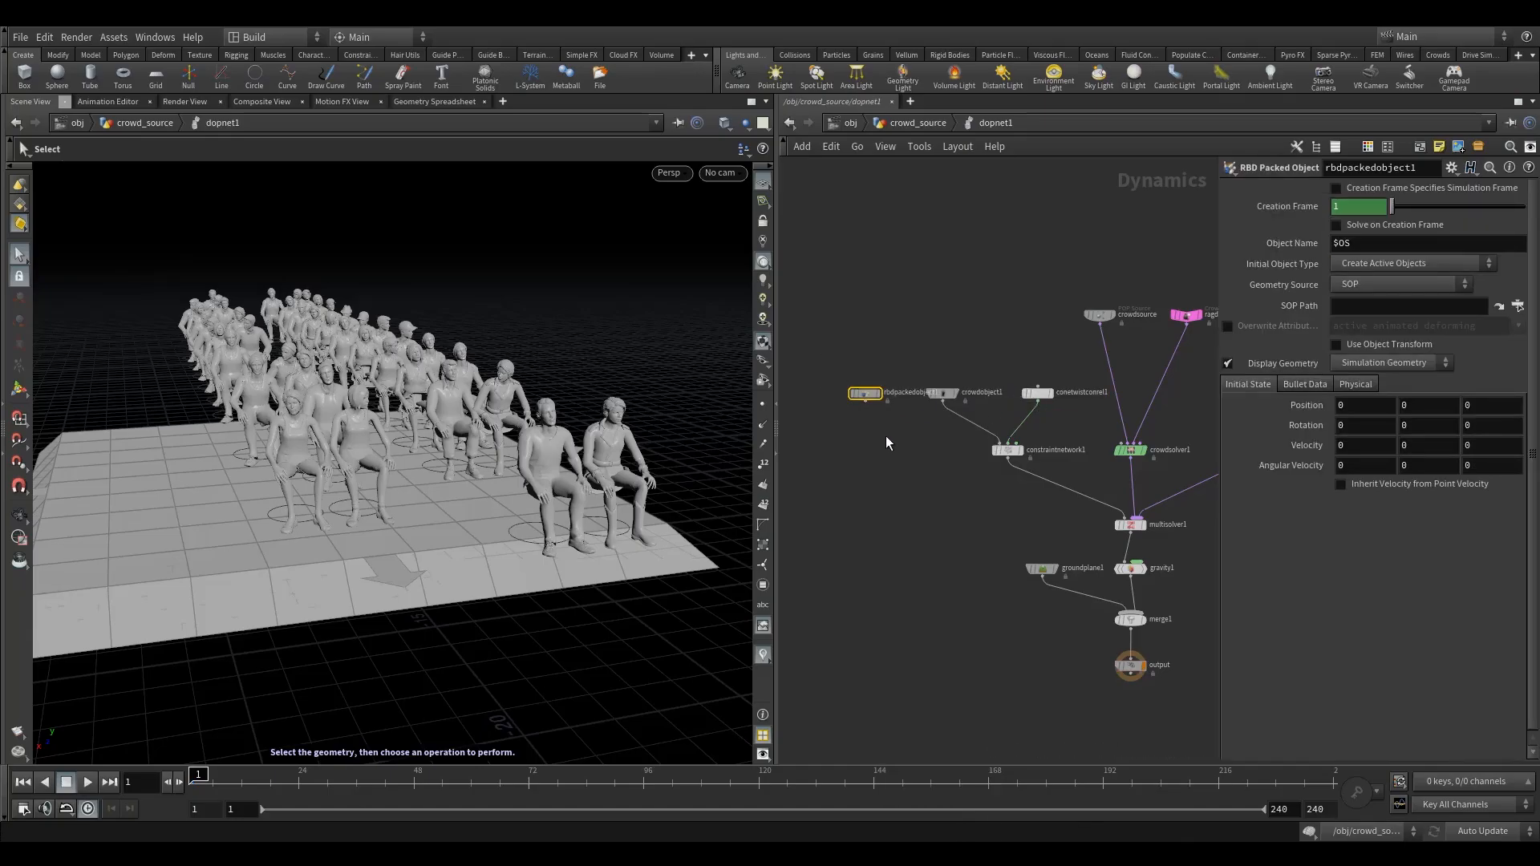
left_click_drag(860, 398, 834, 401)
- Insert a Merge node between crowdobject1 and constraintnetwork1, and wire rbdpackedobject1 into it as well
left_click(903, 478)
key("Tab")
type("m")
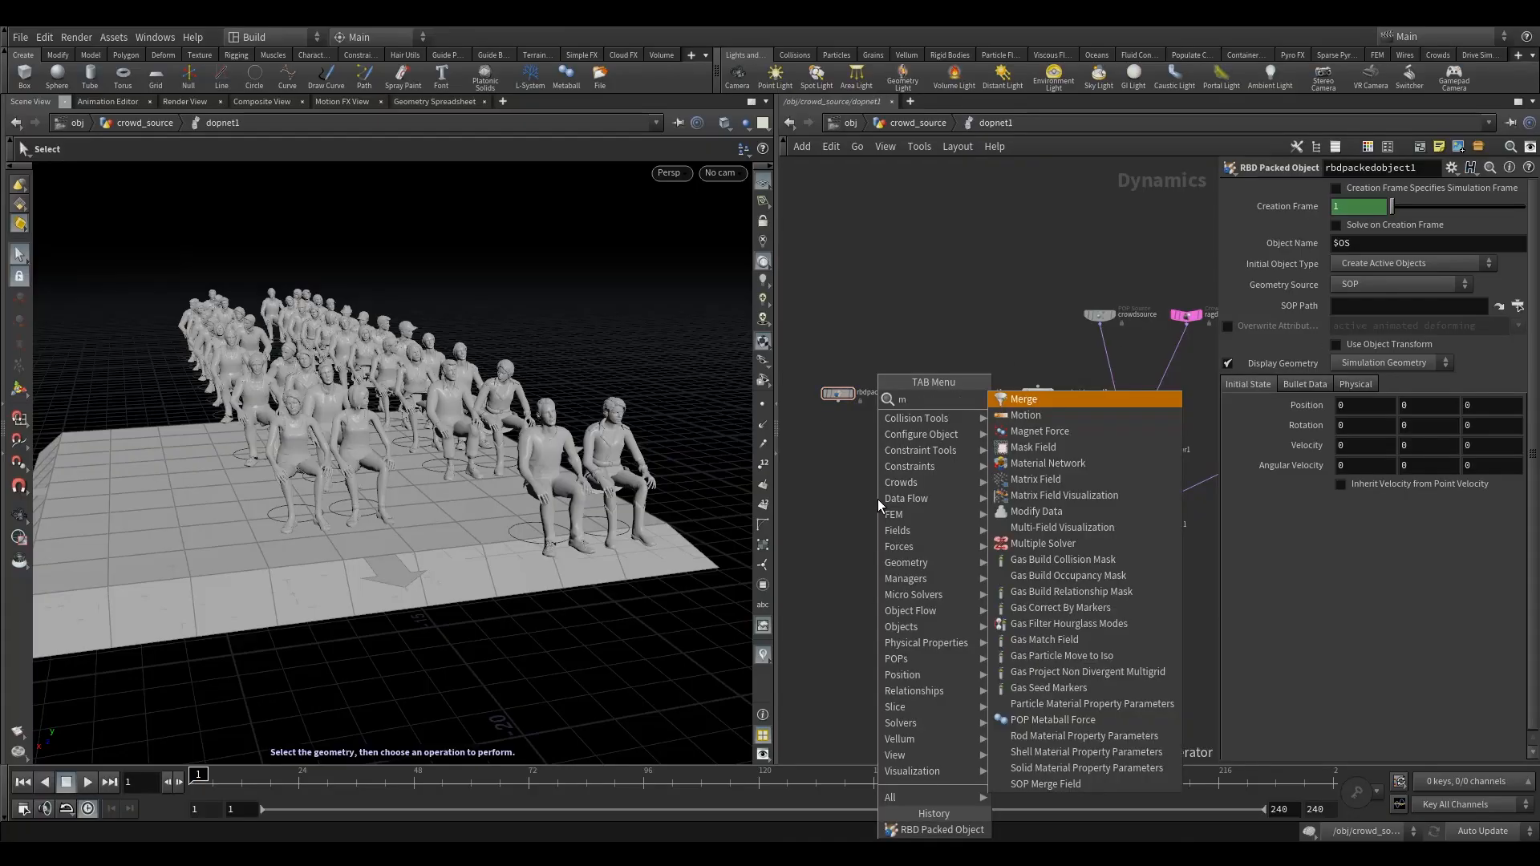
type("erg")
left_click(1017, 402)
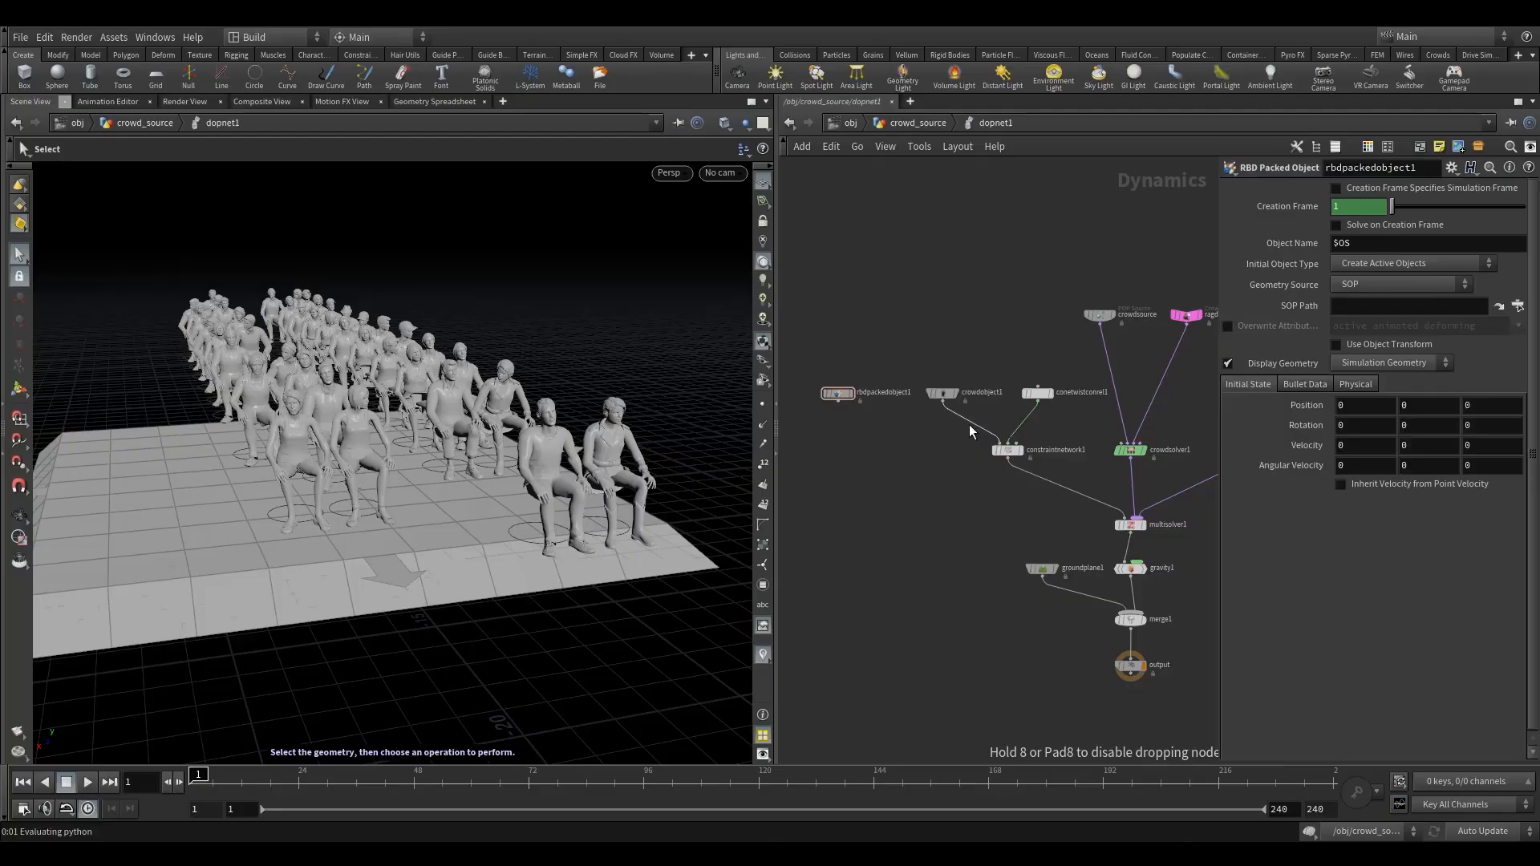
left_click(970, 425)
left_click_drag(969, 428, 899, 442)
left_click_drag(838, 402, 899, 434)
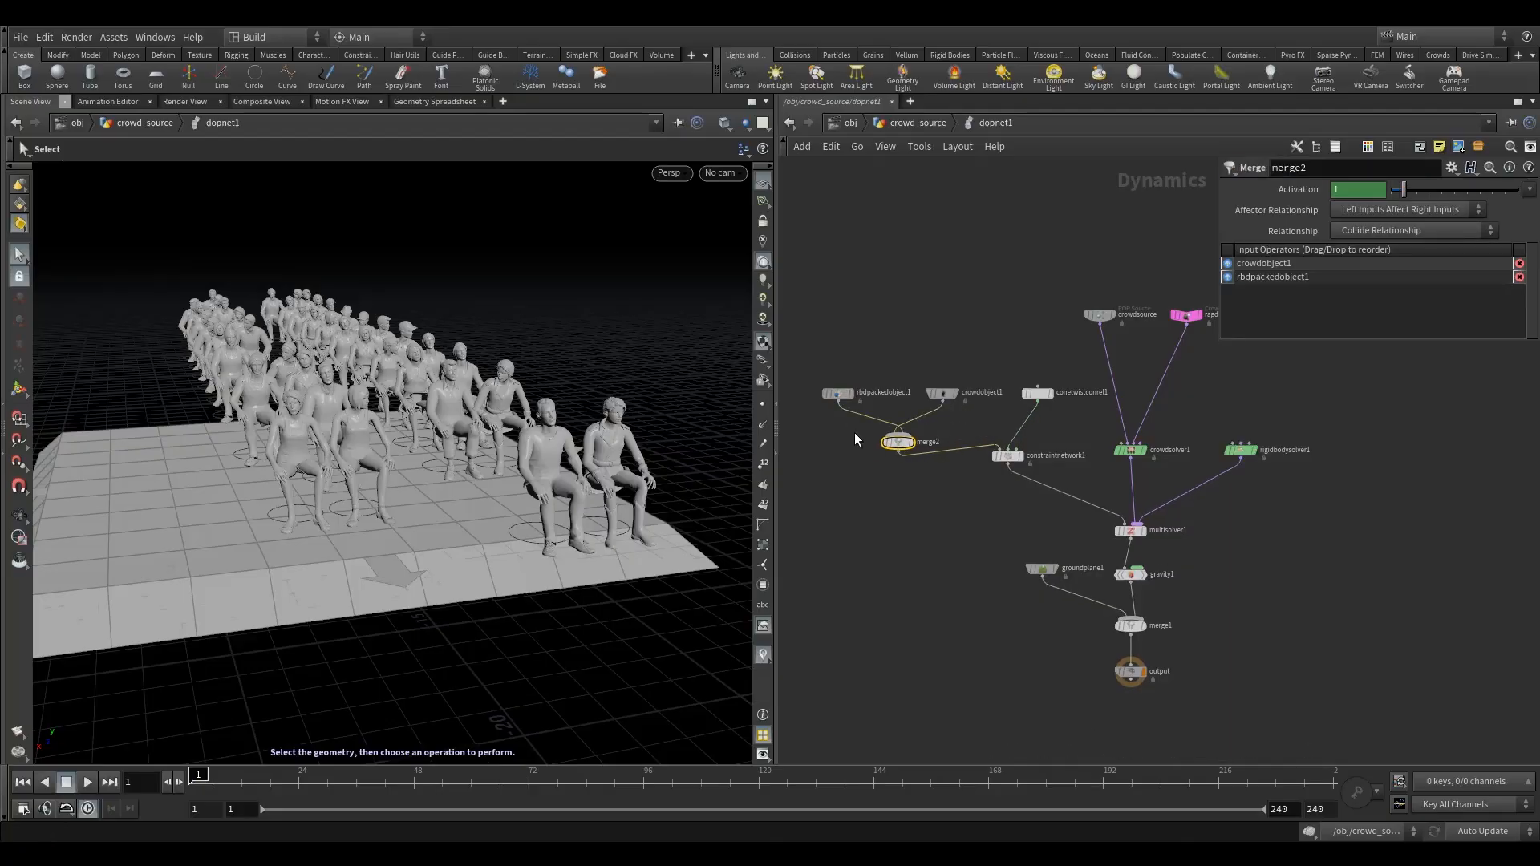
- Rearrange the nodes above merge2 so crowdobject1 sits left of rbdpackedobject1, and show the parameters of rbdpackedobject1
left_click_drag(1233, 277, 1236, 261)
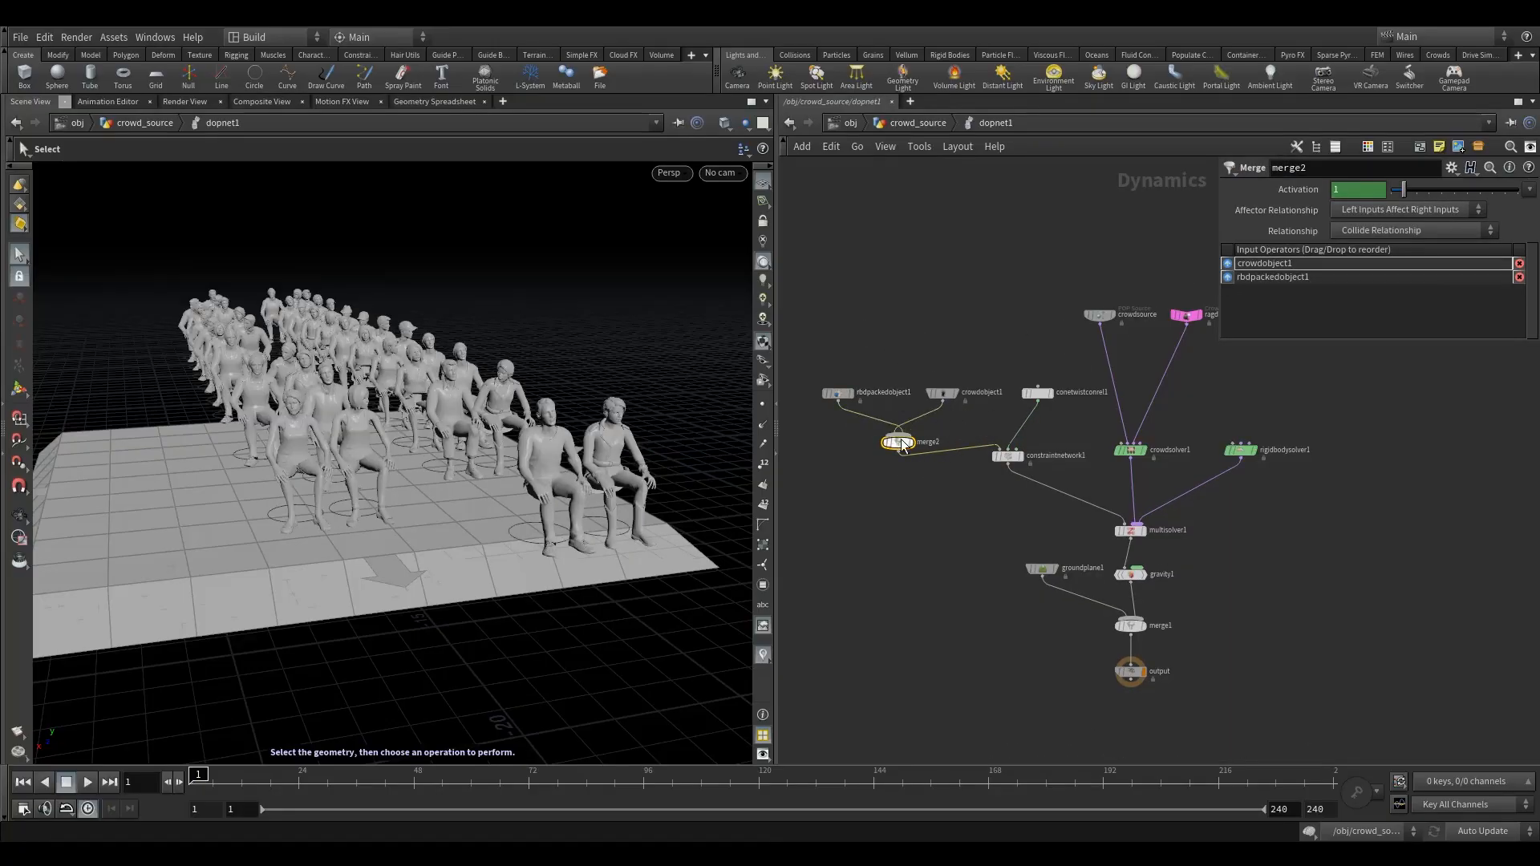
left_click_drag(937, 391, 847, 379)
left_click(1128, 530)
left_click_drag(958, 383, 960, 384)
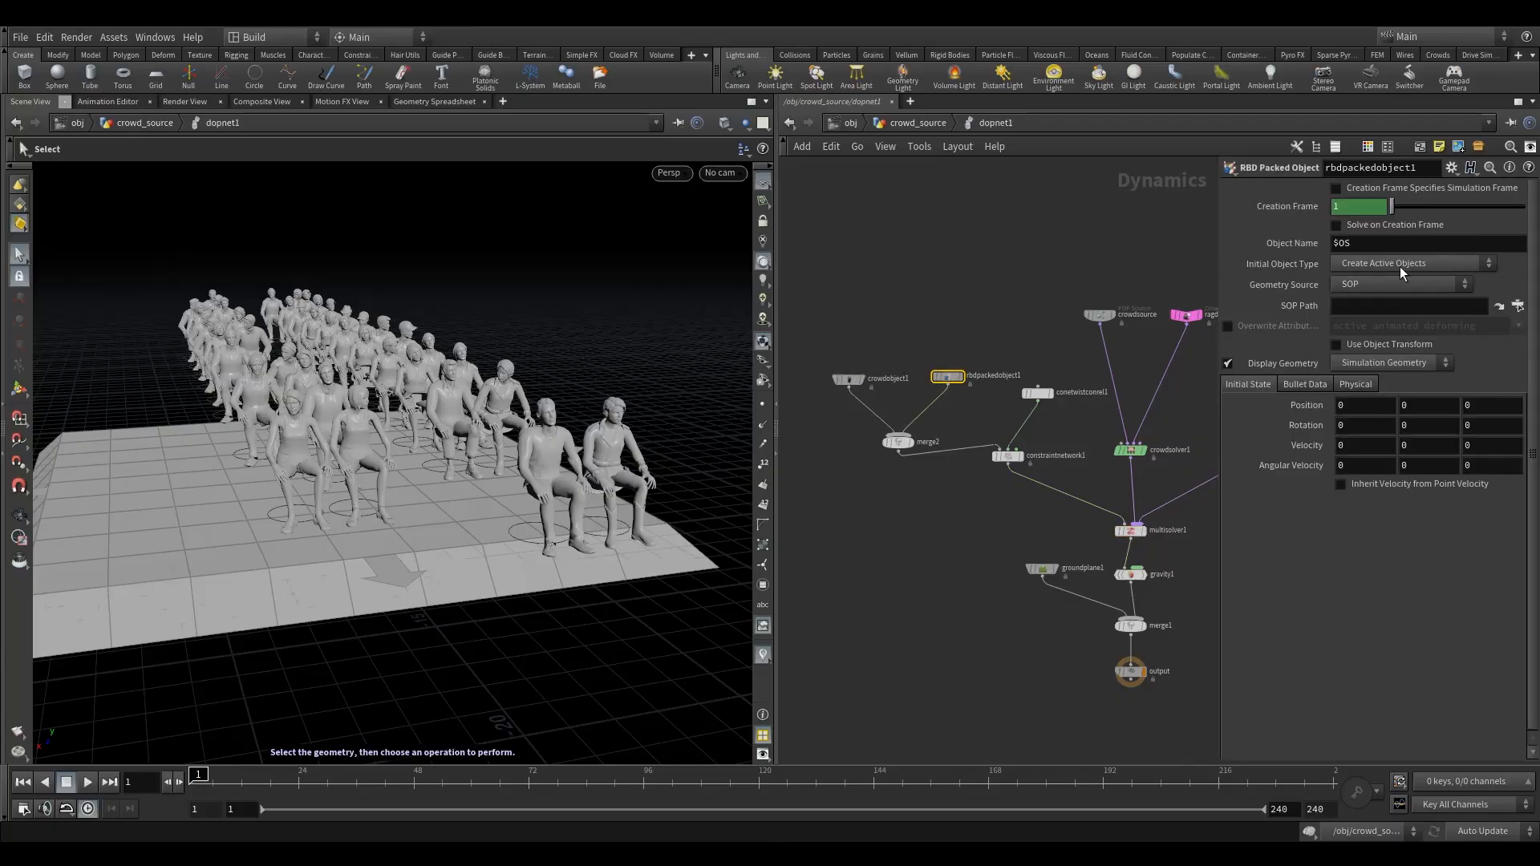
- Set the geometry source of rbdpackedobject1 to Third Context Geometry and nudge merge2 slightly upward
left_click(1399, 267)
left_click(1428, 261)
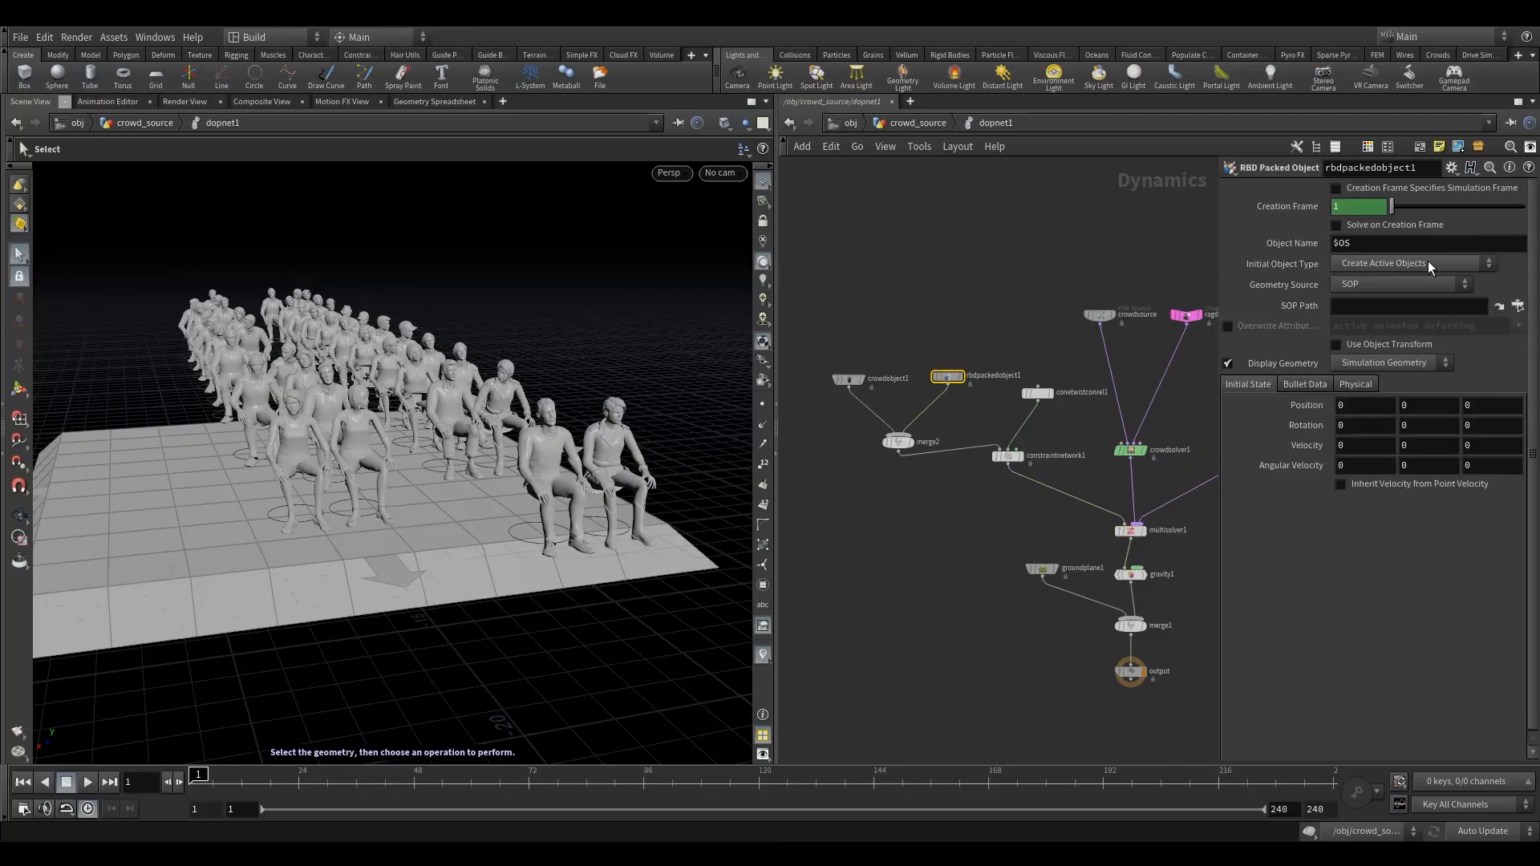
left_click(1375, 282)
left_click(1375, 346)
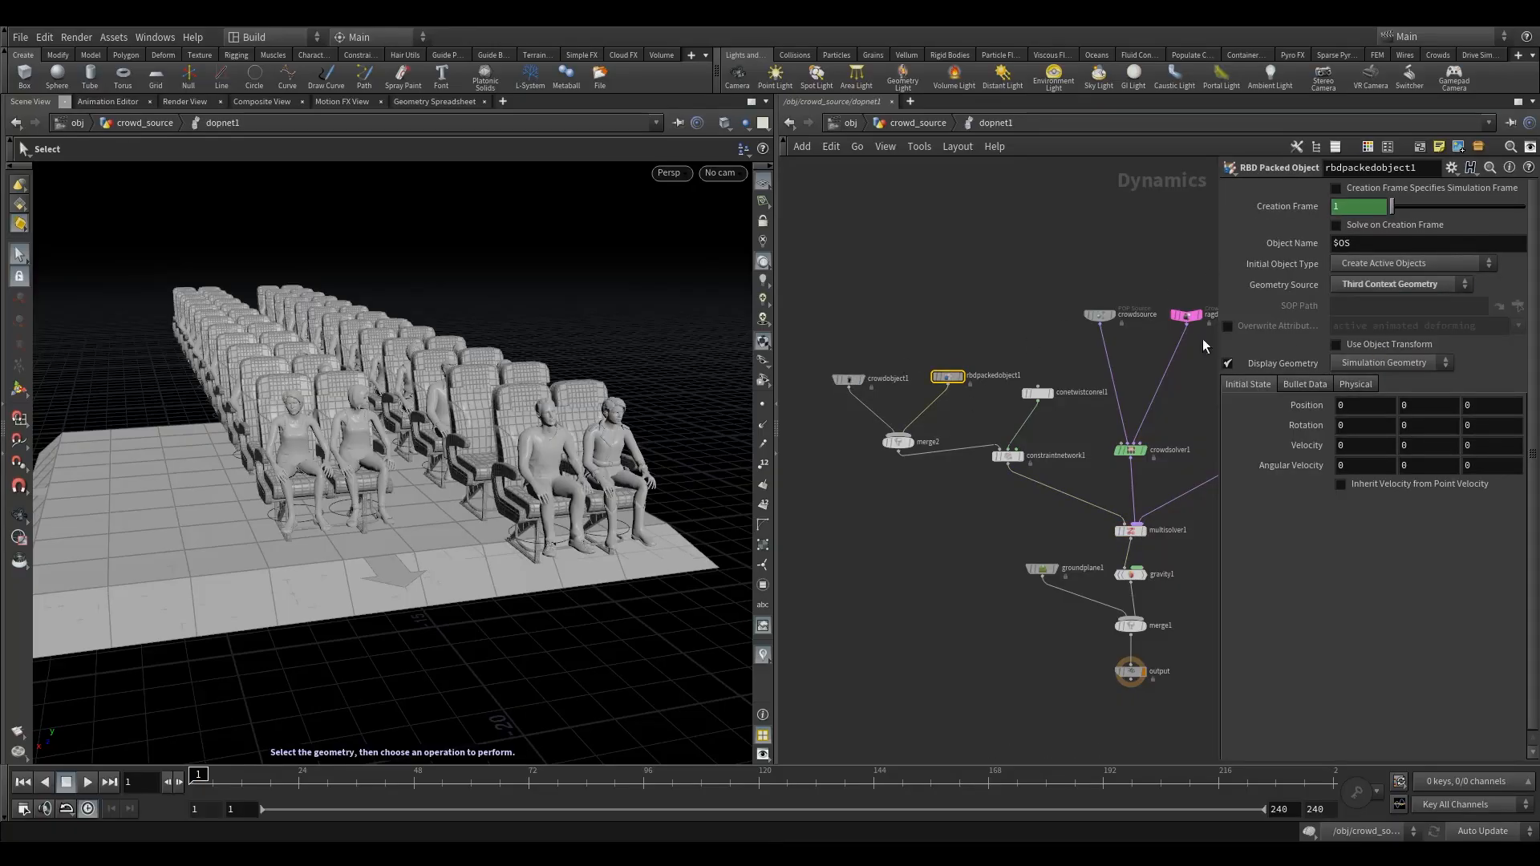
middle_click_drag(965, 315, 927, 297)
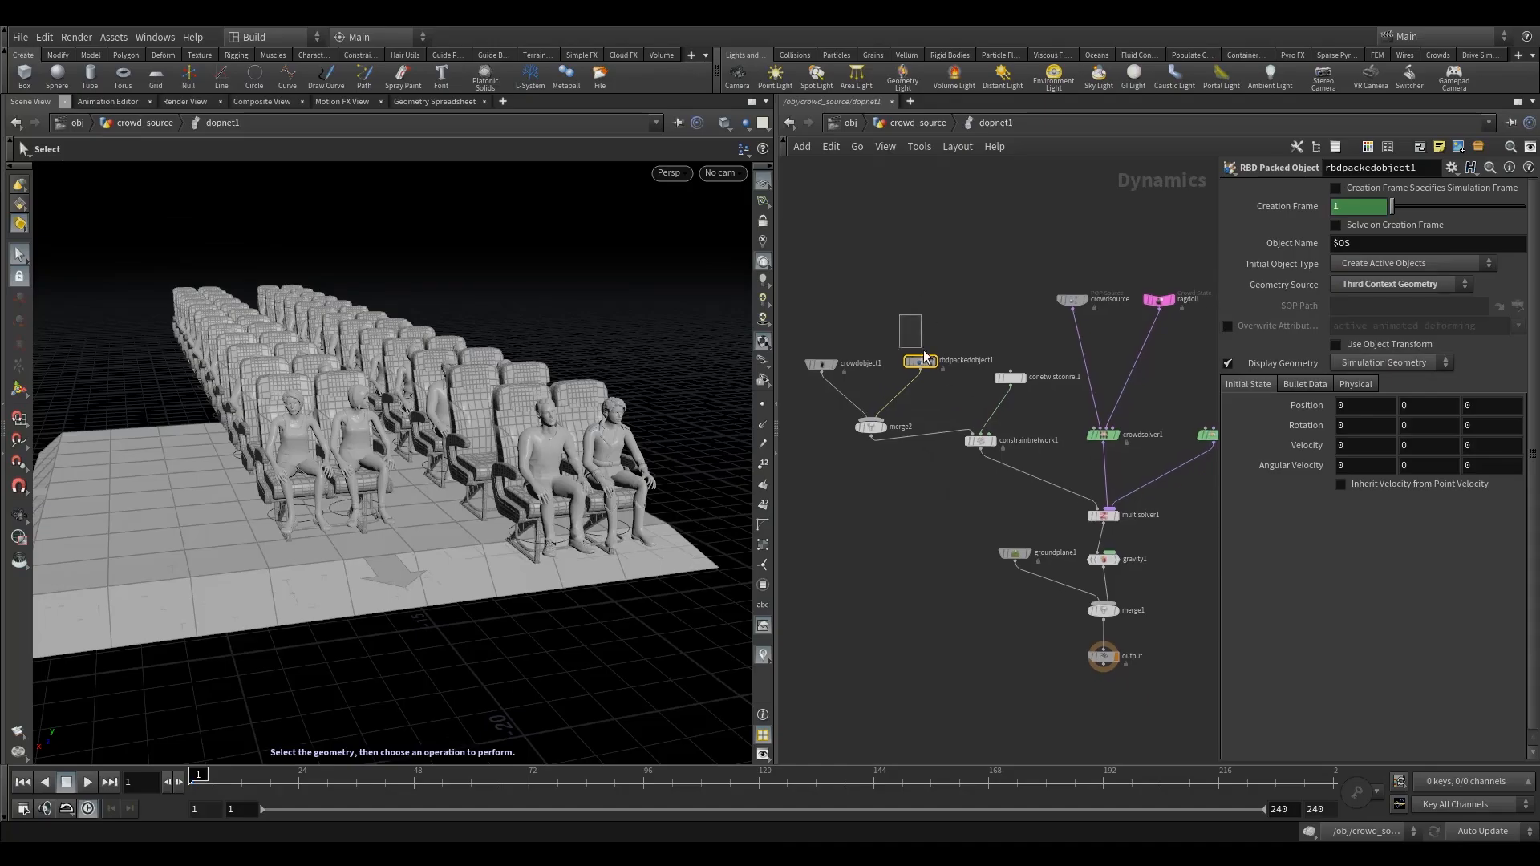
left_click_drag(863, 431, 865, 418)
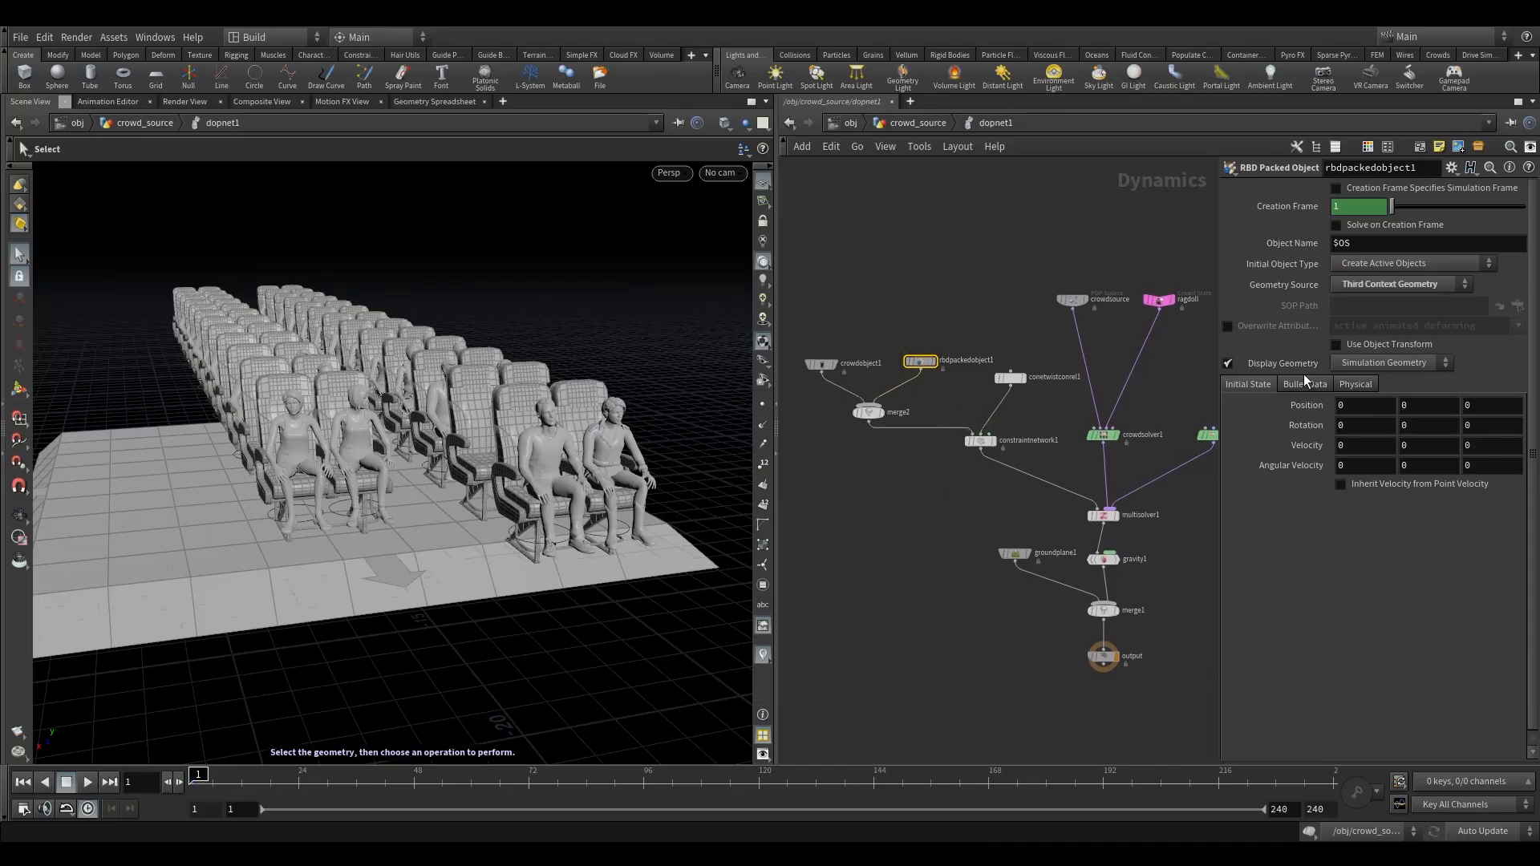
- Show the Bullet guide geometry of rbdpackedobject1 and inspect the collision shapes around the chairs up close
left_click(1324, 385)
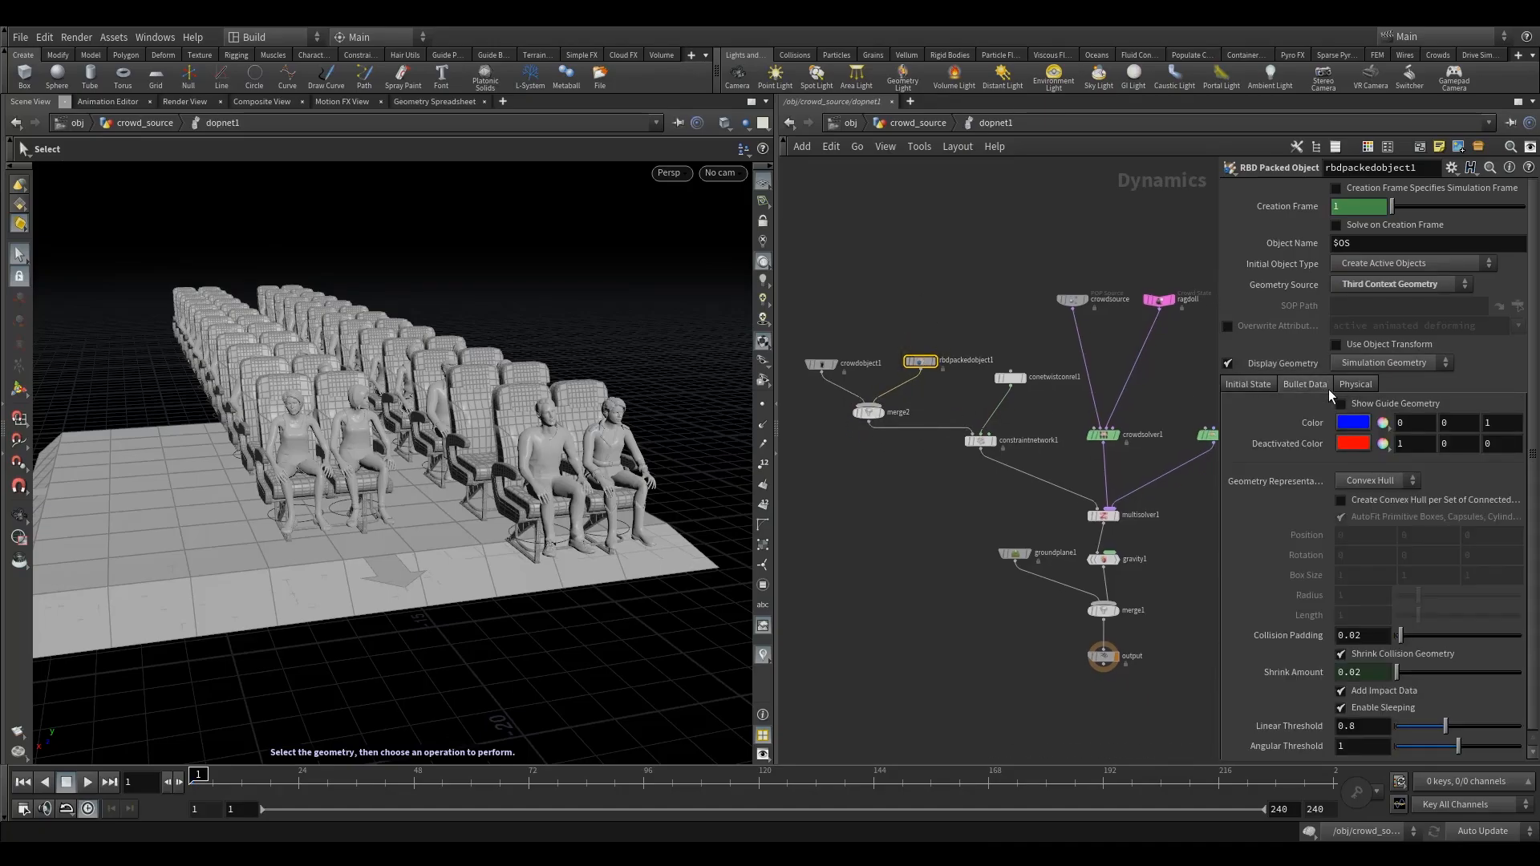
left_click(1387, 405)
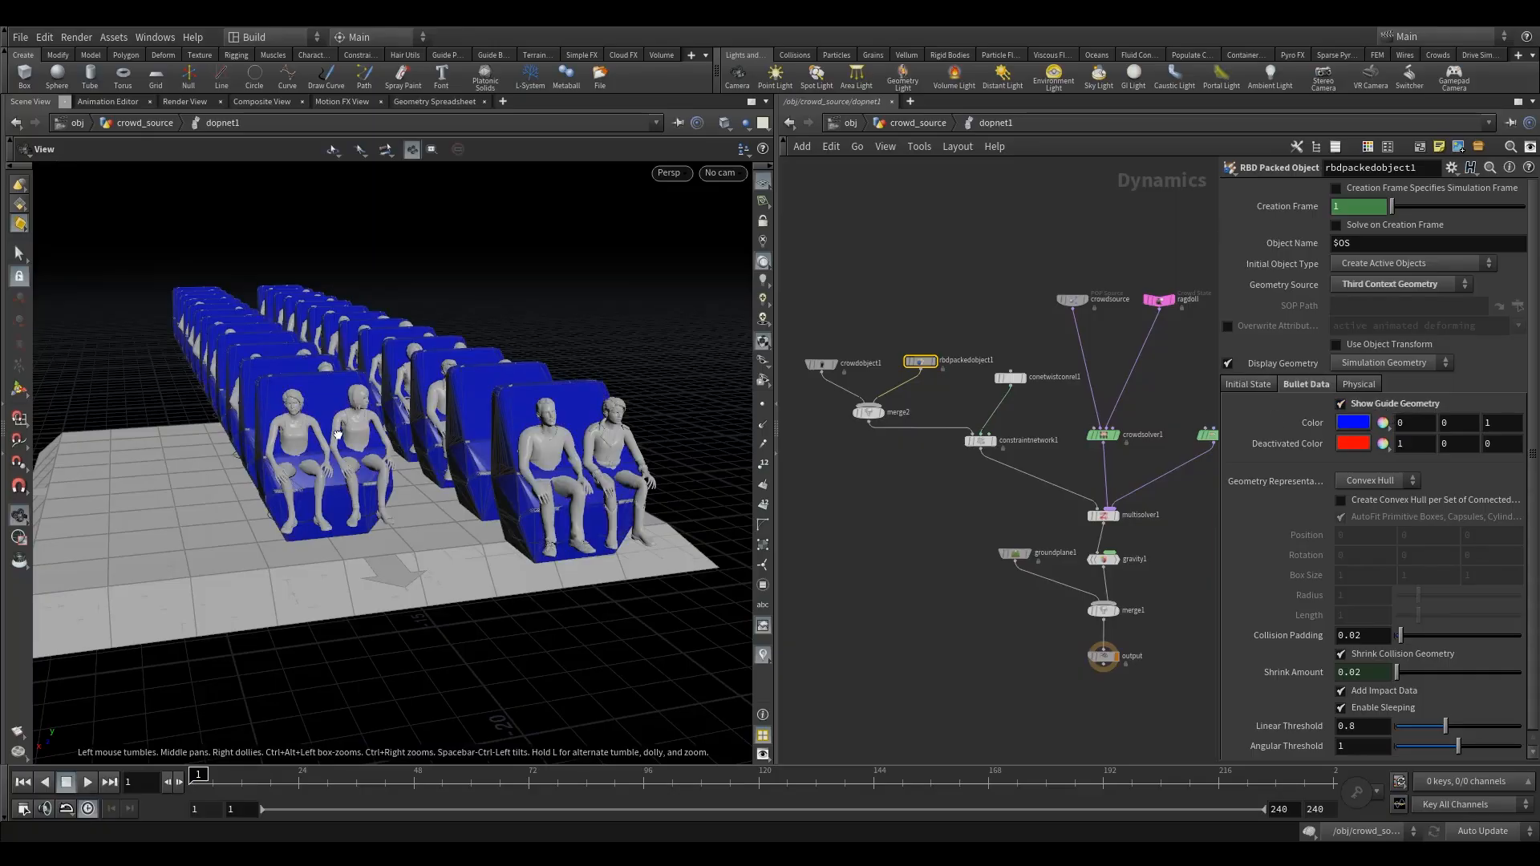
left_click_drag(337, 441, 420, 420, "alt")
right_click_drag(363, 439, 454, 449, "alt")
mouse_move(454, 450)
left_mouse_down("alt")
mouse_move(391, 443)
mouse_move(443, 446)
left_mouse_up("alt")
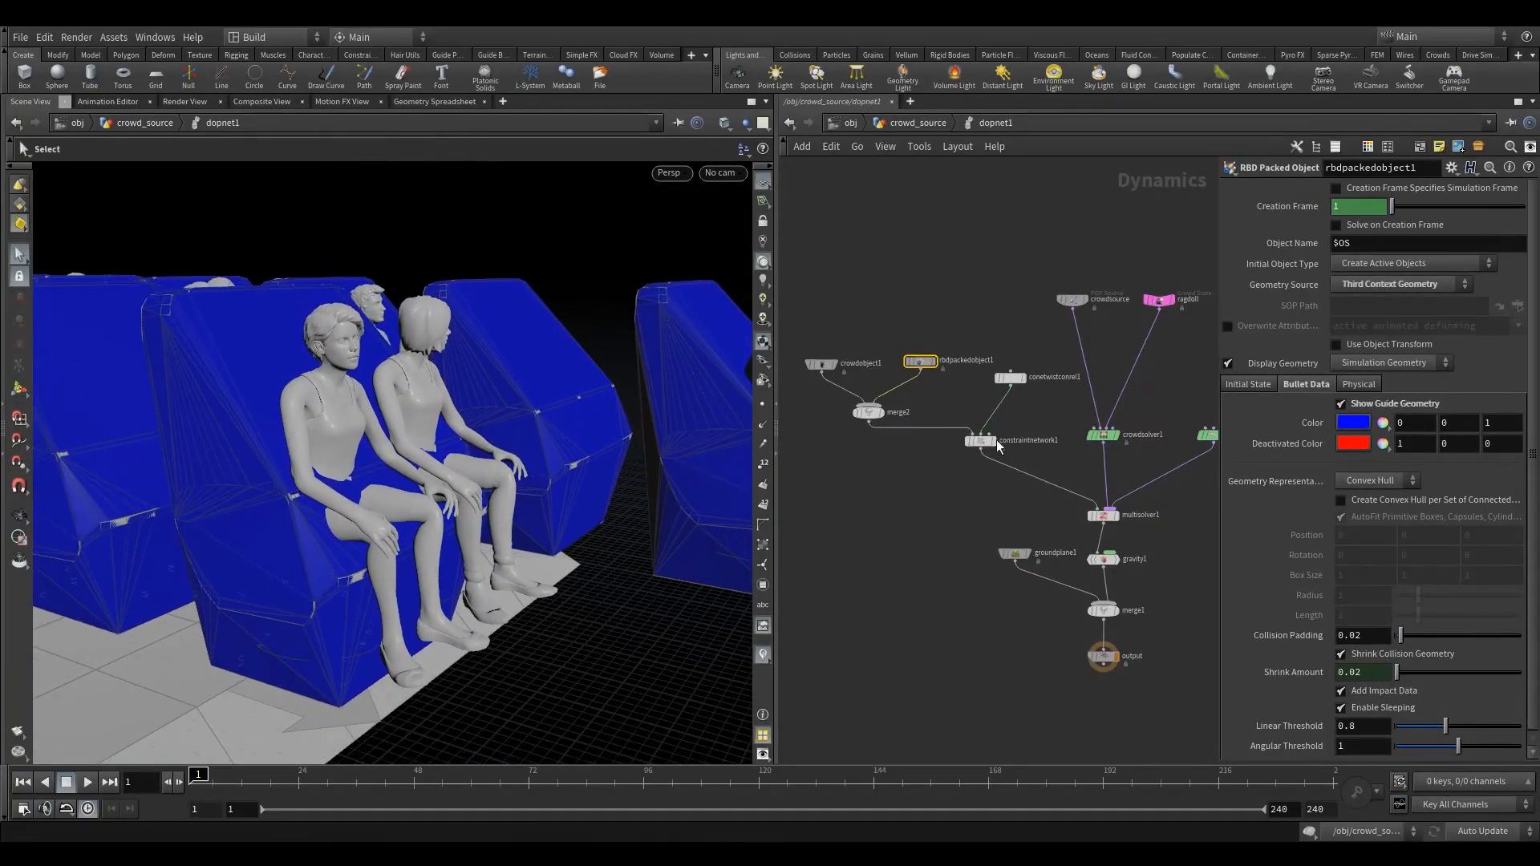
- Enable Create Convex Hull per Set of Connected Primitives on rbdpackedobject1 and inspect the chairs' collision shapes
left_click(1403, 503)
key("space")
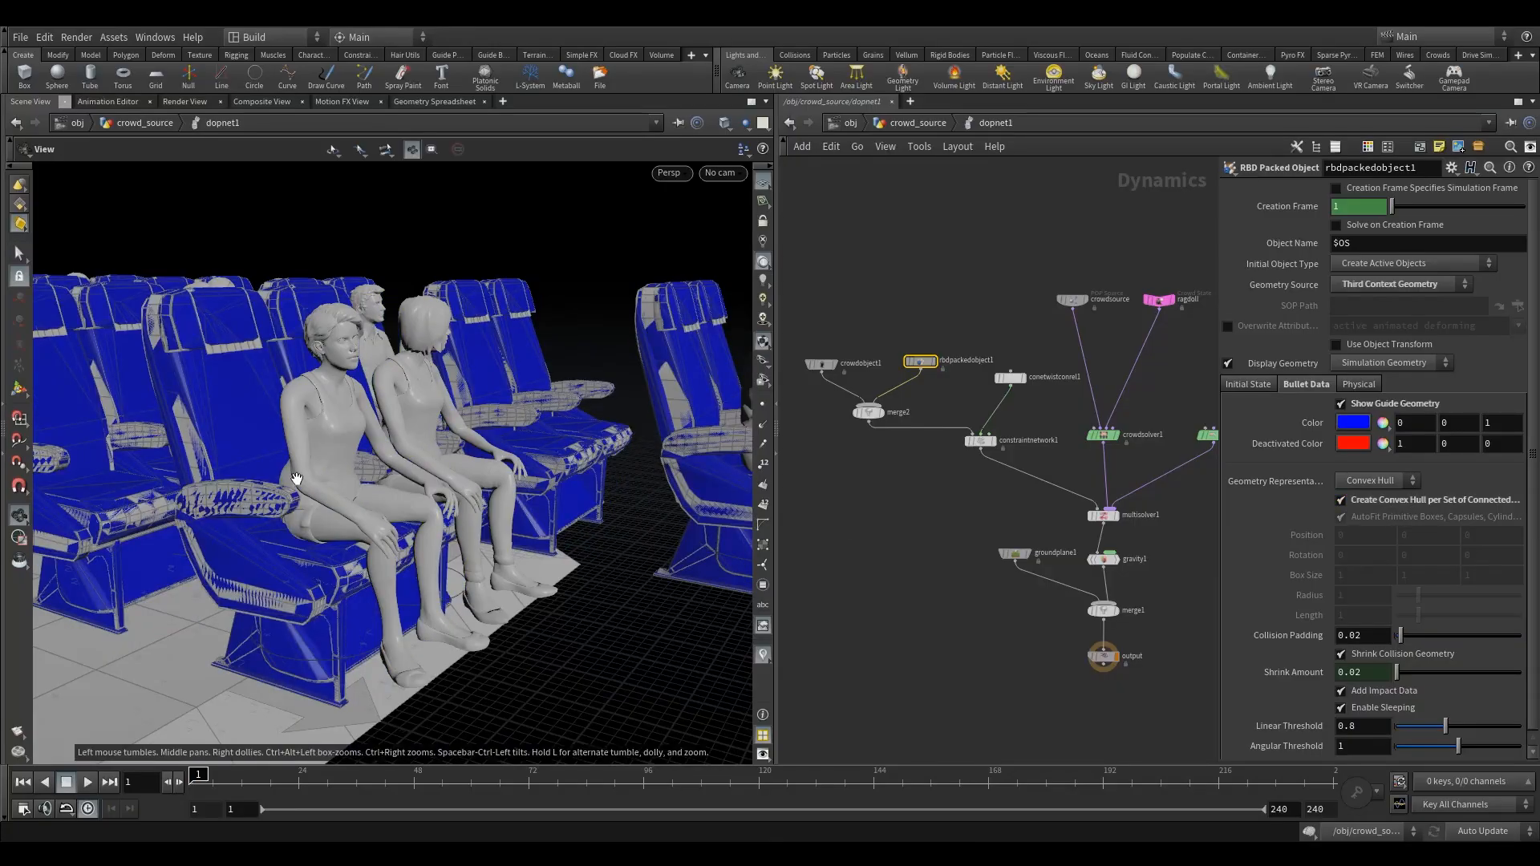
left_click_drag(297, 479, 250, 319)
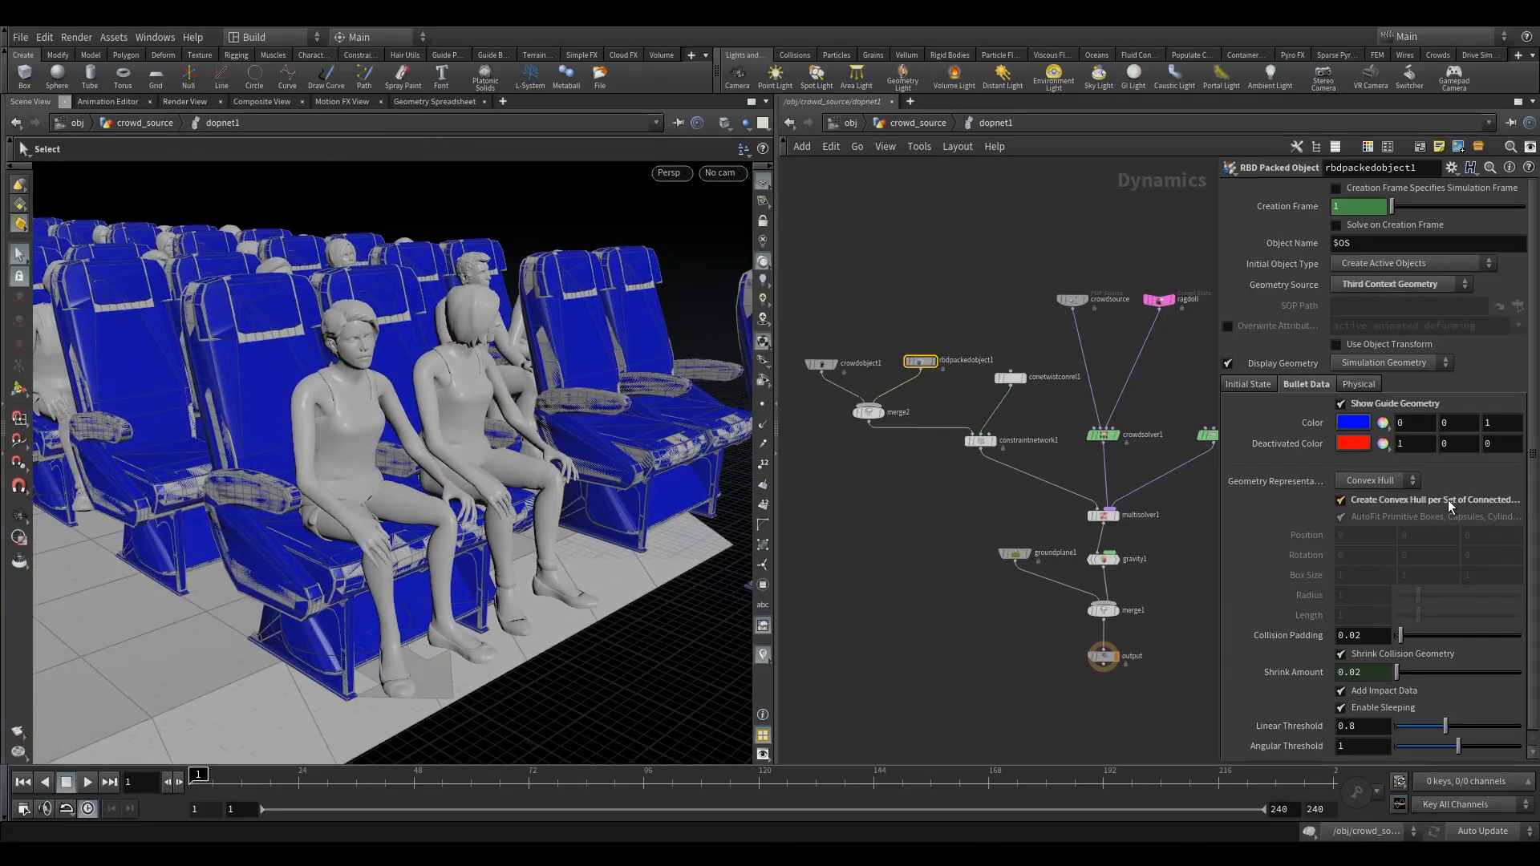
left_click_drag(1220, 524, 1037, 532)
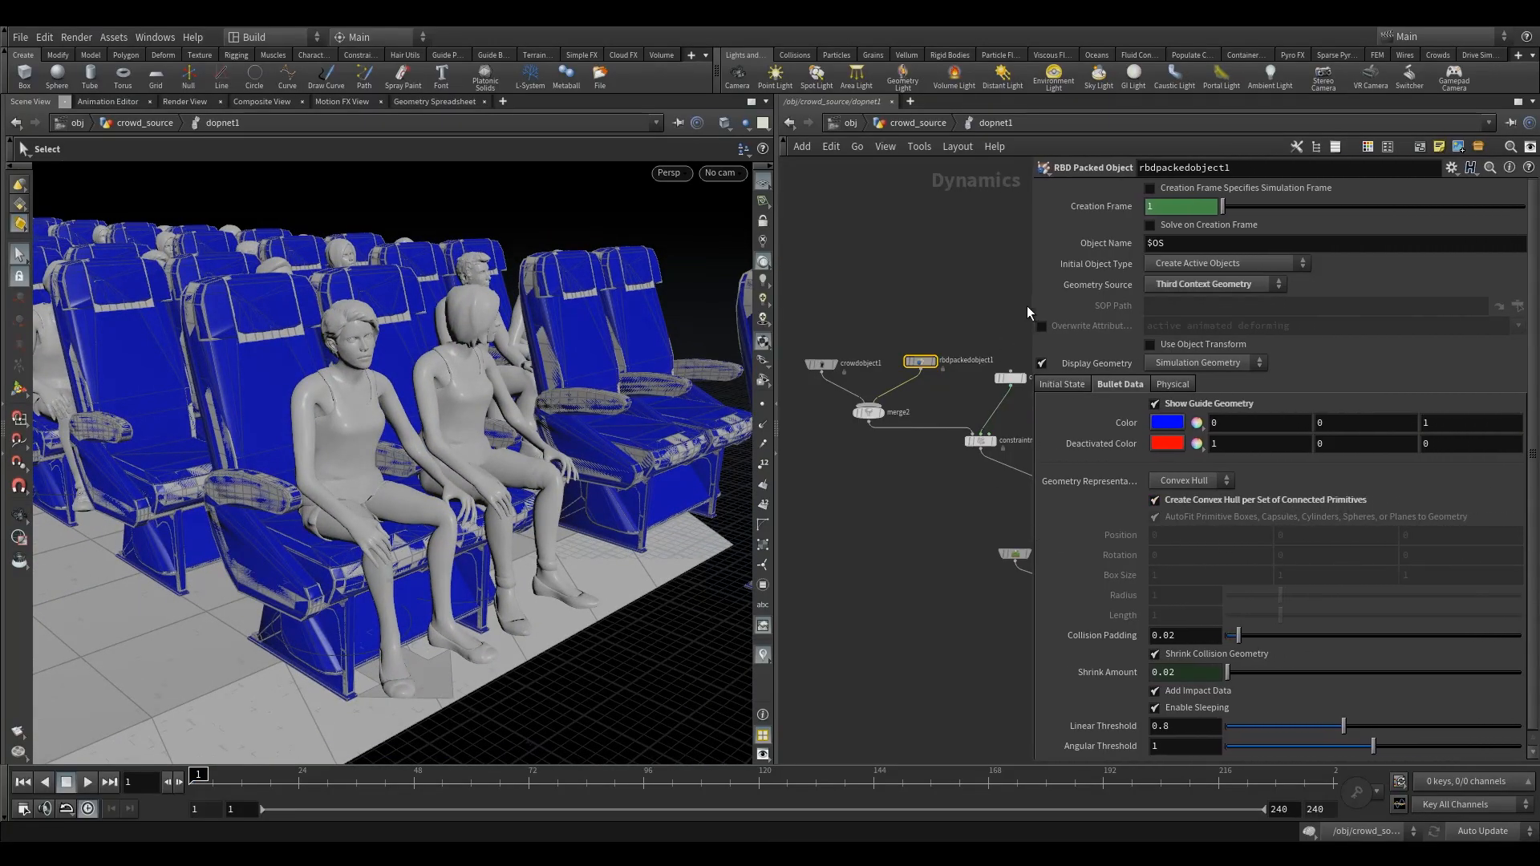
left_click_drag(1034, 306, 1215, 305)
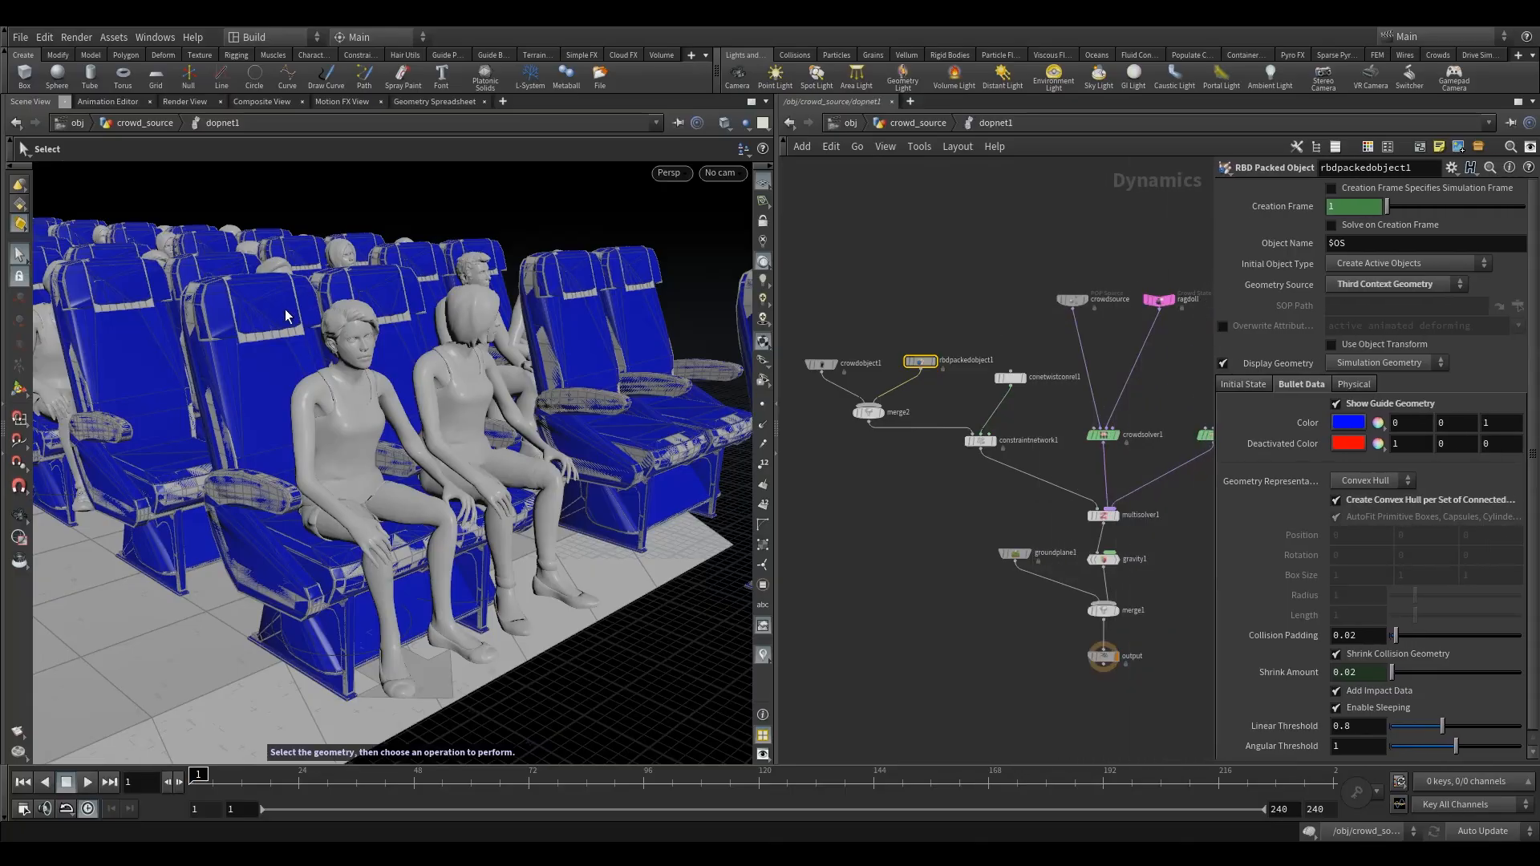
key("Escape")
mouse_move(310, 563)
left_mouse_down()
mouse_move(373, 543)
mouse_move(313, 565)
left_mouse_up()
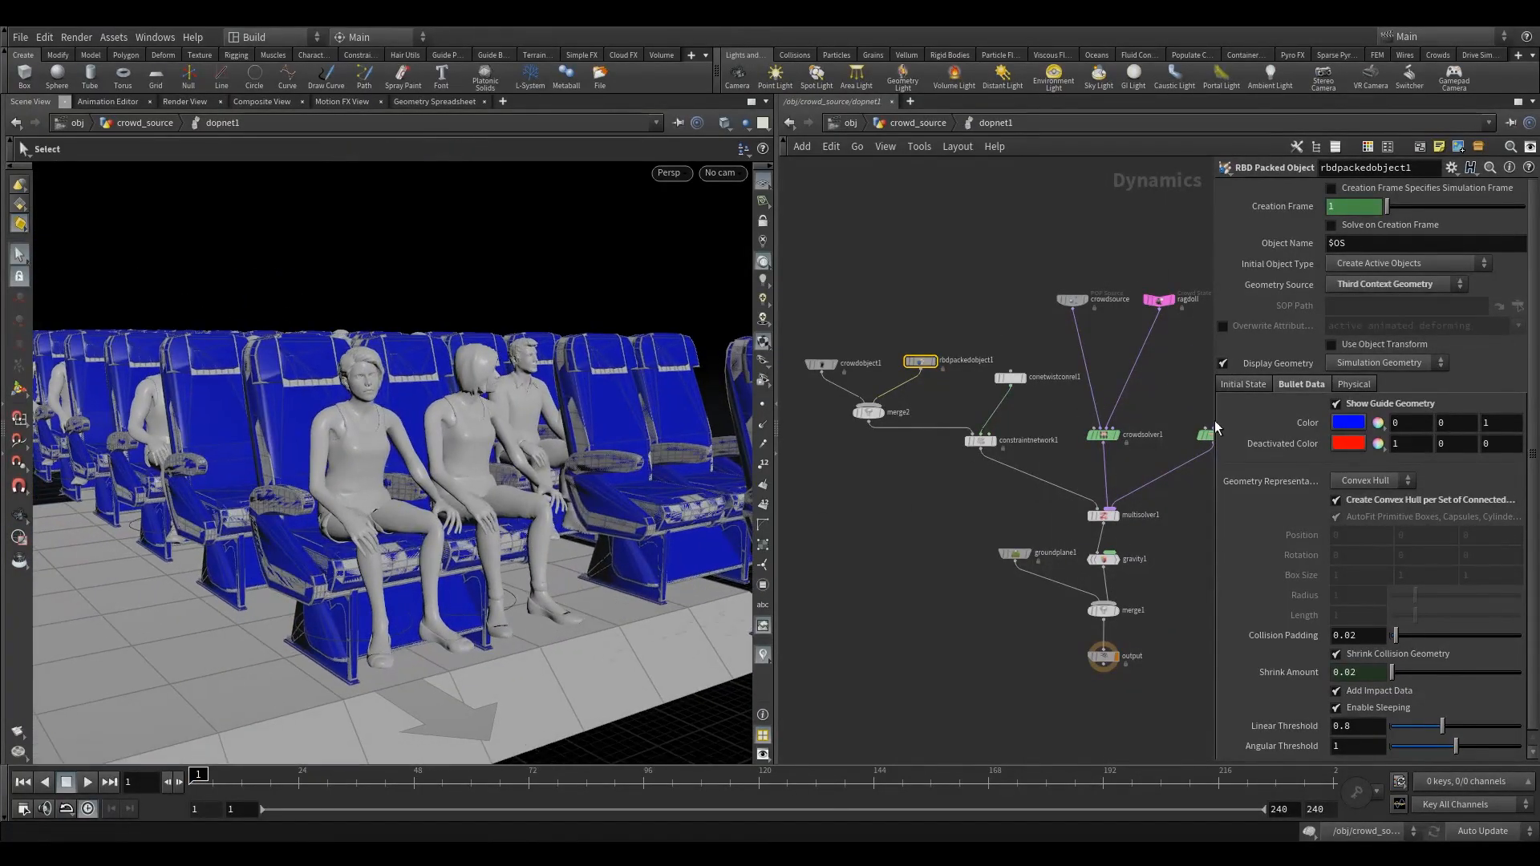
- Try the Box geometry representation for the chairs and switch it back to Convex Hull
left_click(1366, 480)
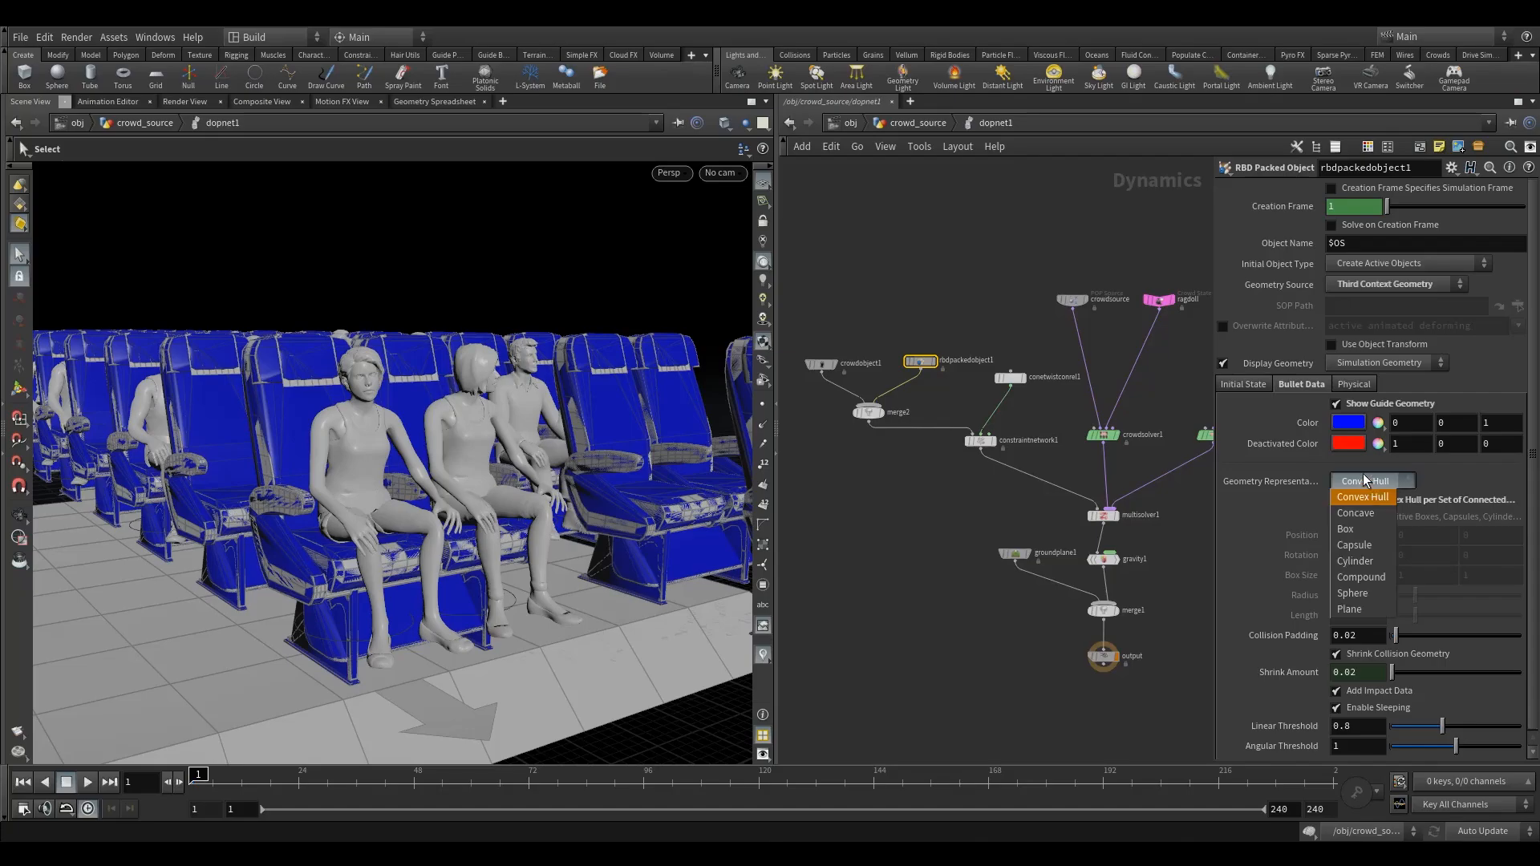
left_click(1362, 529)
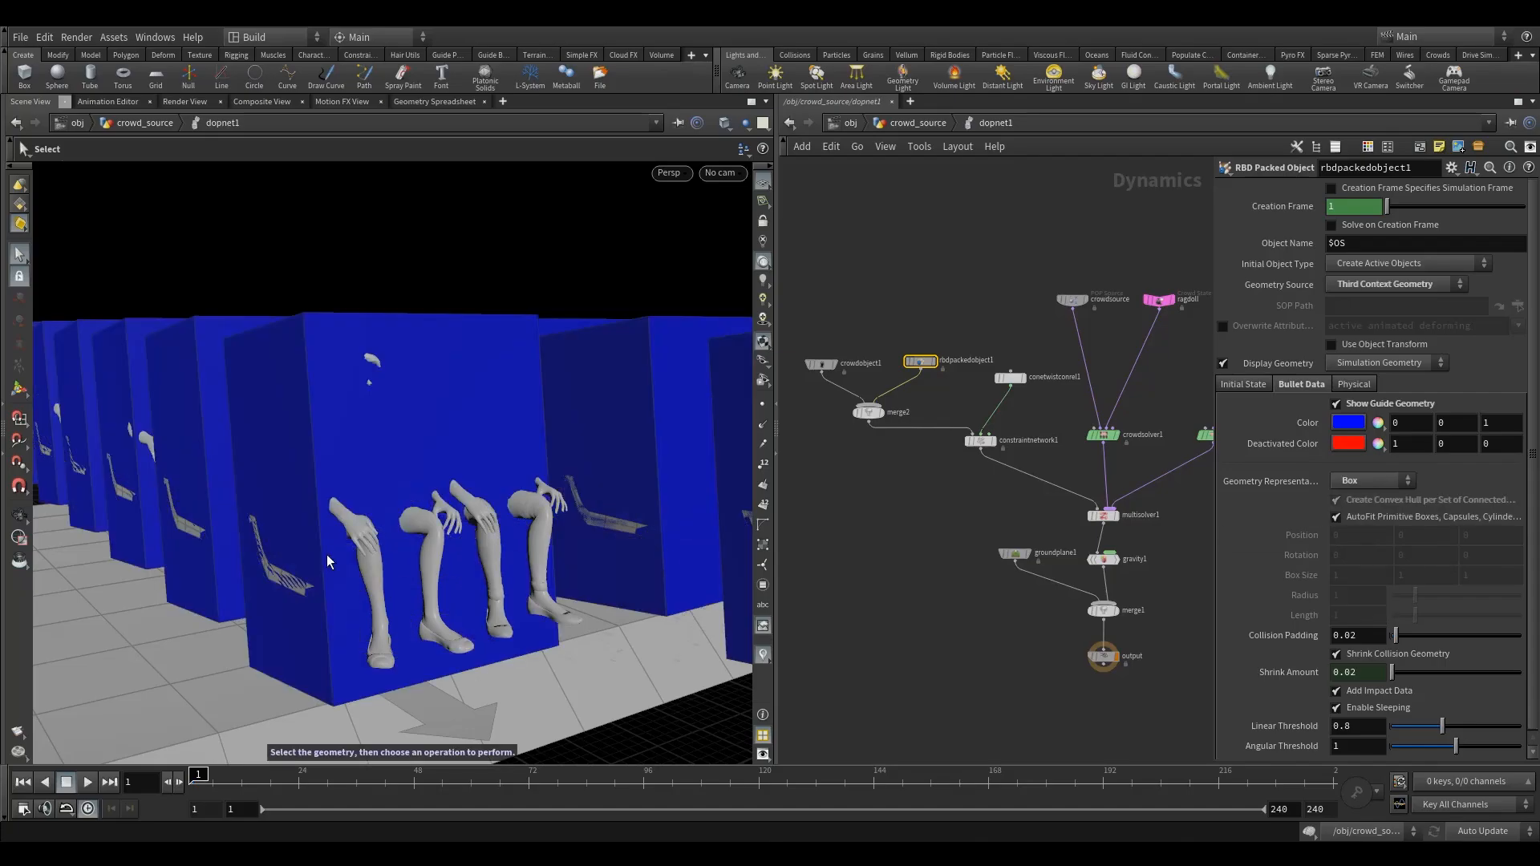
left_click(1364, 482)
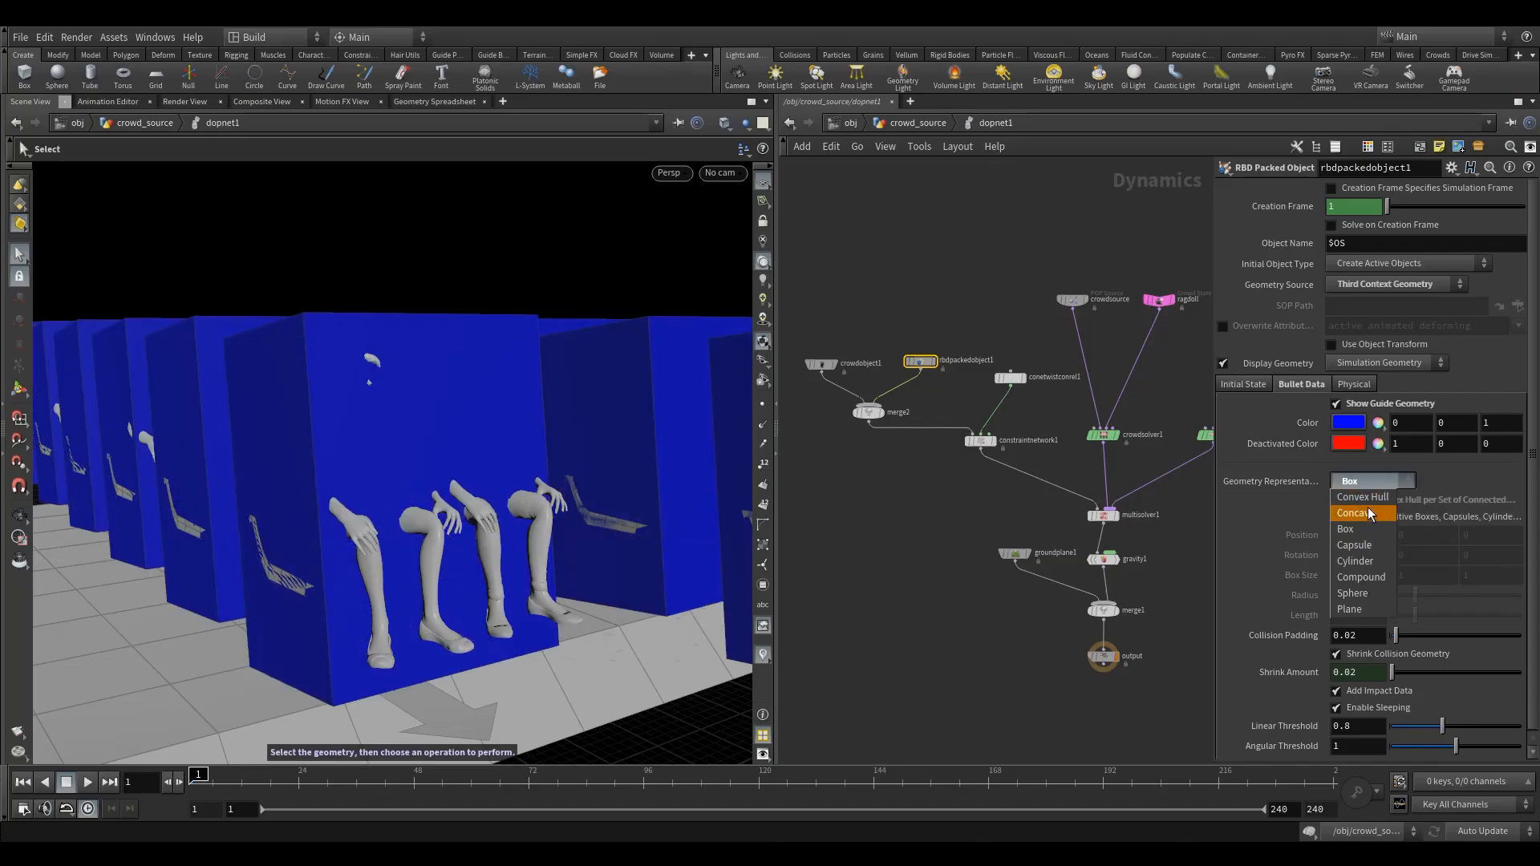
left_click(1369, 497)
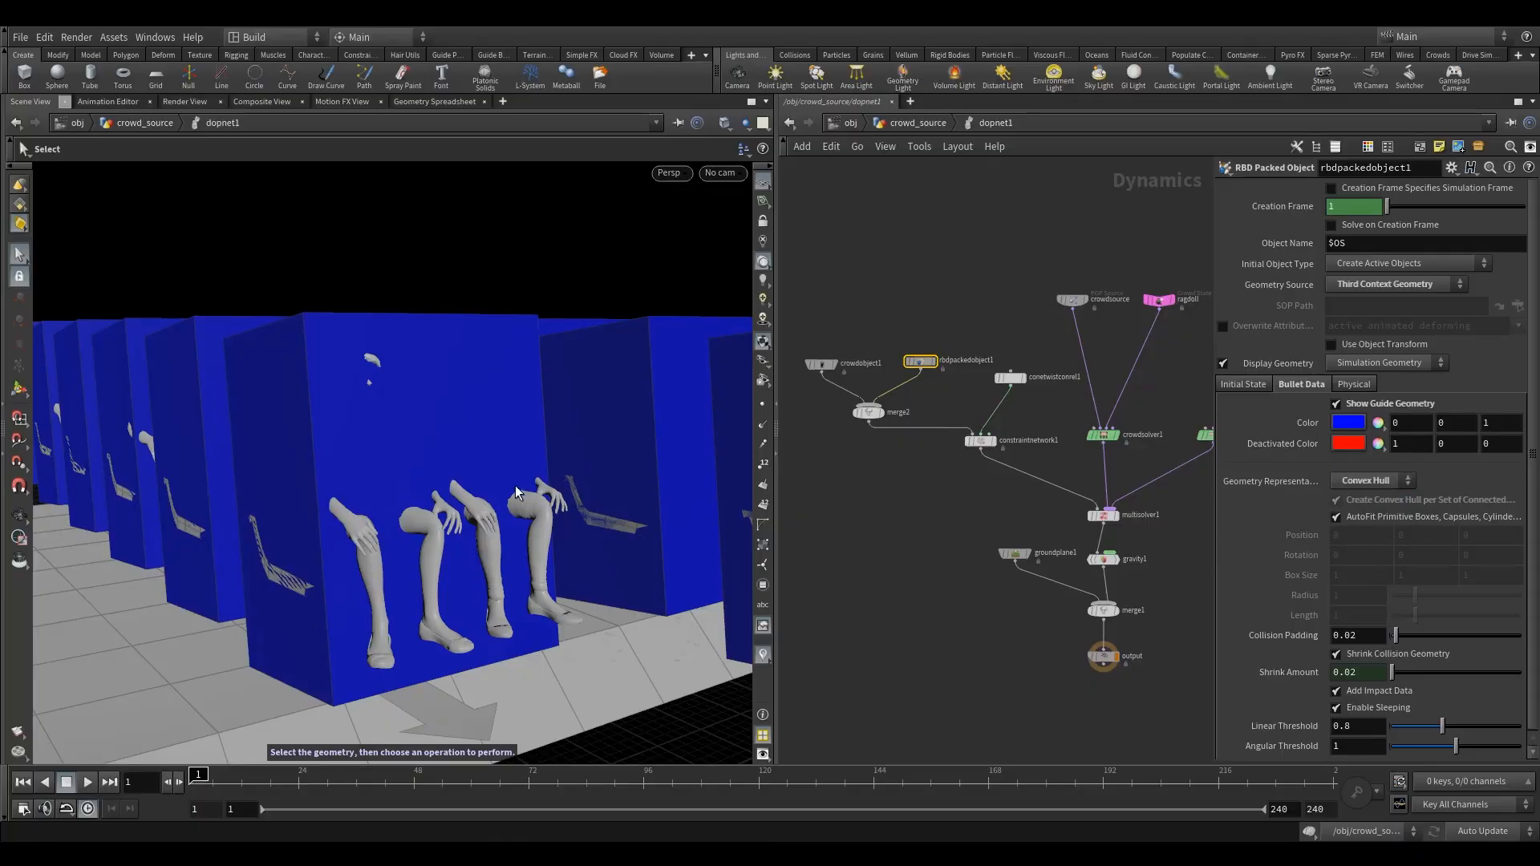
- Hide the Bullet guide geometry of rbdpackedobject1 and frame the whole block of seats
left_click_drag(379, 486, 438, 497, "alt")
left_click(1377, 407)
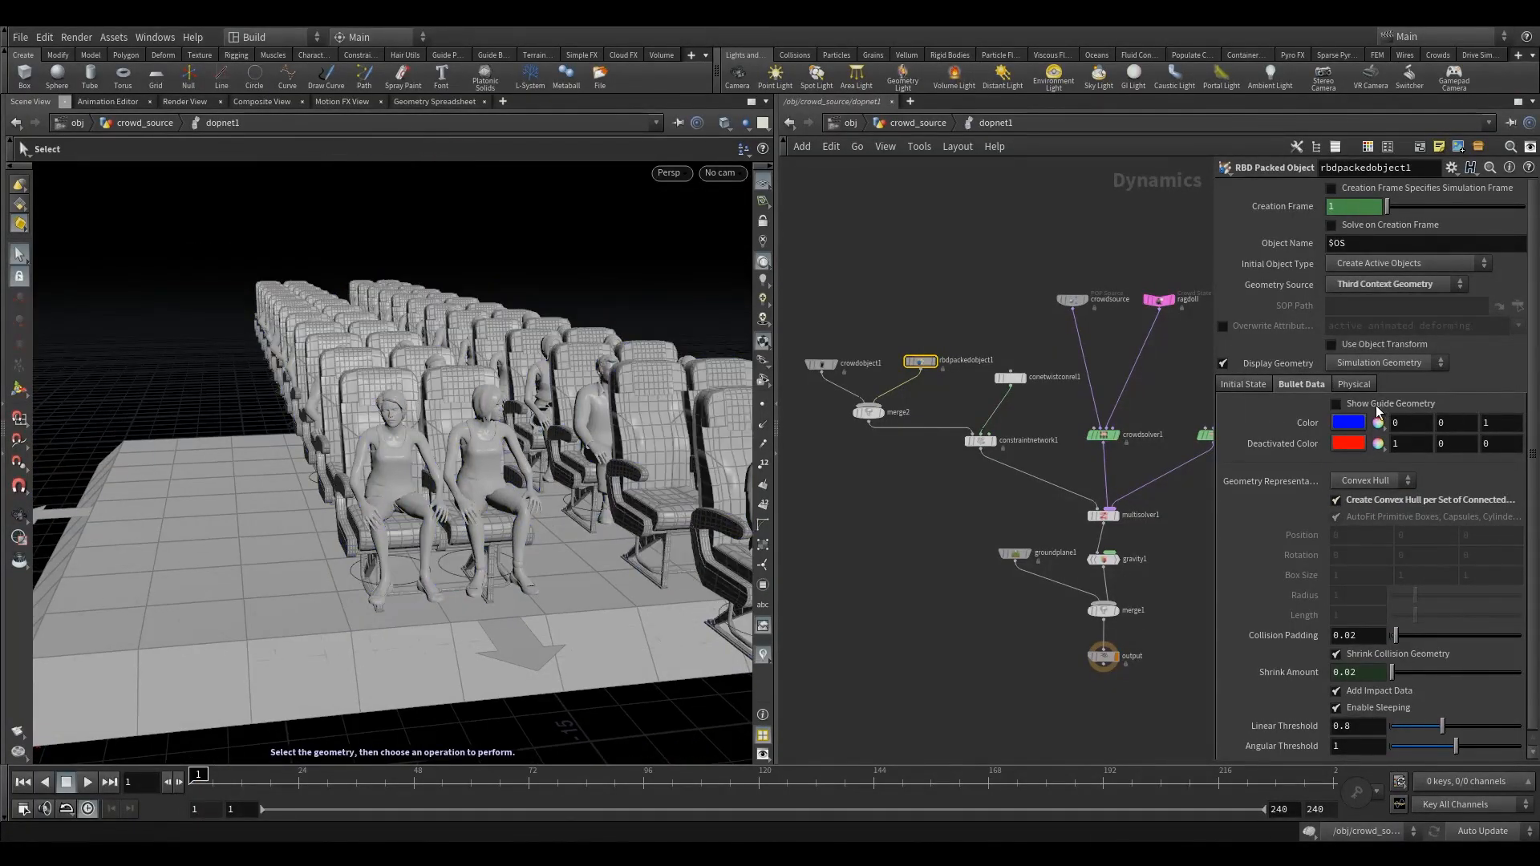
left_click_drag(550, 485, 504, 470, "alt")
- Play the simulation to frame 44, stop it and return to frame 1
left_click(87, 782)
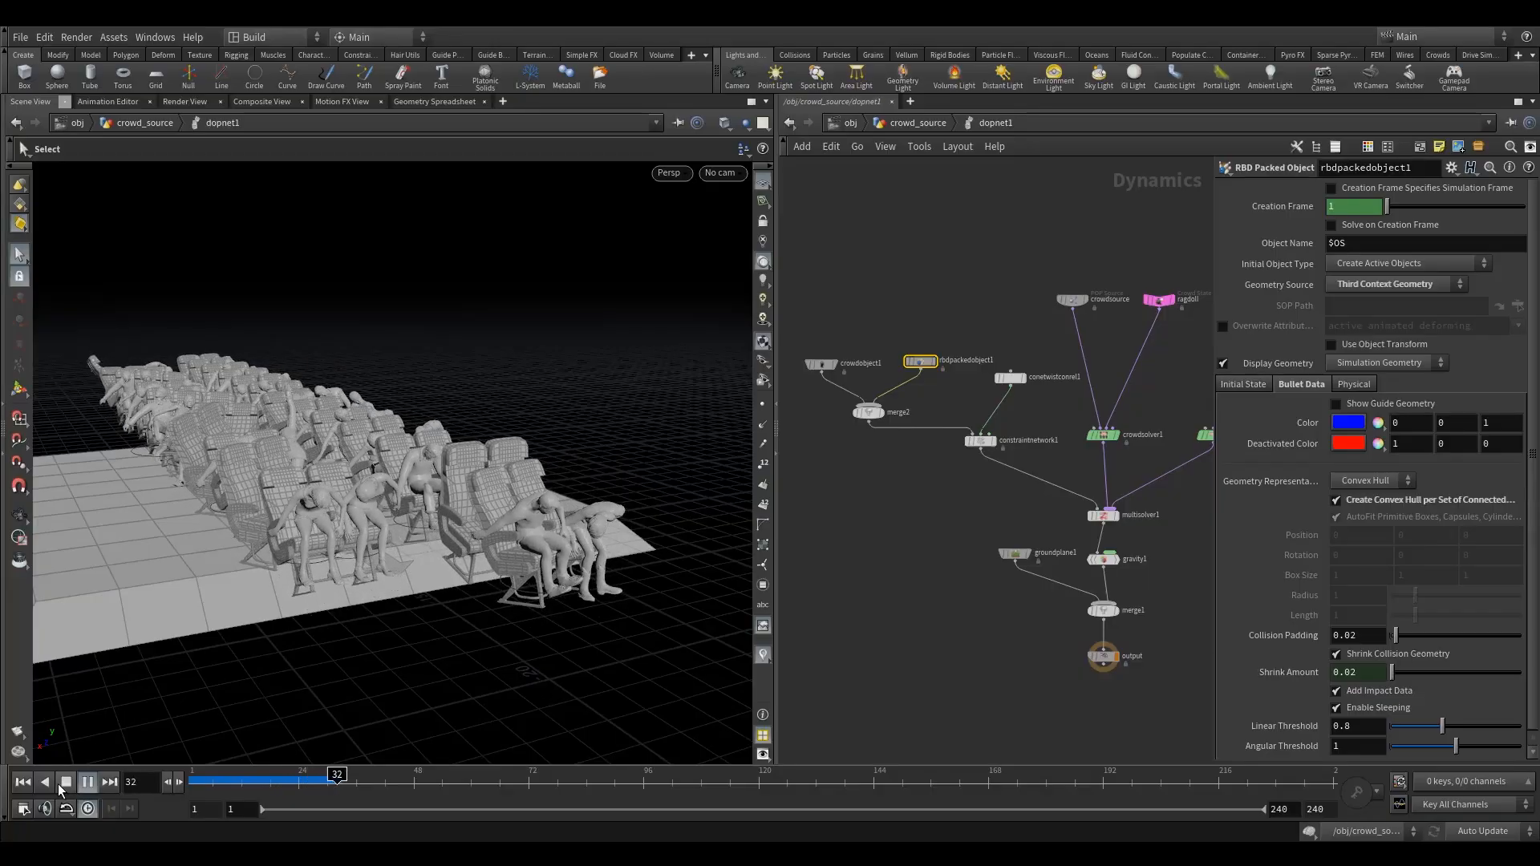
left_click(87, 783)
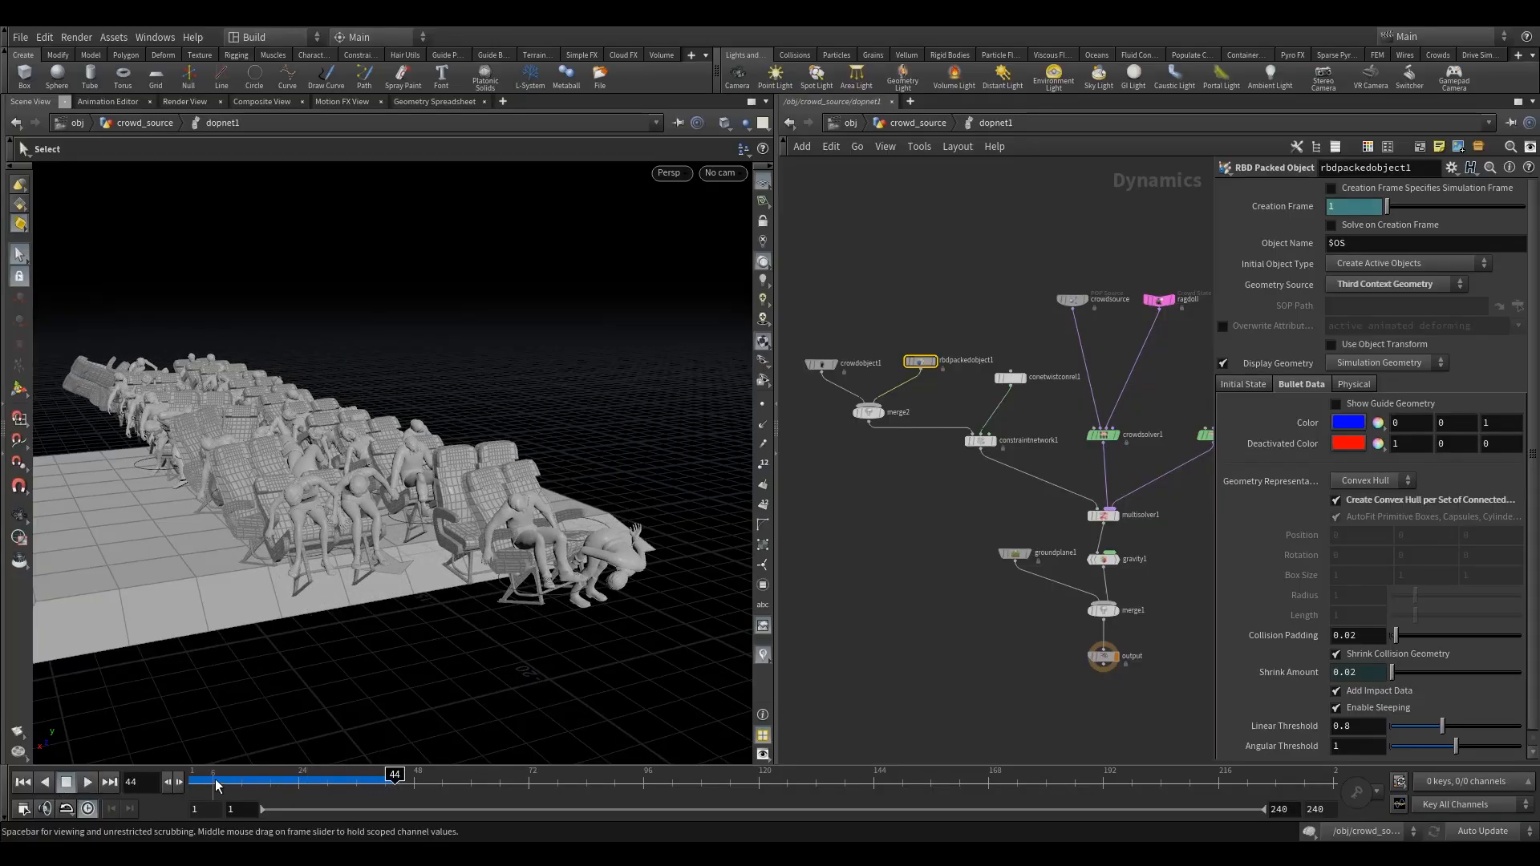
left_click_drag(215, 786, 193, 785)
- Examine from several angles how the agents sit on the front-row chairs at frame 1
left_click_drag(290, 512, 354, 446, "alt")
right_click_drag(353, 447, 525, 377, "alt")
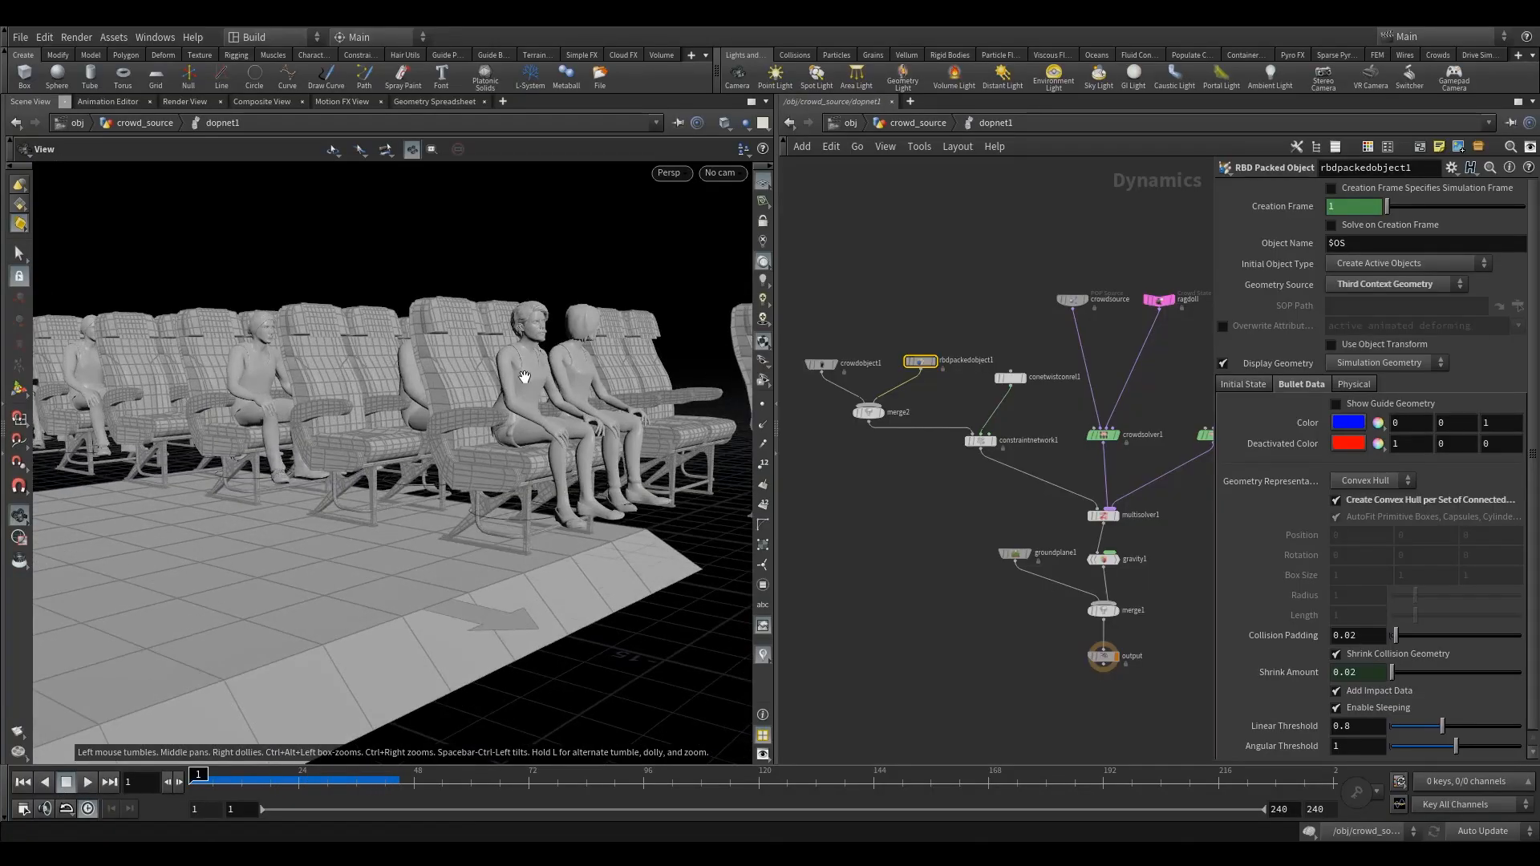
left_click_drag(525, 377, 464, 378, "alt")
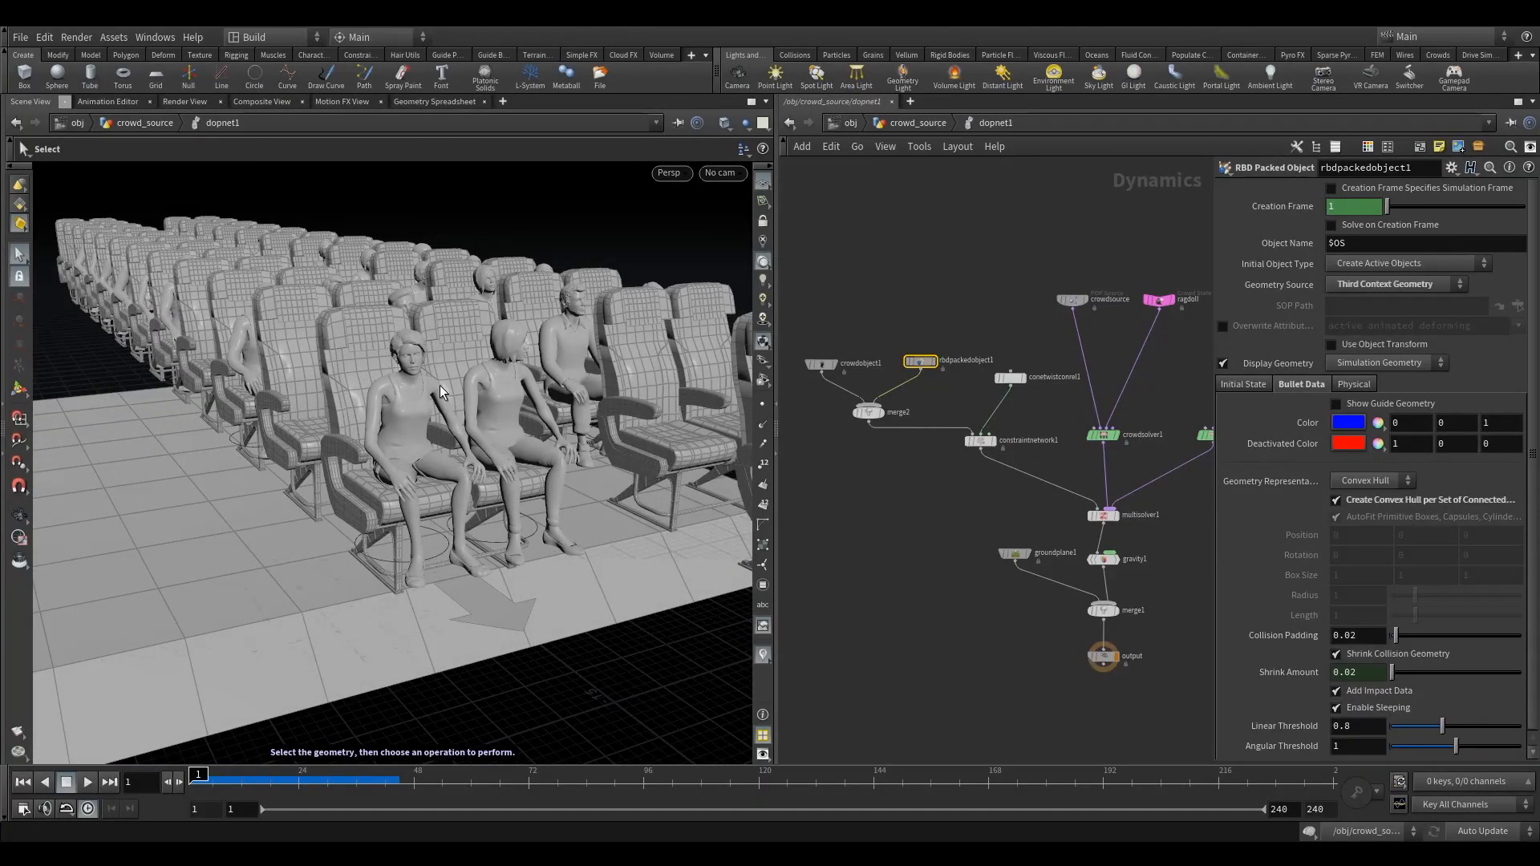
left_click_drag(440, 385, 455, 343, "alt")
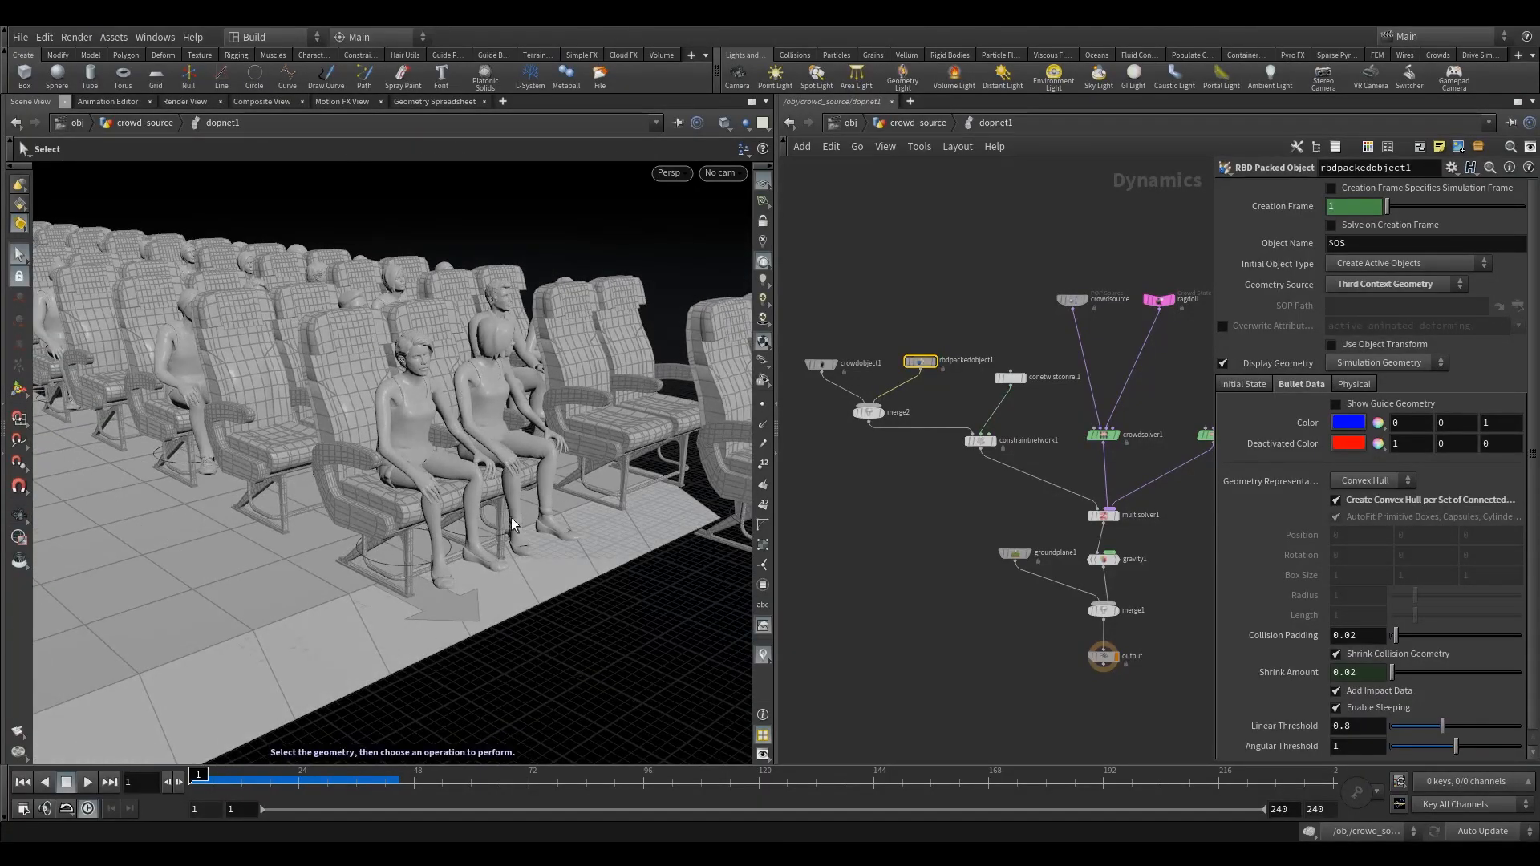
left_click_drag(345, 431, 429, 470, "alt")
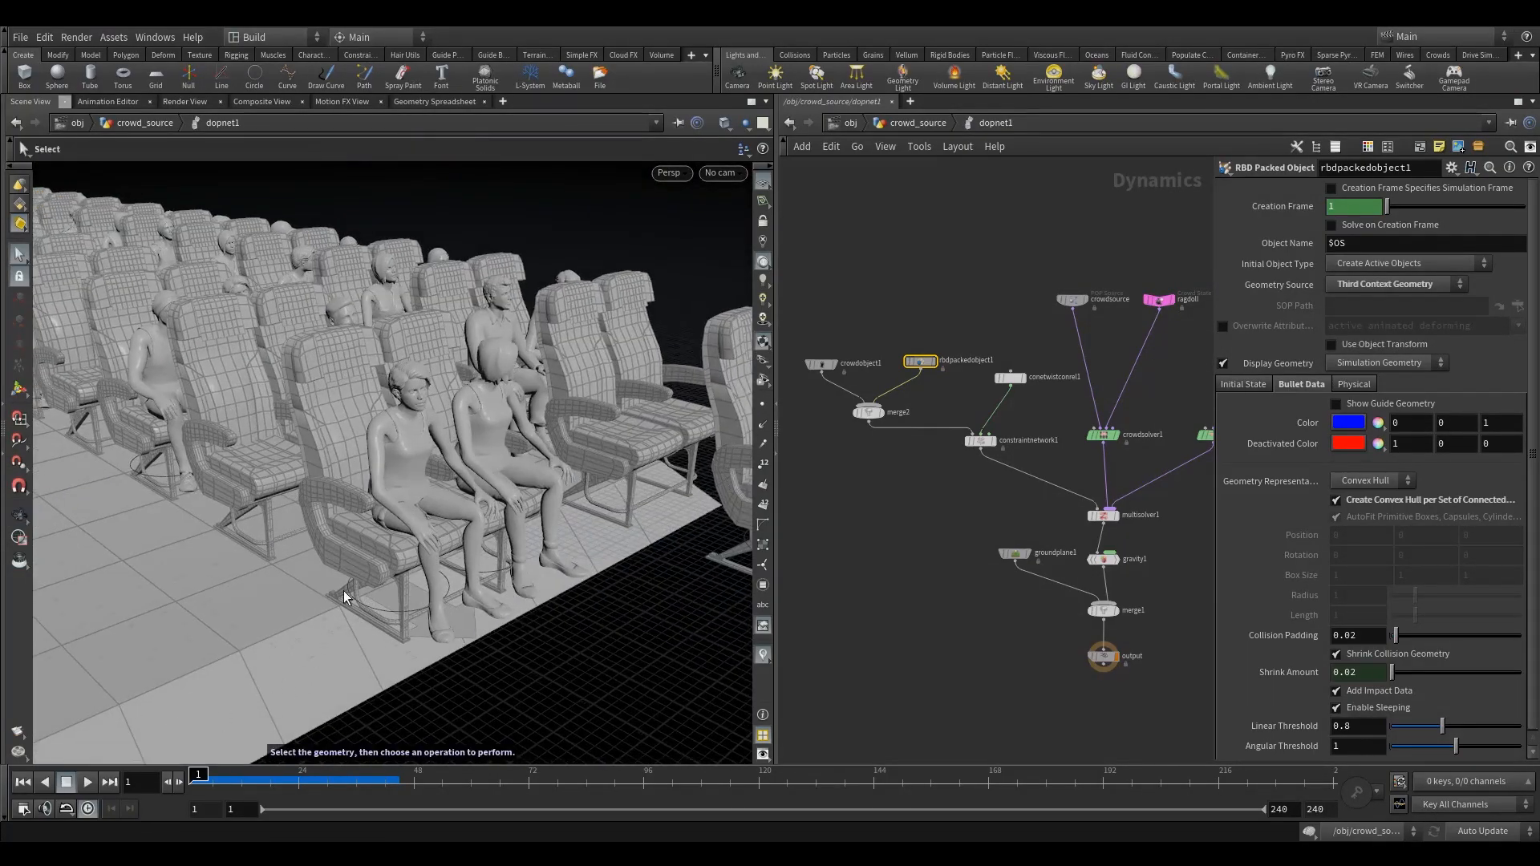
left_click(87, 782)
left_click(68, 782)
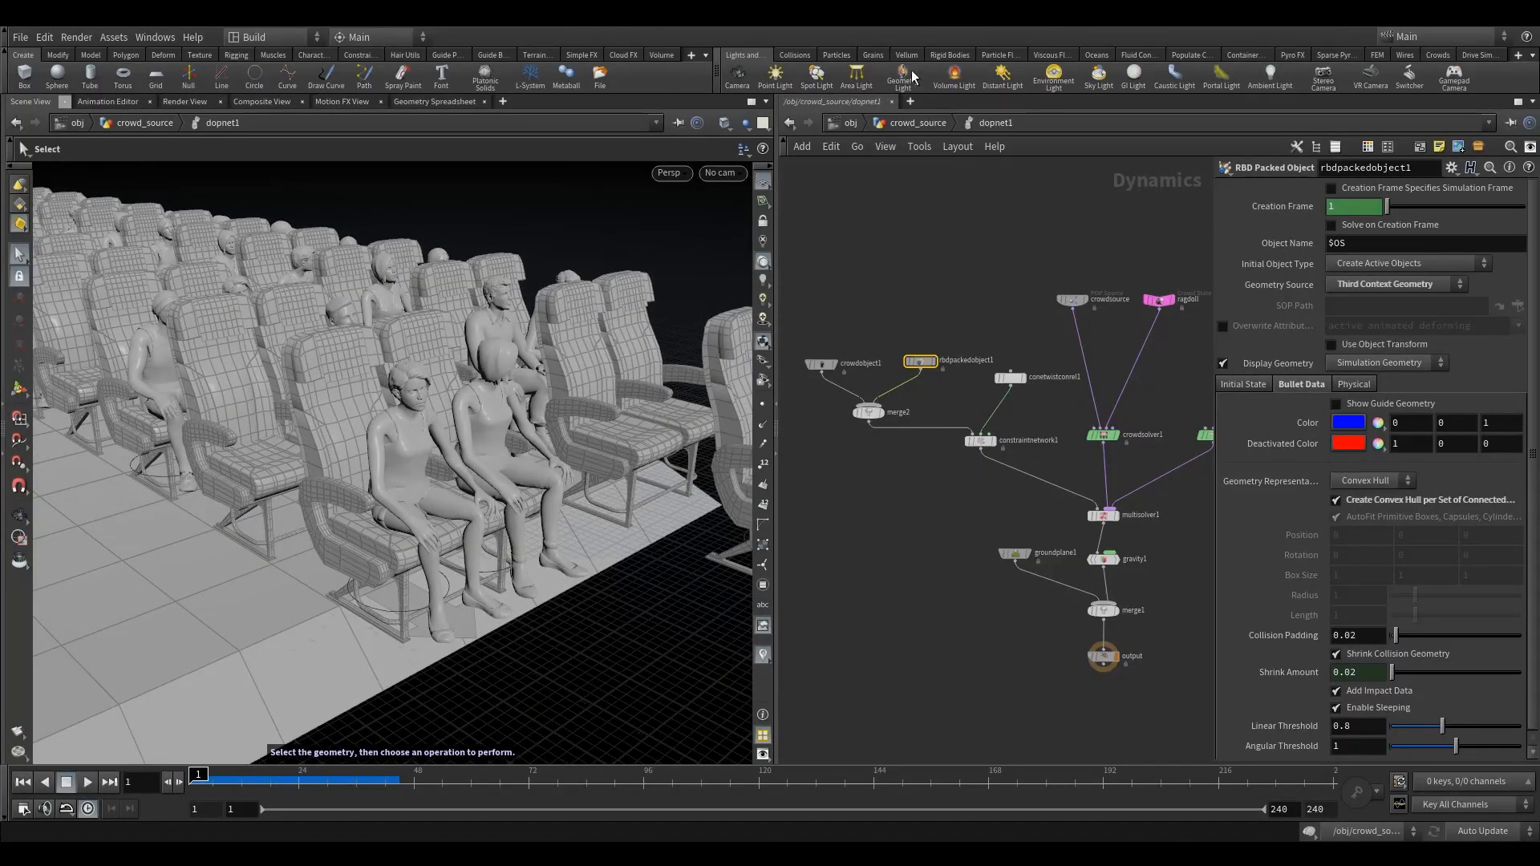
- Return to the crowd_source network, display null1 and turn on point display in the viewport
left_click(918, 123)
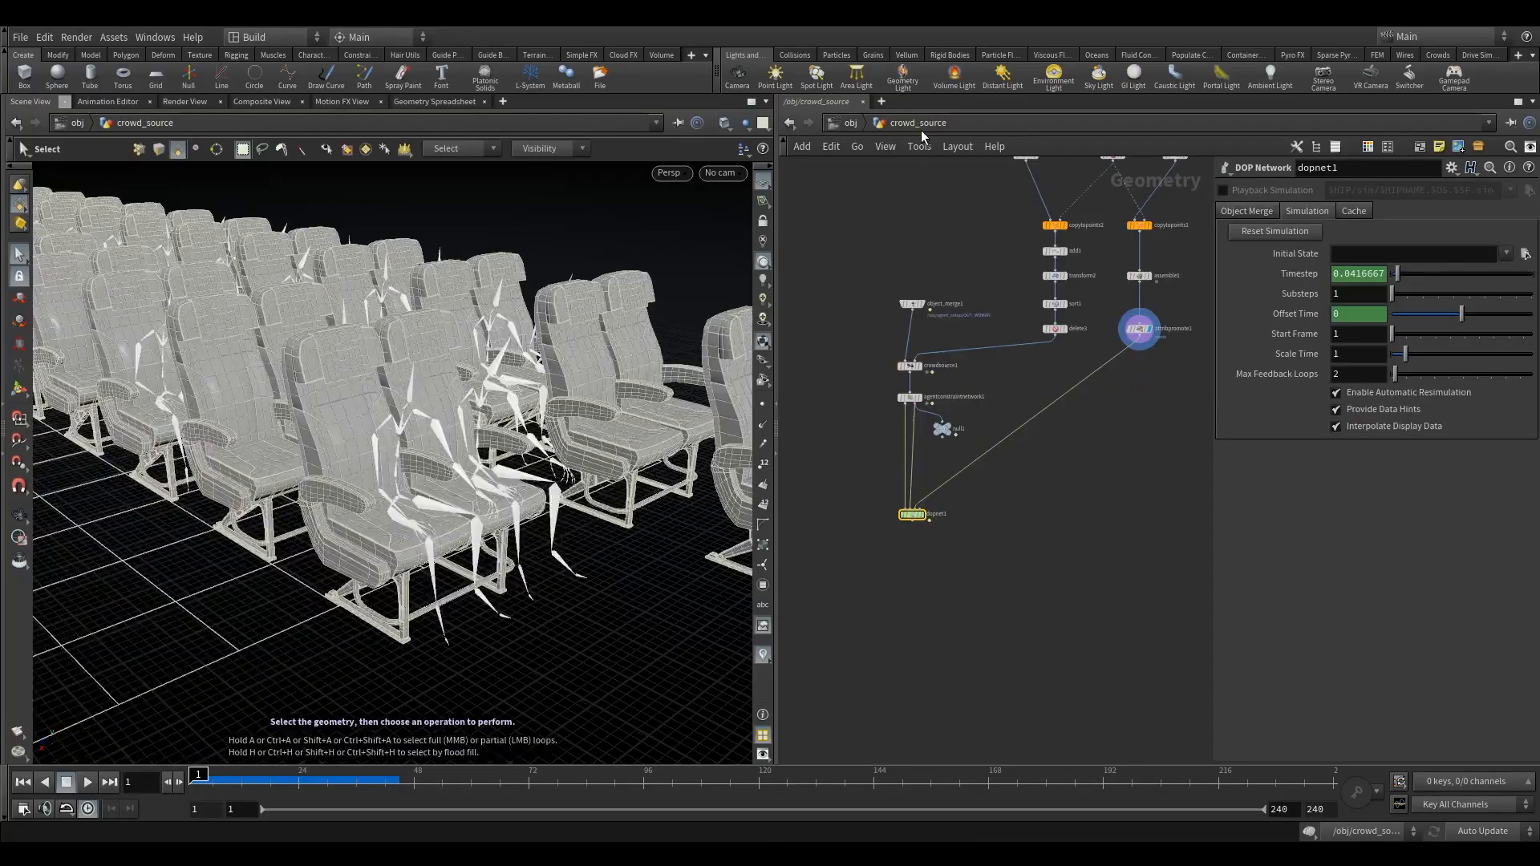
left_click(890, 414)
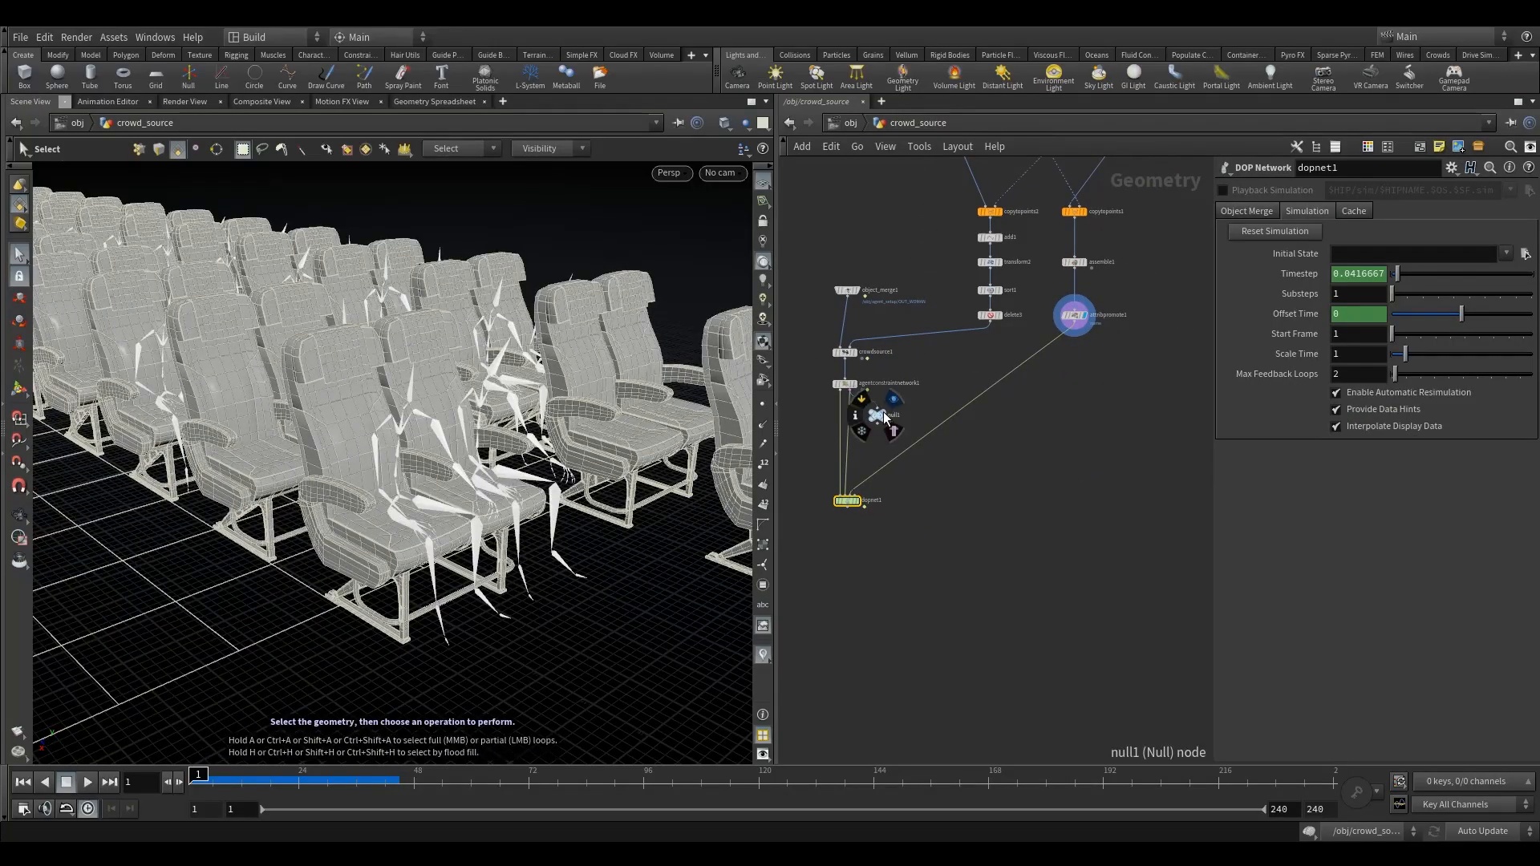
left_click_drag(863, 426, 863, 426)
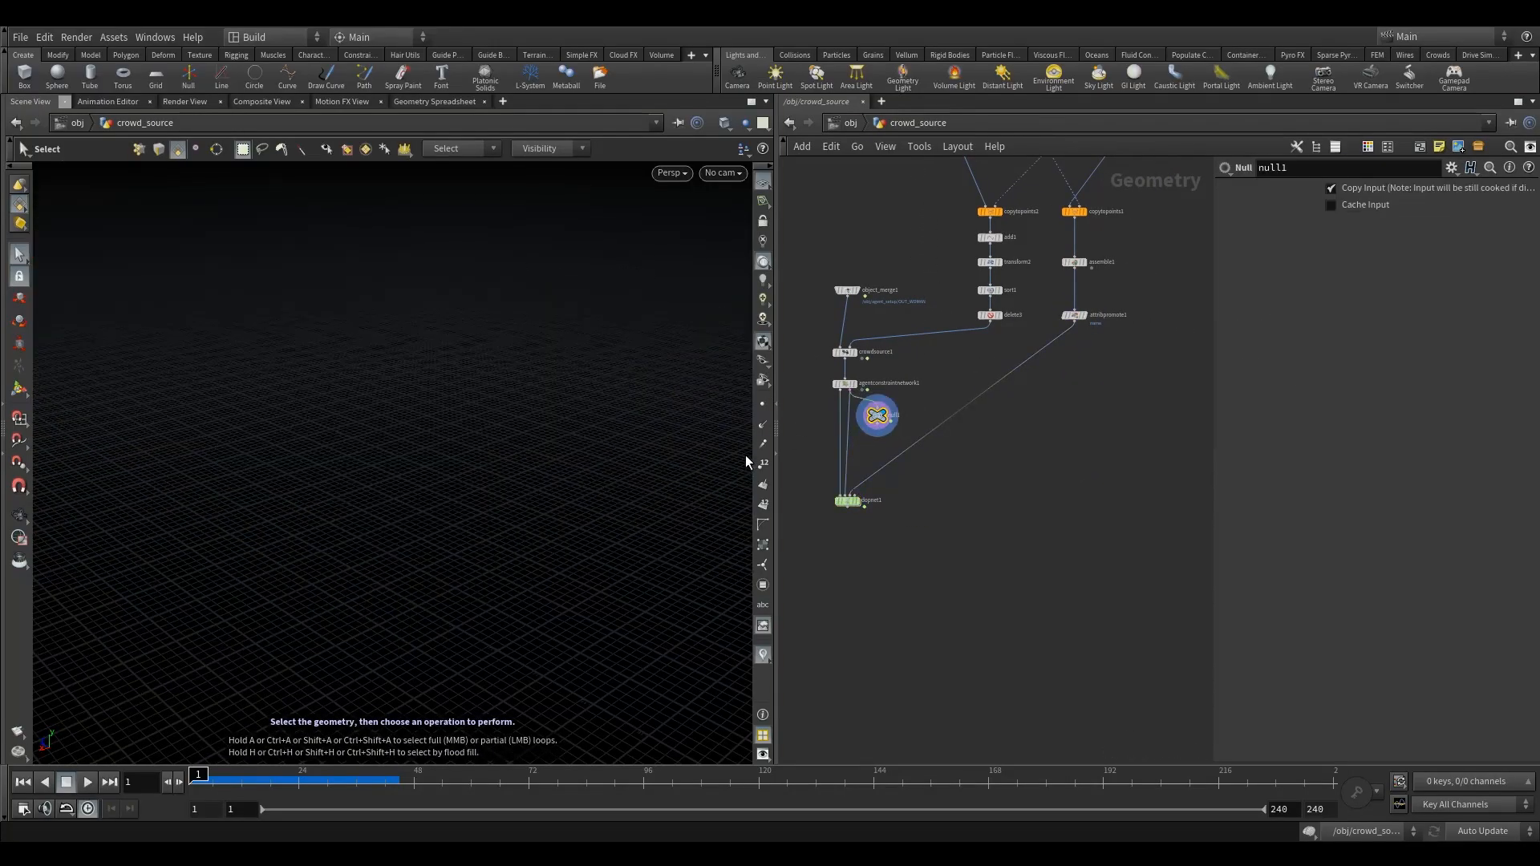
left_click(763, 405)
- Move dopnet1 down to make room and add a Delete node beneath null1
left_click_drag(858, 498, 857, 547)
mouse_move(882, 419)
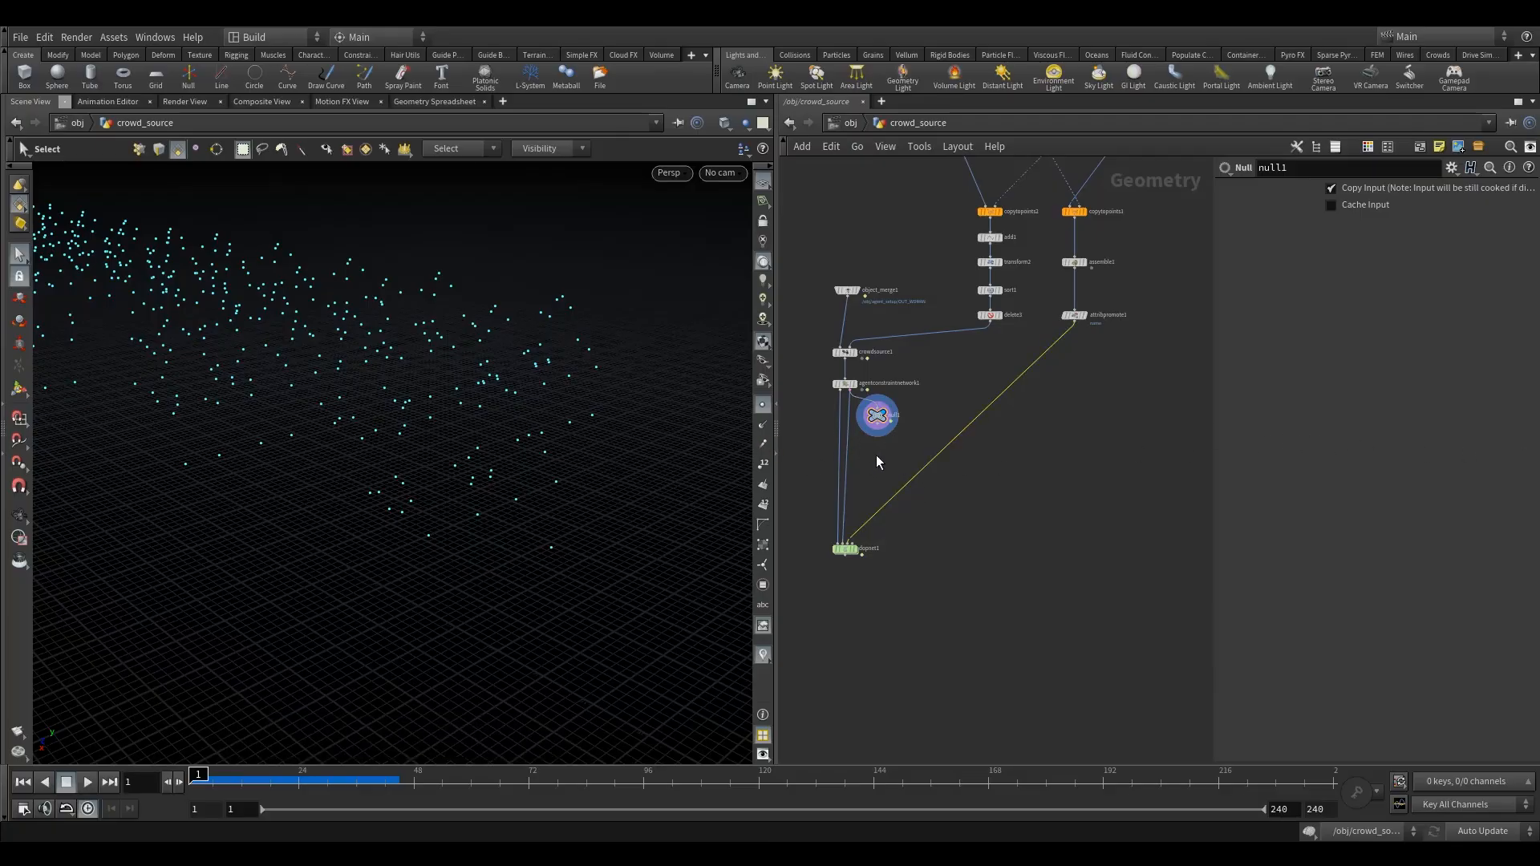
key("Tab")
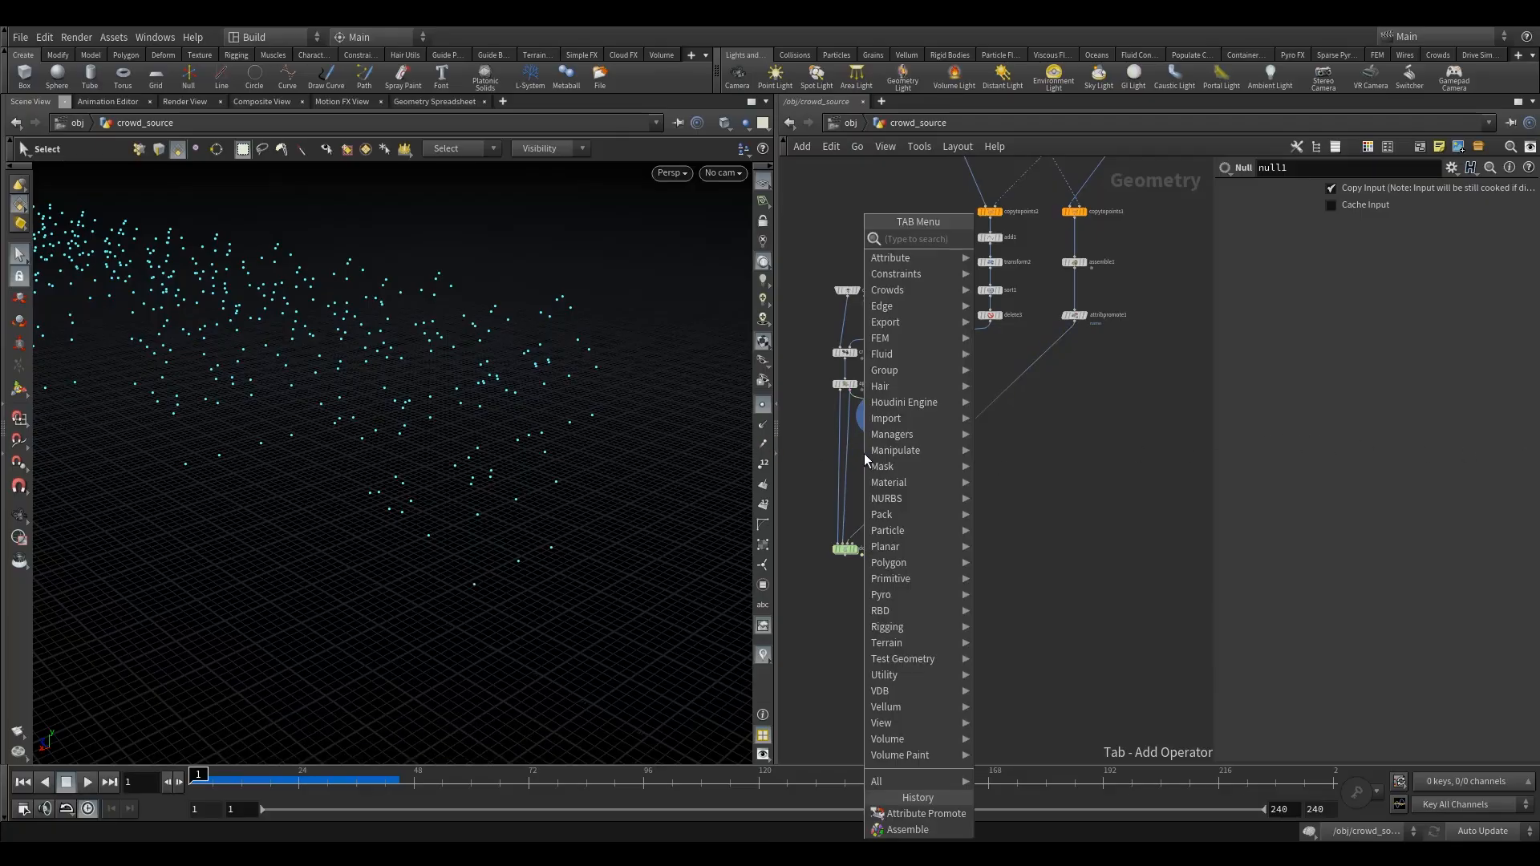
type("de")
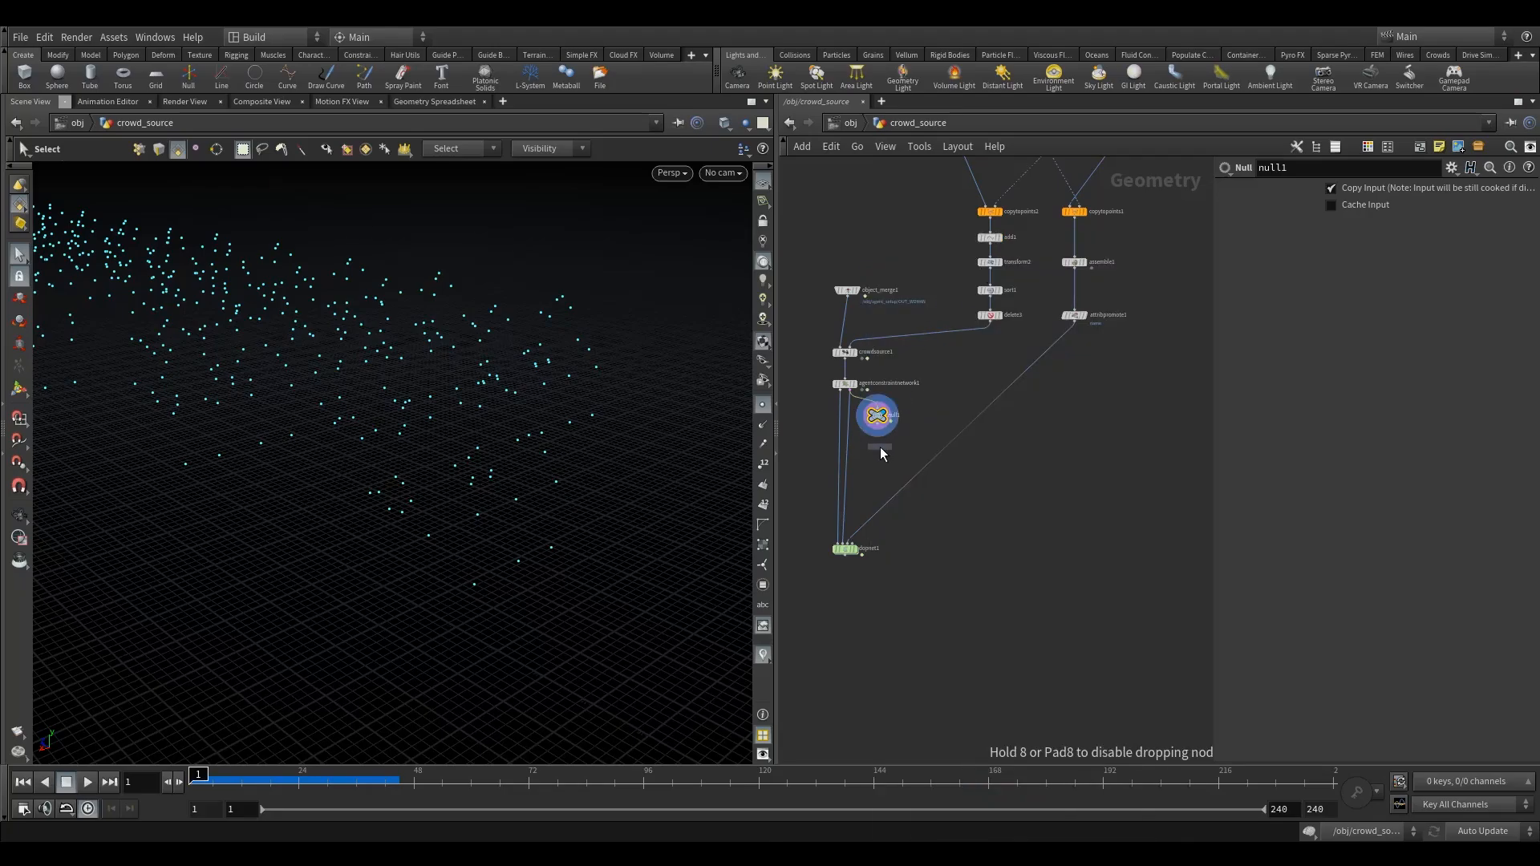
left_click(879, 446)
scroll(879, 443, "up", 3)
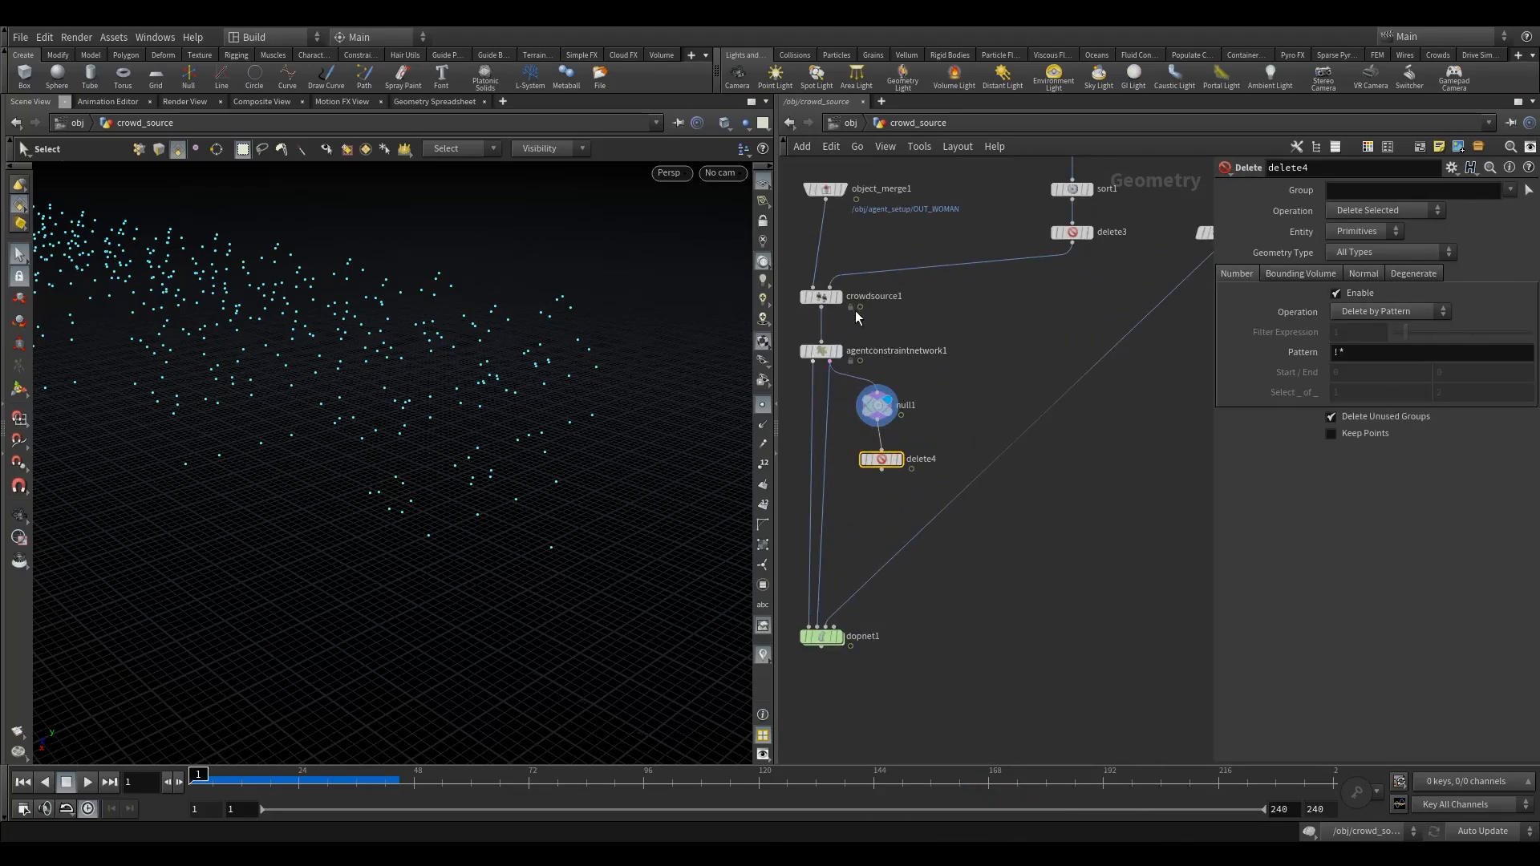
- Template crowdsource1 for reference, set the display flag on delete4 and align it under null1
left_click(837, 297)
key("Escape")
left_click_drag(409, 444, 401, 467)
key("s")
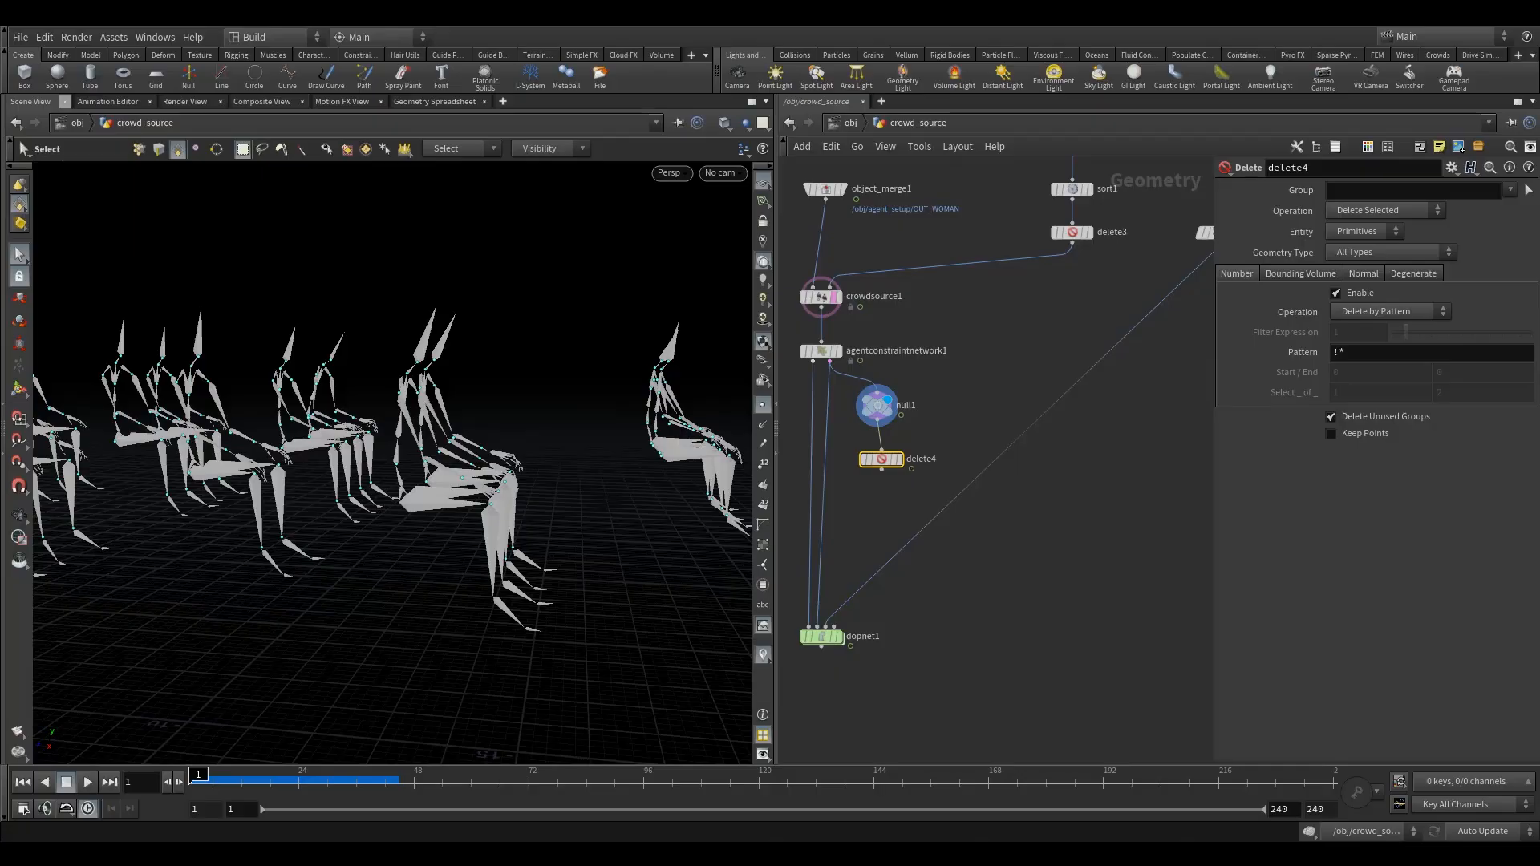
key("r")
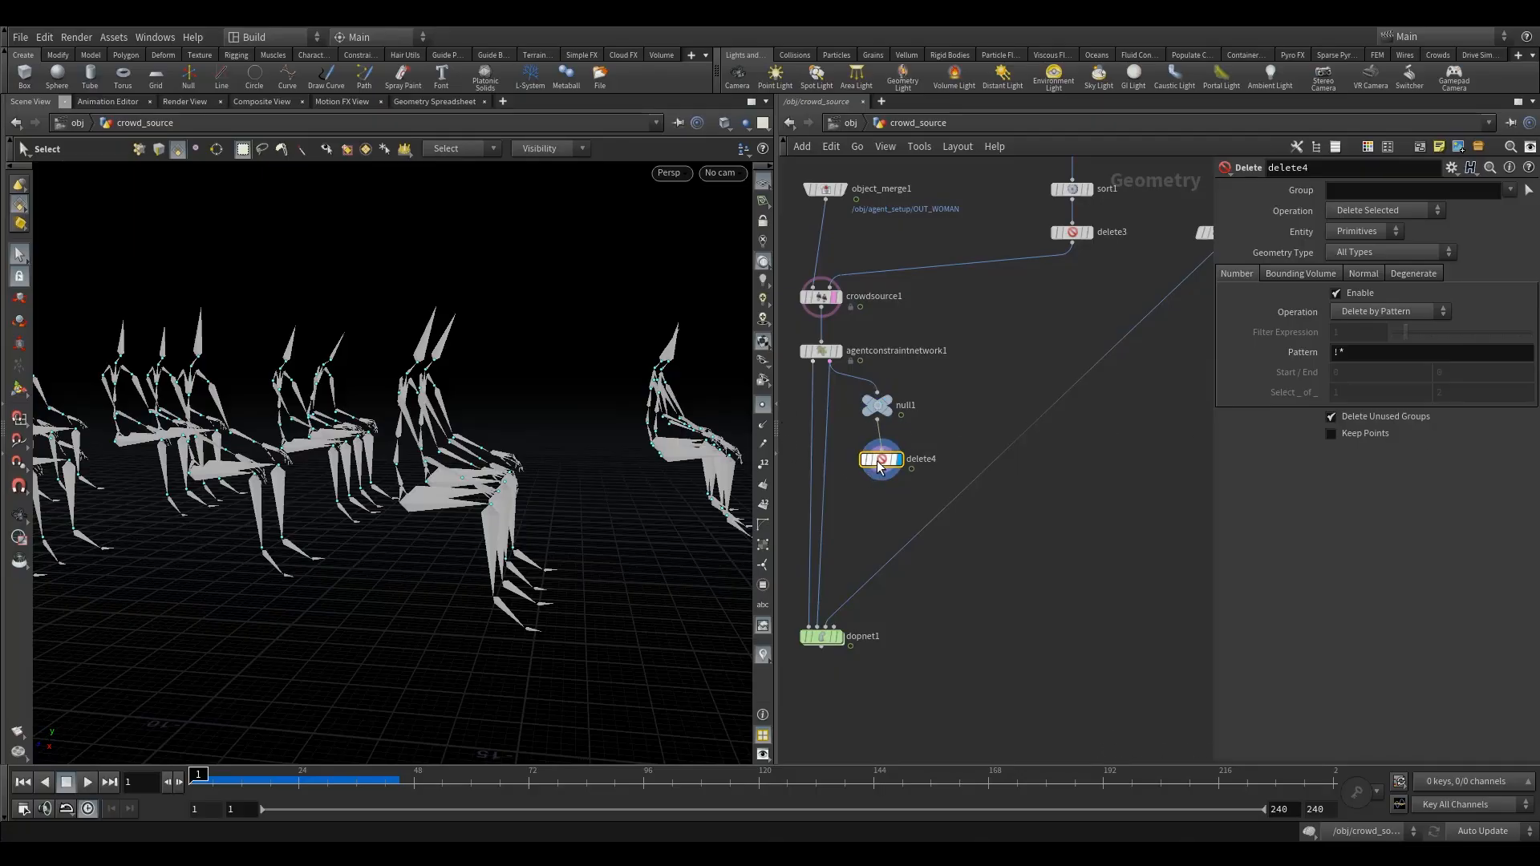
left_click_drag(877, 467, 873, 465)
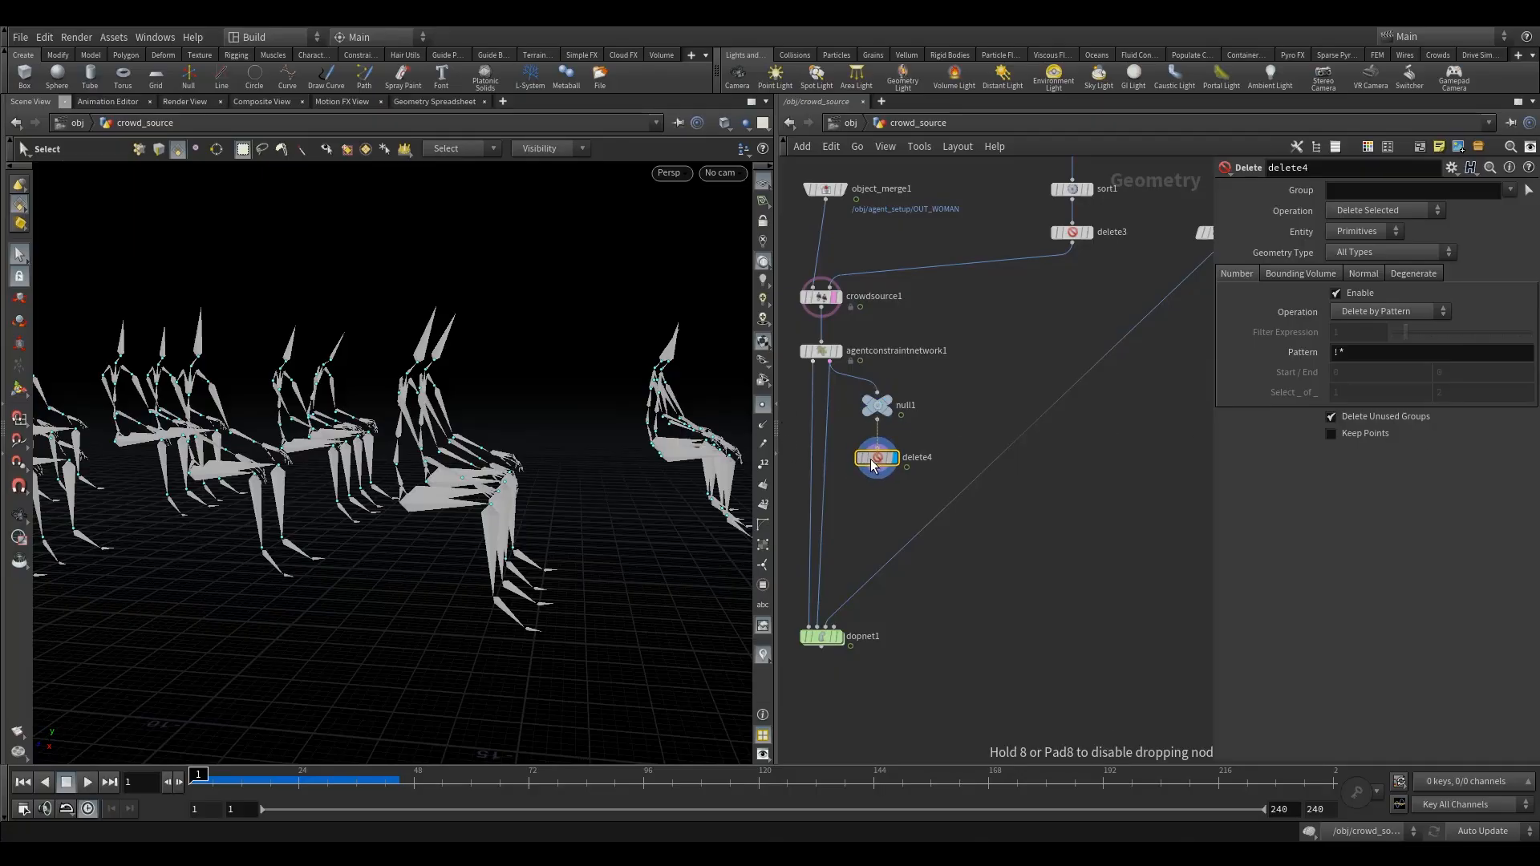
left_click(1364, 231)
left_click(1364, 255)
left_click(1366, 189)
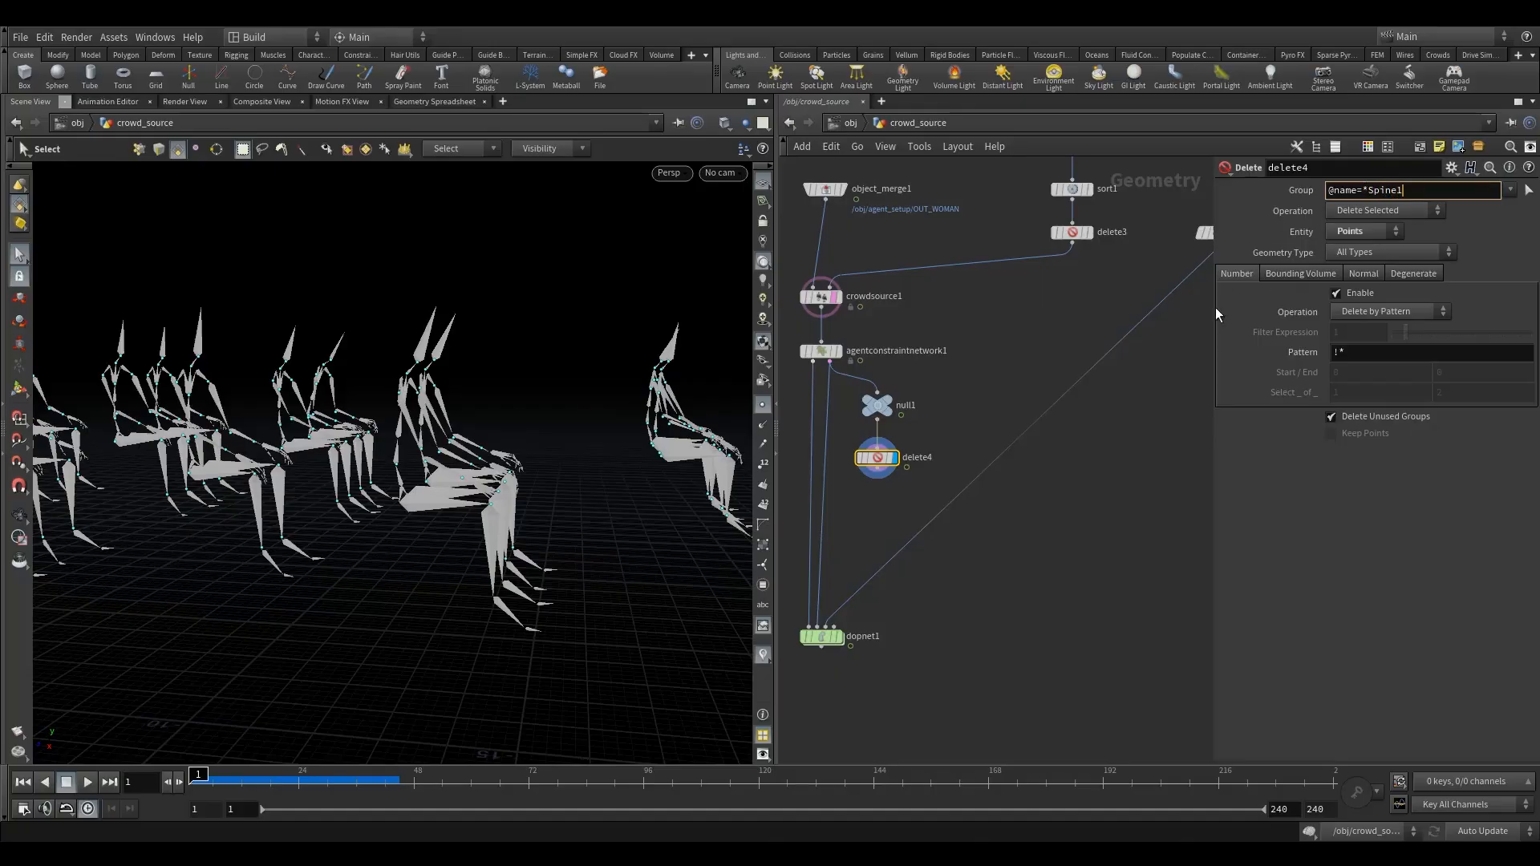
key("Return")
left_click(1361, 210)
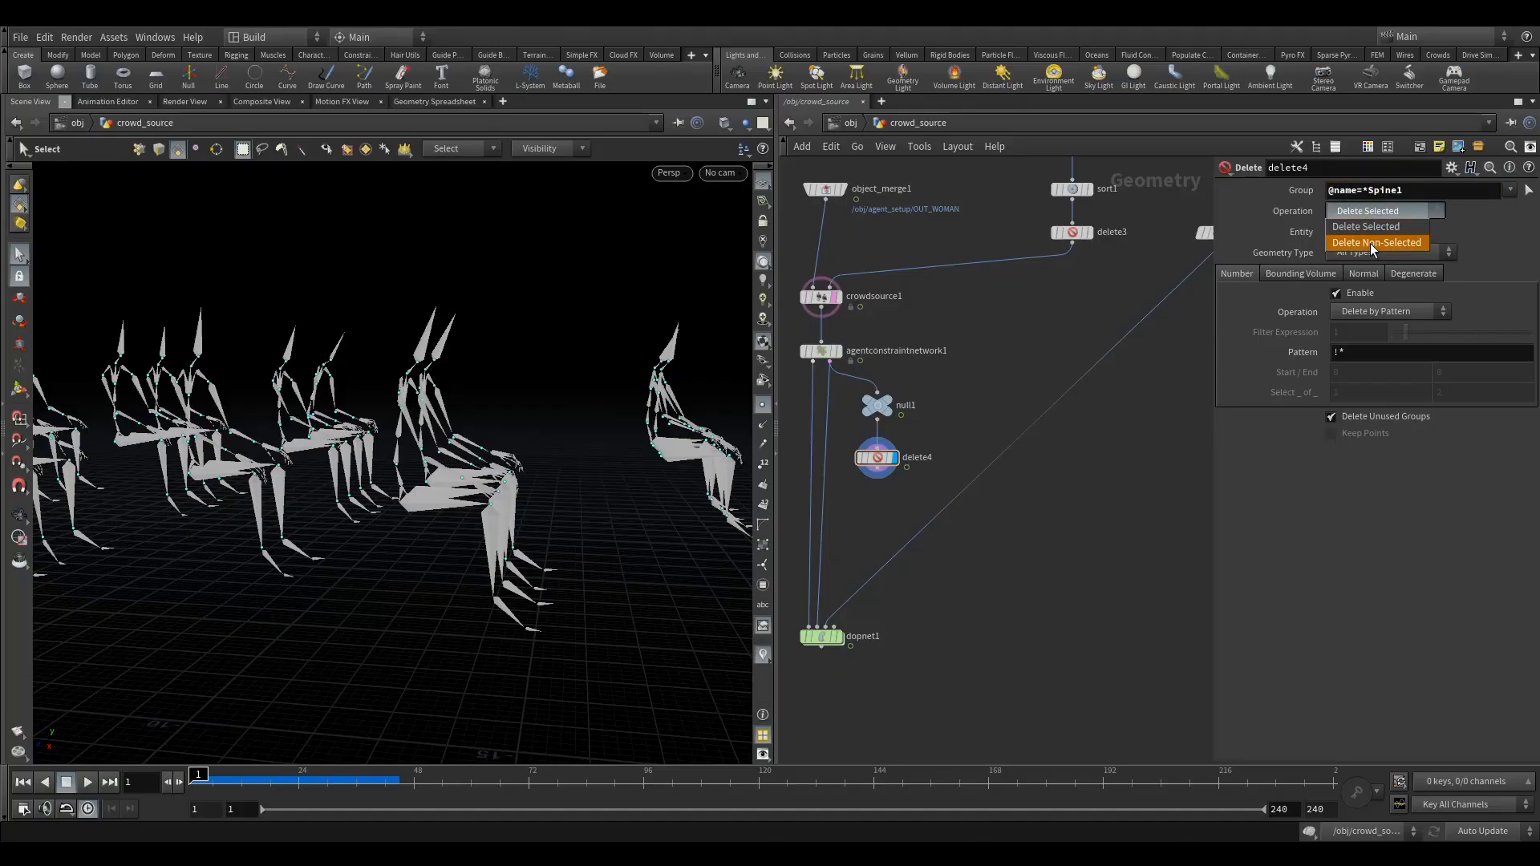
left_click(1372, 234)
- Turn off the template display of crowdsource1 so only delete4's points are shown
left_click(835, 305)
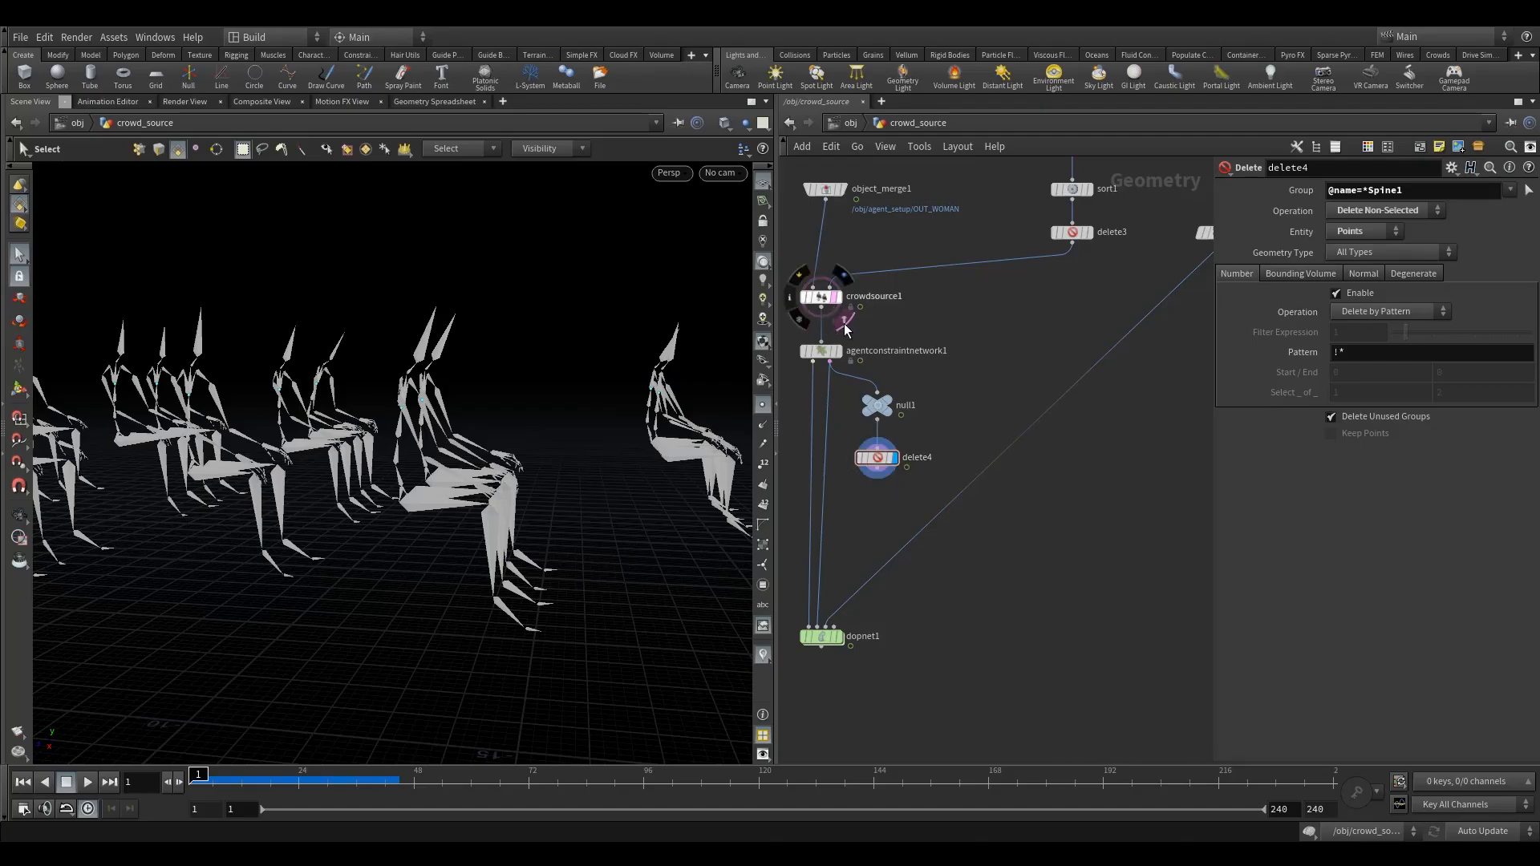
left_click_drag(486, 427, 442, 440, "alt")
scroll(441, 443, "down", 2)
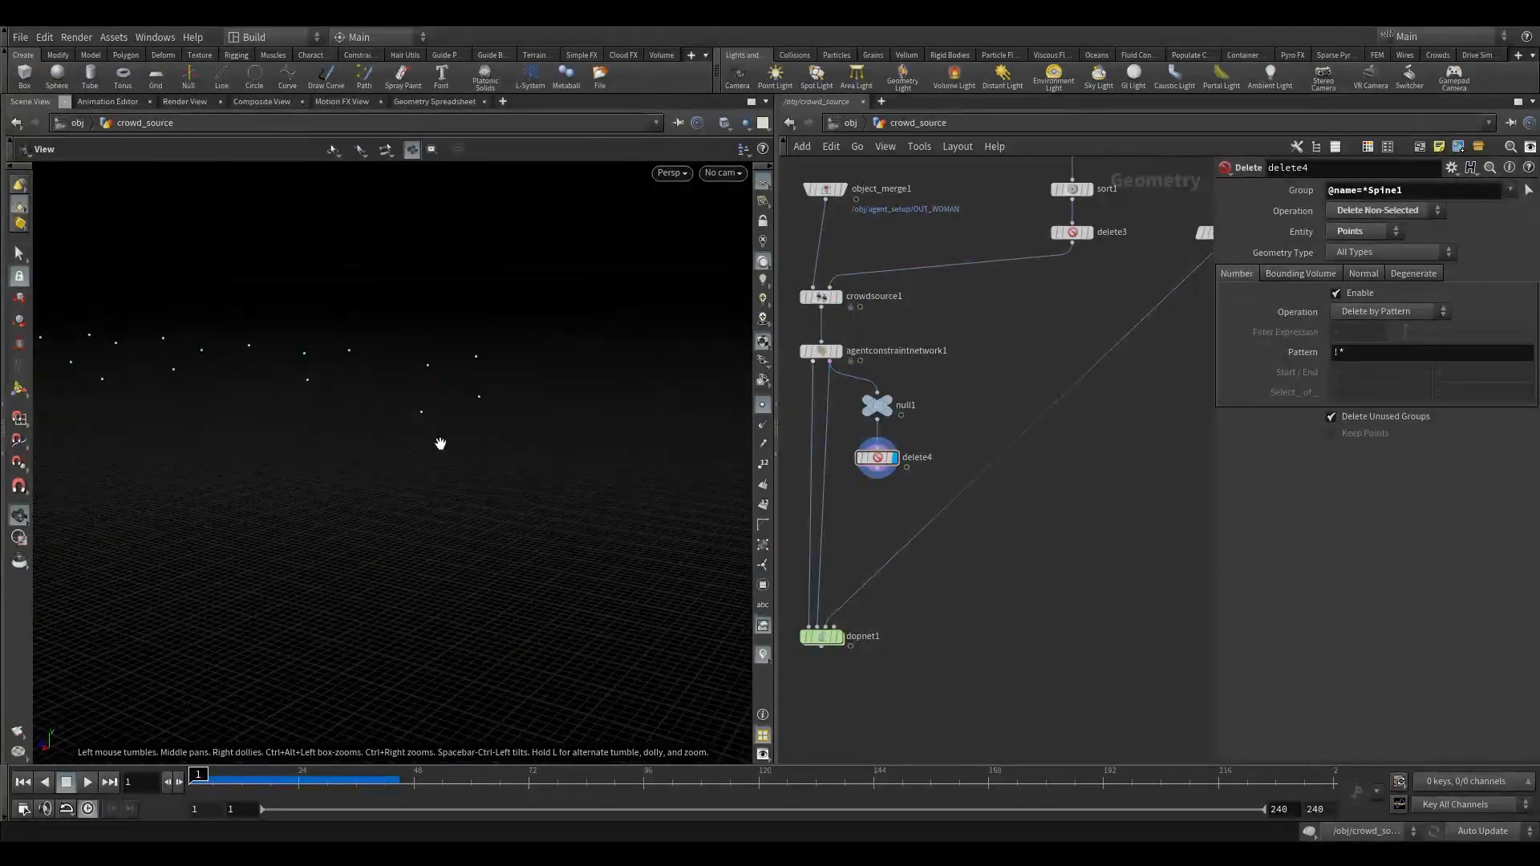
- Toggle the bypass on delete4 to compare the full set of constraint points with the Spine1 points, leaving the node active
left_click(851, 440)
left_click(851, 441)
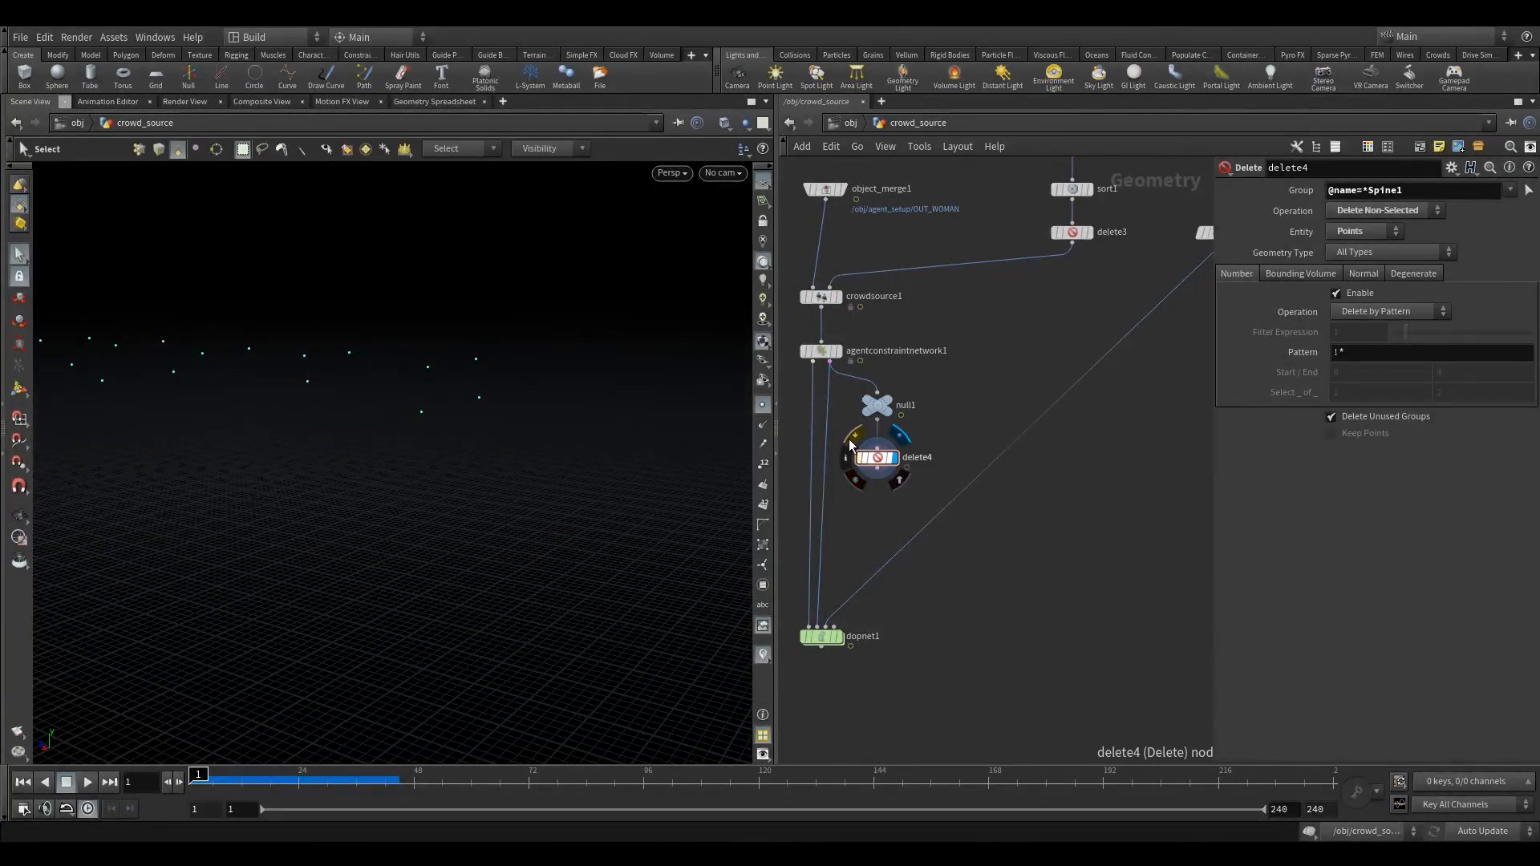
left_click(851, 441)
left_click_drag(460, 461, 396, 498, "alt")
key("s")
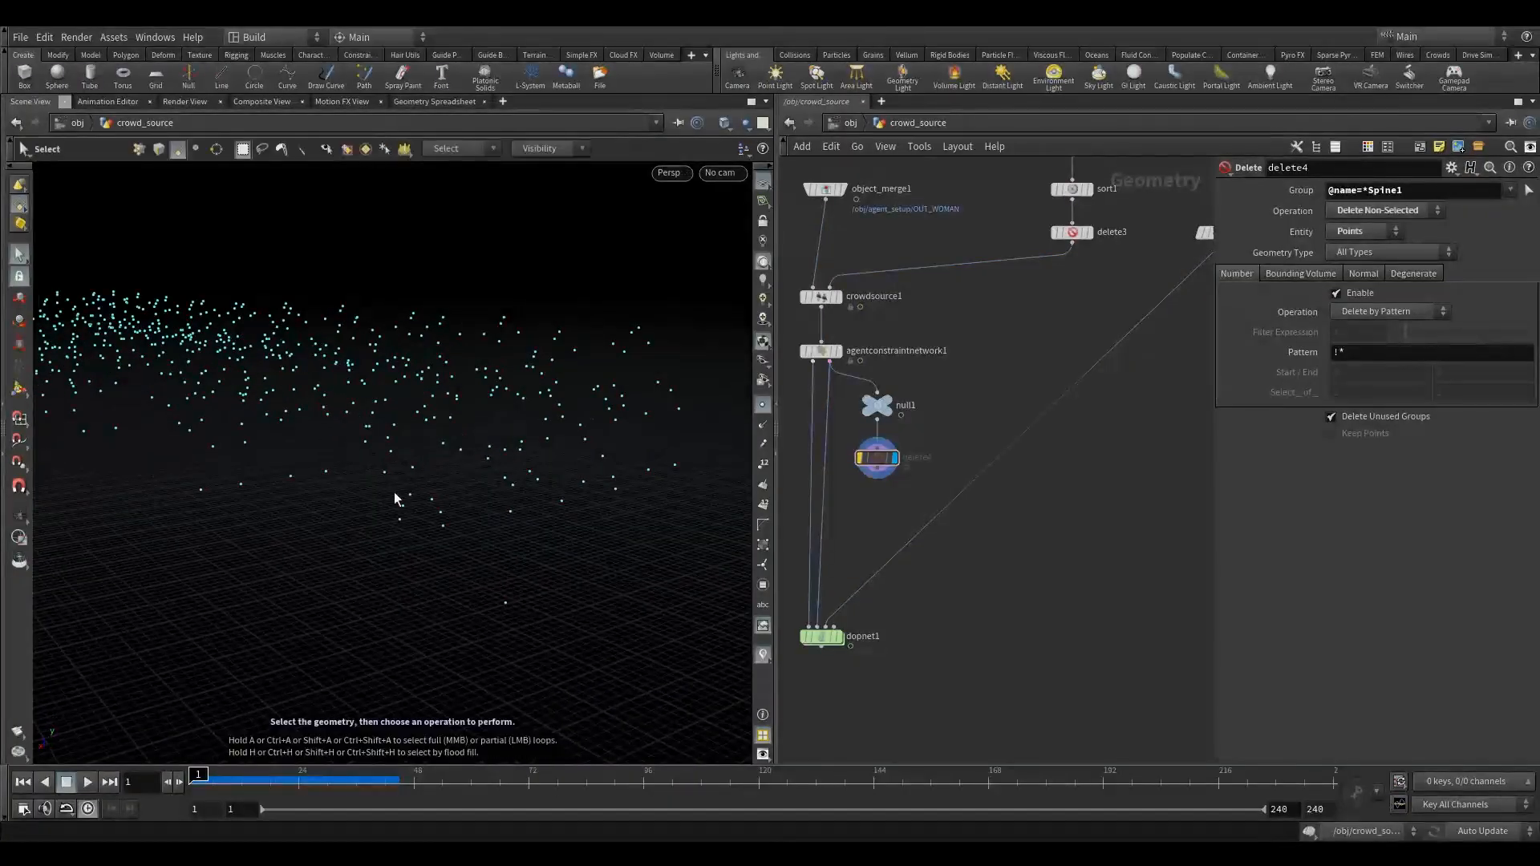
left_click(855, 437)
left_click_drag(888, 413, 990, 493)
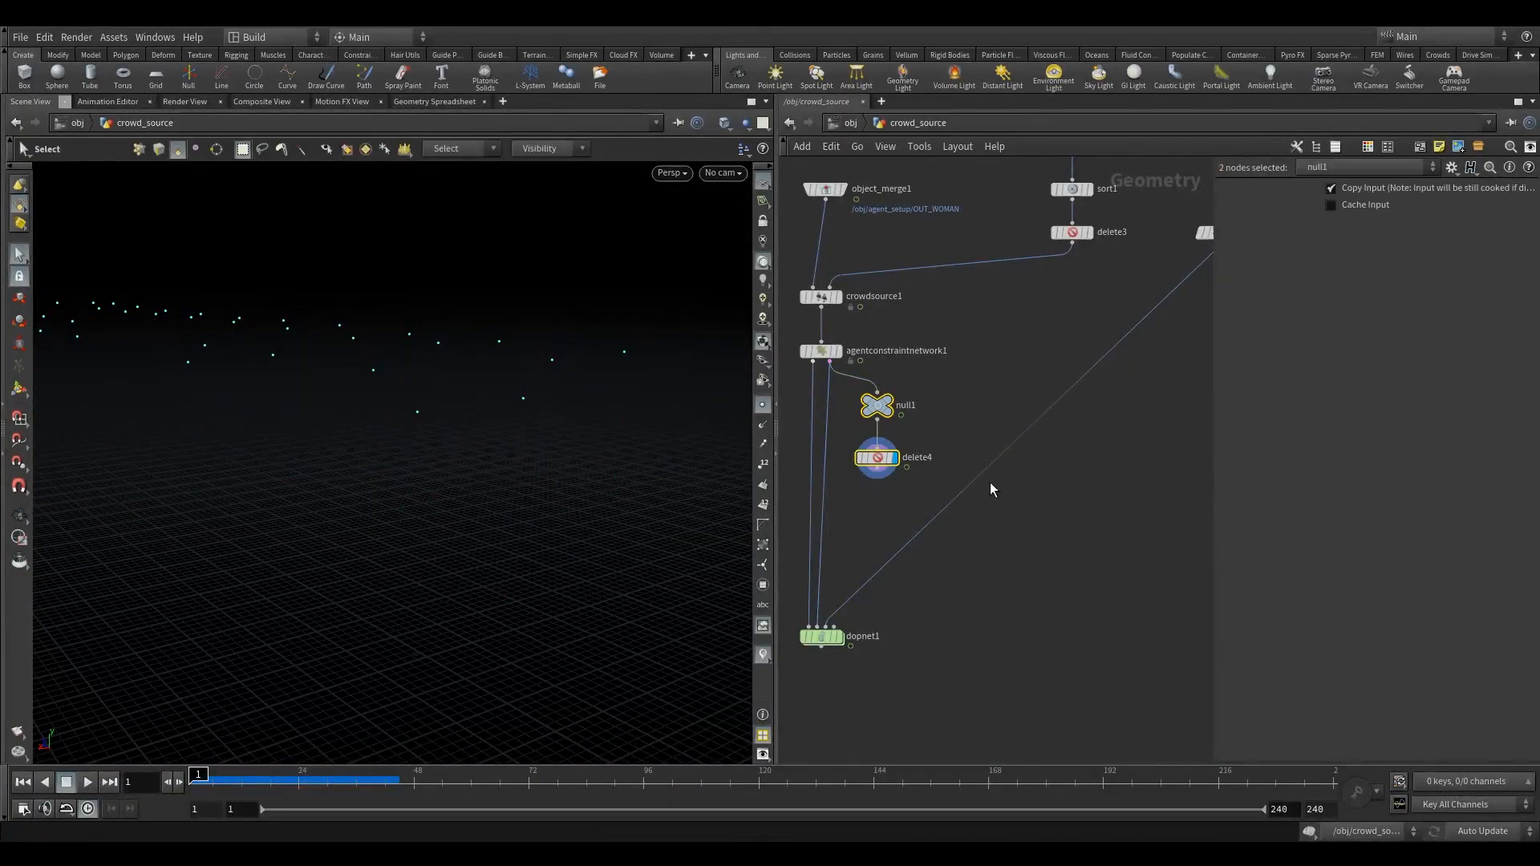
left_click(889, 473)
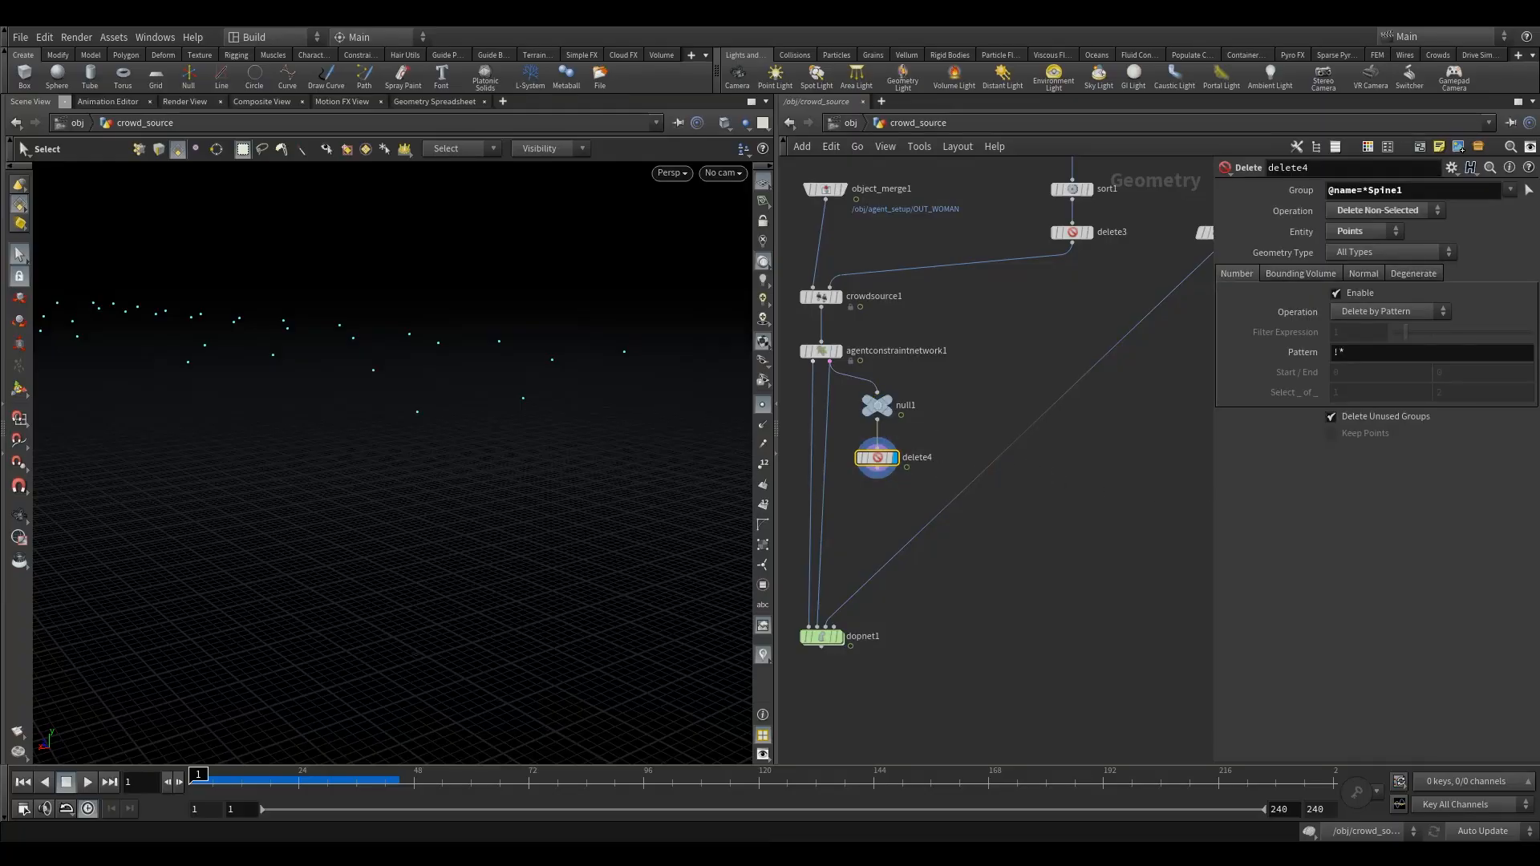
- Add a Connect Adjacent Pieces node beneath delete4 and route the attribpromote1 wire to dopnet1 around it with a dot
scroll(875, 501, "down", 2)
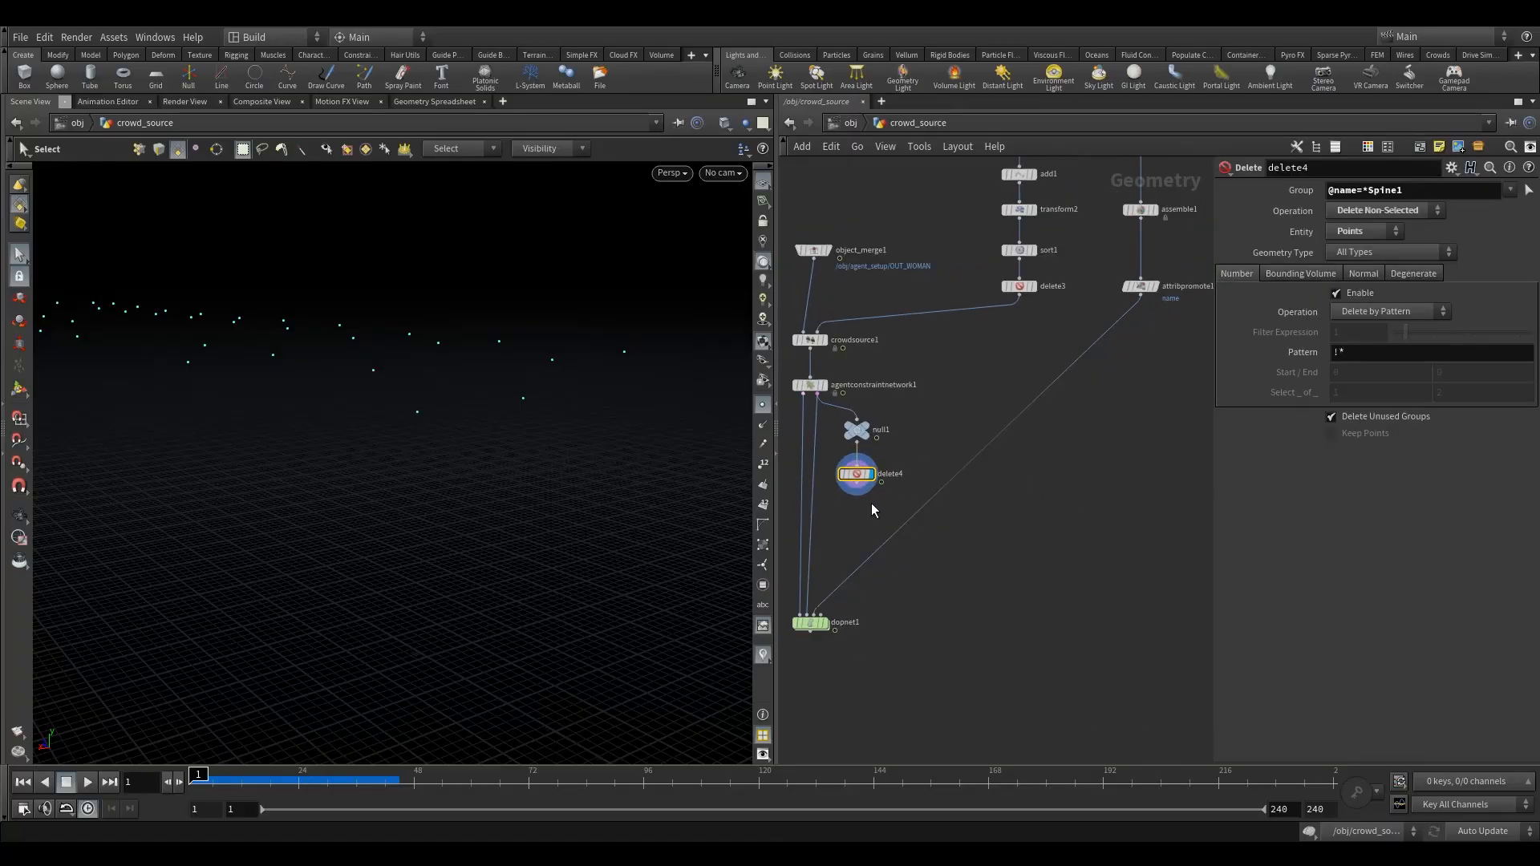
key("Tab")
type("conn")
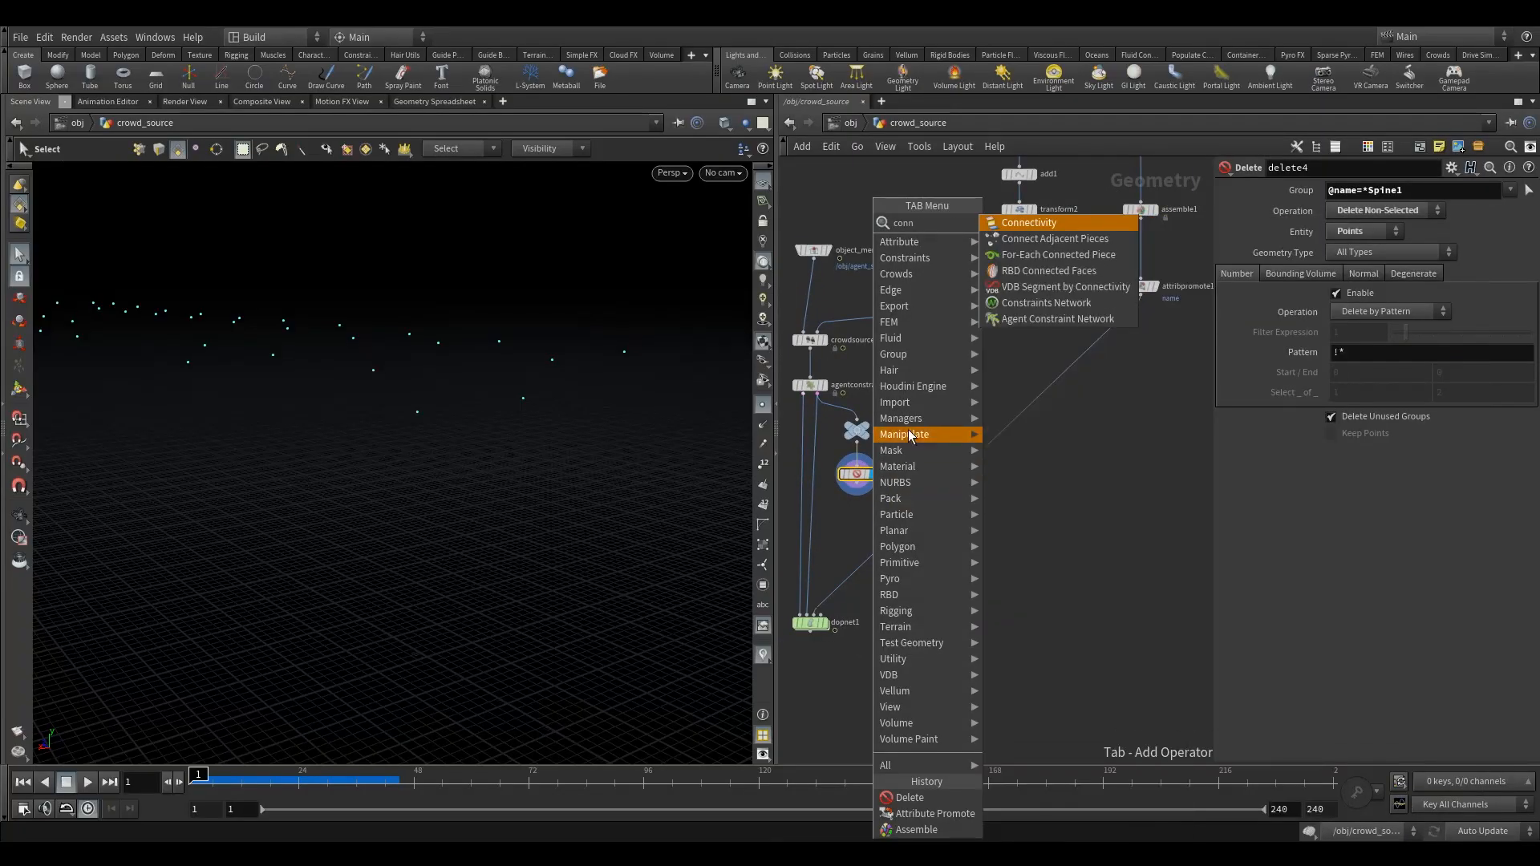
left_click(1053, 239)
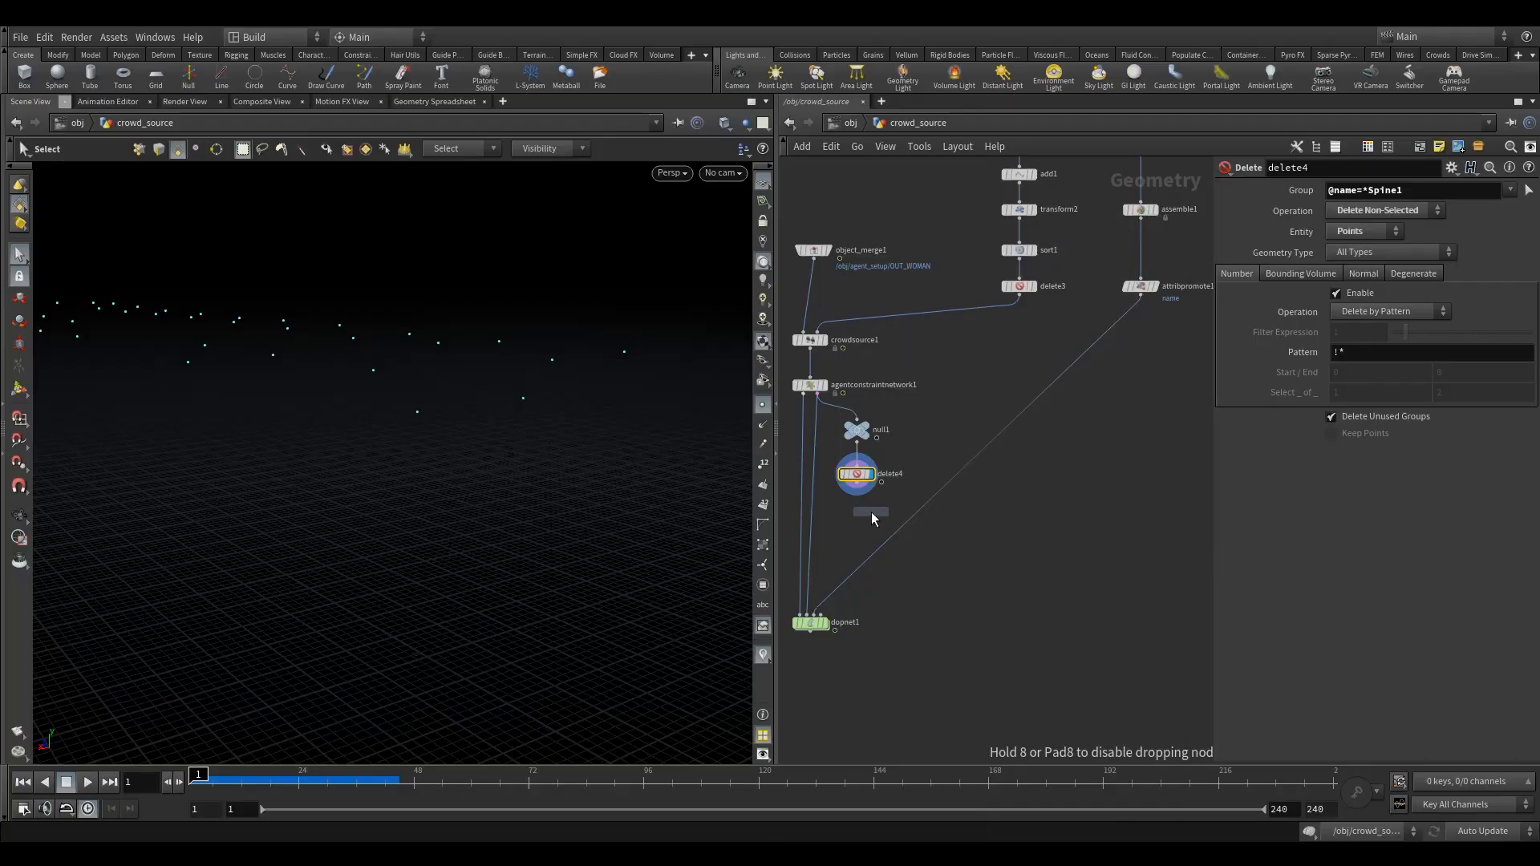
left_click(872, 512)
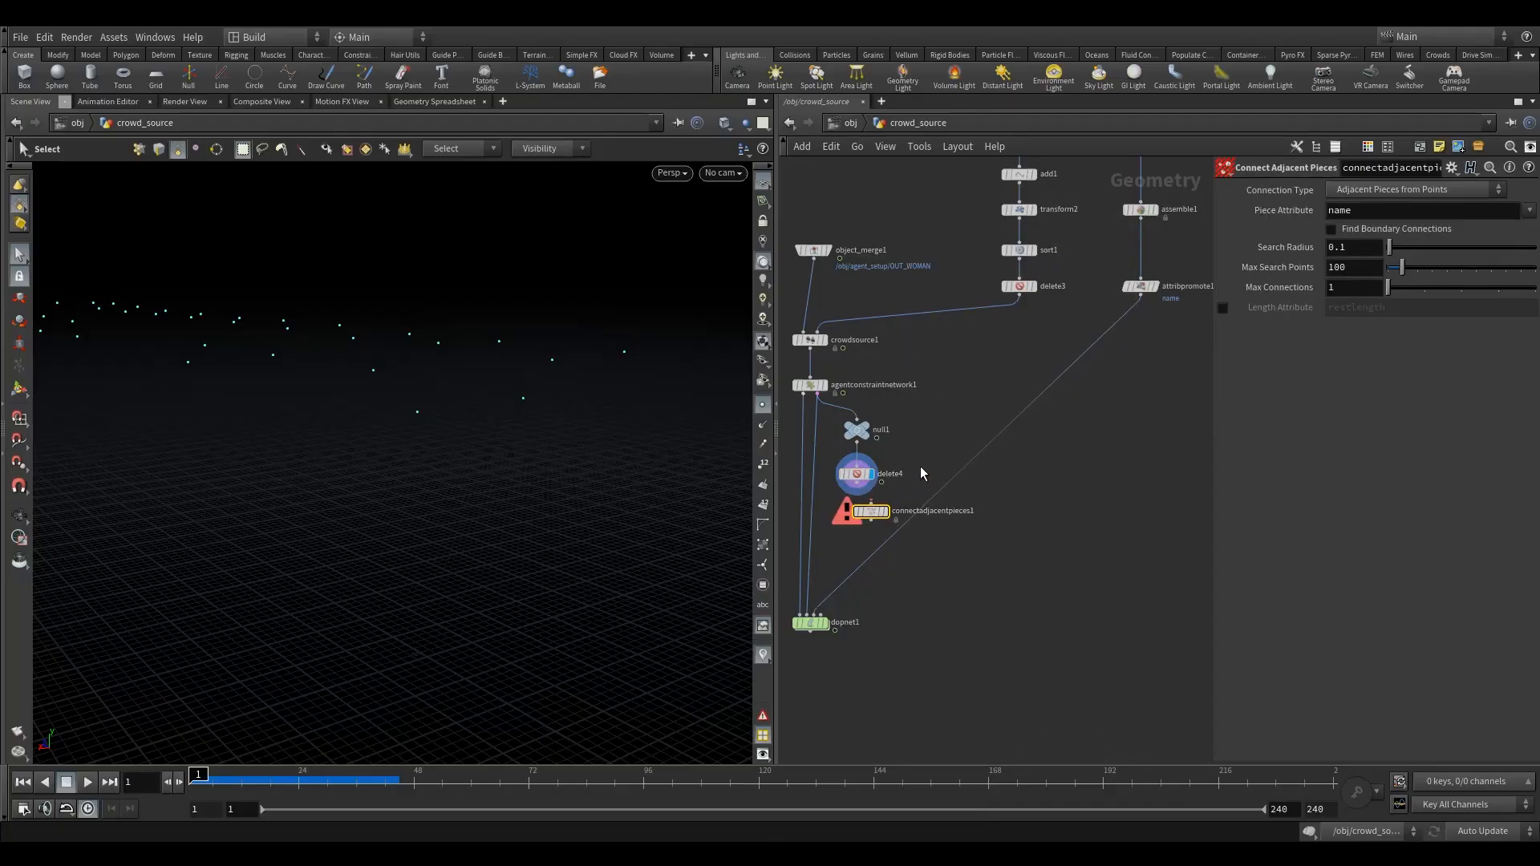
middle_click_drag(921, 467, 921, 419)
left_click_drag(881, 497, 1013, 550, "alt")
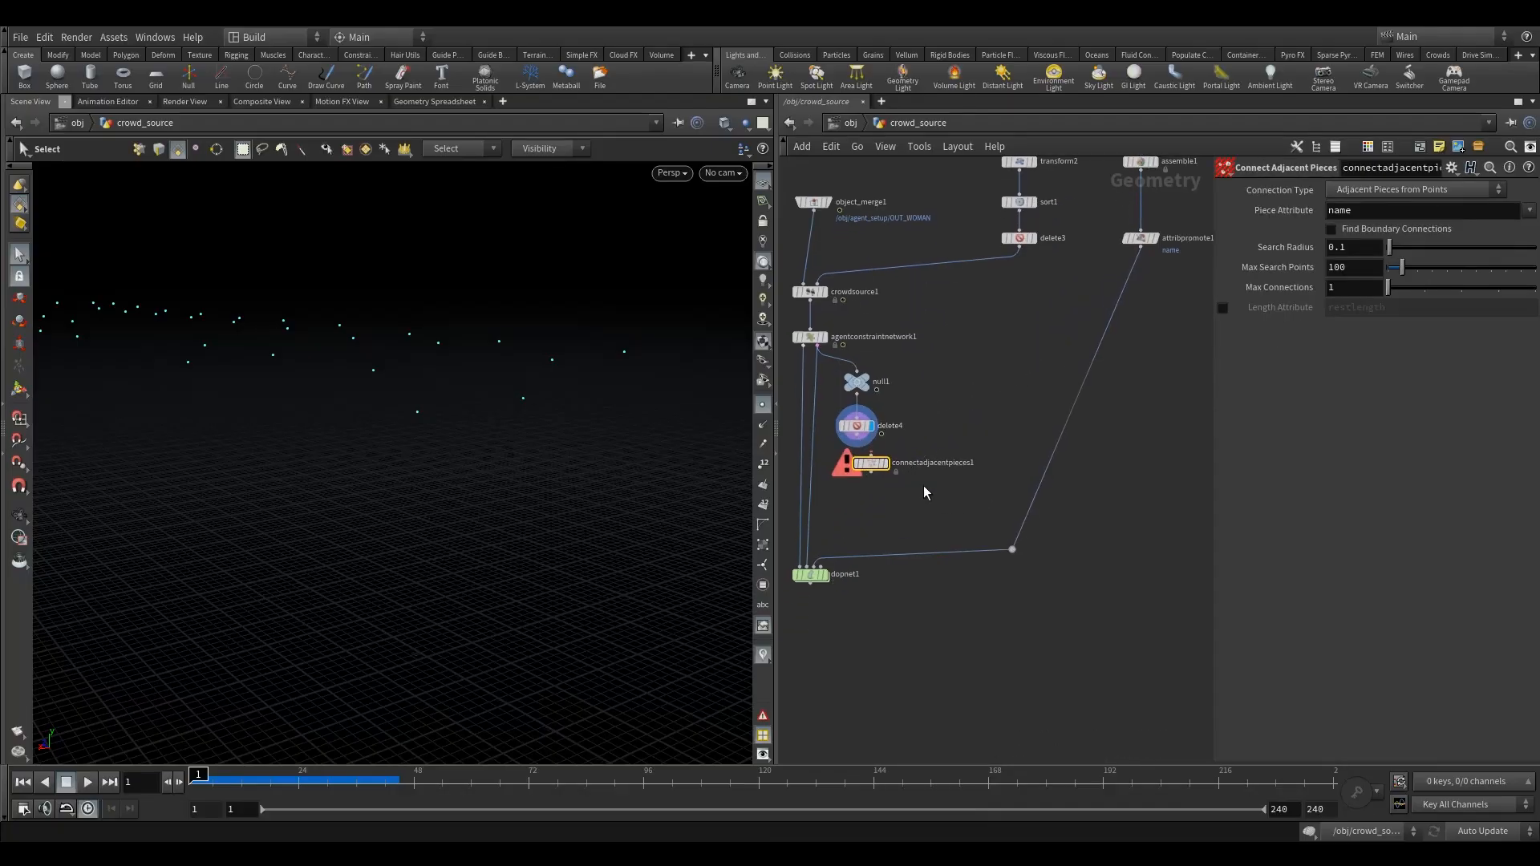
- Add a Merge node beside delete4 and wire delete4's output into it
key("Tab")
type("merg")
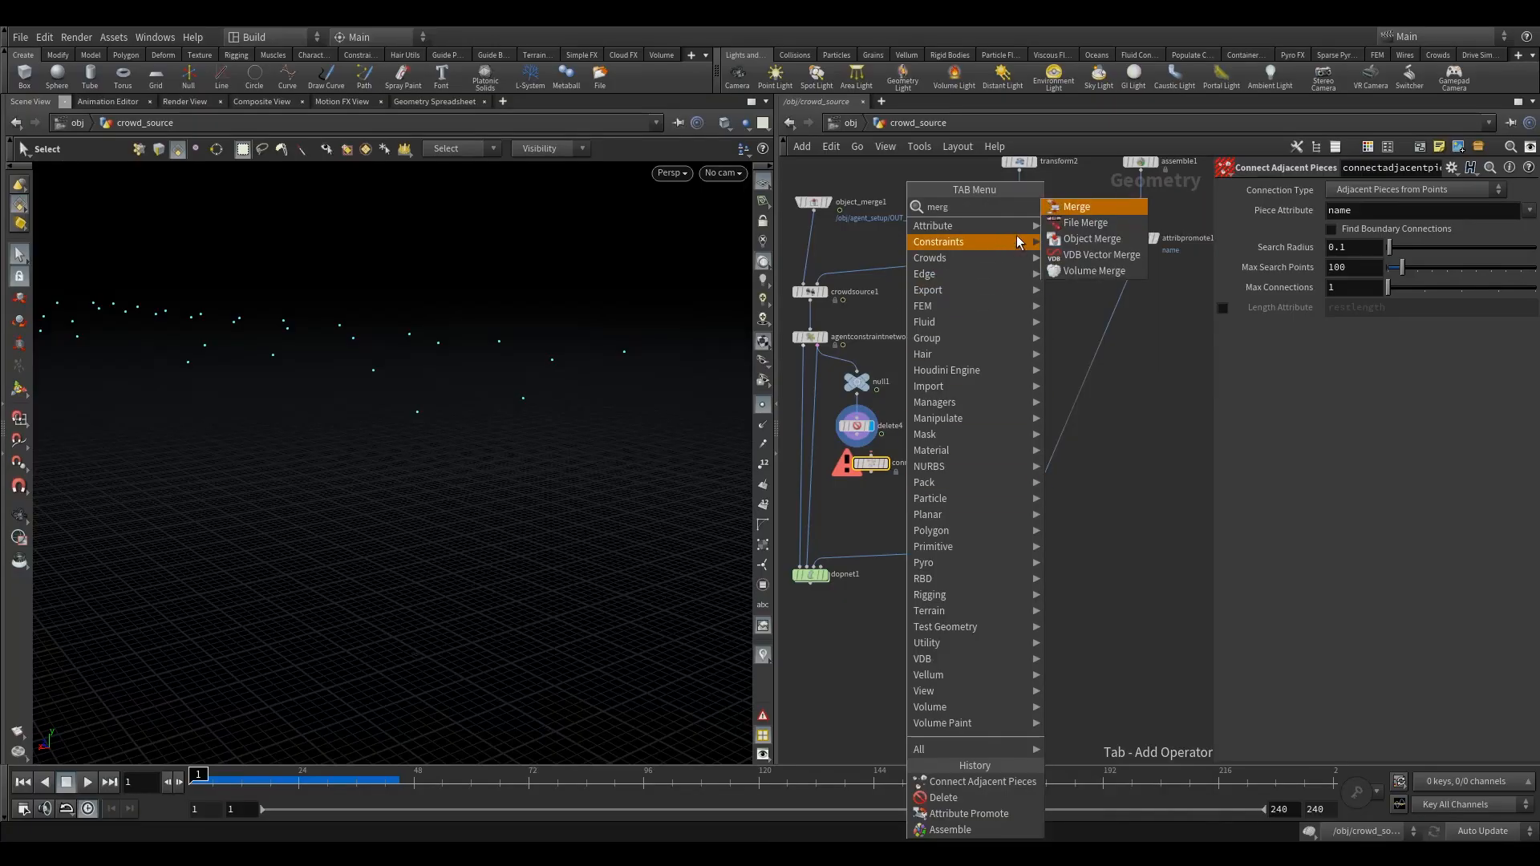
left_click(1059, 210)
left_click(927, 437)
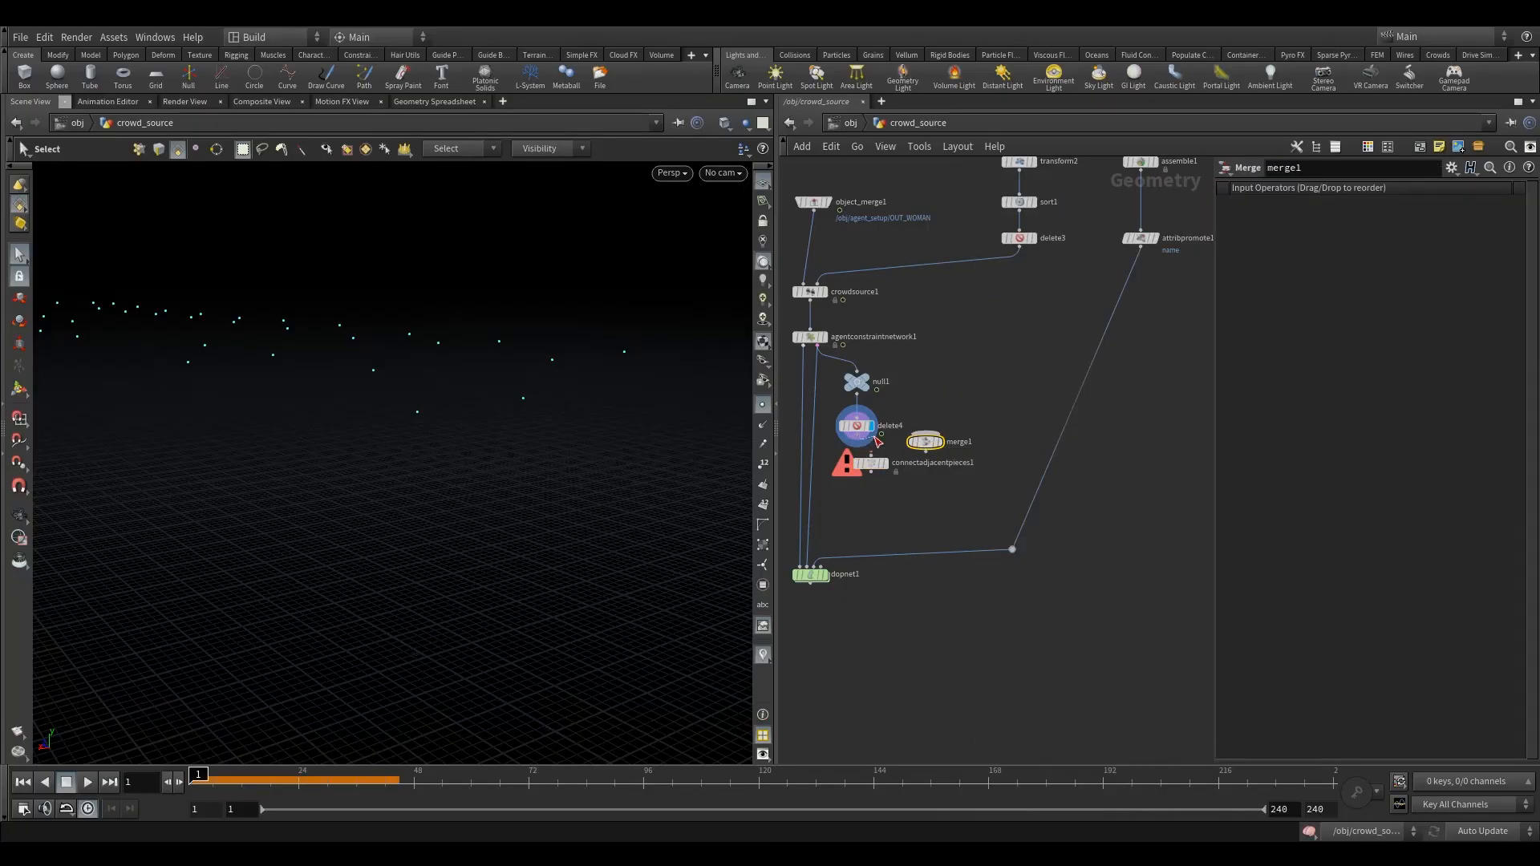
left_click_drag(875, 437, 925, 434)
- Add an Add node fed by attribpromote1, display it and make it delete the chair geometry but keep the points
middle_click_drag(1024, 364, 990, 385)
key("Tab")
mouse_move(1043, 274)
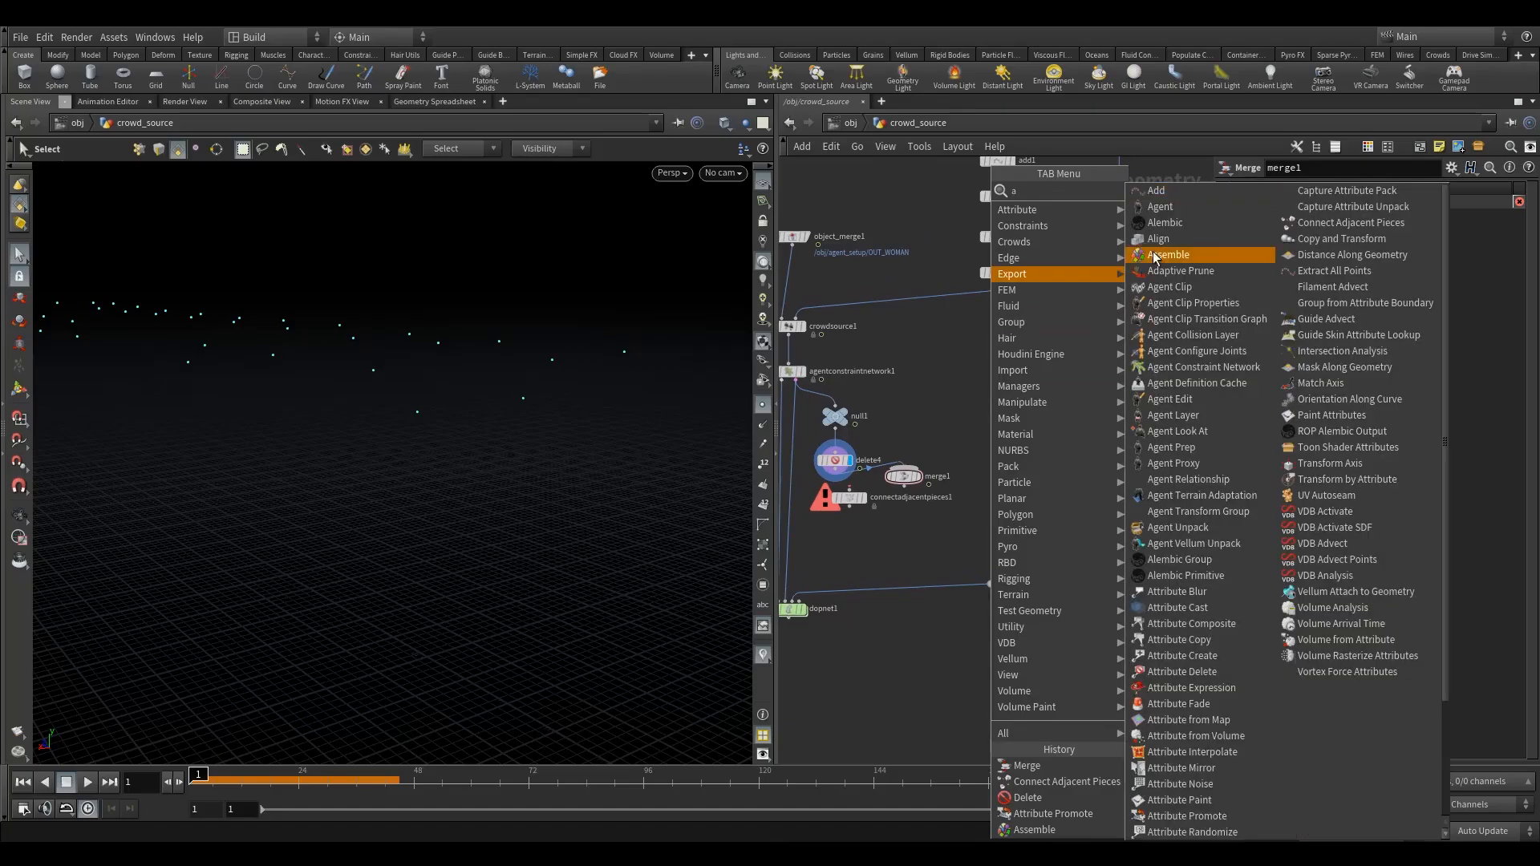
left_click(1194, 198)
left_click(995, 405)
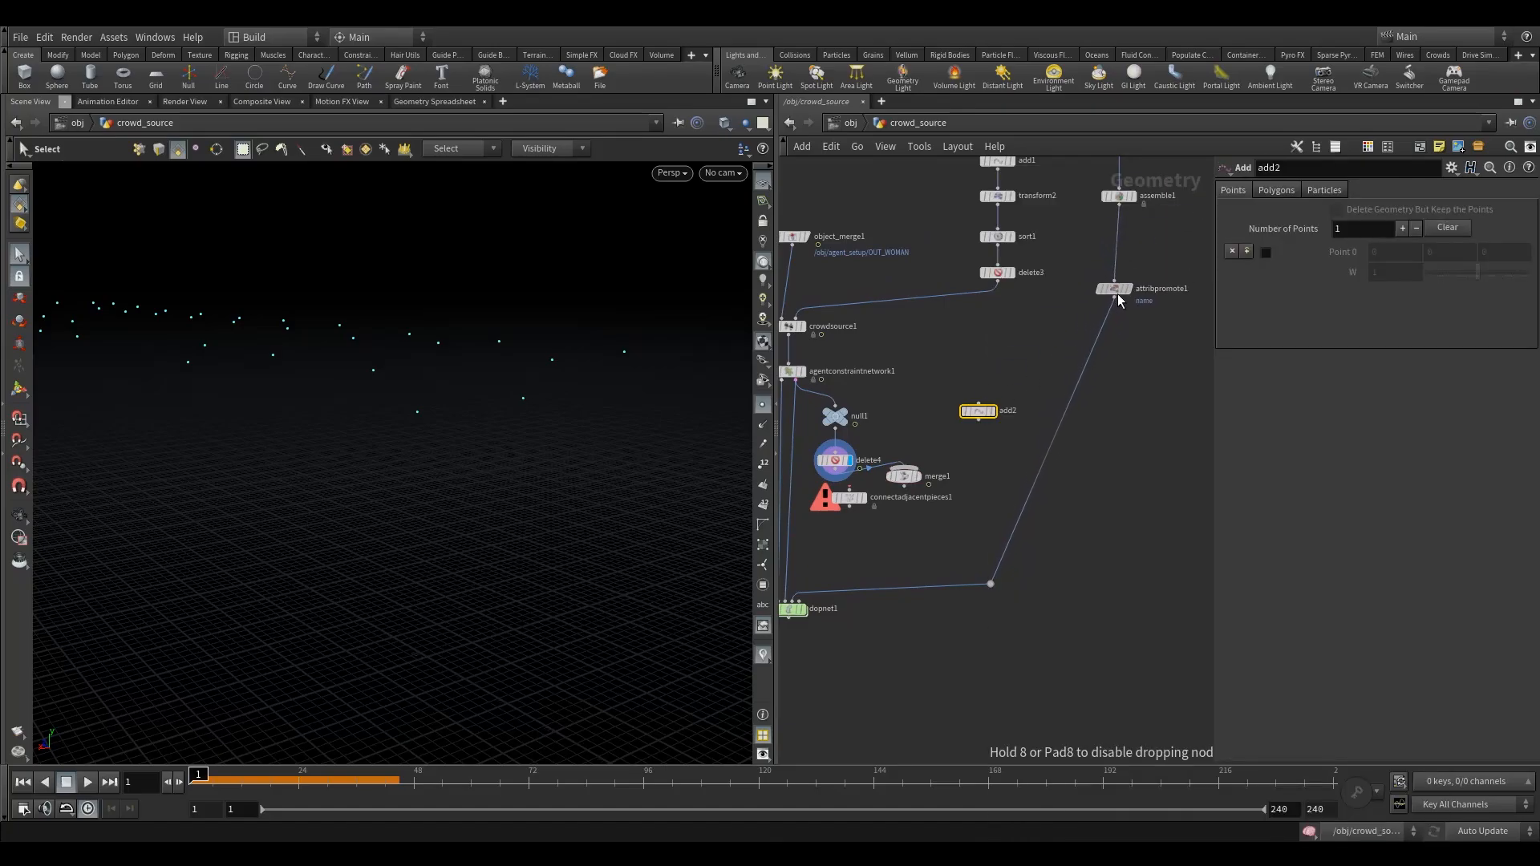
left_click(1117, 296)
left_click(979, 403)
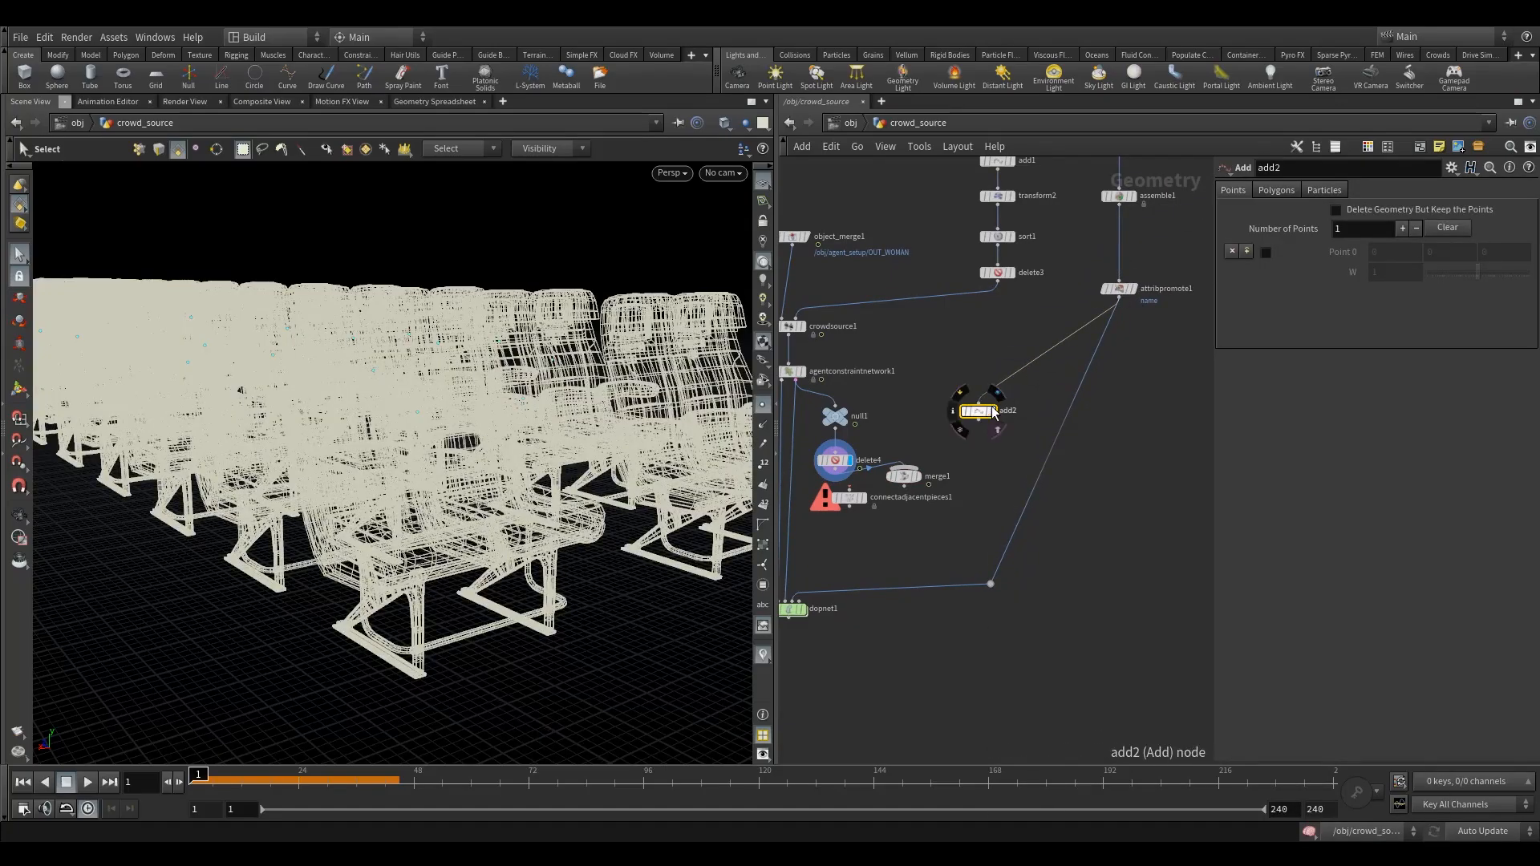
left_click(995, 413)
left_click(1336, 209)
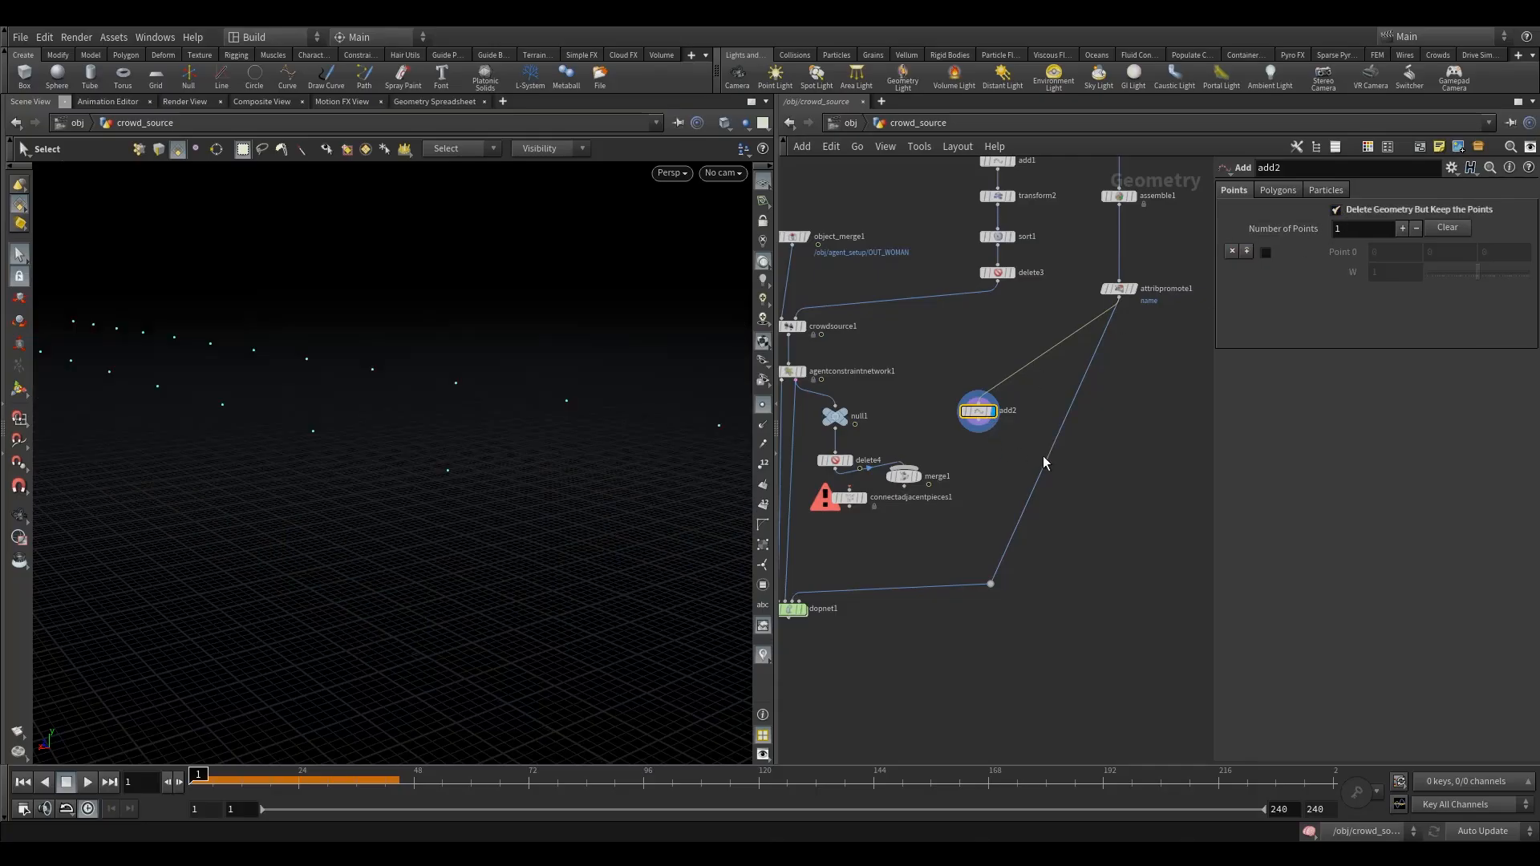
- Wire add2 into merge1, feed connectadjacentpieces1 from the merge, align the nodes and display connectadjacentpieces1
left_click(979, 424)
left_click(905, 468)
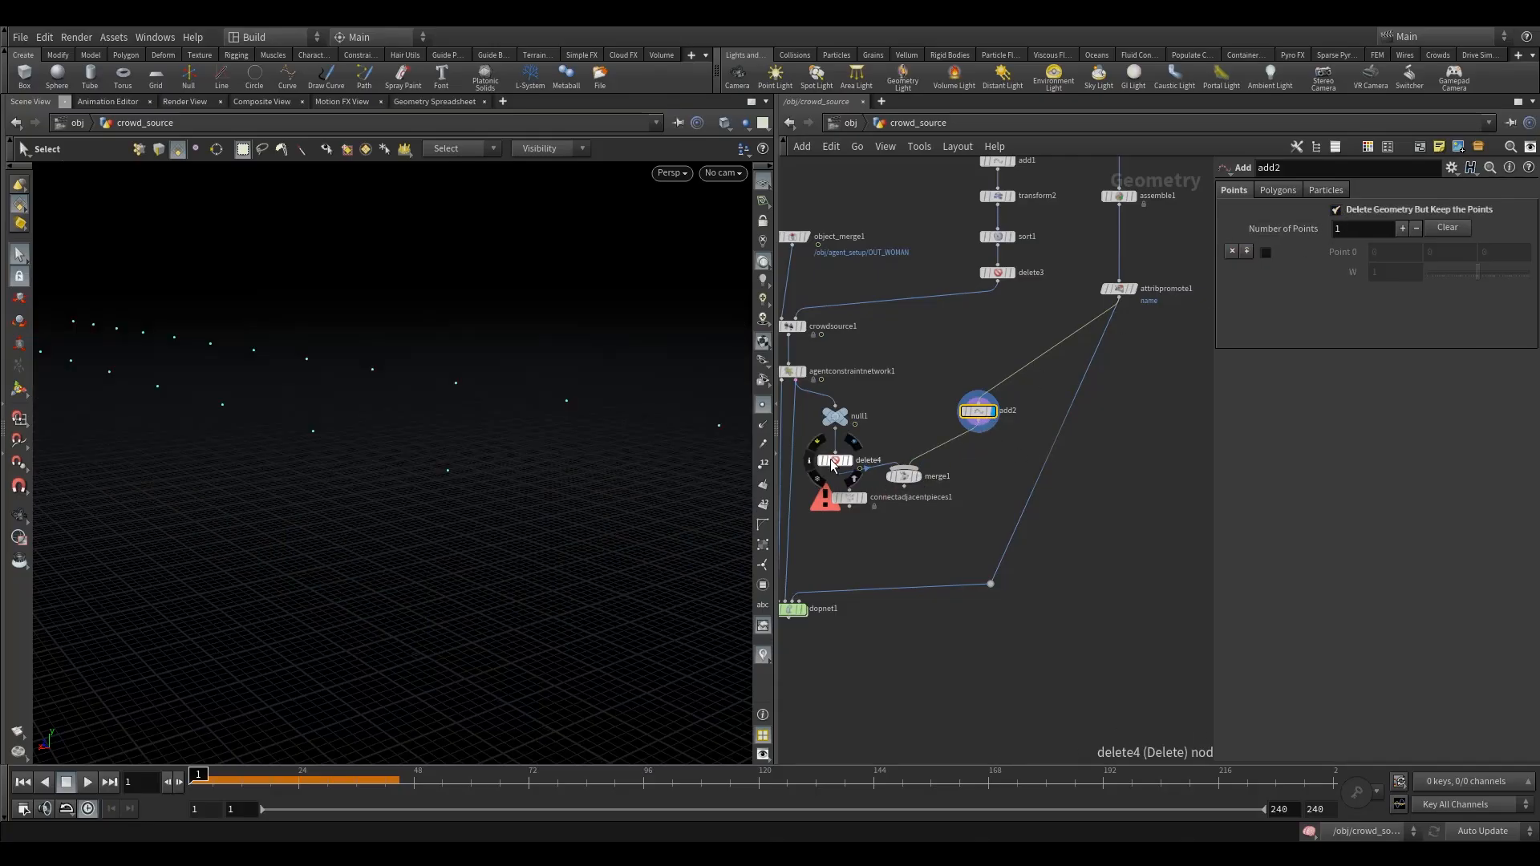
left_click_drag(832, 465, 902, 487)
left_click(912, 522)
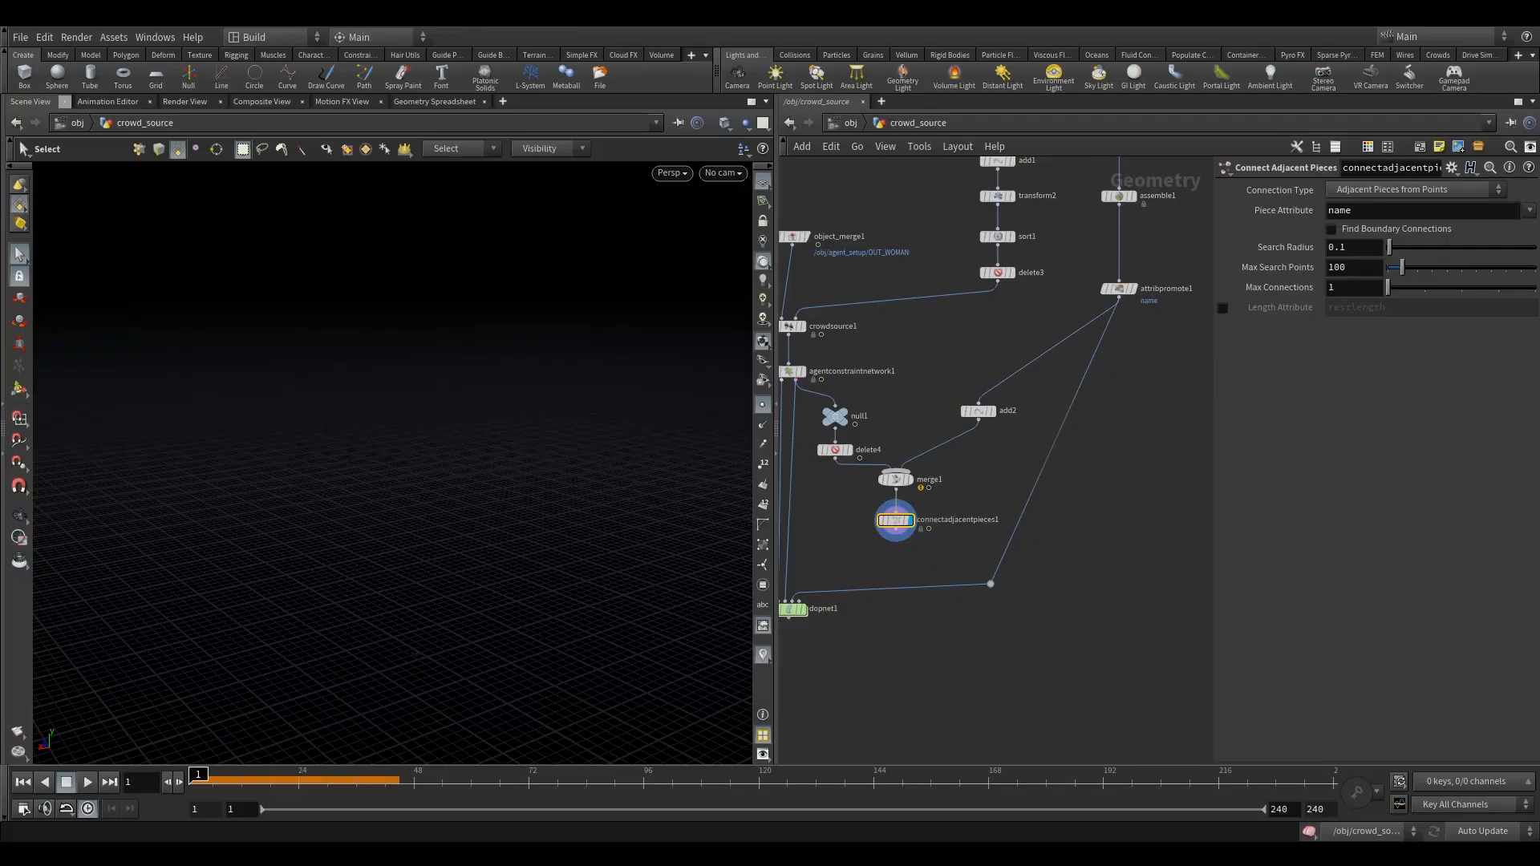
- Set connectadjacentpieces1 to Adjacent Points with search radius 1 and max search points 2, and inspect the resulting connections
left_click(1379, 196)
left_click(1385, 239)
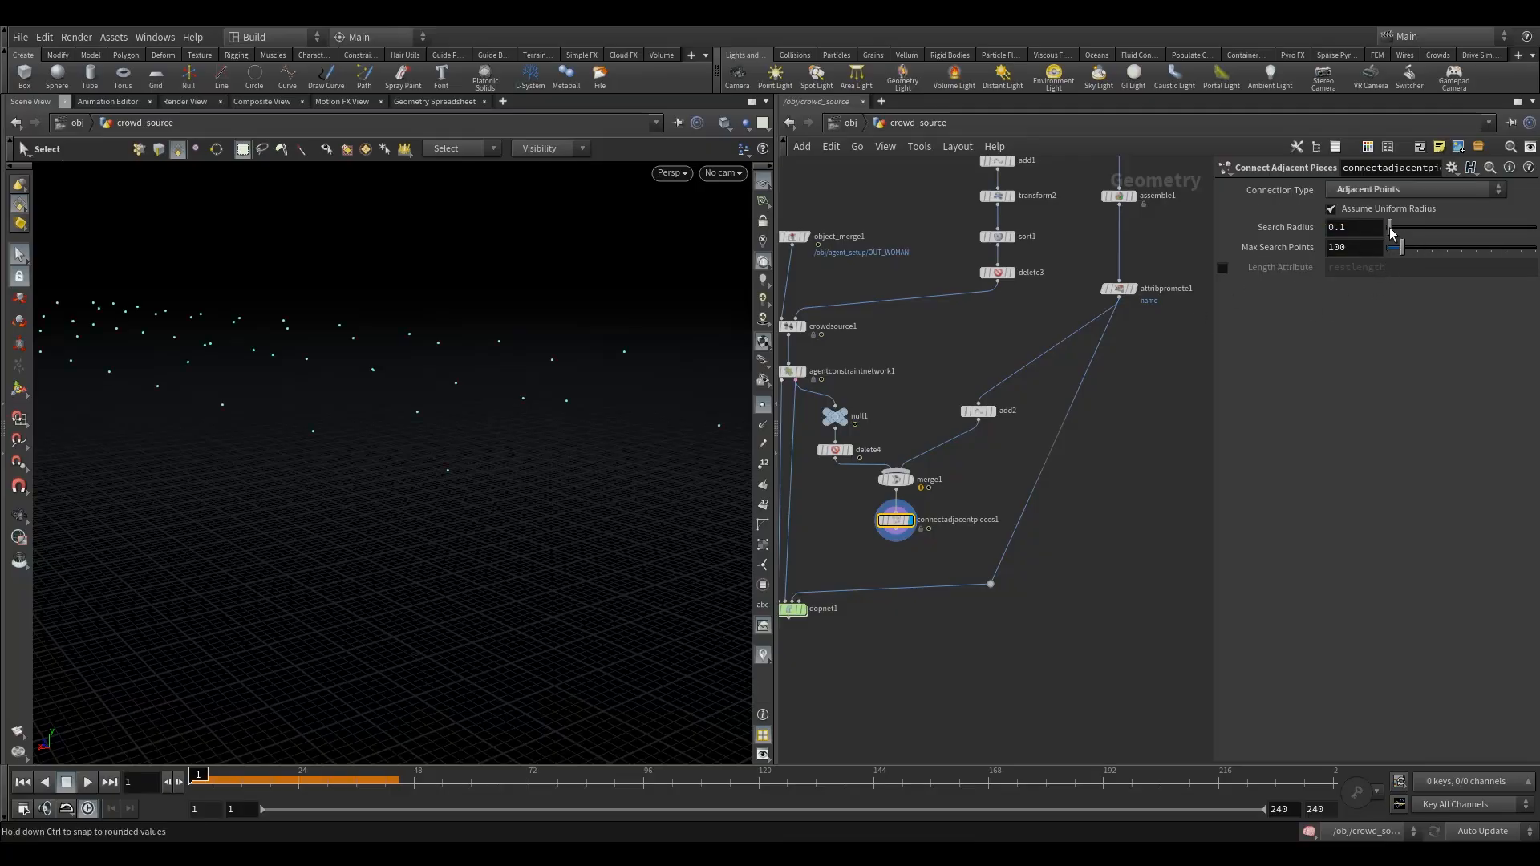
left_click_drag(1391, 232, 1405, 232)
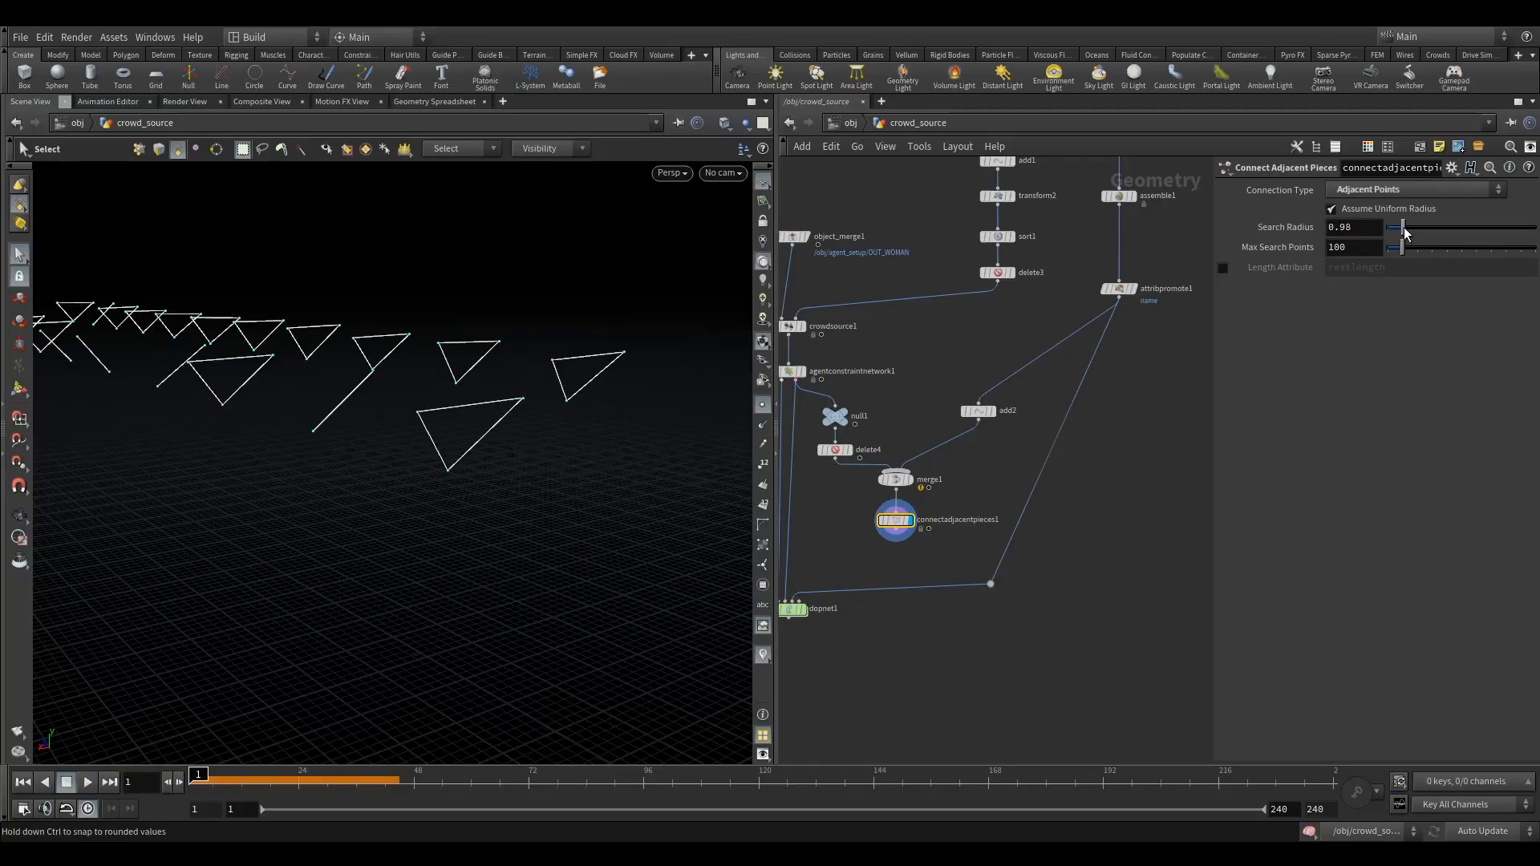
left_click(1354, 227)
type("1")
key("Return")
key("Tab")
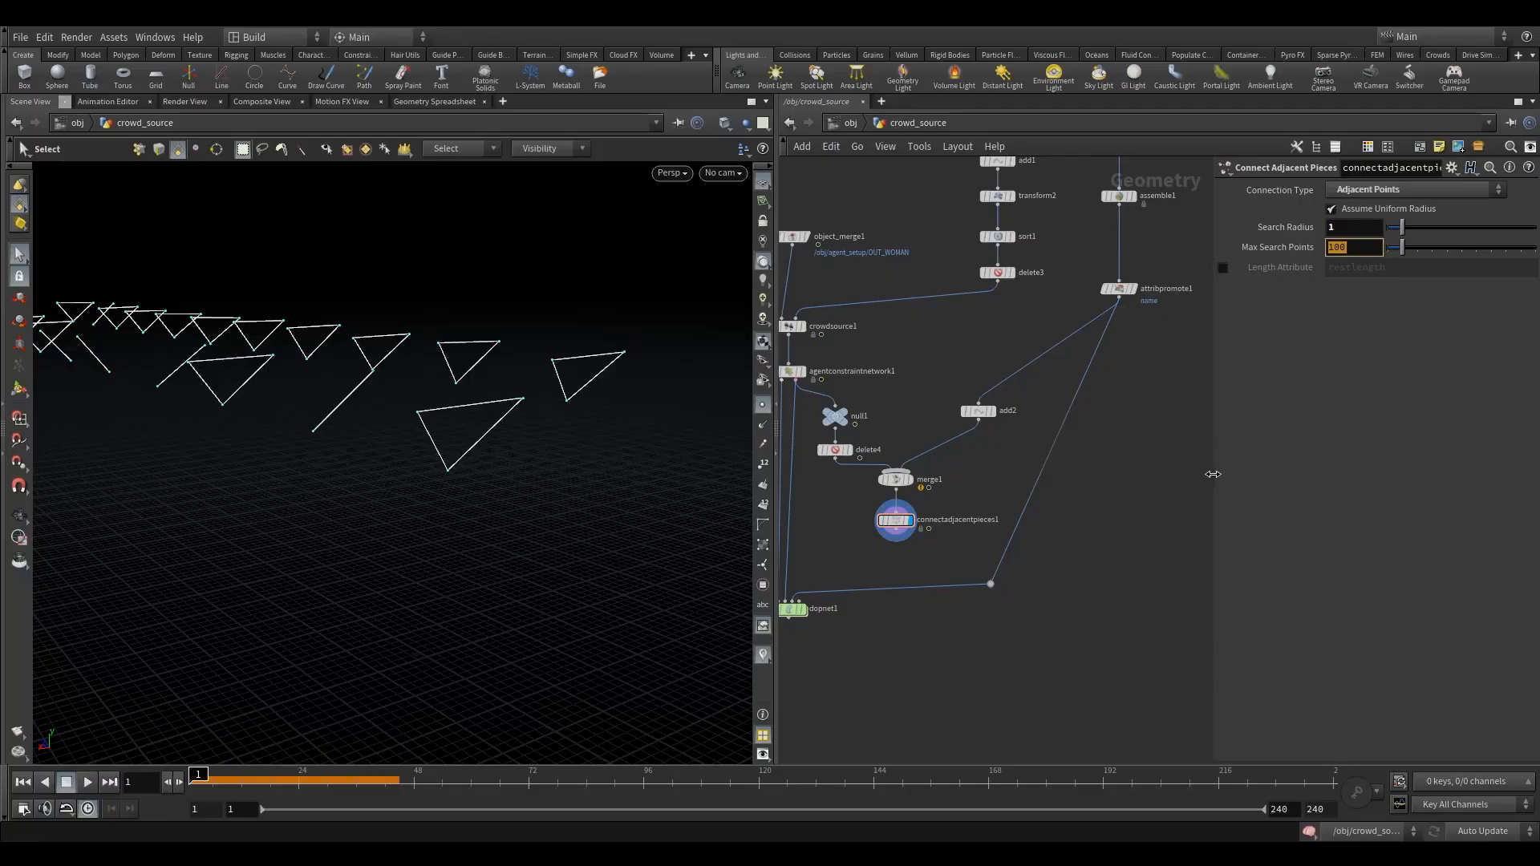
type("2")
key("Return")
key("Escape")
left_click_drag(551, 433, 461, 437)
key("s")
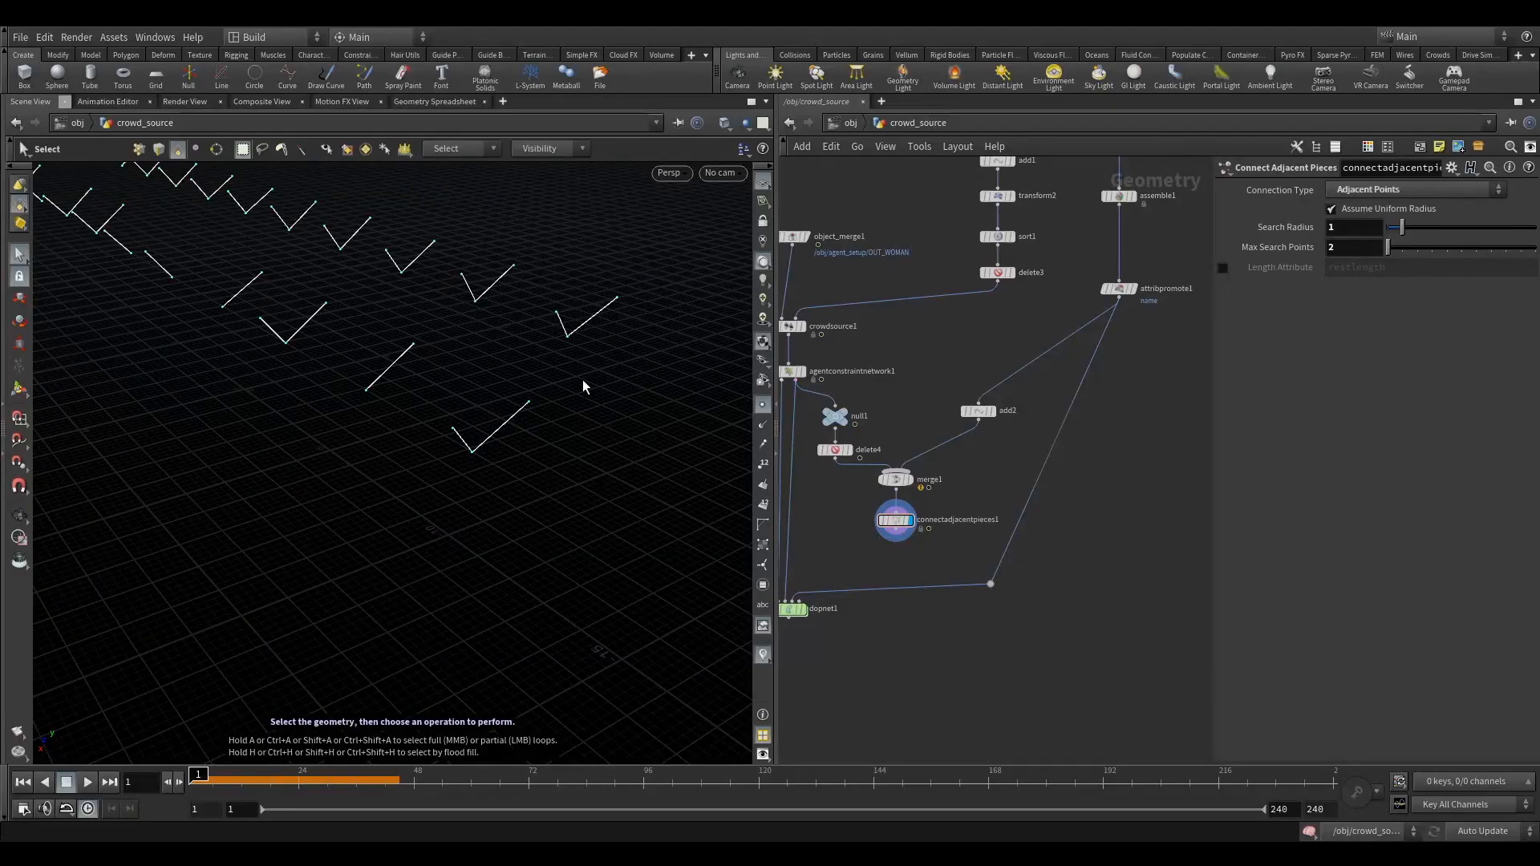
left_click_drag(583, 386, 540, 369)
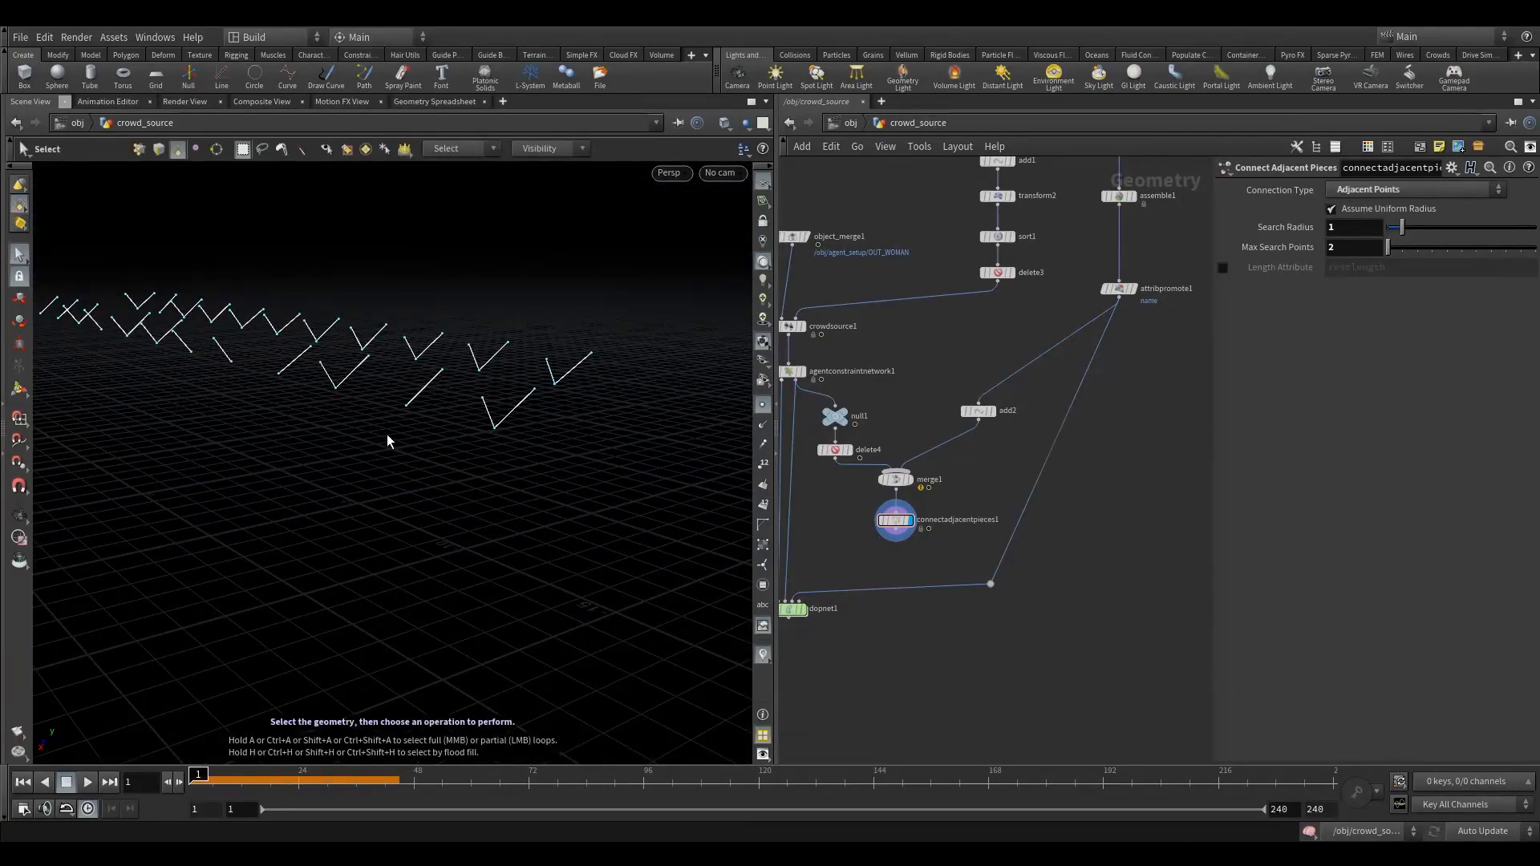
left_click_drag(396, 423, 443, 436)
- Add an Attribute Wrangle beneath connectadjacentpieces1, wire it in and display it
middle_click_drag(855, 552, 927, 481)
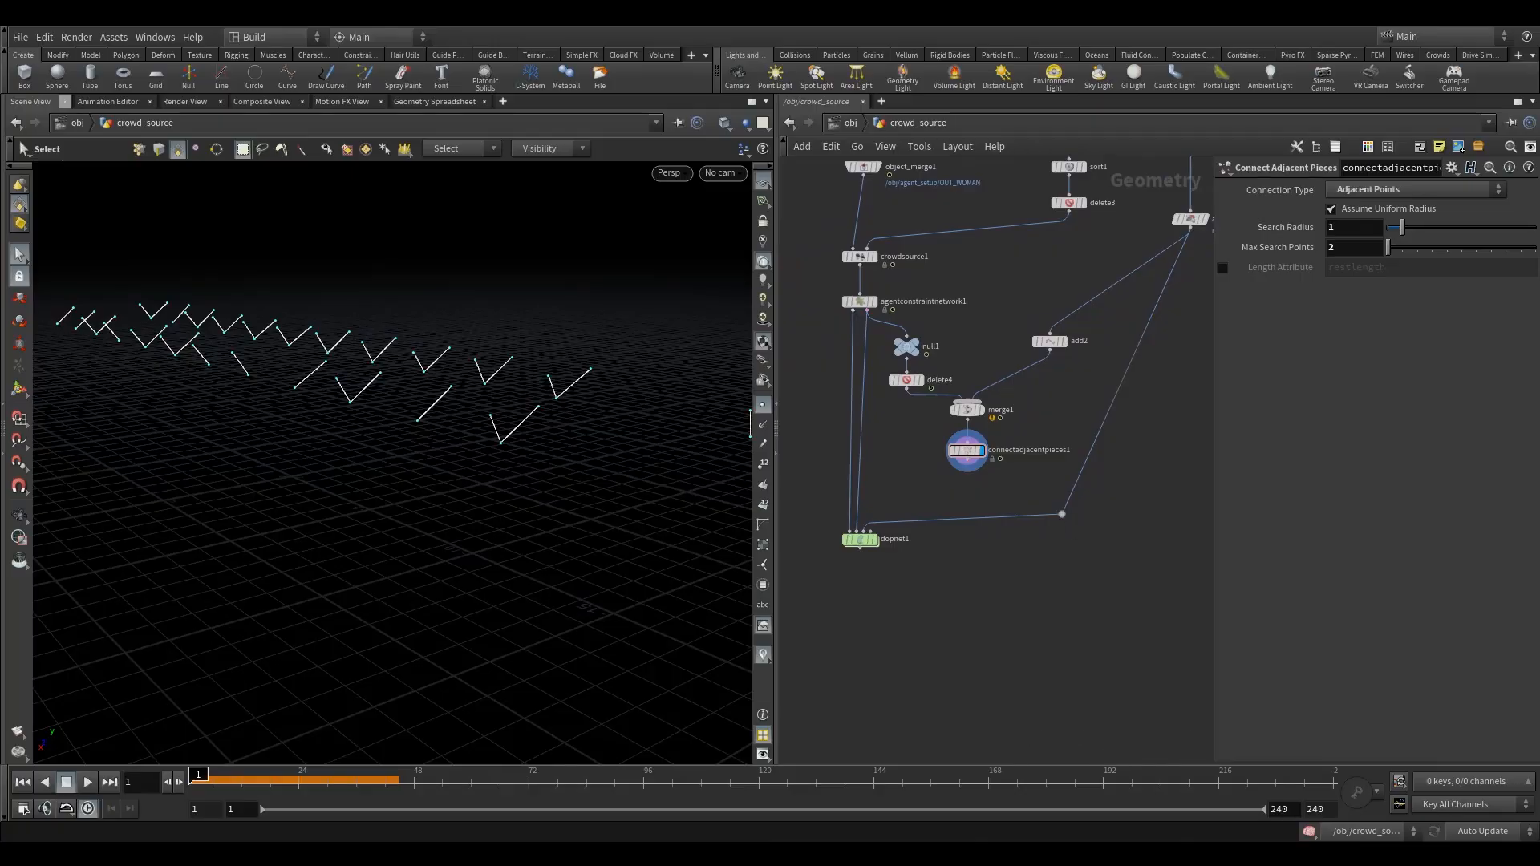
key("Tab")
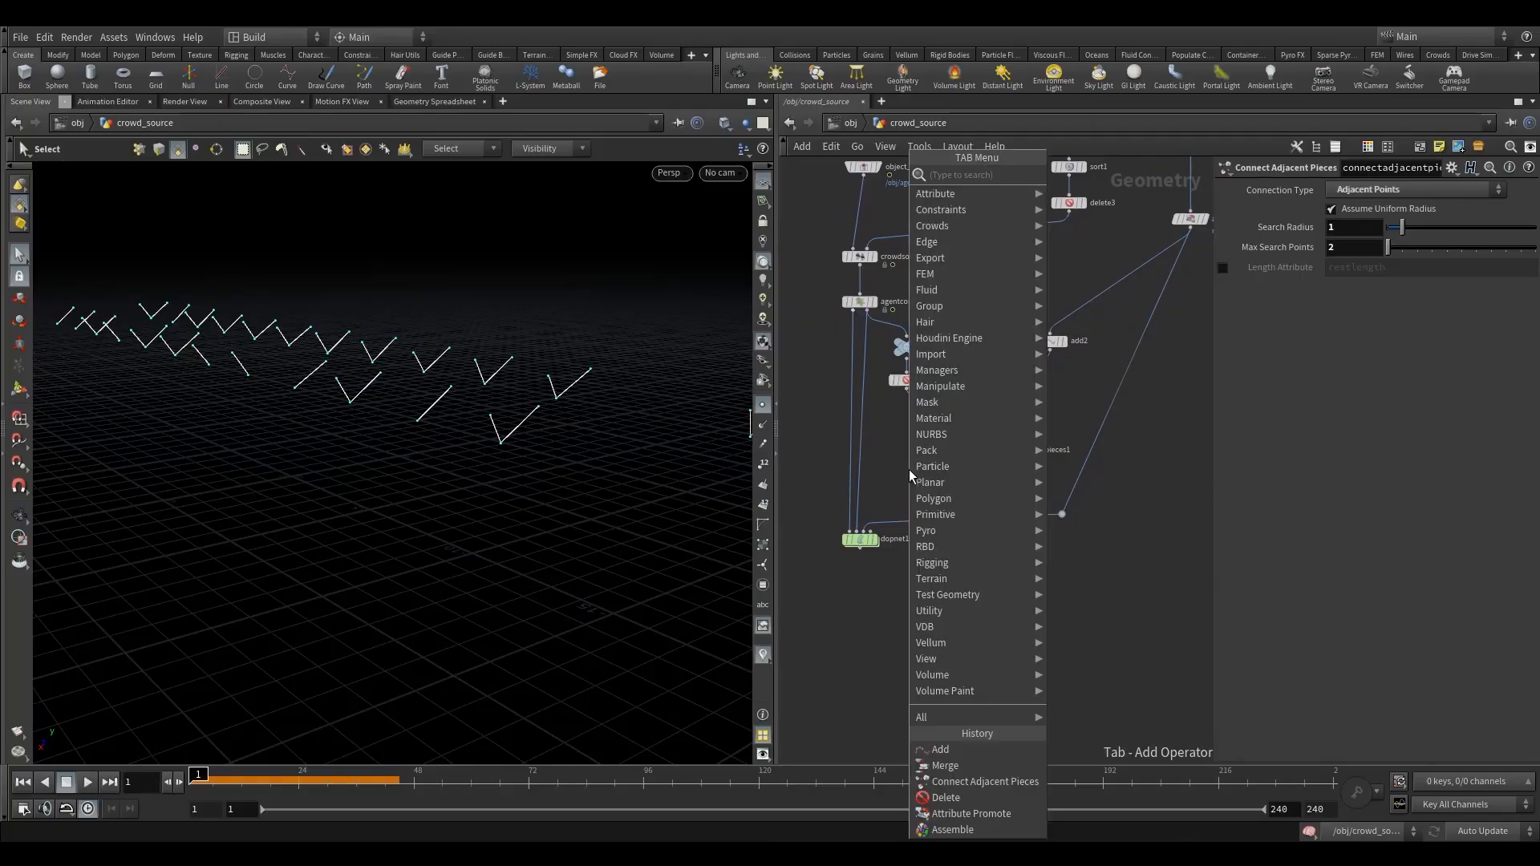
type("aw")
key("Return")
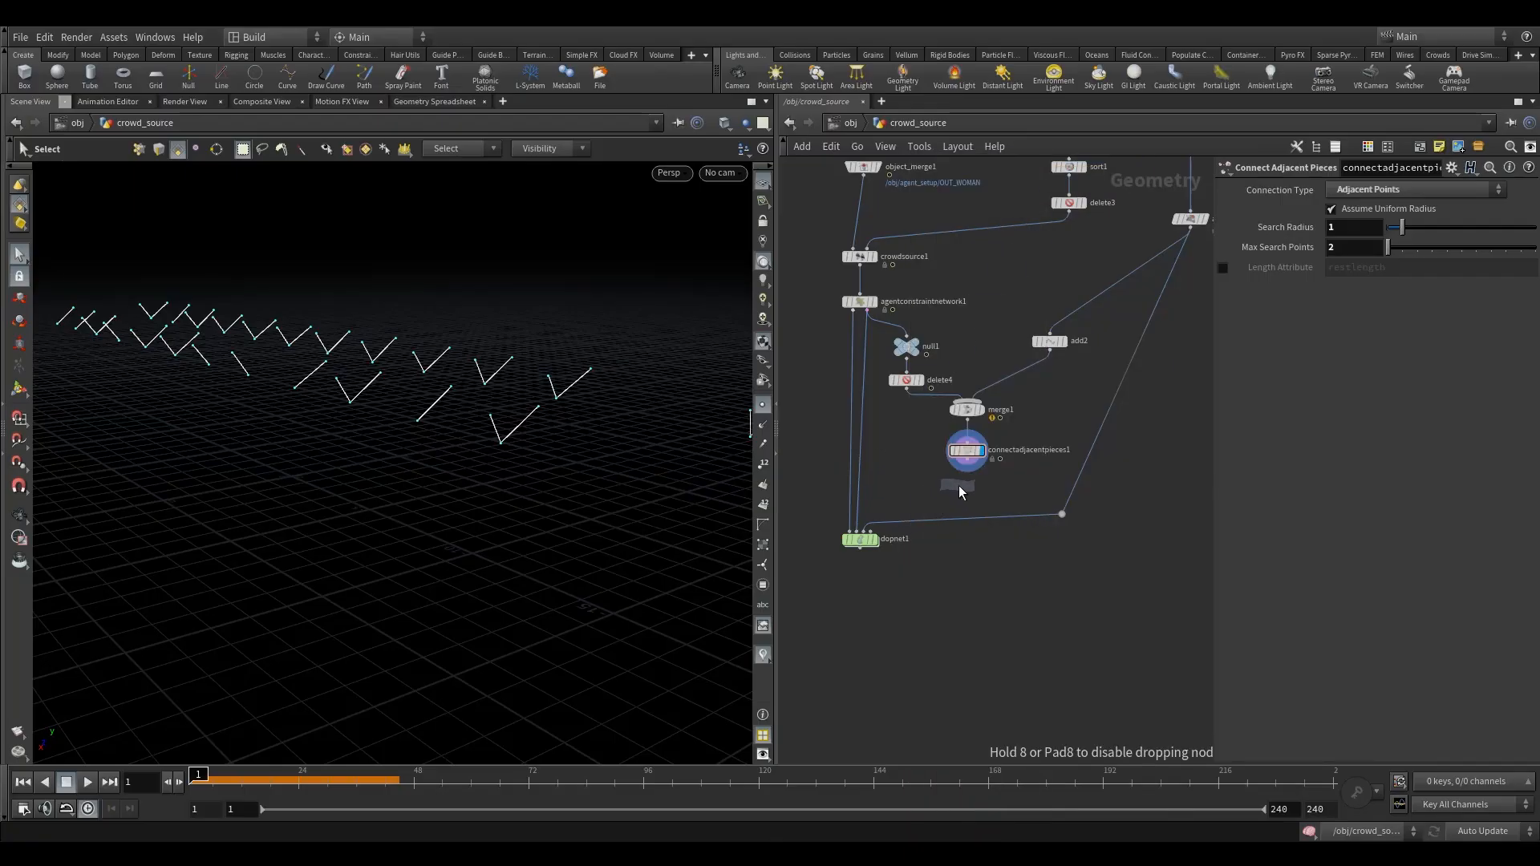
left_click(965, 487)
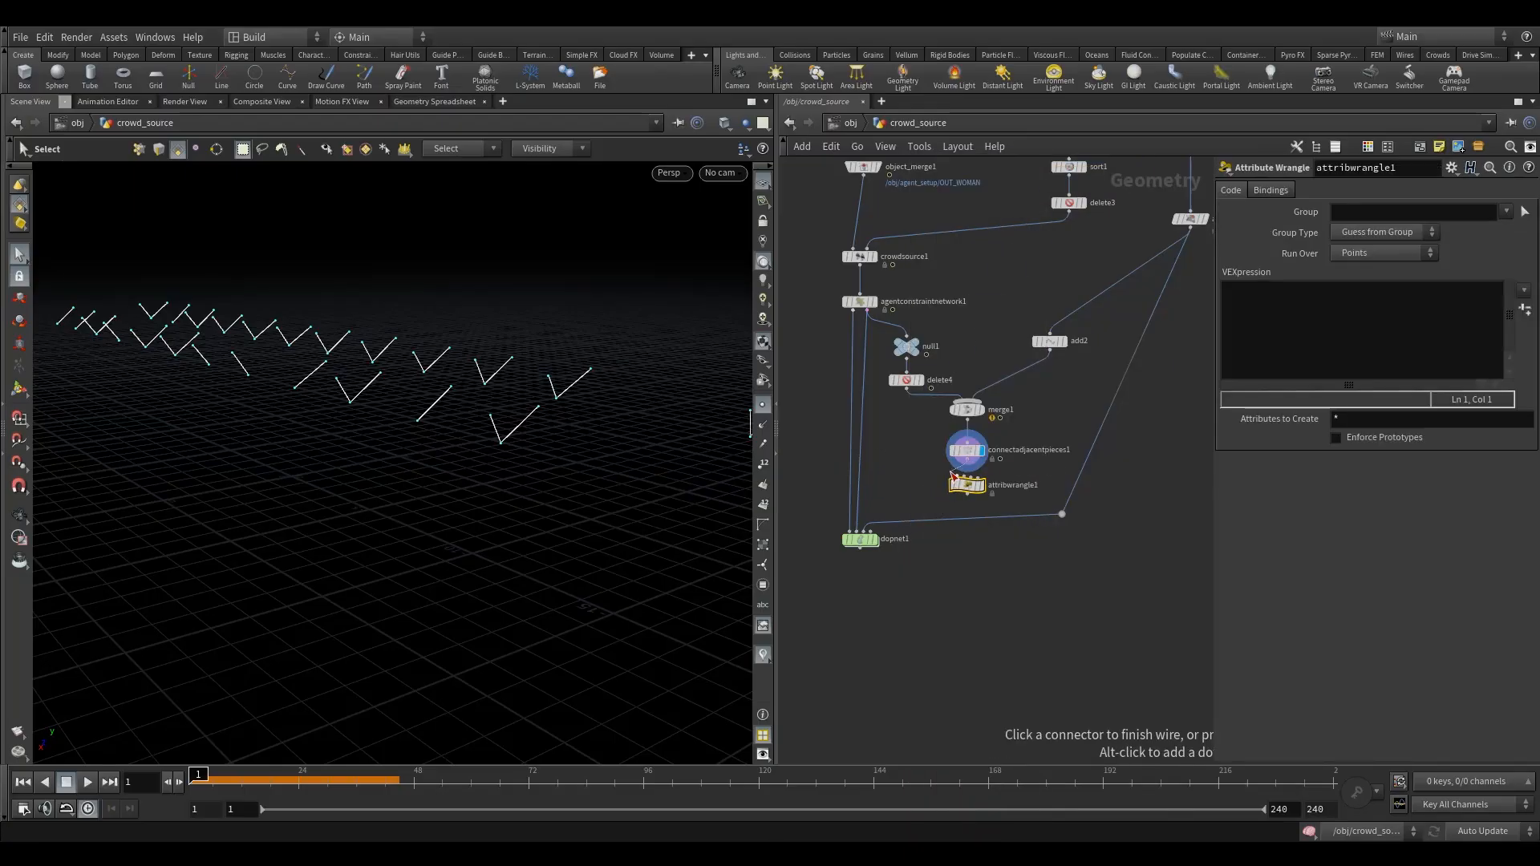
left_click(980, 485)
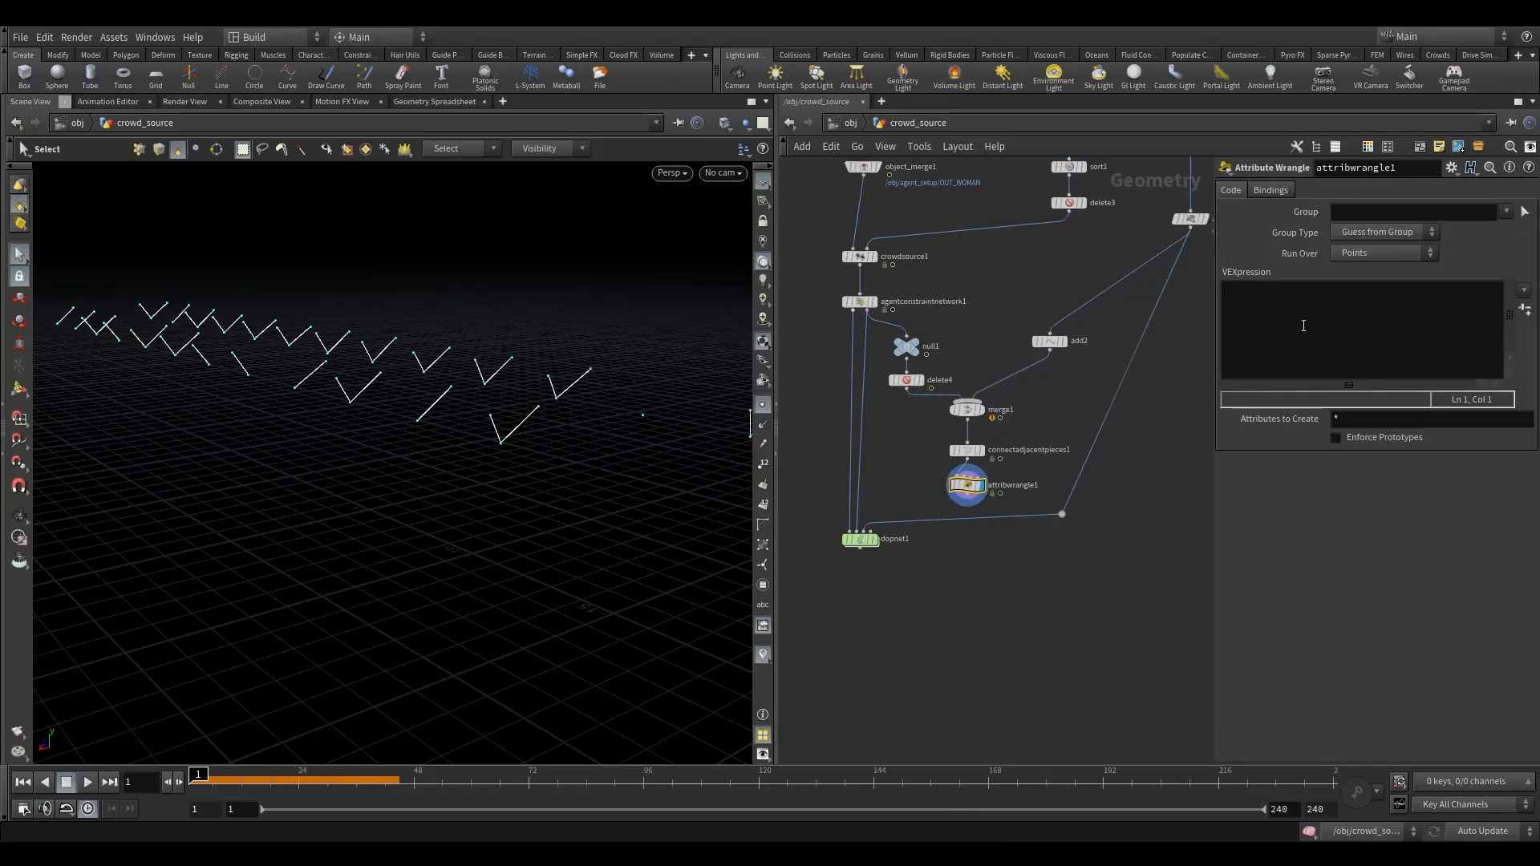
- Set attribwrangle1 to run over primitives and tidy its spacing with connectadjacentpieces1
left_click(1384, 253)
left_click(1364, 281)
left_click(1275, 351)
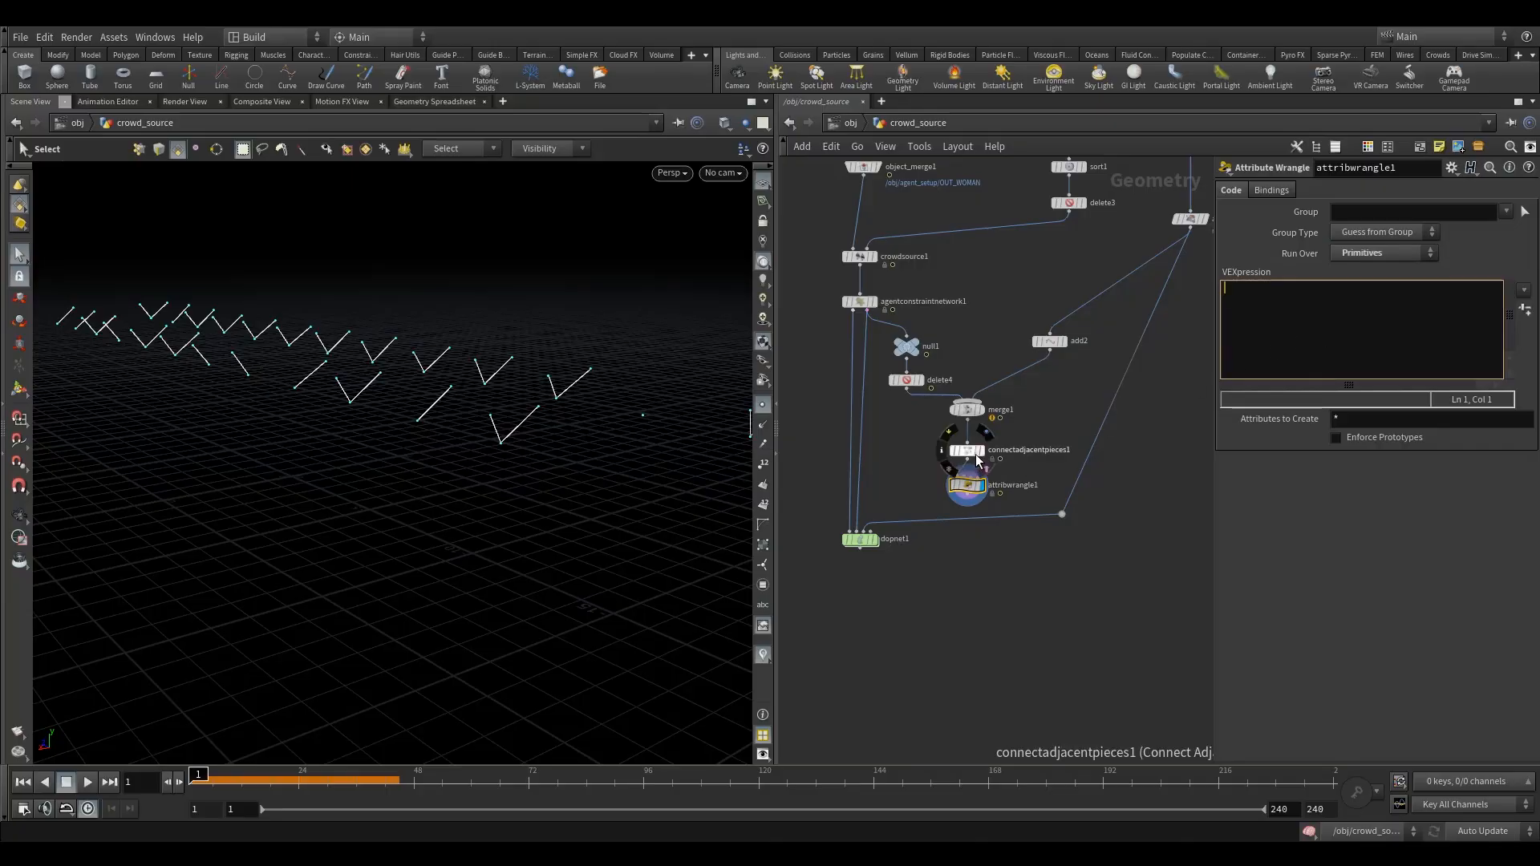
left_click_drag(967, 451, 967, 439)
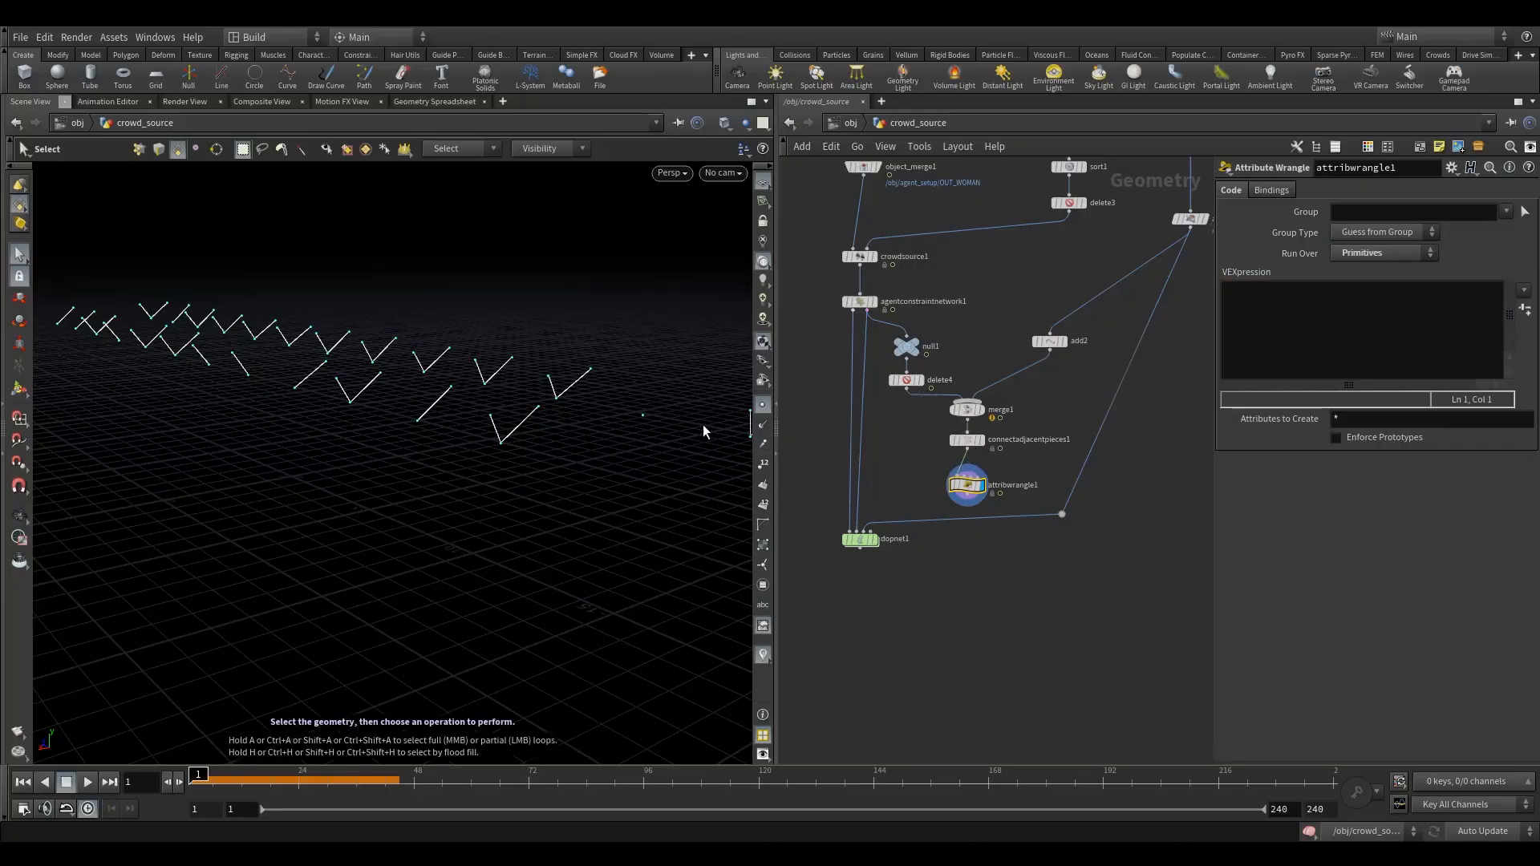
left_click_drag(975, 491, 1000, 479)
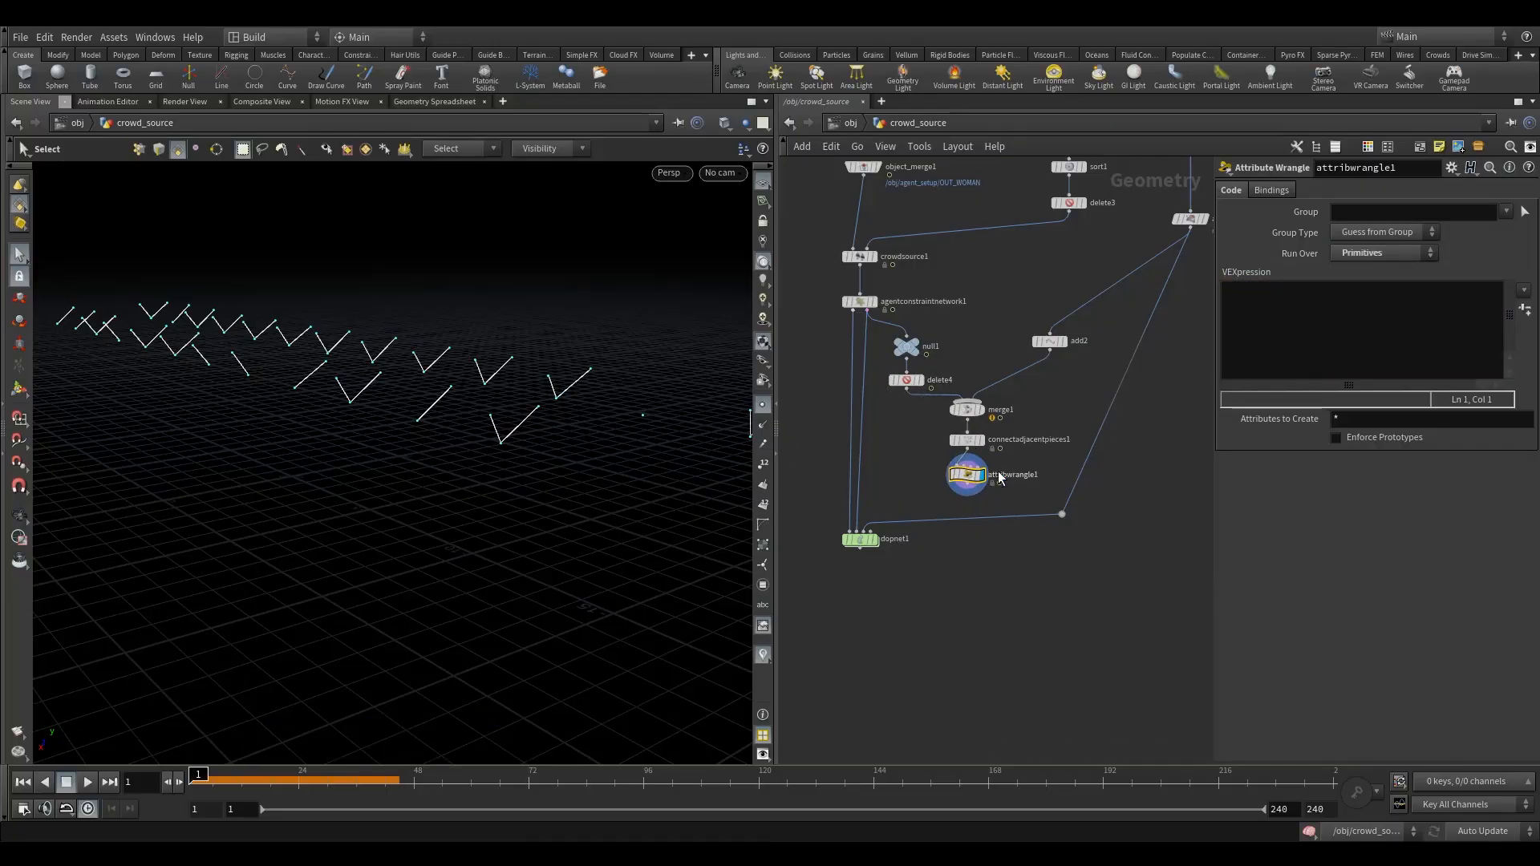
- Write the attribwrangle1 expression s@constraint_name = "Pin"; for the connection primitives
left_click(1296, 337)
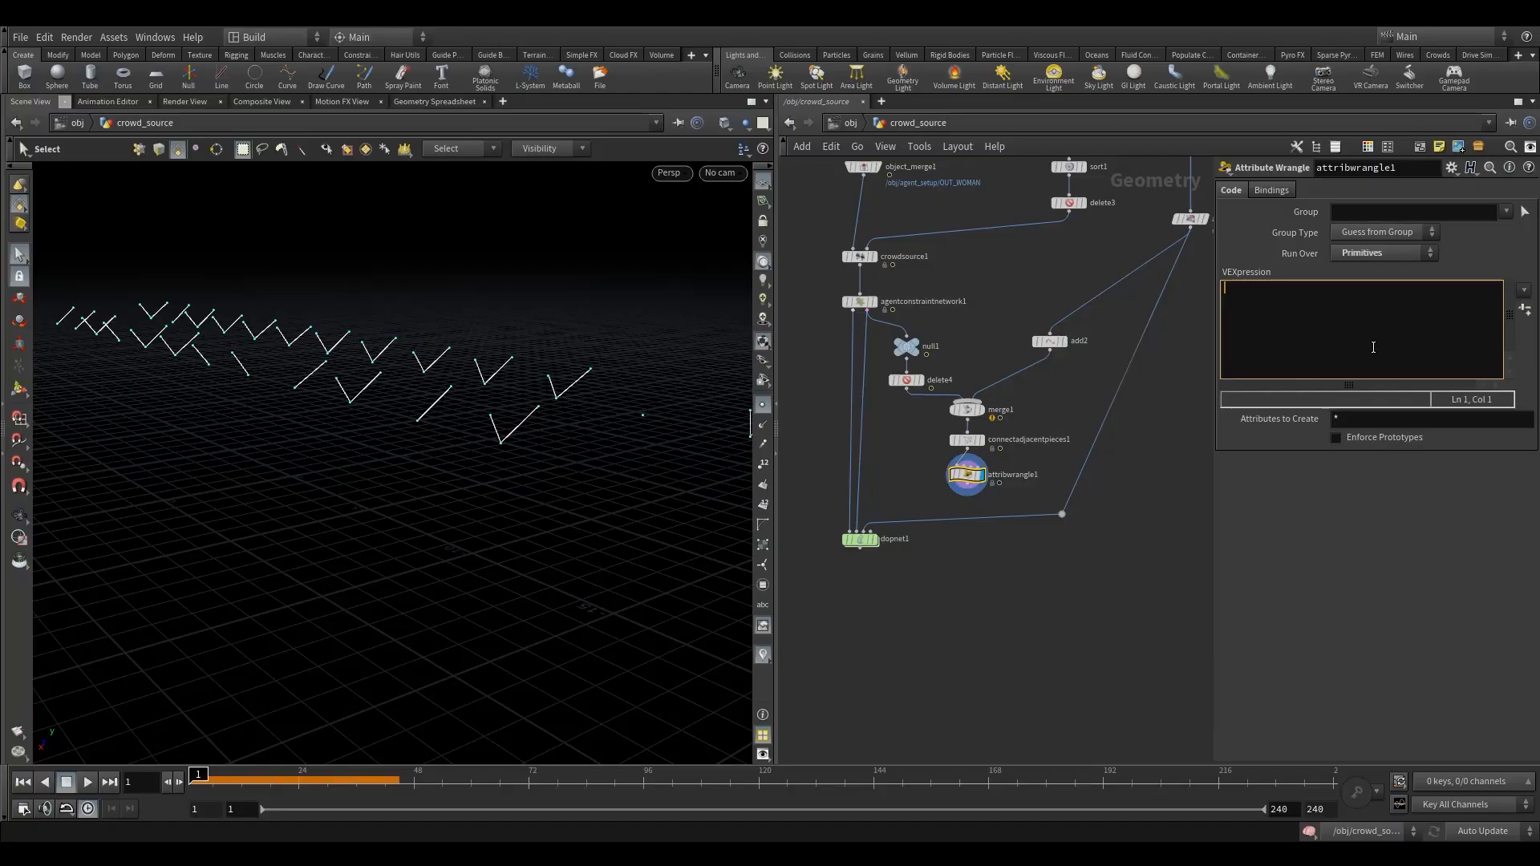
type("s@")
key("Escape")
type("con")
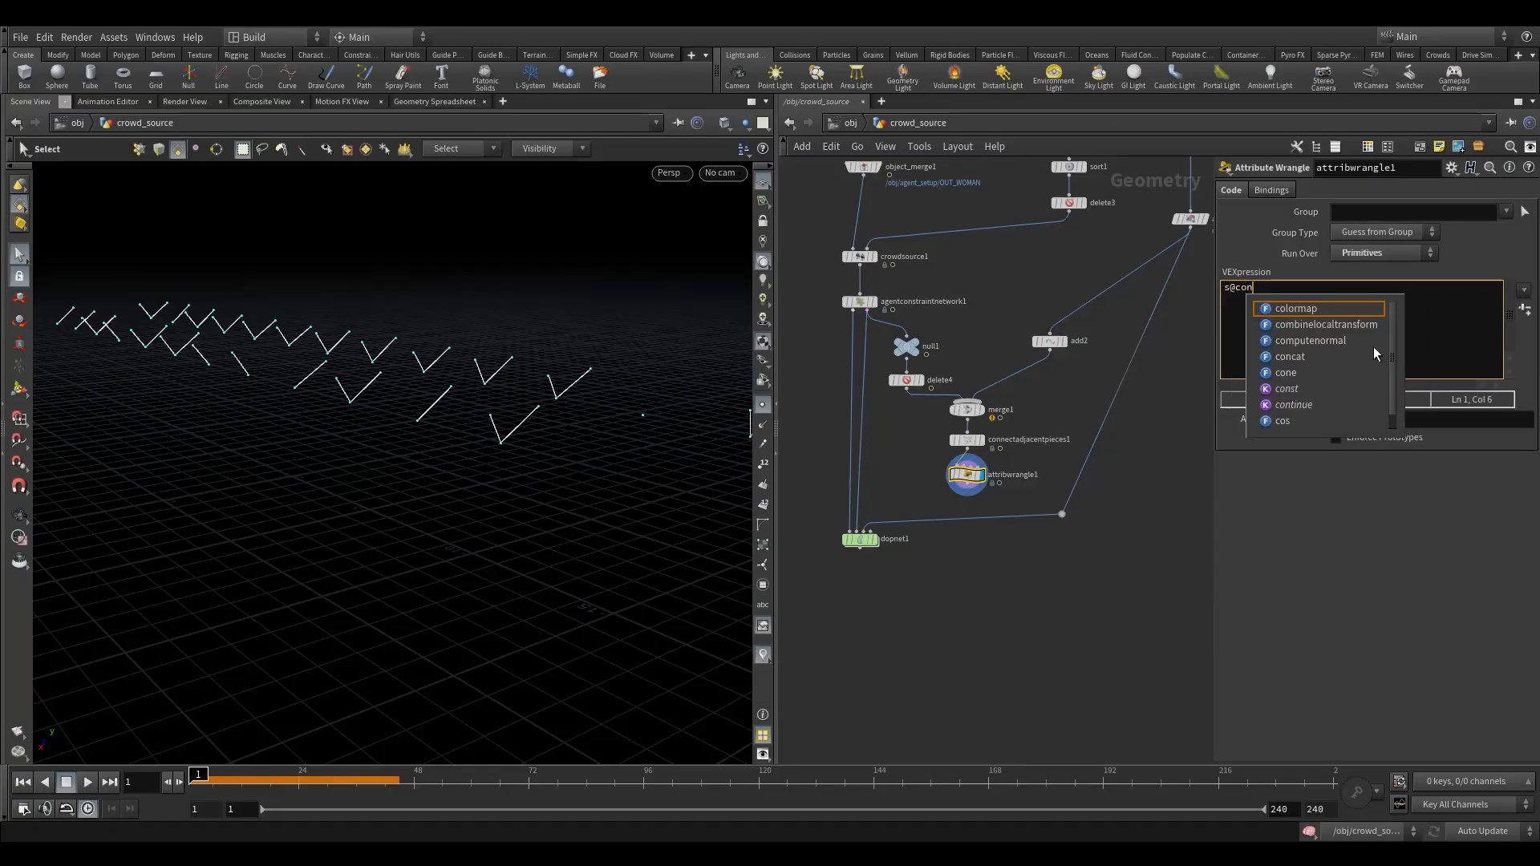
type("straint")
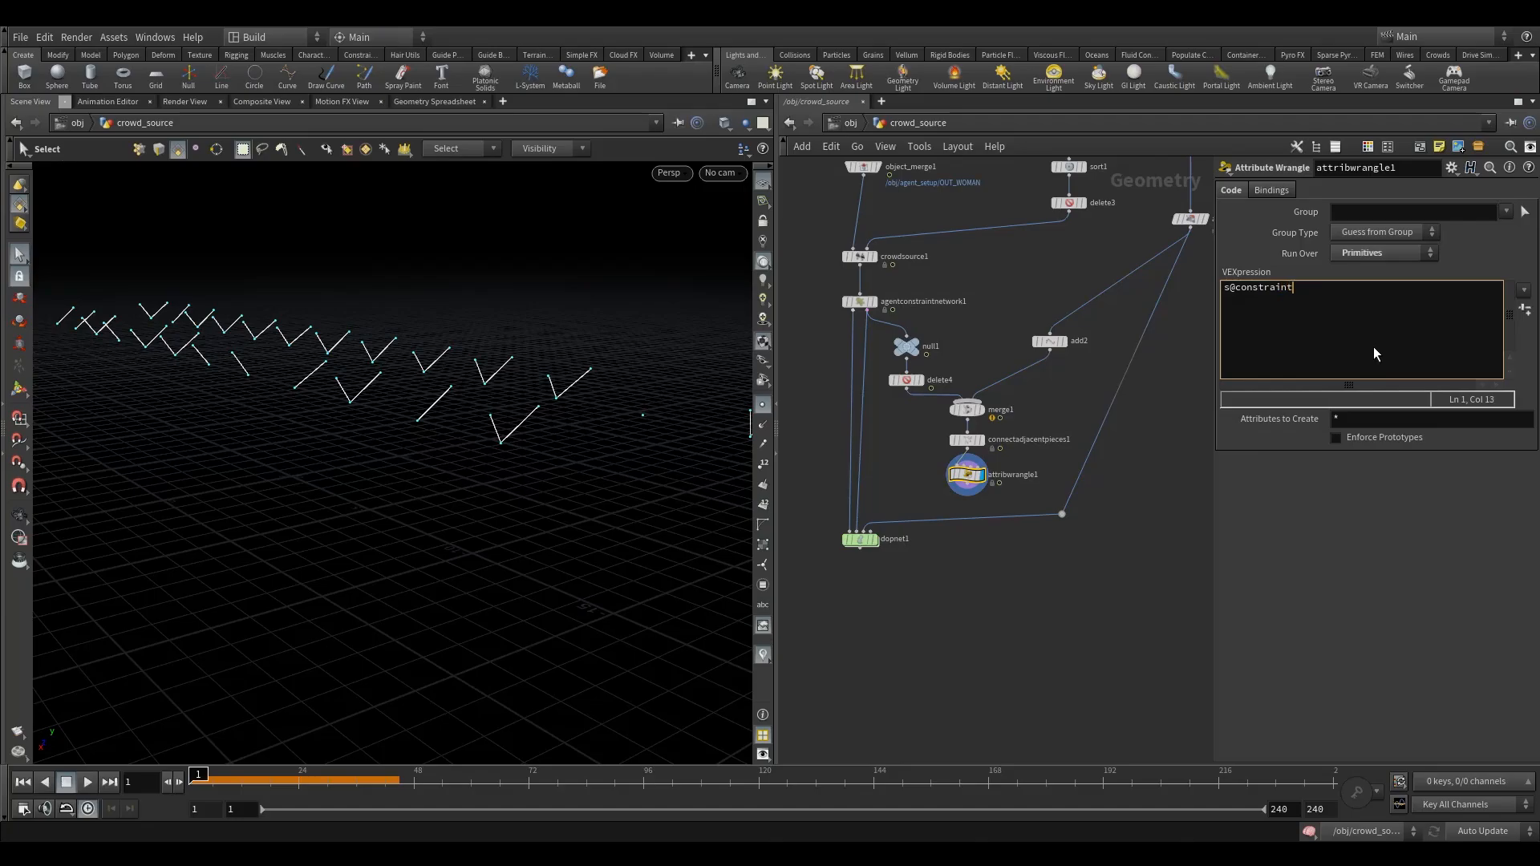
type("_name =")
type("\"Pin\";")
left_click(1051, 608)
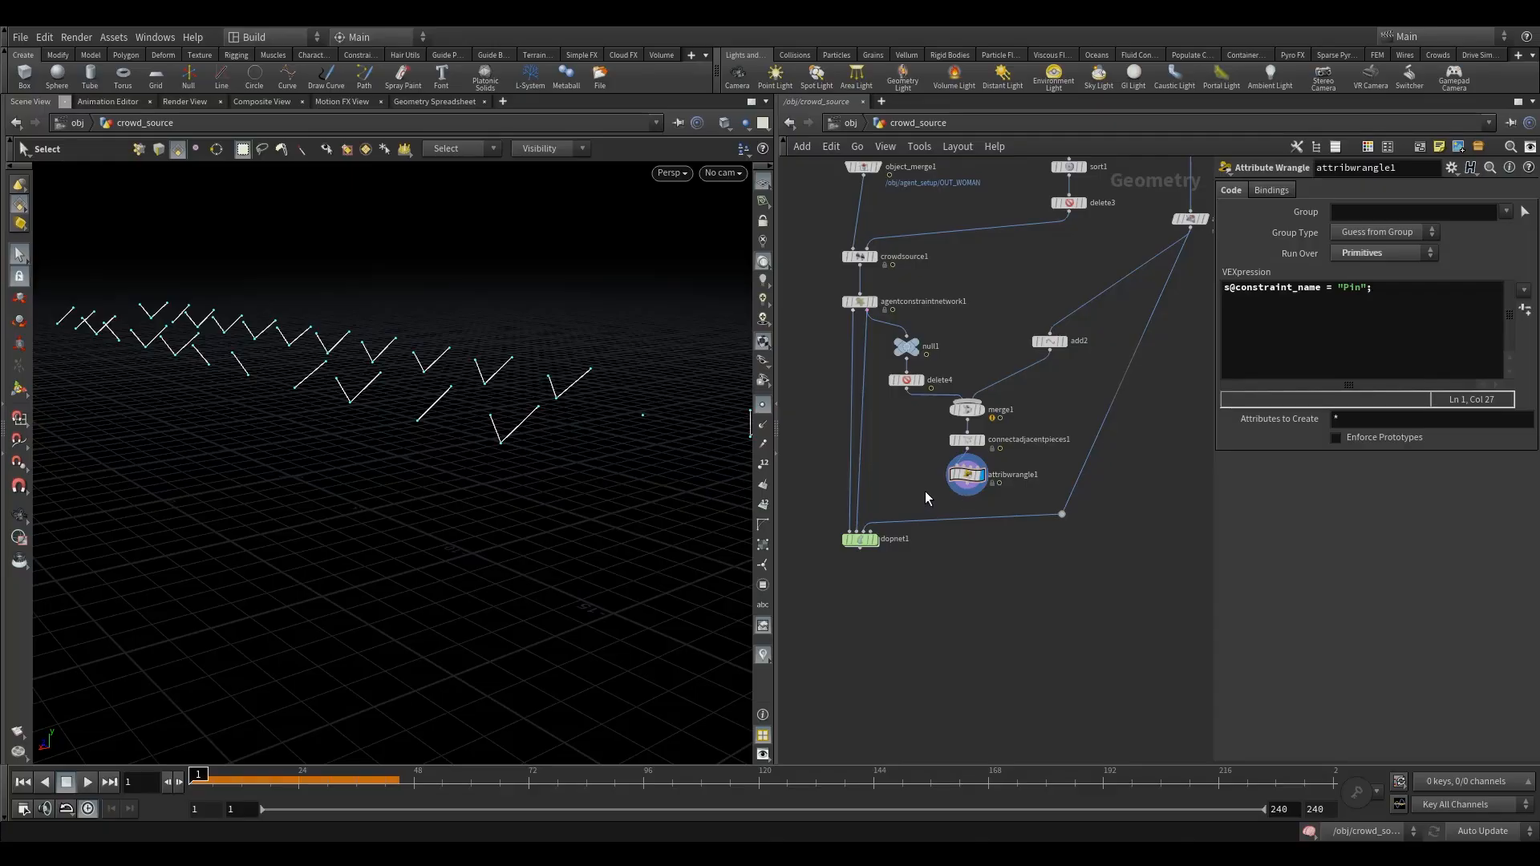
- Add a Merge that combines agentconstraintnetwork1's constraints with attribwrangle1 and insert it into the constraint wire feeding dopnet1
key("Tab")
type("me")
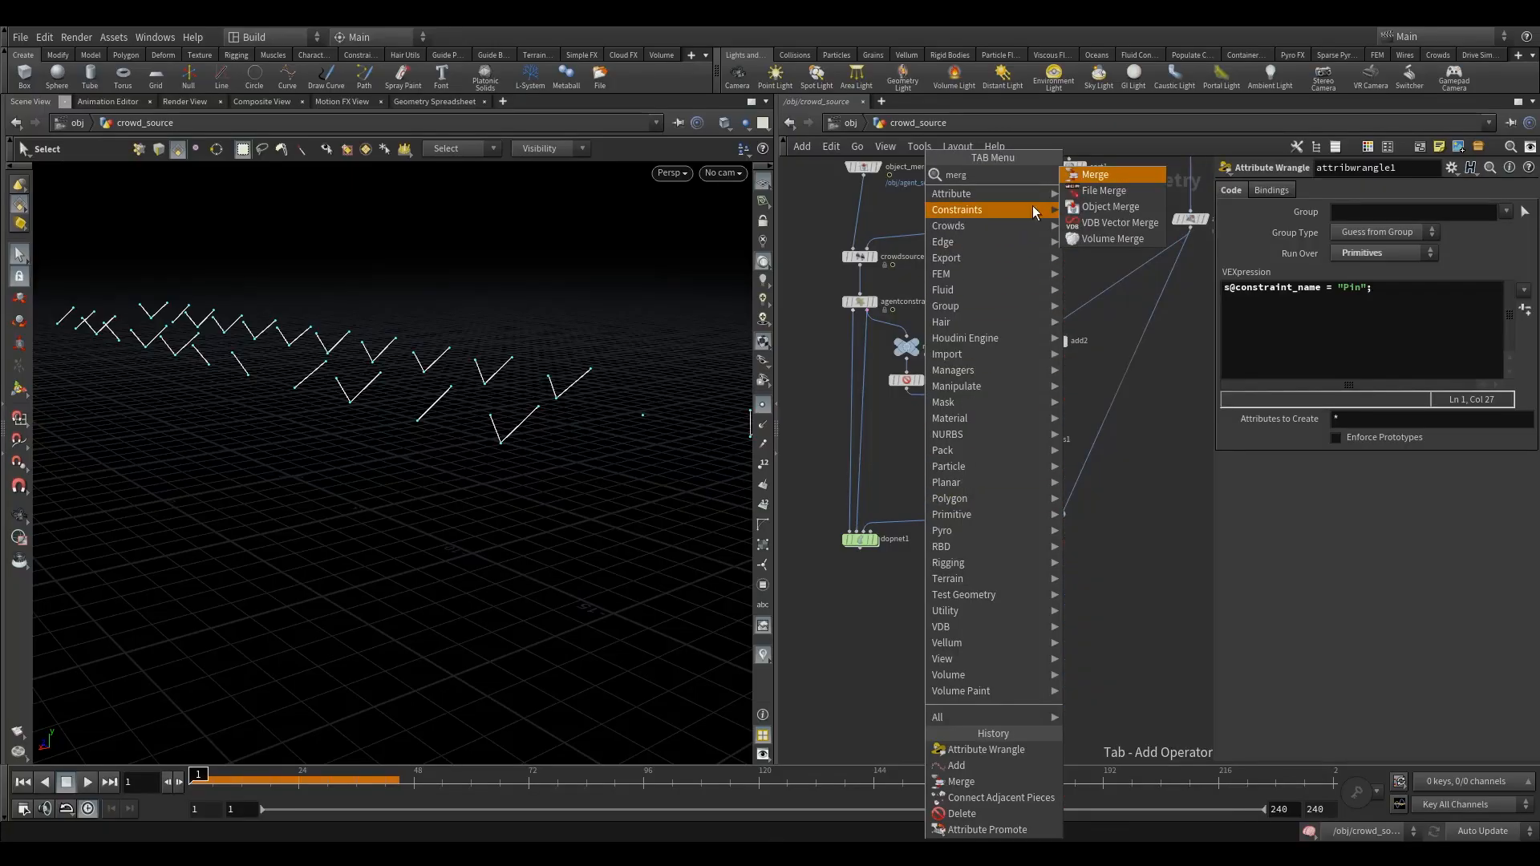
key("Return")
left_click(873, 475)
mouse_move(875, 484)
left_mouse_down()
mouse_move(876, 472)
mouse_move(881, 492)
left_mouse_up()
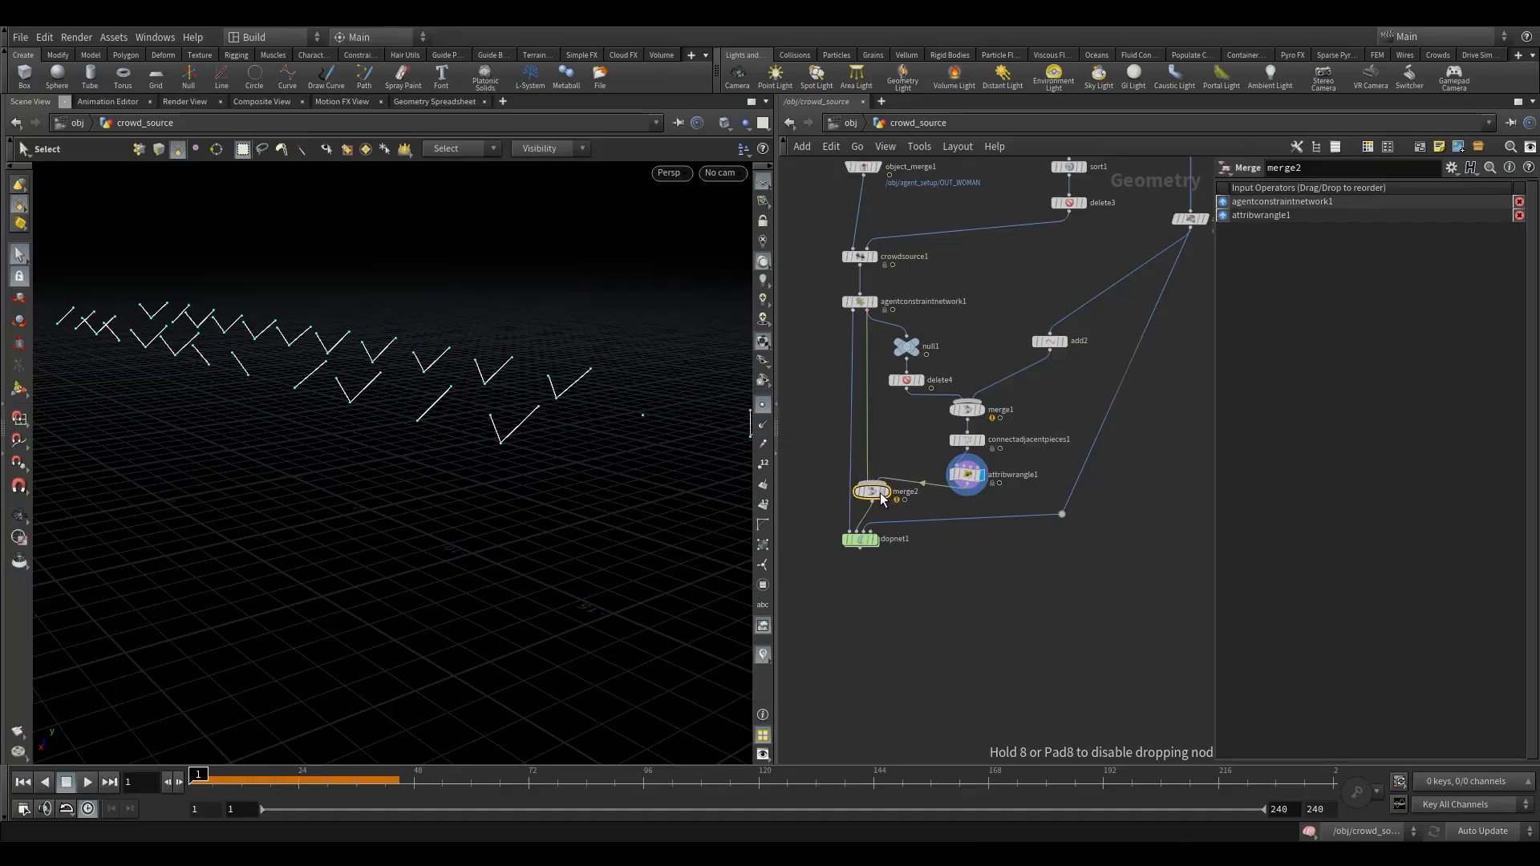
- Inside dopnet1, shift the cone twist constraint node aside and add a Glue Constraint Relationship next to it
double_click(861, 539)
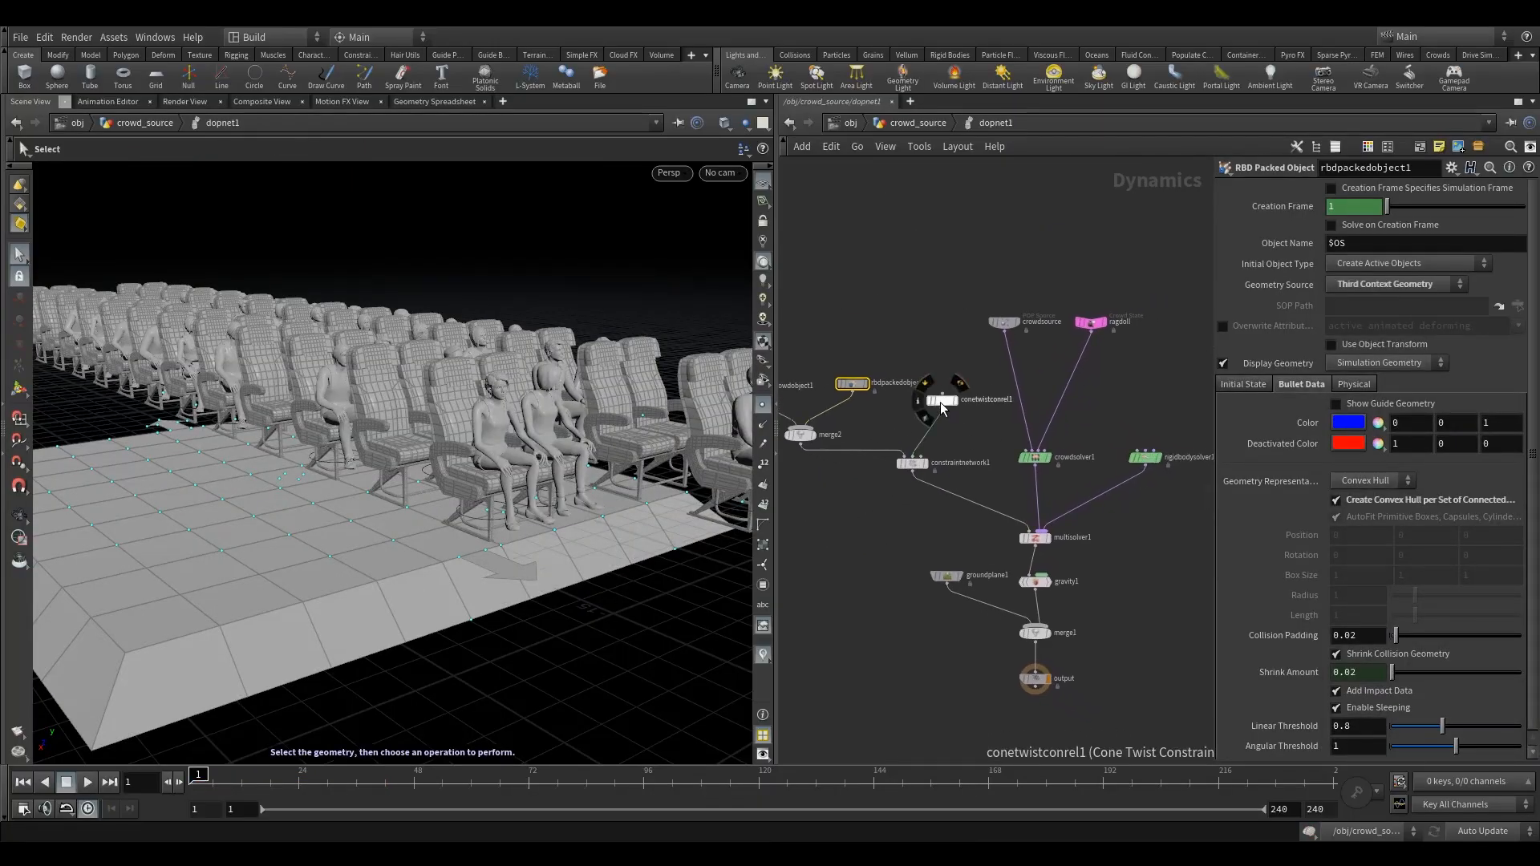
left_click(937, 401)
left_click_drag(939, 401, 888, 408)
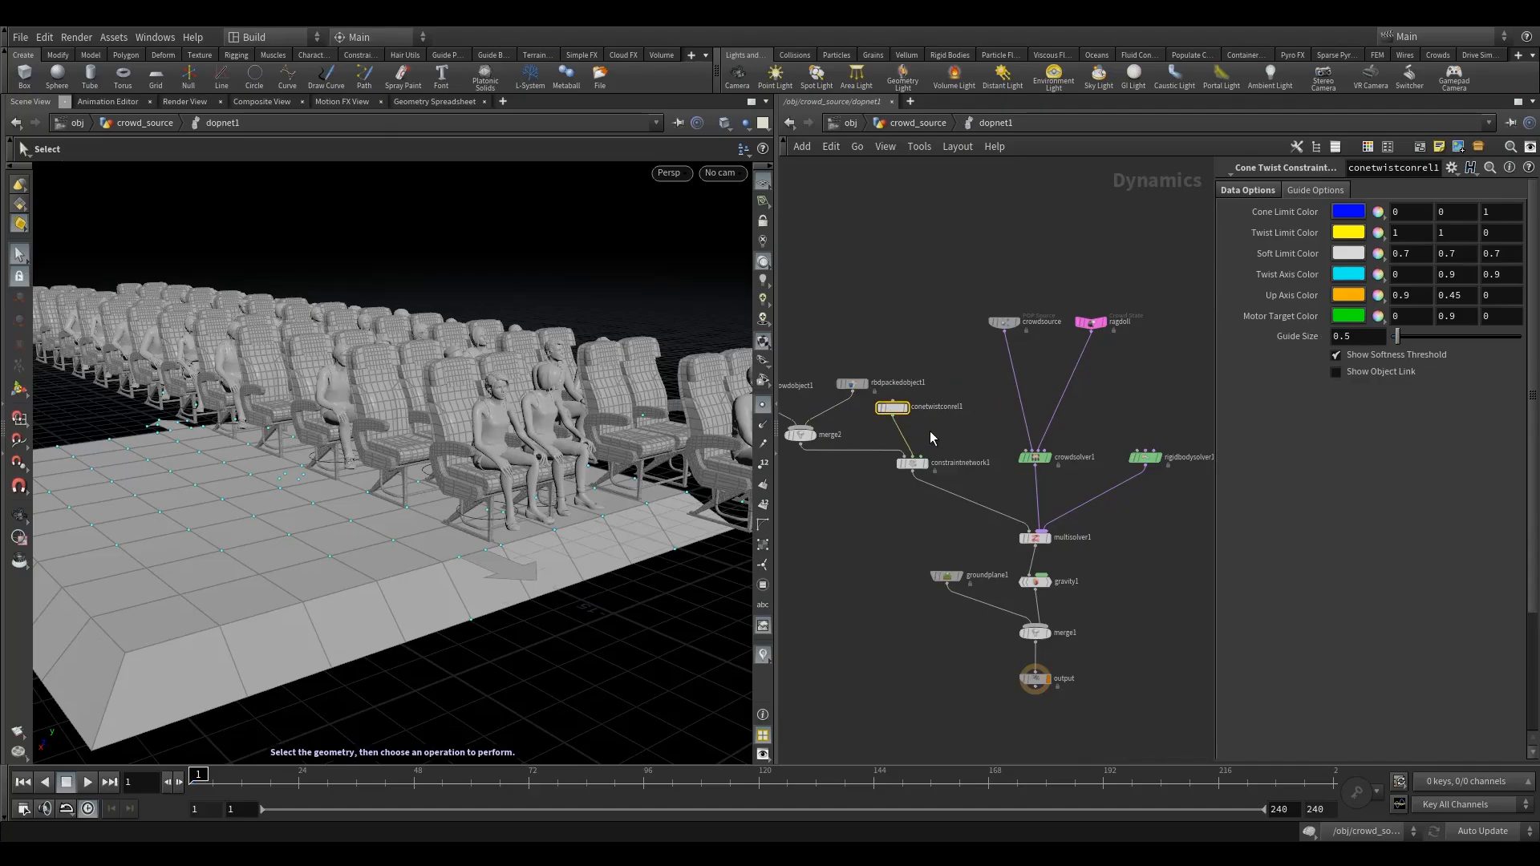
key("Tab")
type("gl")
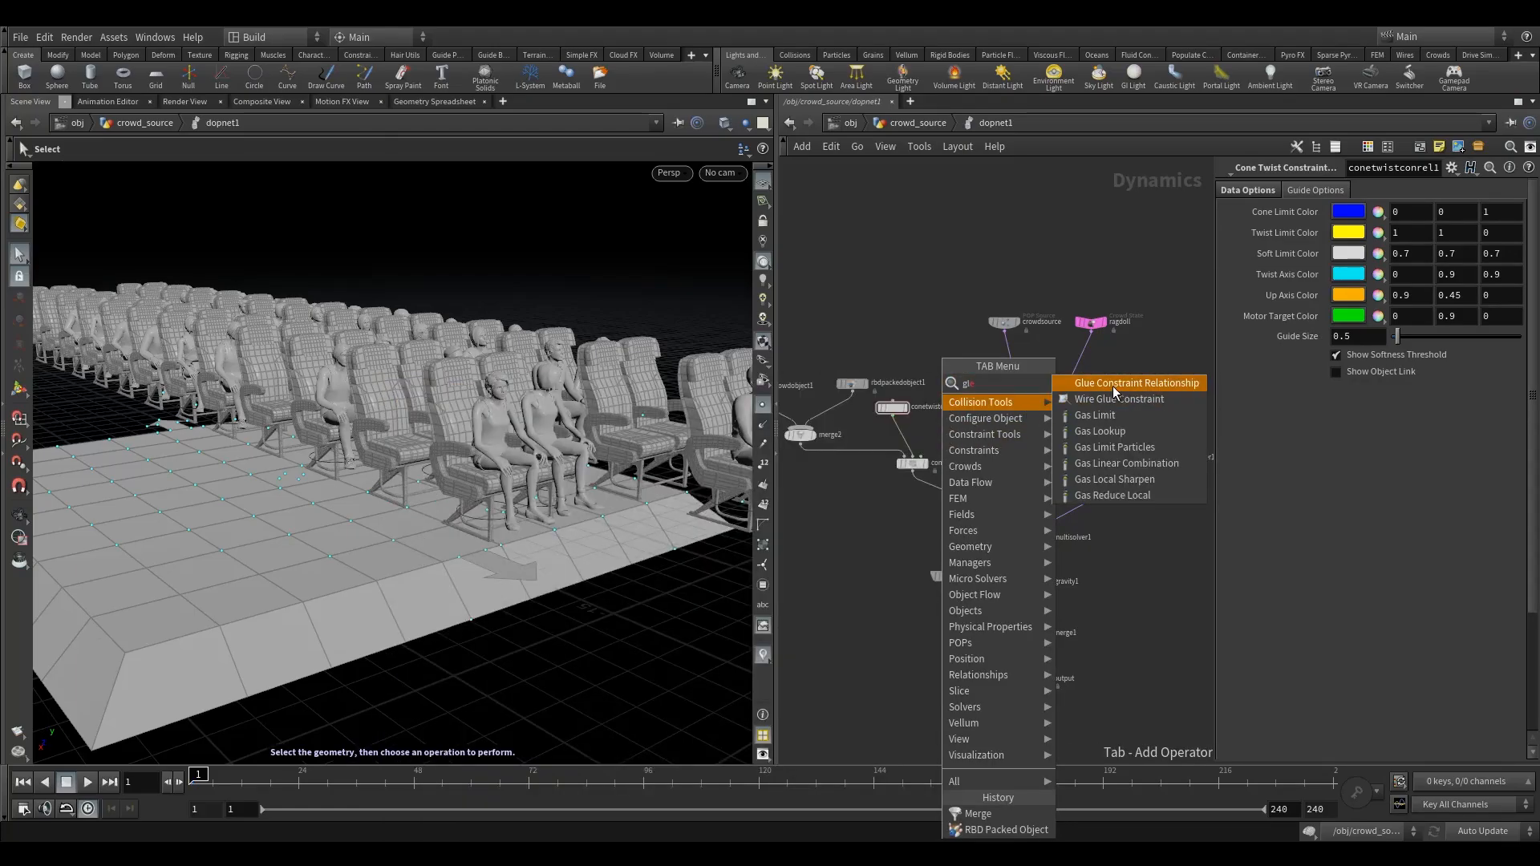
left_click(1116, 383)
left_click(949, 416)
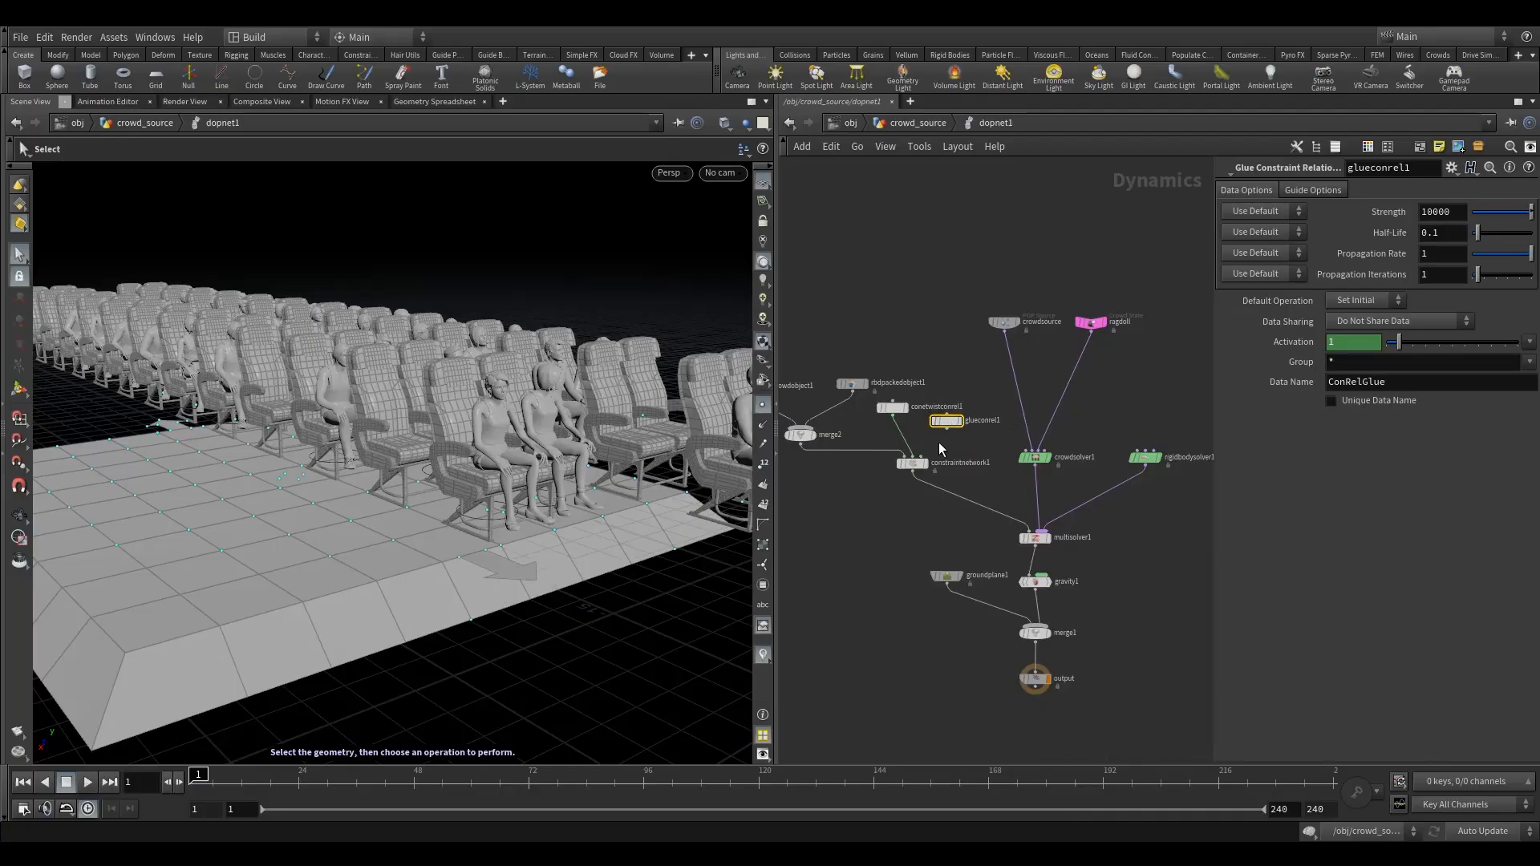
- Add a Merge joining conetwistconrel1 and glueconrel1, and feed it into constraintnetwork1
key("Tab")
type("merg")
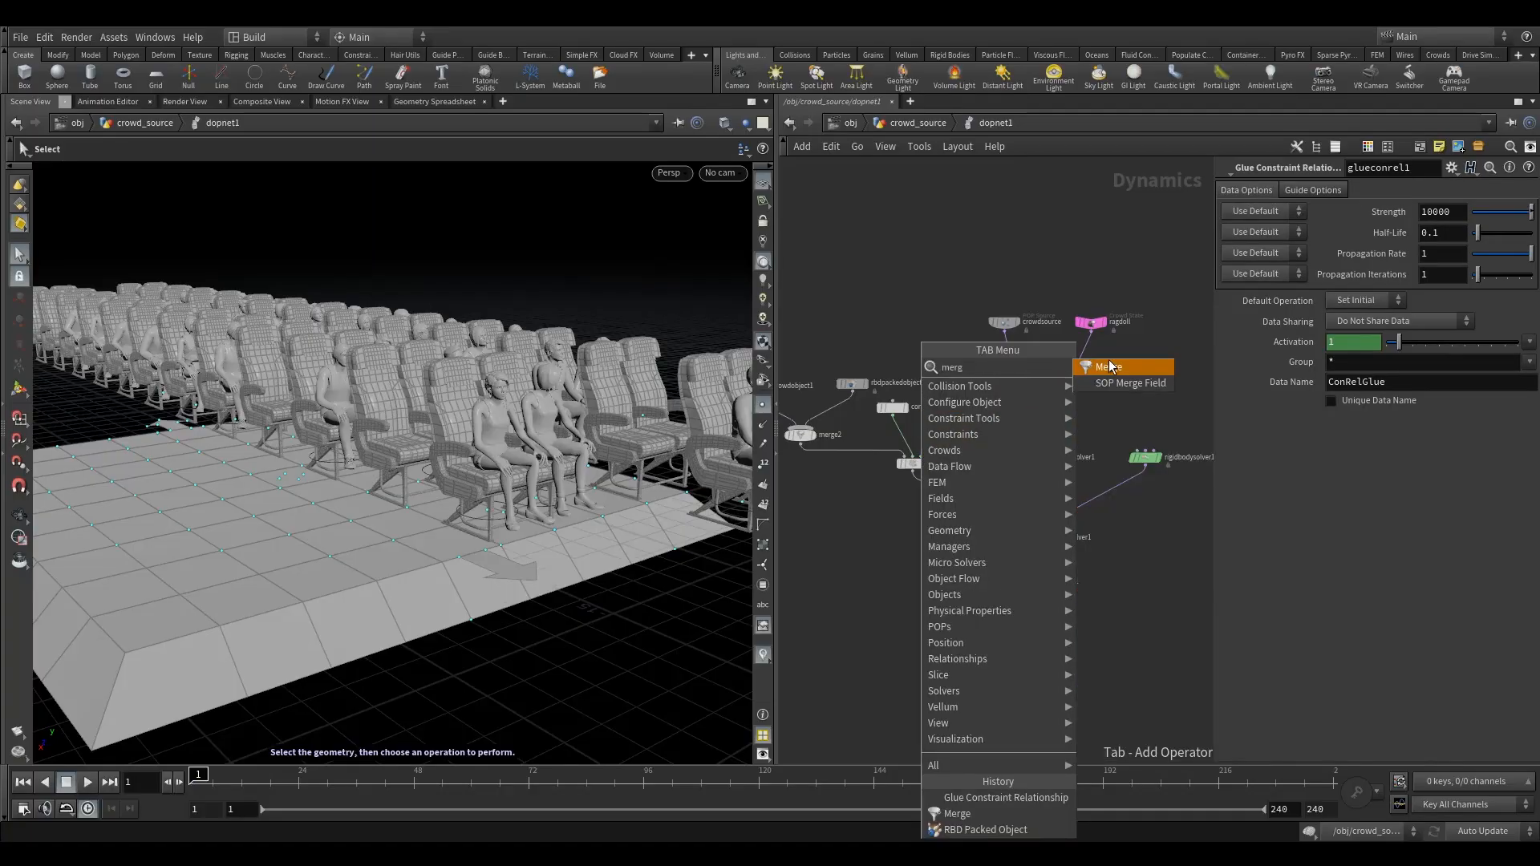
left_click(1109, 367)
left_click(925, 445)
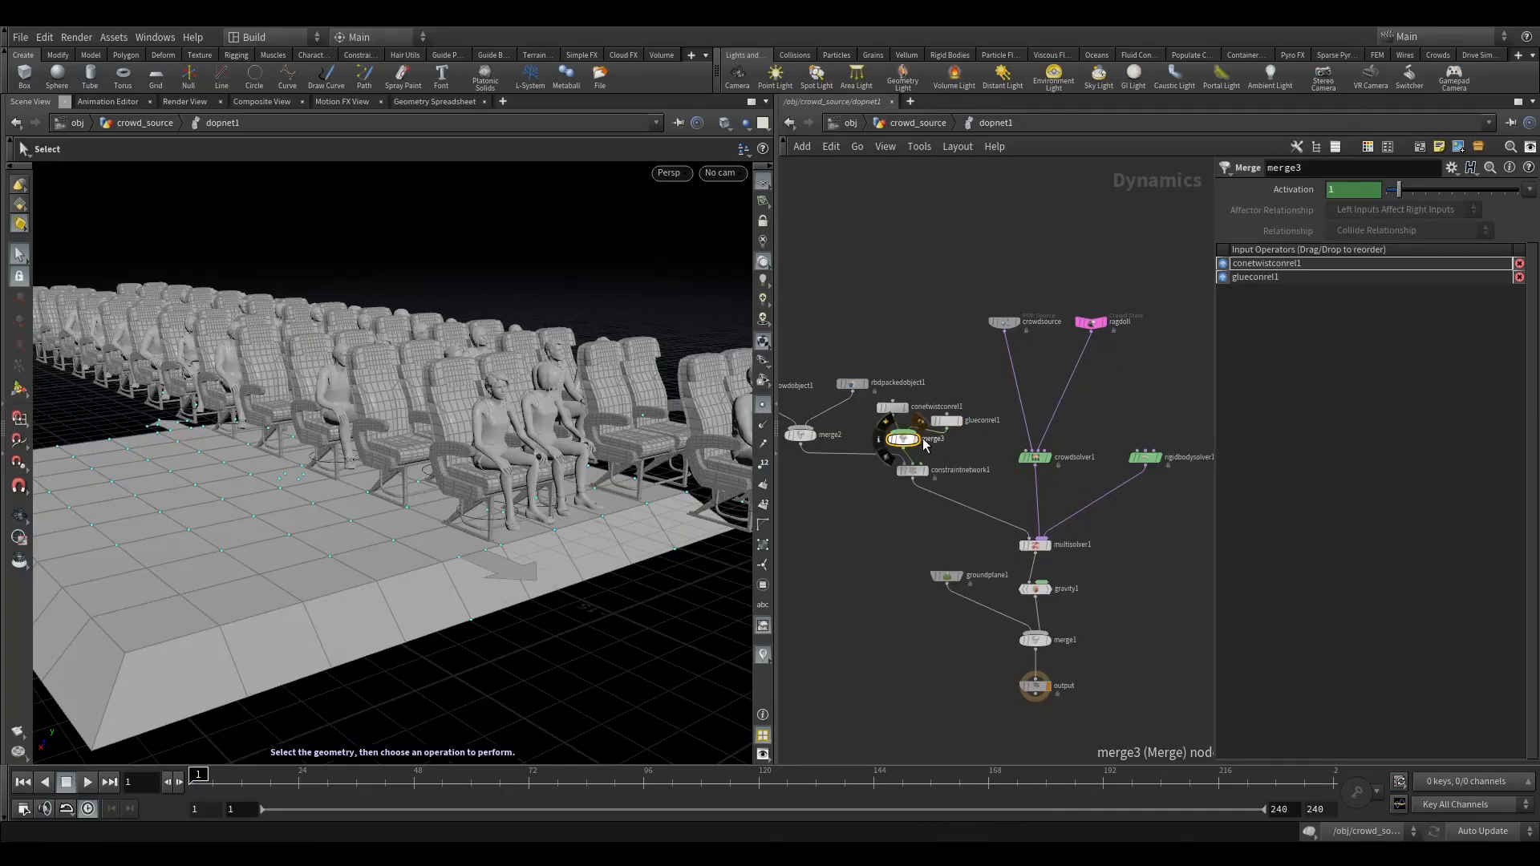
left_click_drag(903, 440, 913, 442)
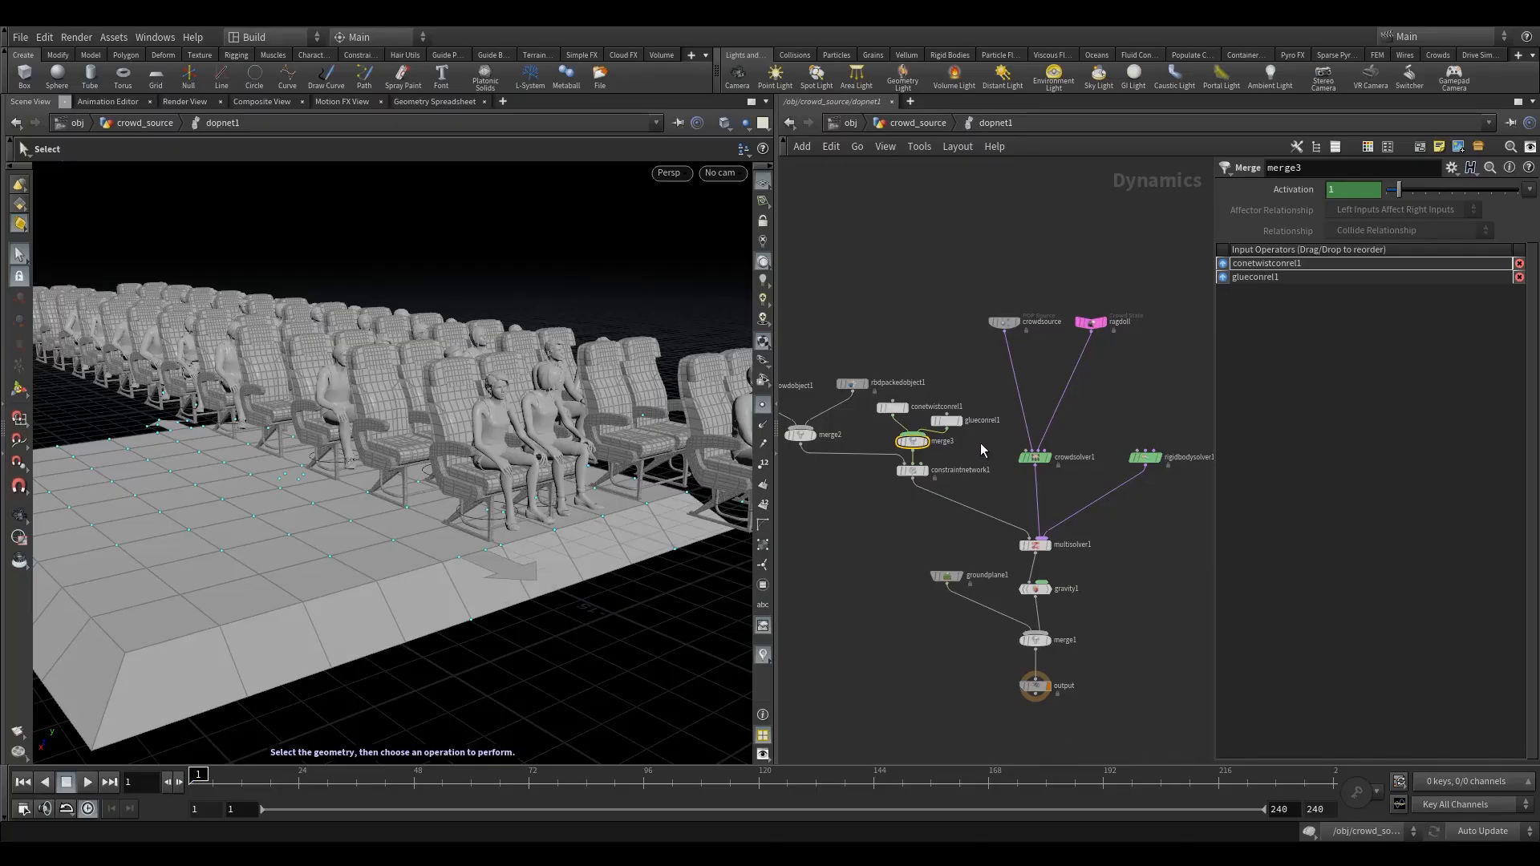
- Set glueconrel1's data name to Pin and its strength to -1
left_click(946, 420)
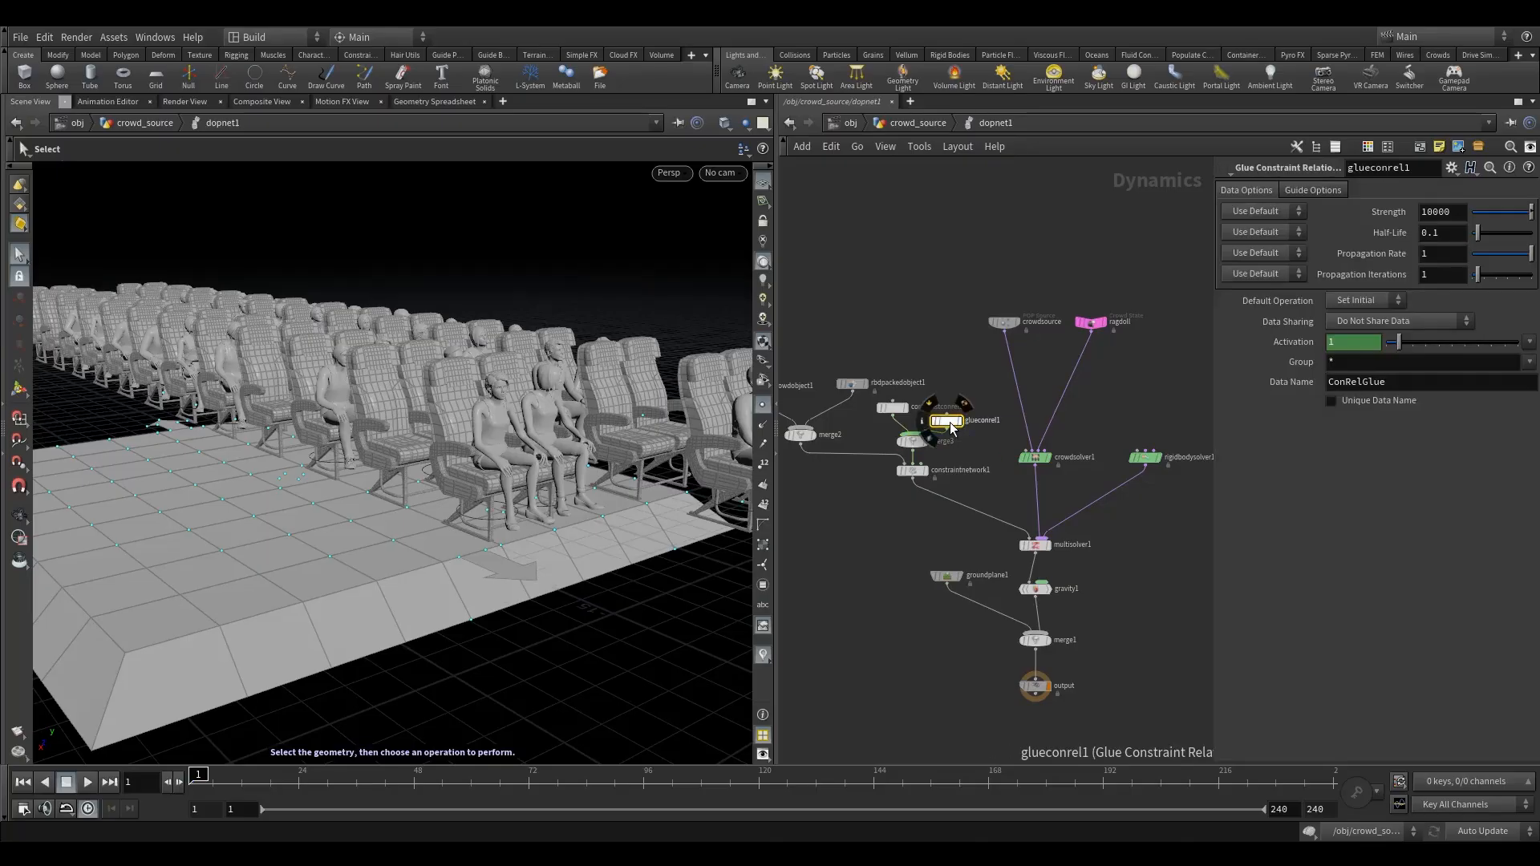
double_click(1420, 384)
type("Pin")
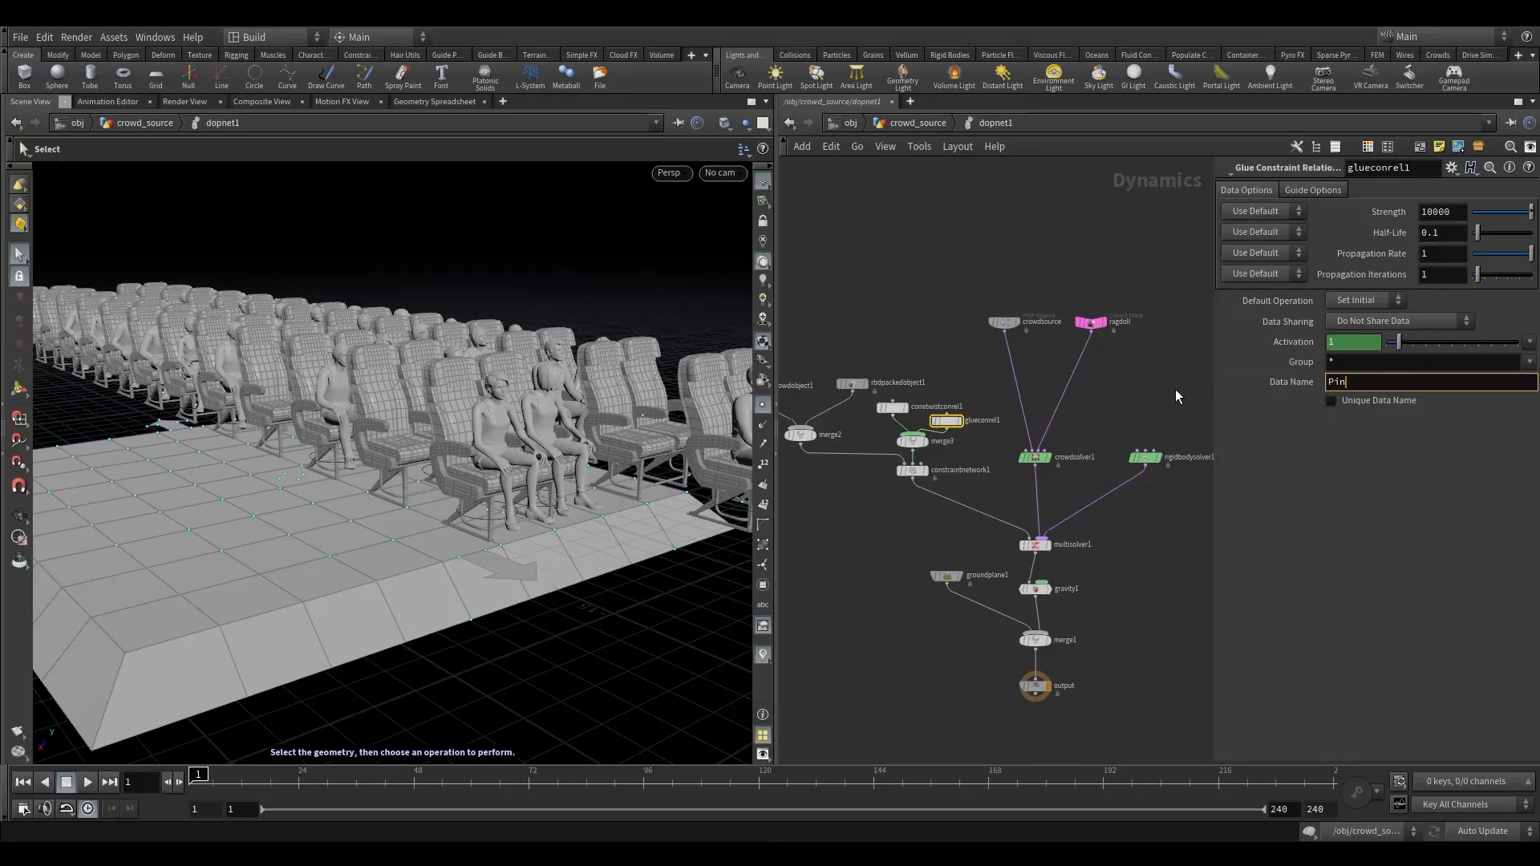
left_click(1123, 411)
left_click_drag(1454, 213, 999, 263)
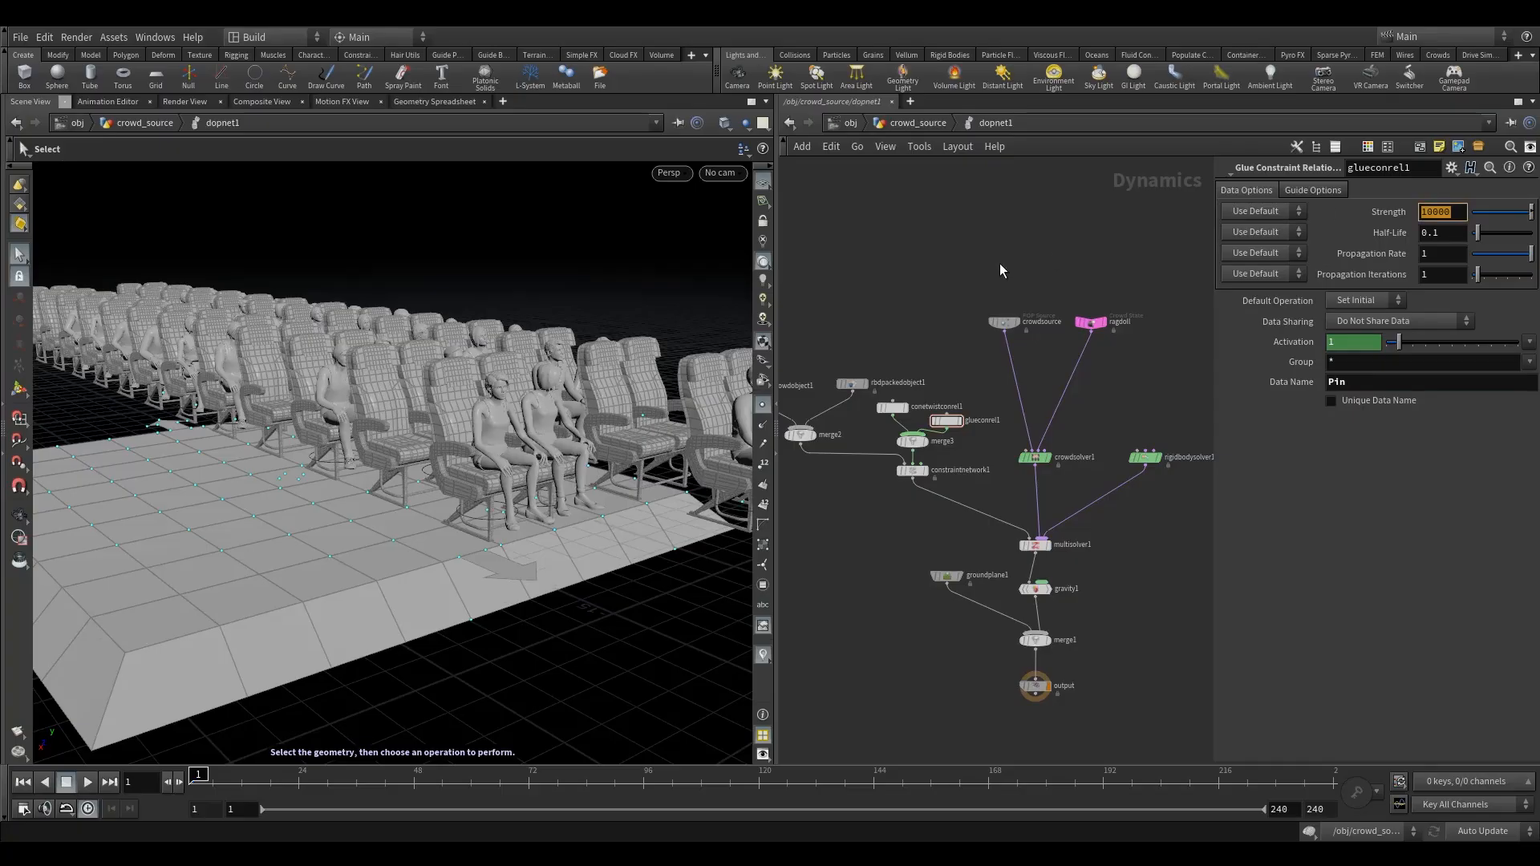
type("-")
key("Return")
key("h")
scroll(899, 488, "down", 1)
mouse_move(893, 488)
middle_mouse_down()
mouse_move(899, 463)
mouse_move(906, 477)
middle_mouse_up()
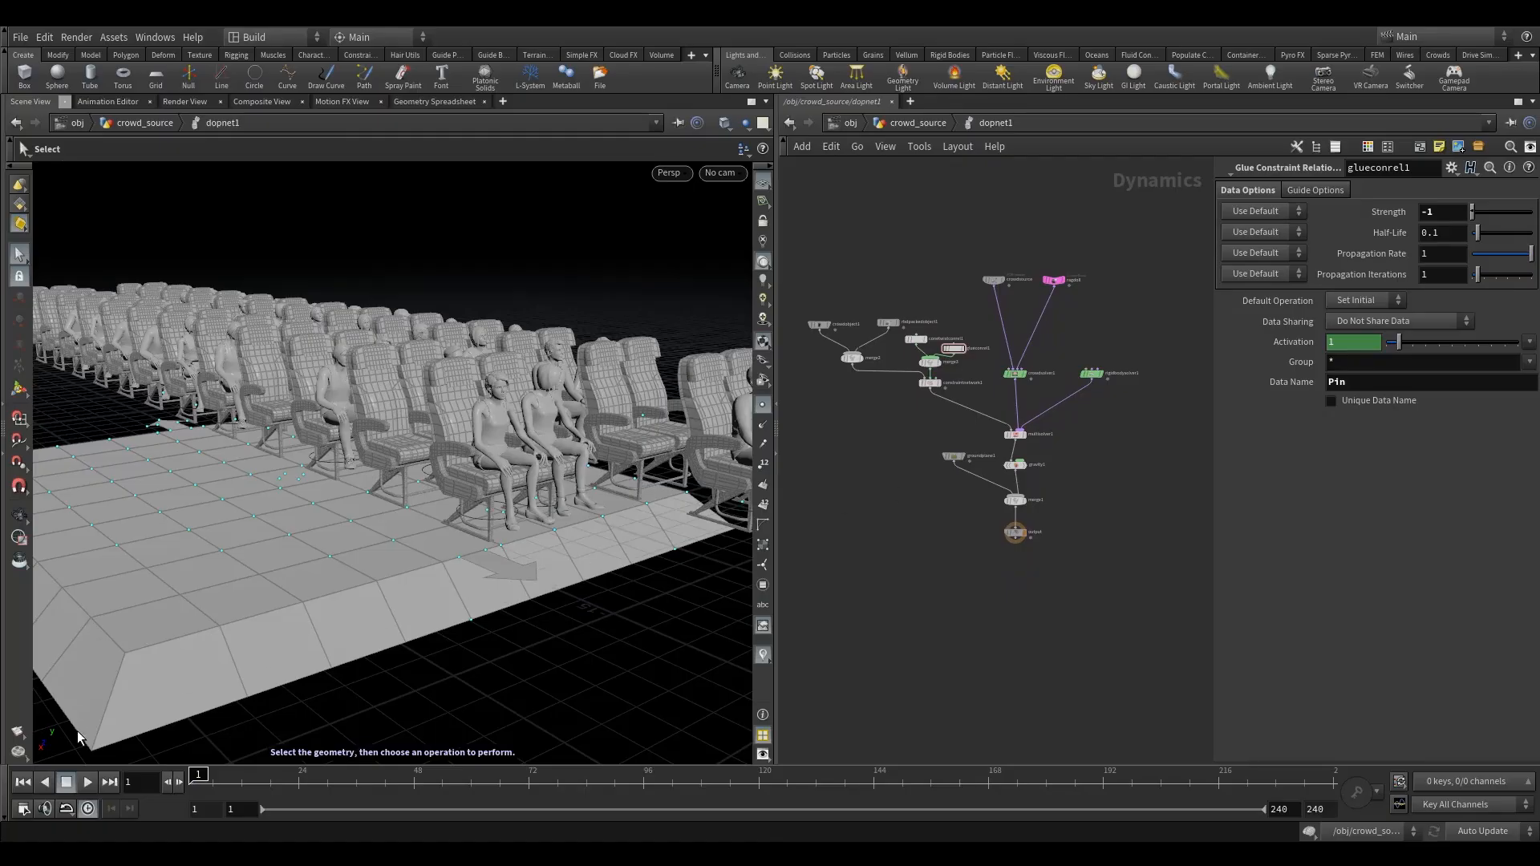
- Play the simulation to check how the agents stay attached to the chairs, and return to frame 1
left_click(89, 780)
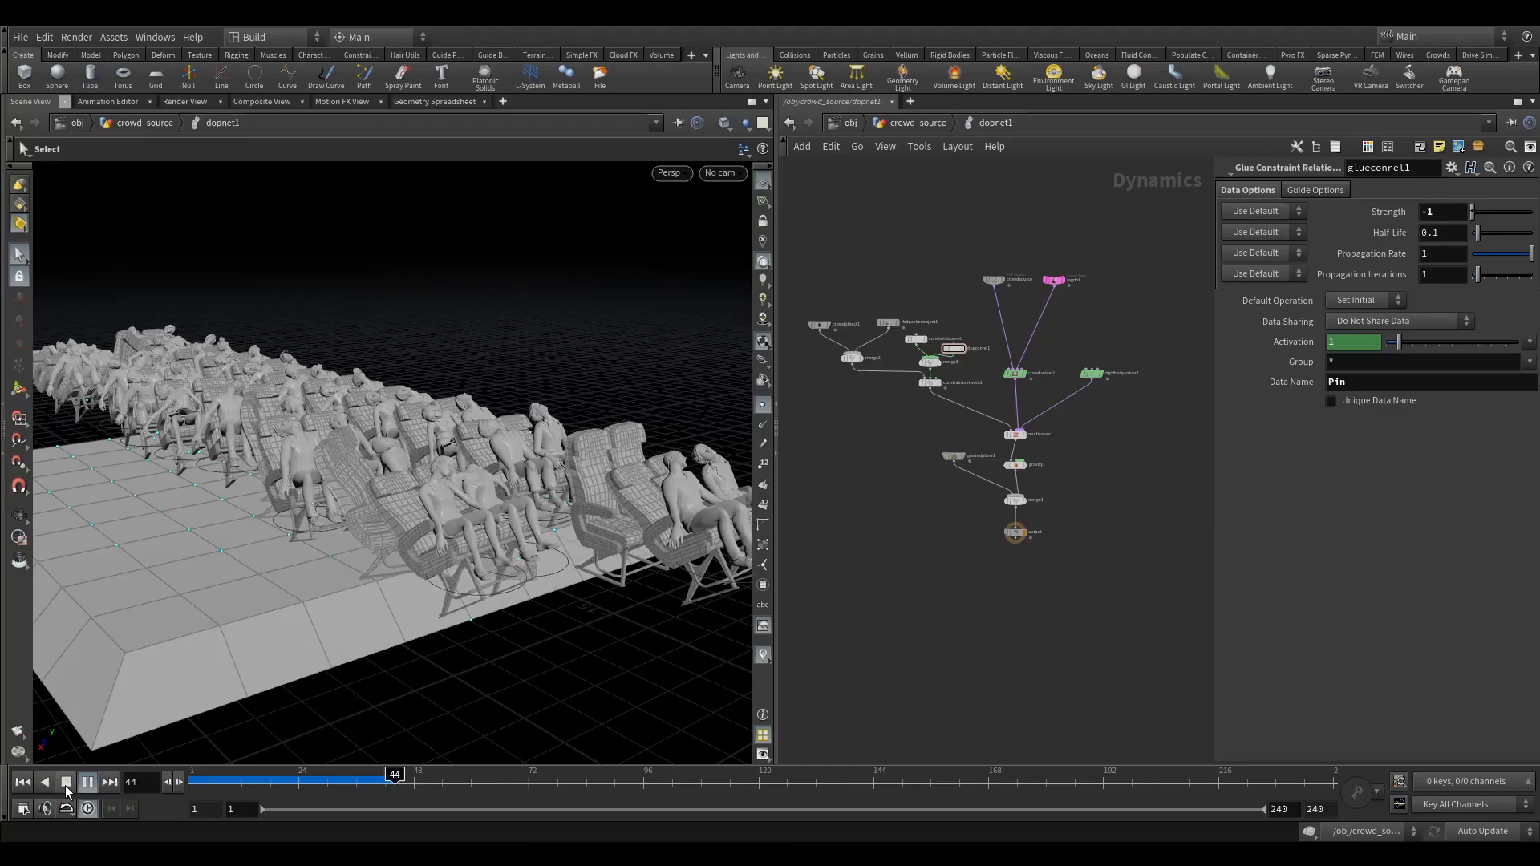
left_click(69, 790)
left_click_drag(253, 785, 192, 783)
middle_click_drag(868, 301, 868, 353)
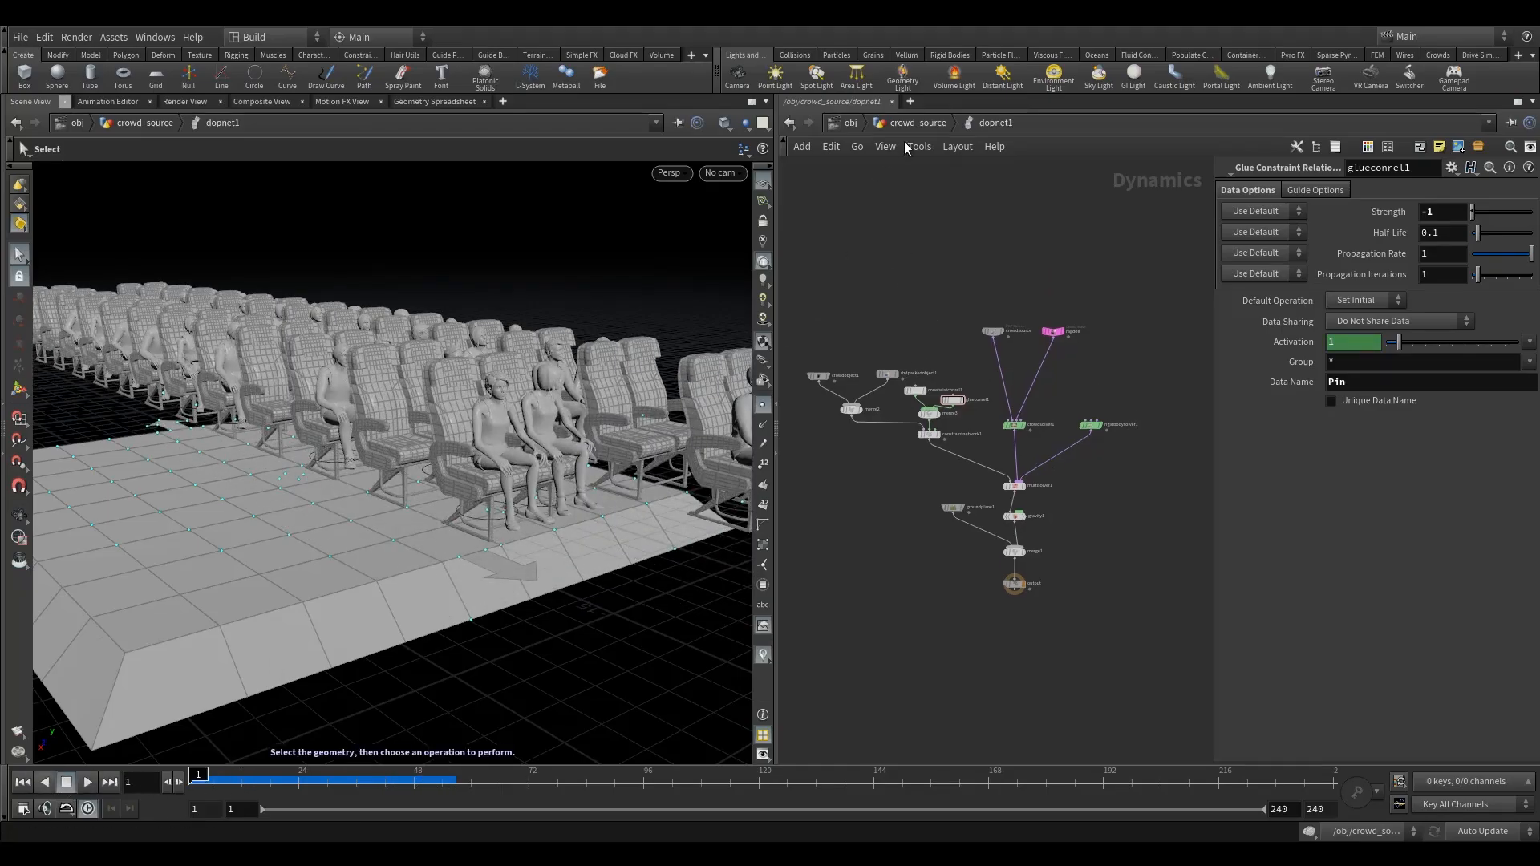
- Return to the crowd_source network and delete the null1 node between agentconstraintnetwork1 and delete4
left_click(917, 123)
middle_click_drag(915, 431, 934, 447)
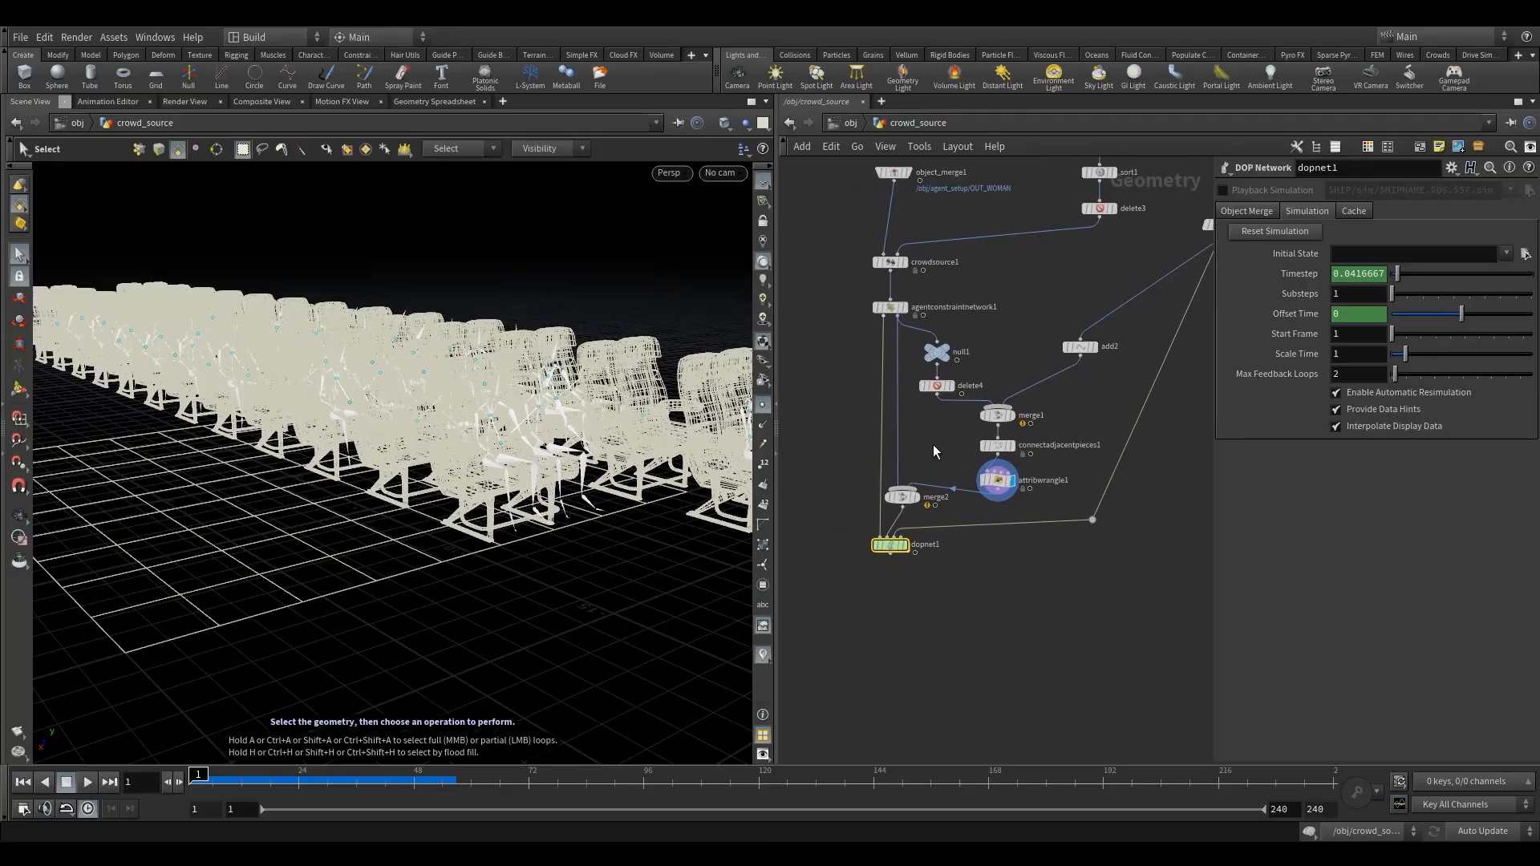
middle_click_drag(948, 354, 922, 414)
left_click(923, 413)
key("Delete")
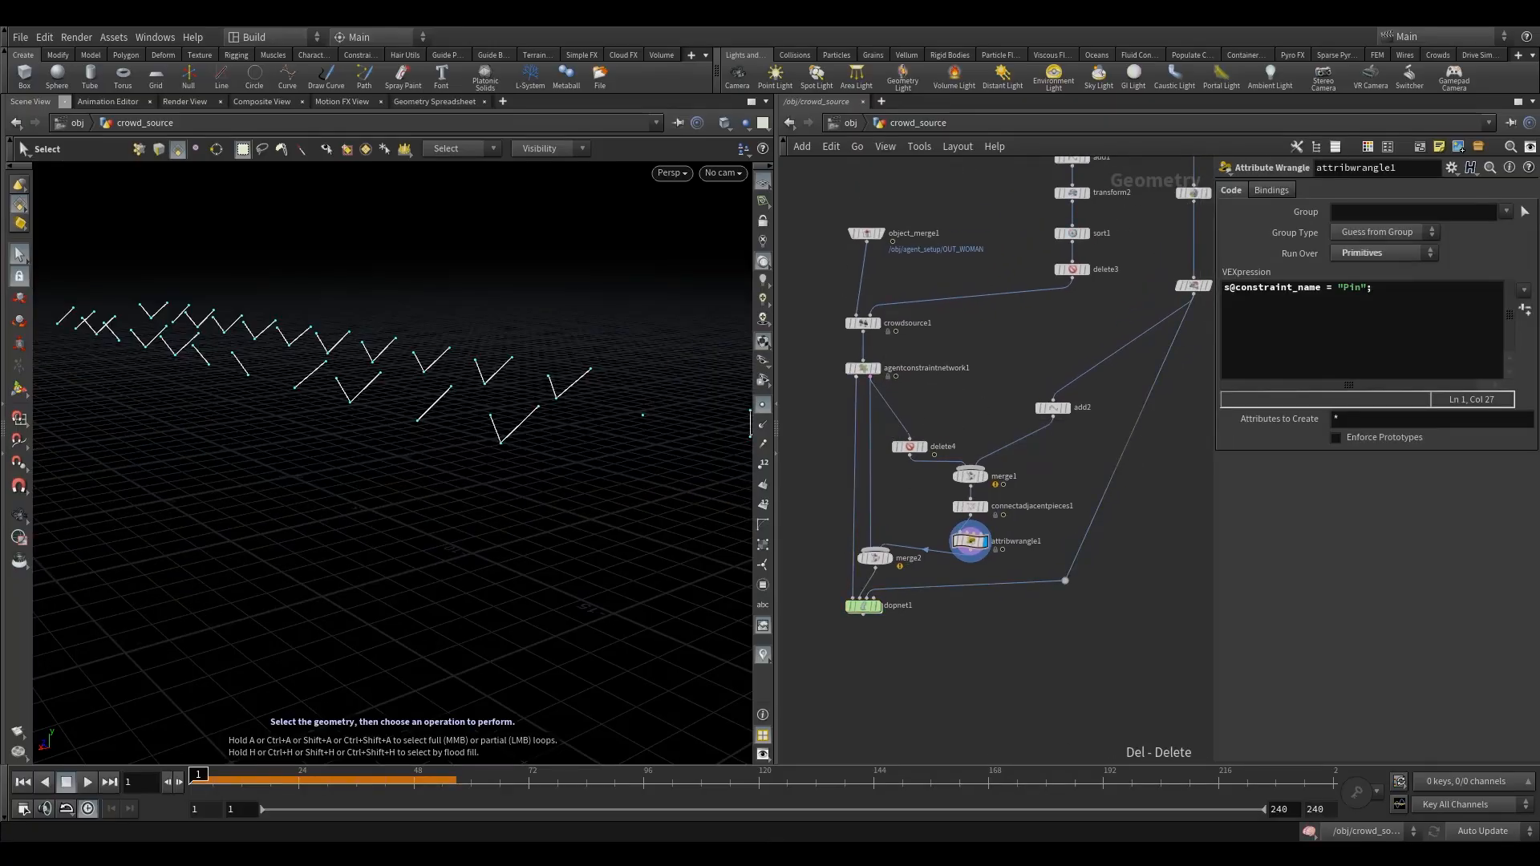
- Insert an Attribute Wrangle between agentconstraintnetwork1 and delete4, display it and start editing its expression
left_click_drag(1033, 214, 1088, 297)
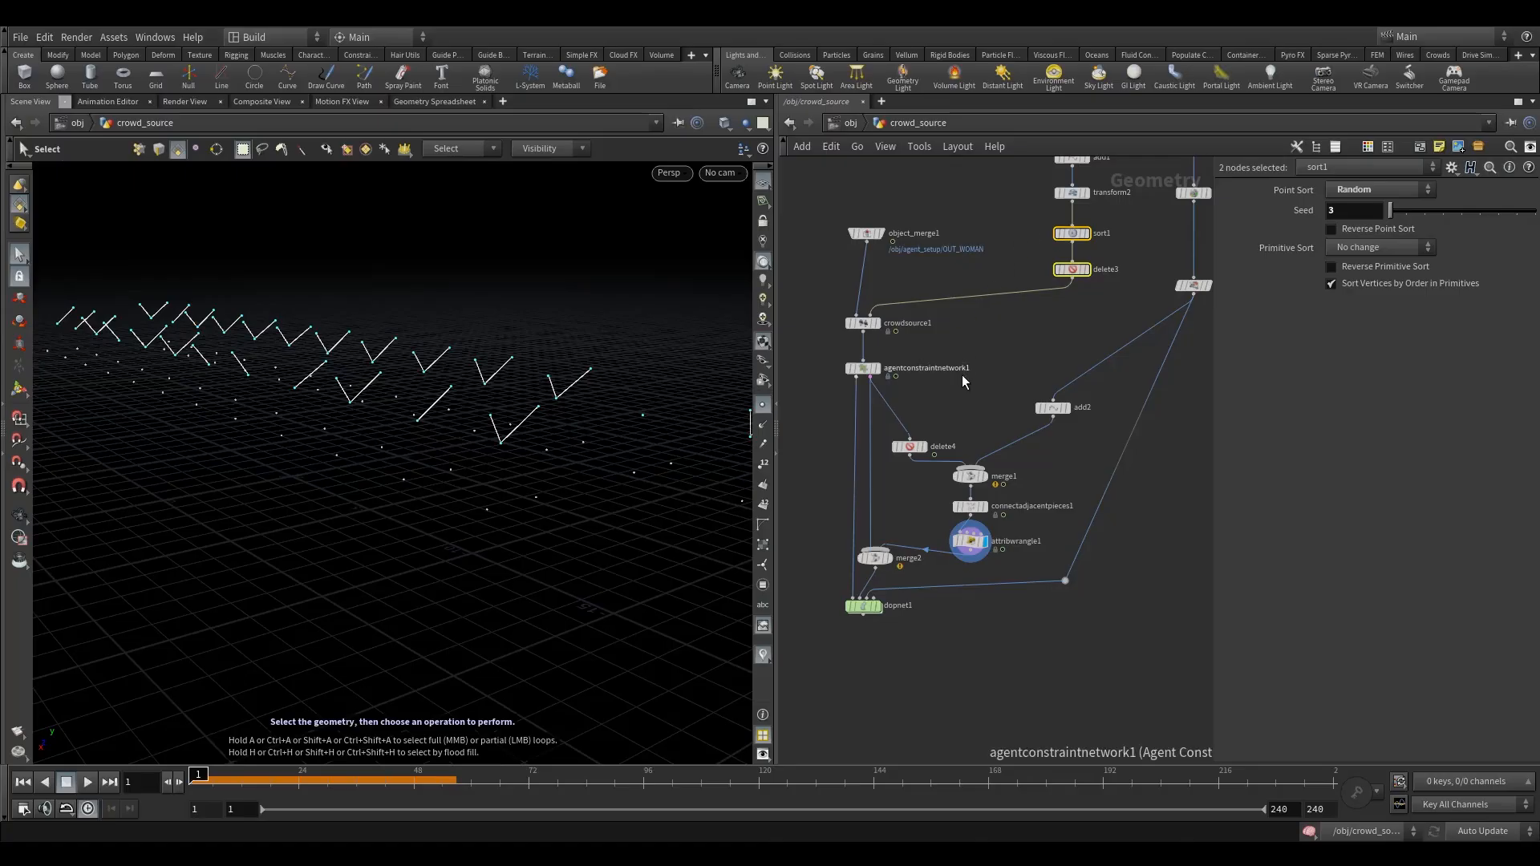
left_click(942, 399)
middle_click_drag(936, 396, 950, 401)
key("Tab")
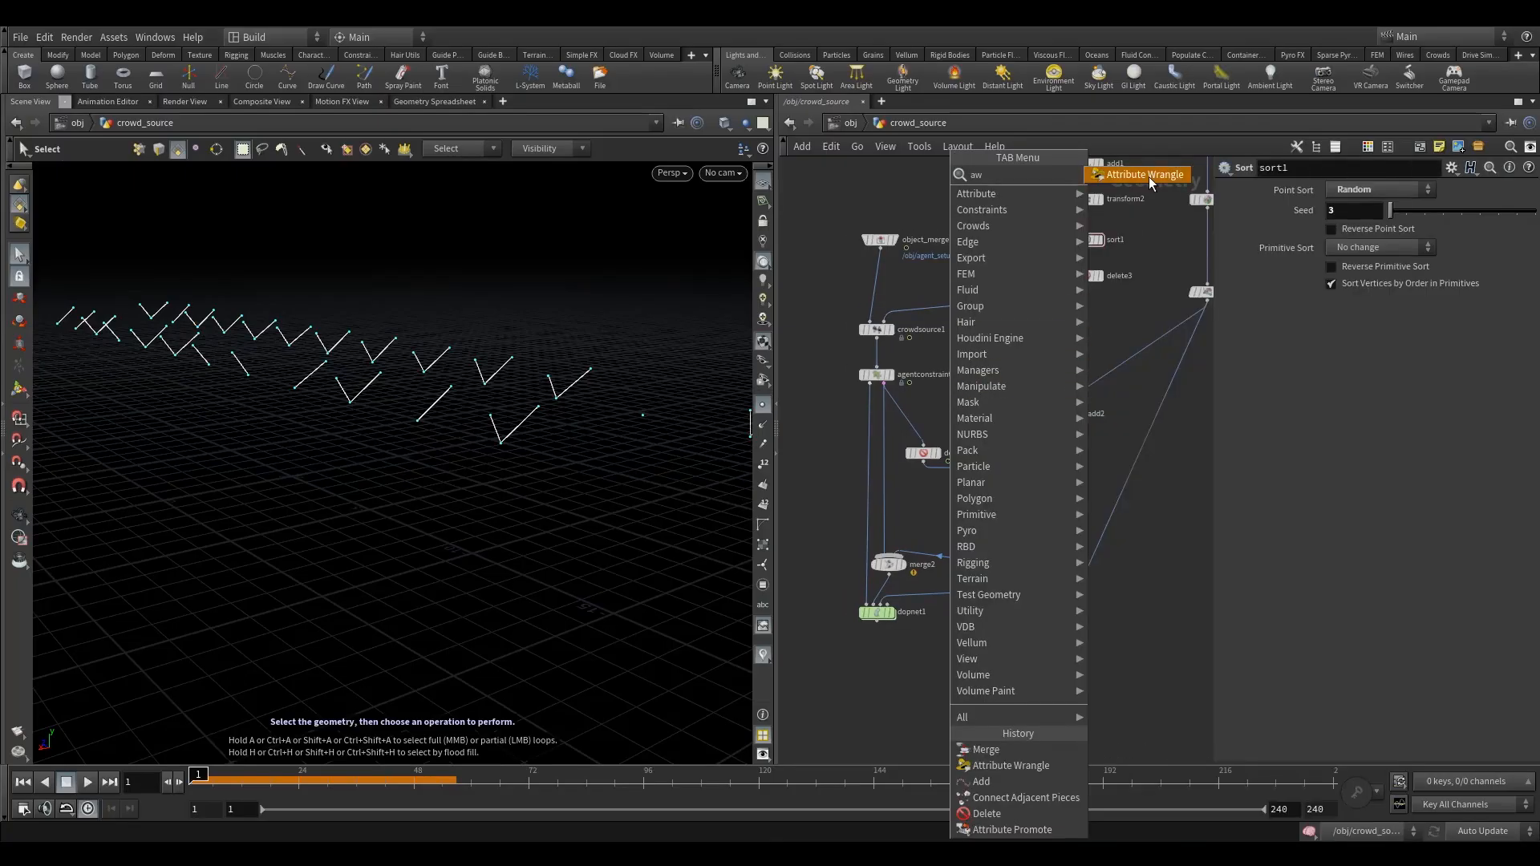
left_click(1149, 176)
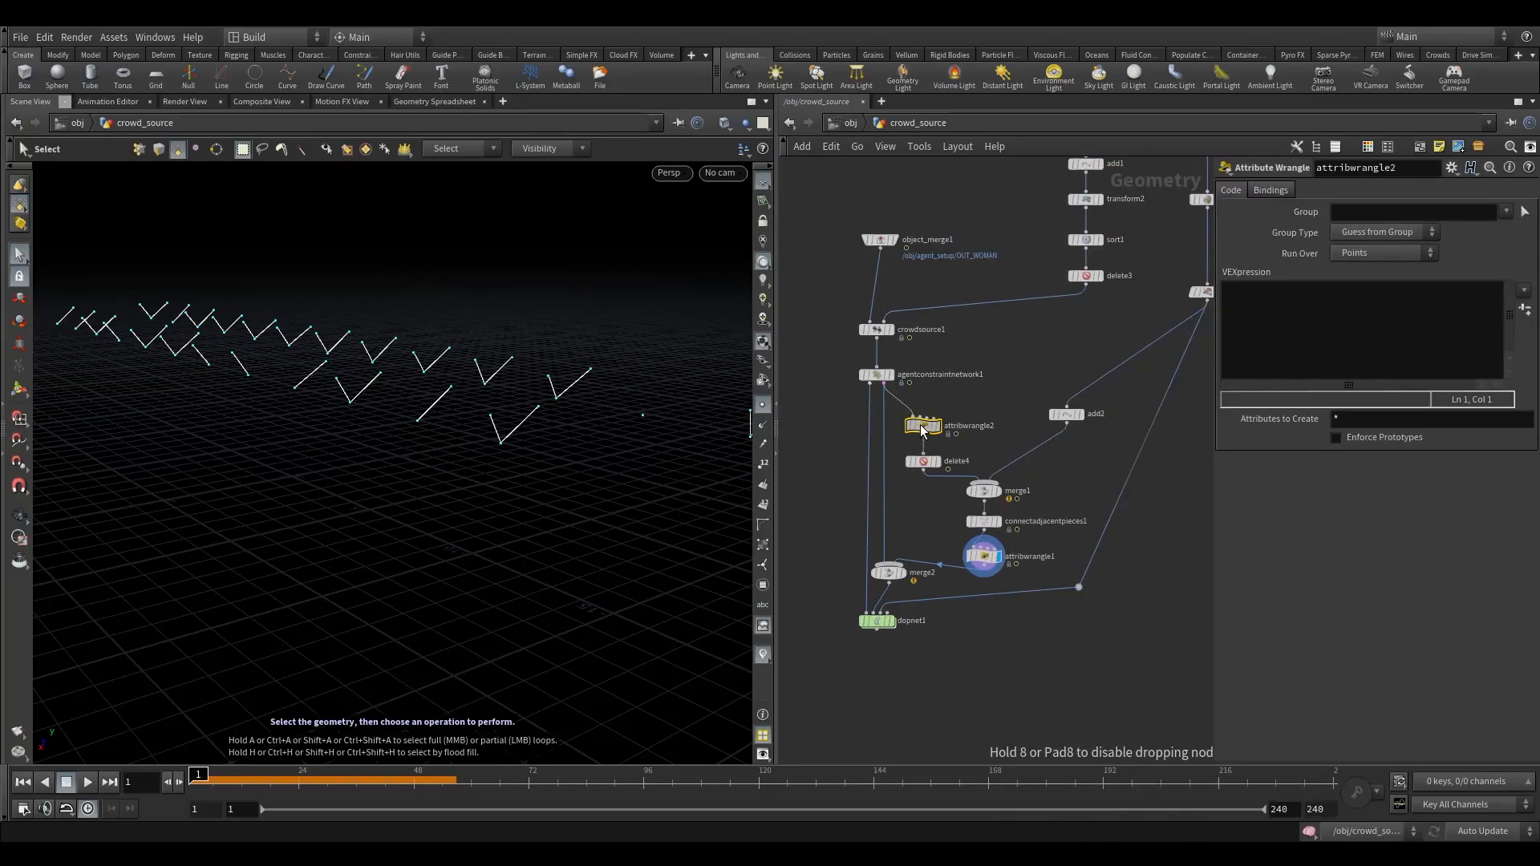
left_click(923, 427)
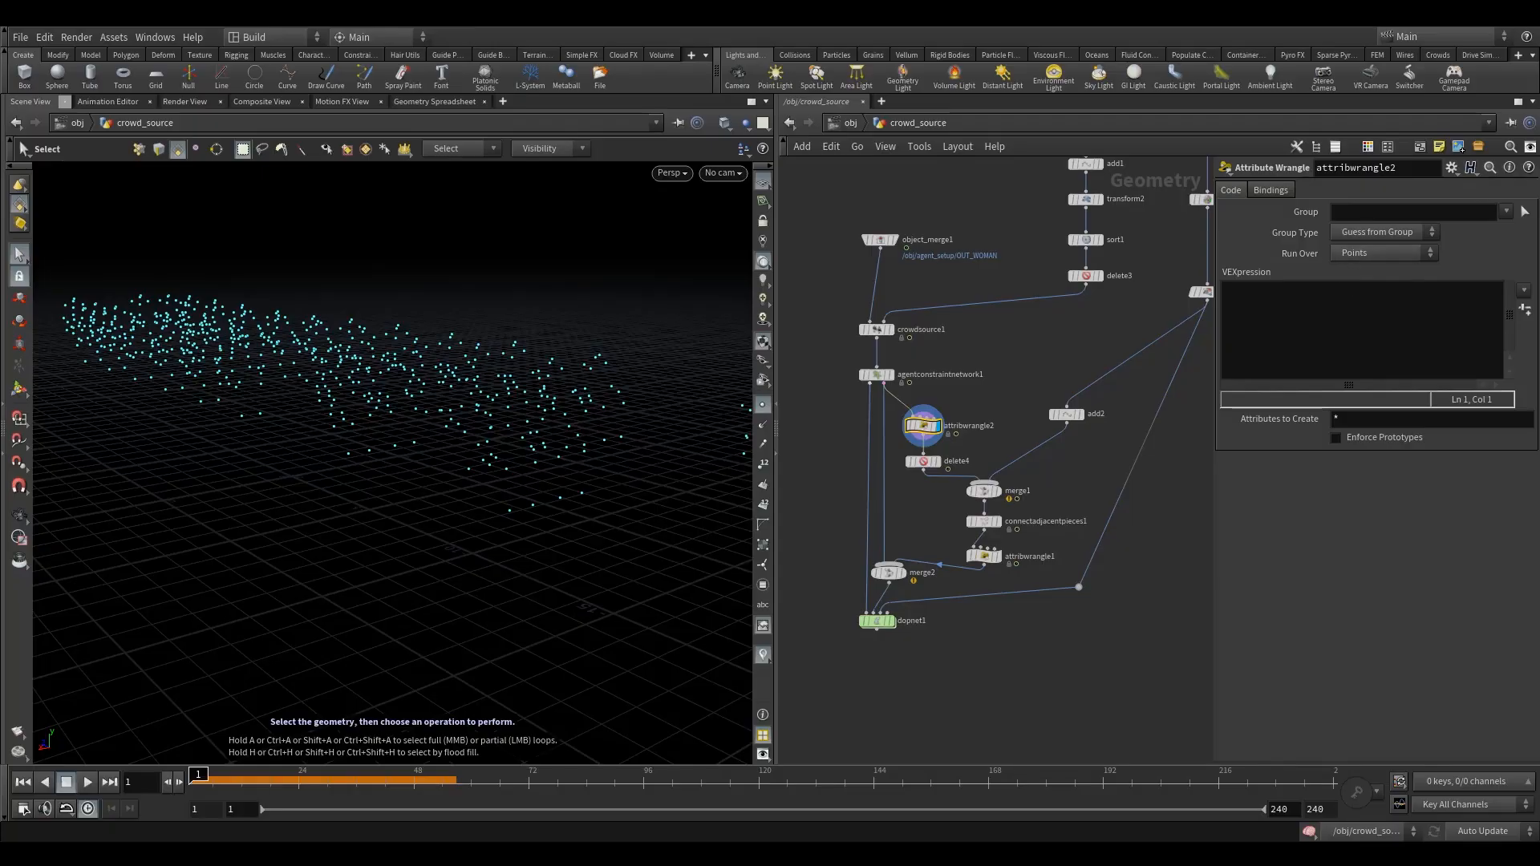
left_click(1289, 316)
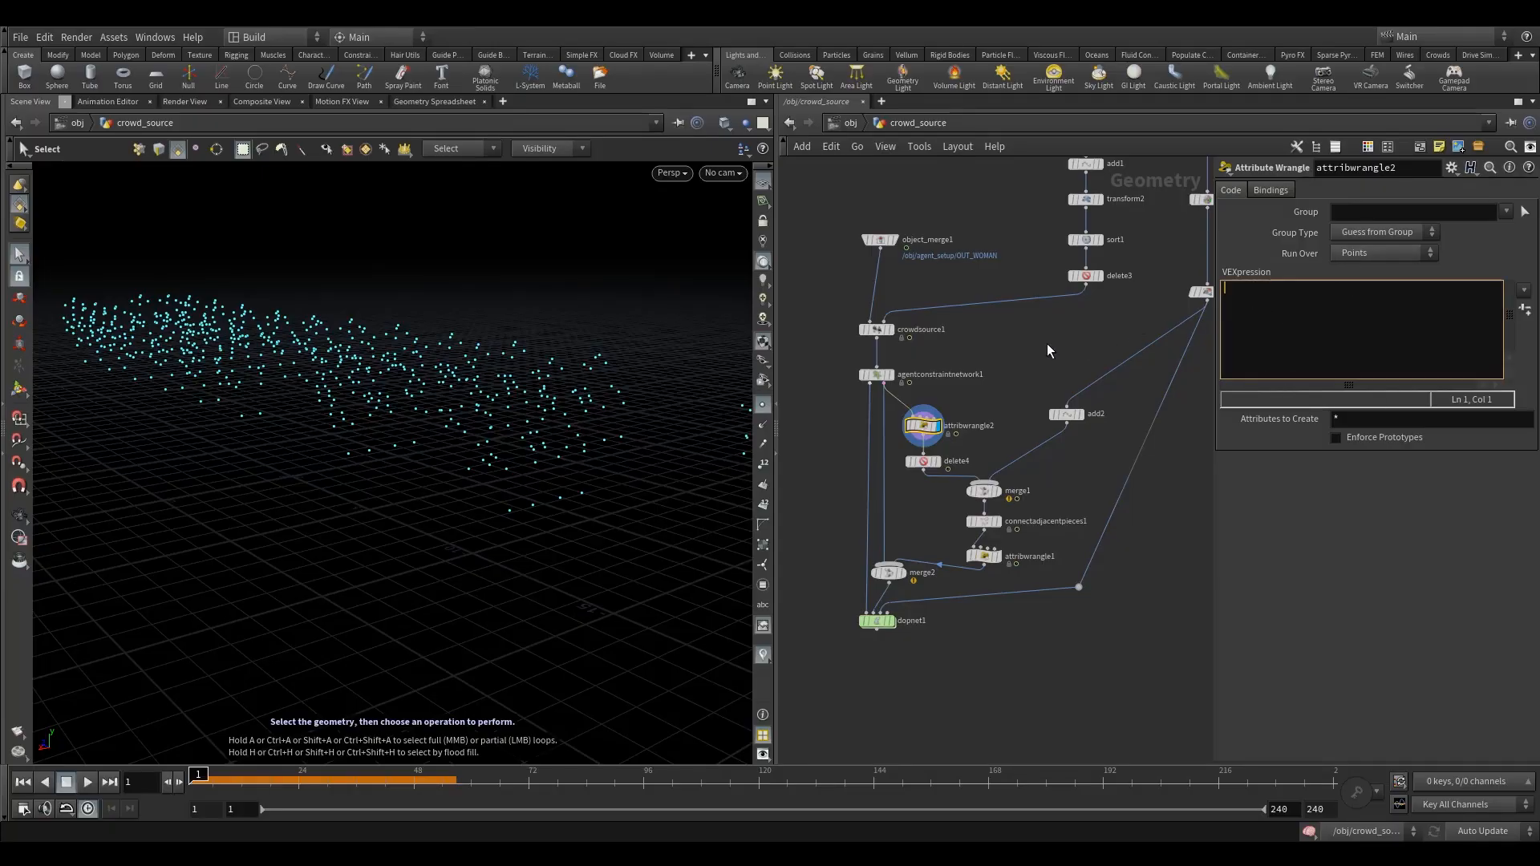
type("rand")
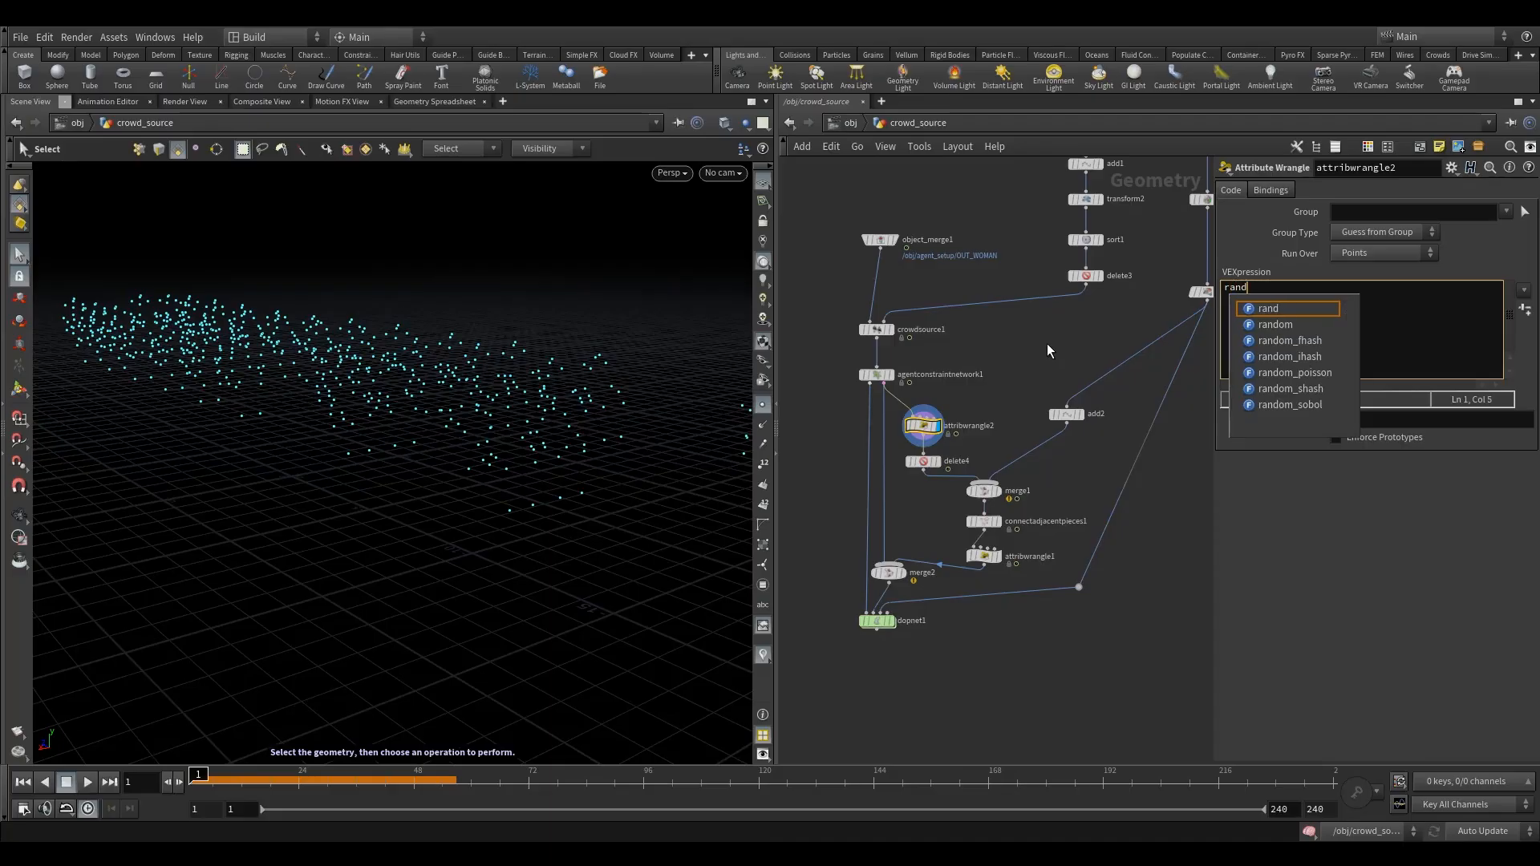
type("(")
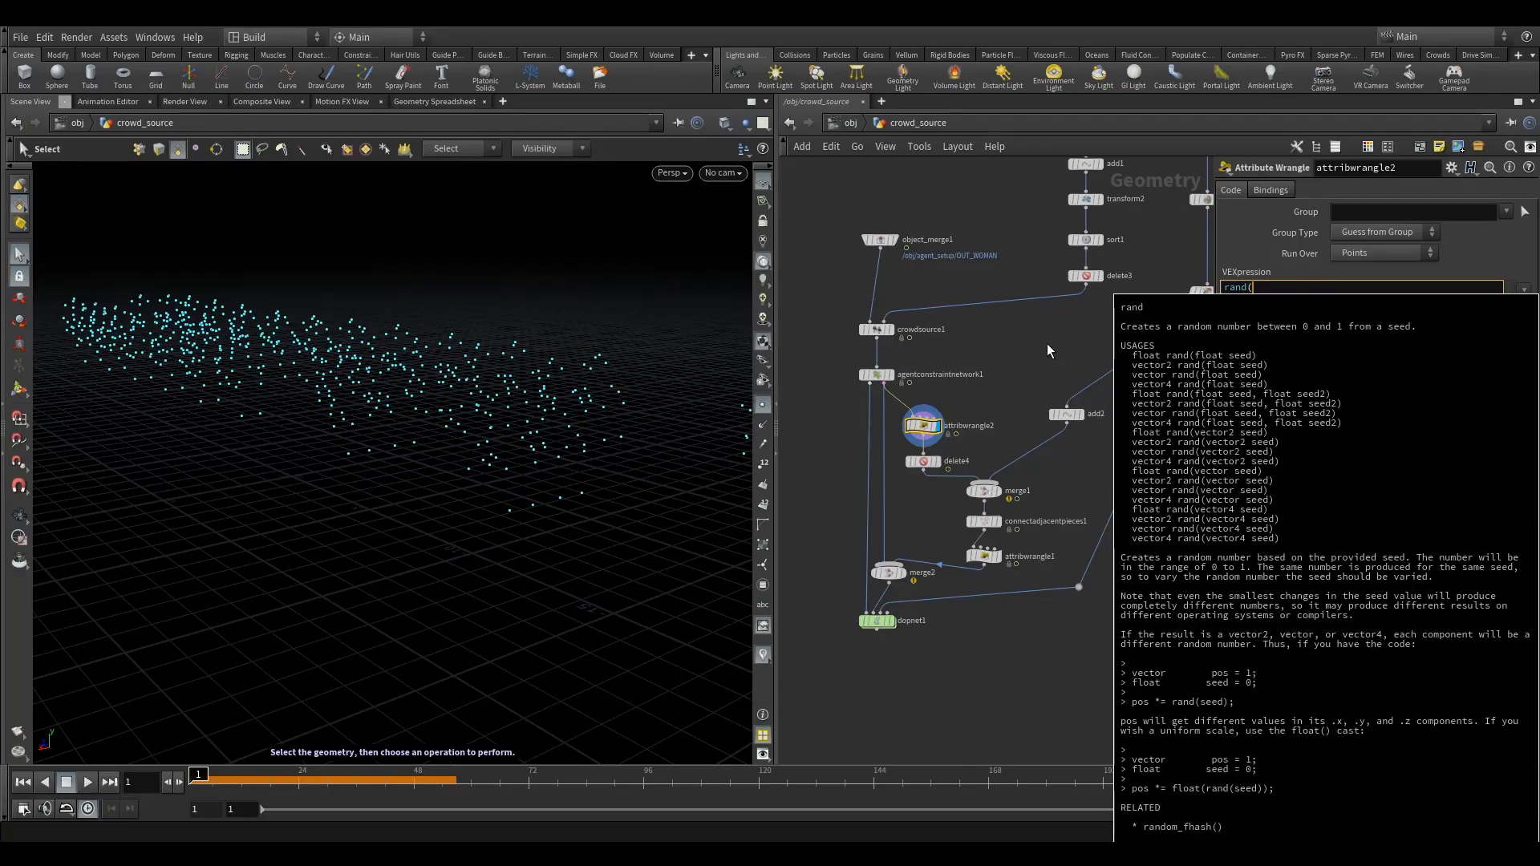
key("BackSpace")
key("BackSpace")
key("BackSpace")
key("BackSpace")
key("BackSpace")
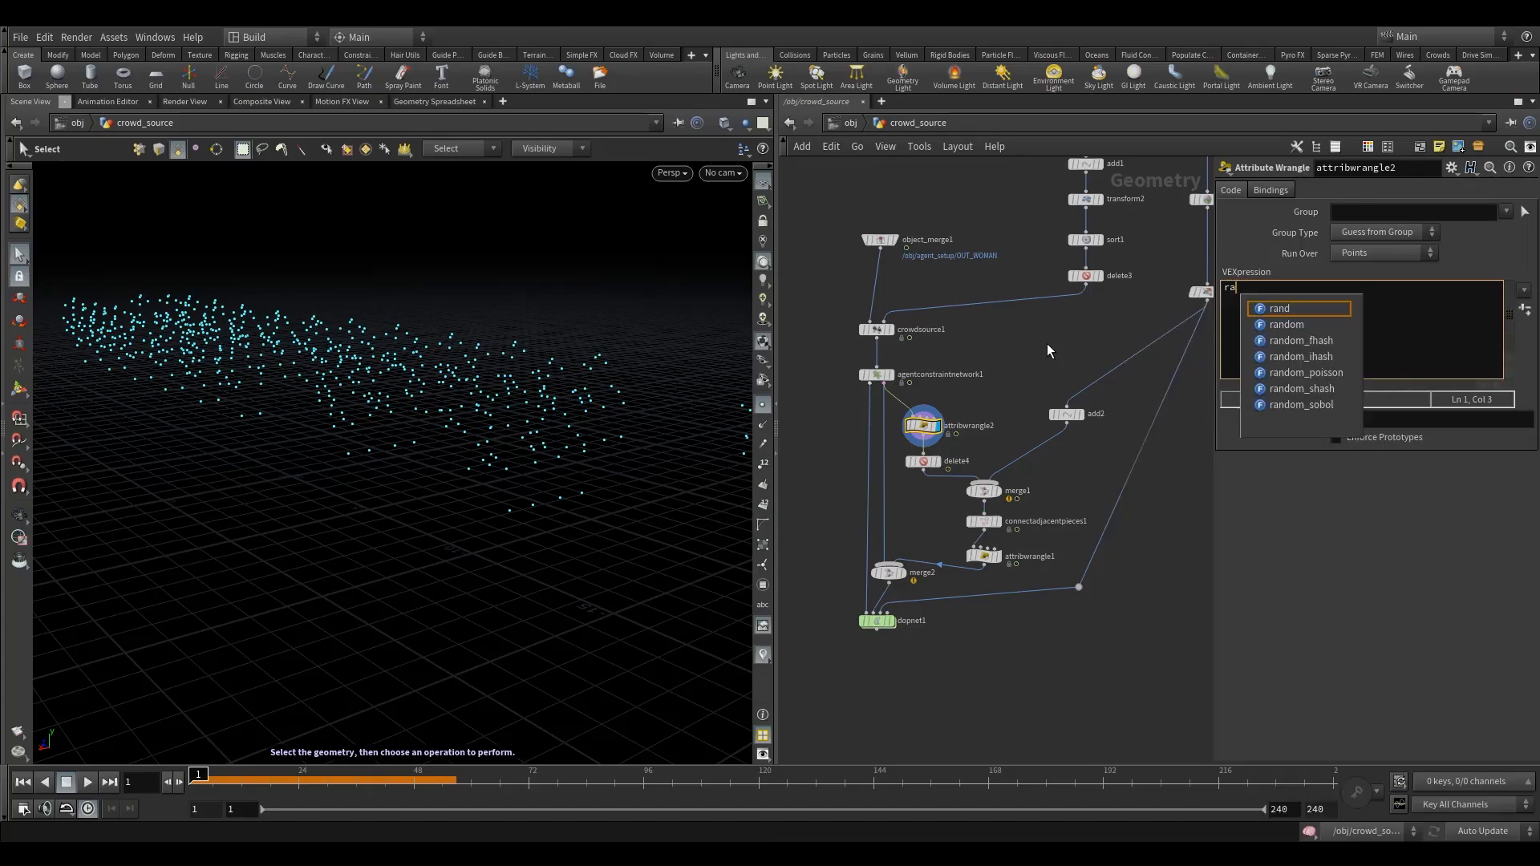
type("if")
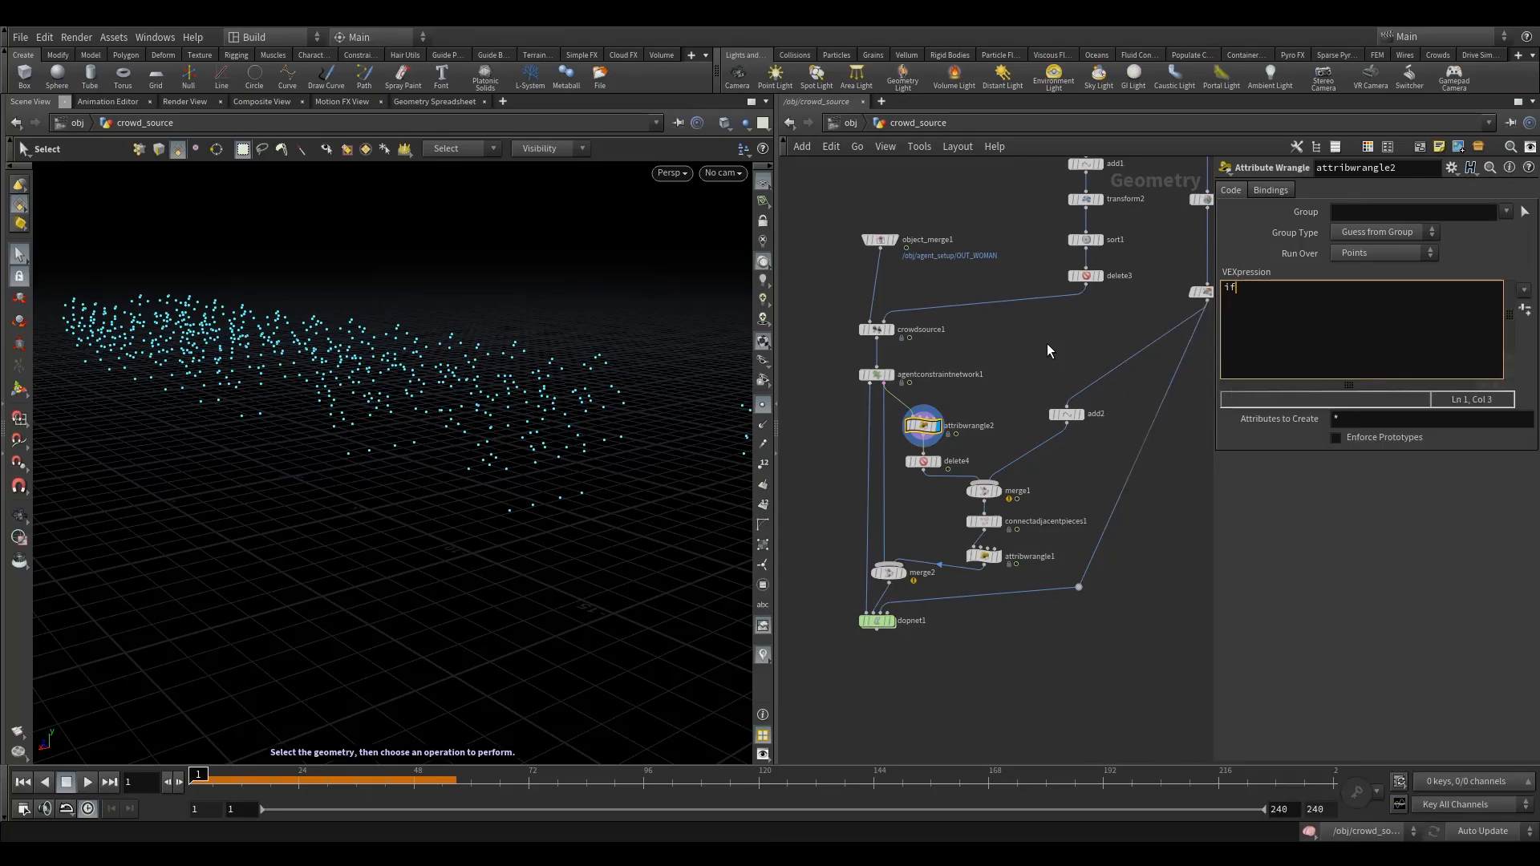
type("(rand")
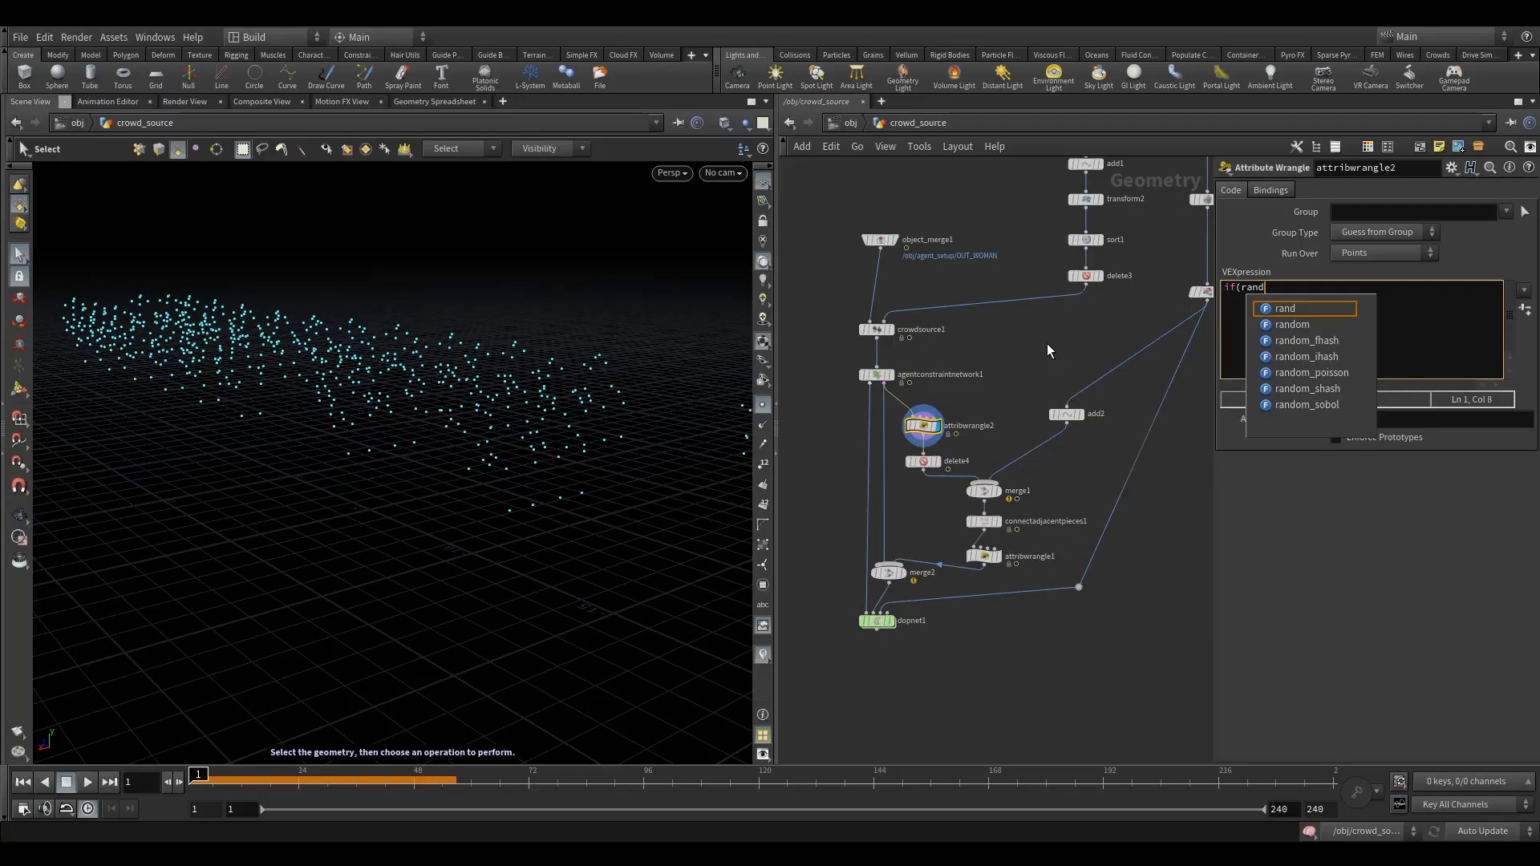
type("(")
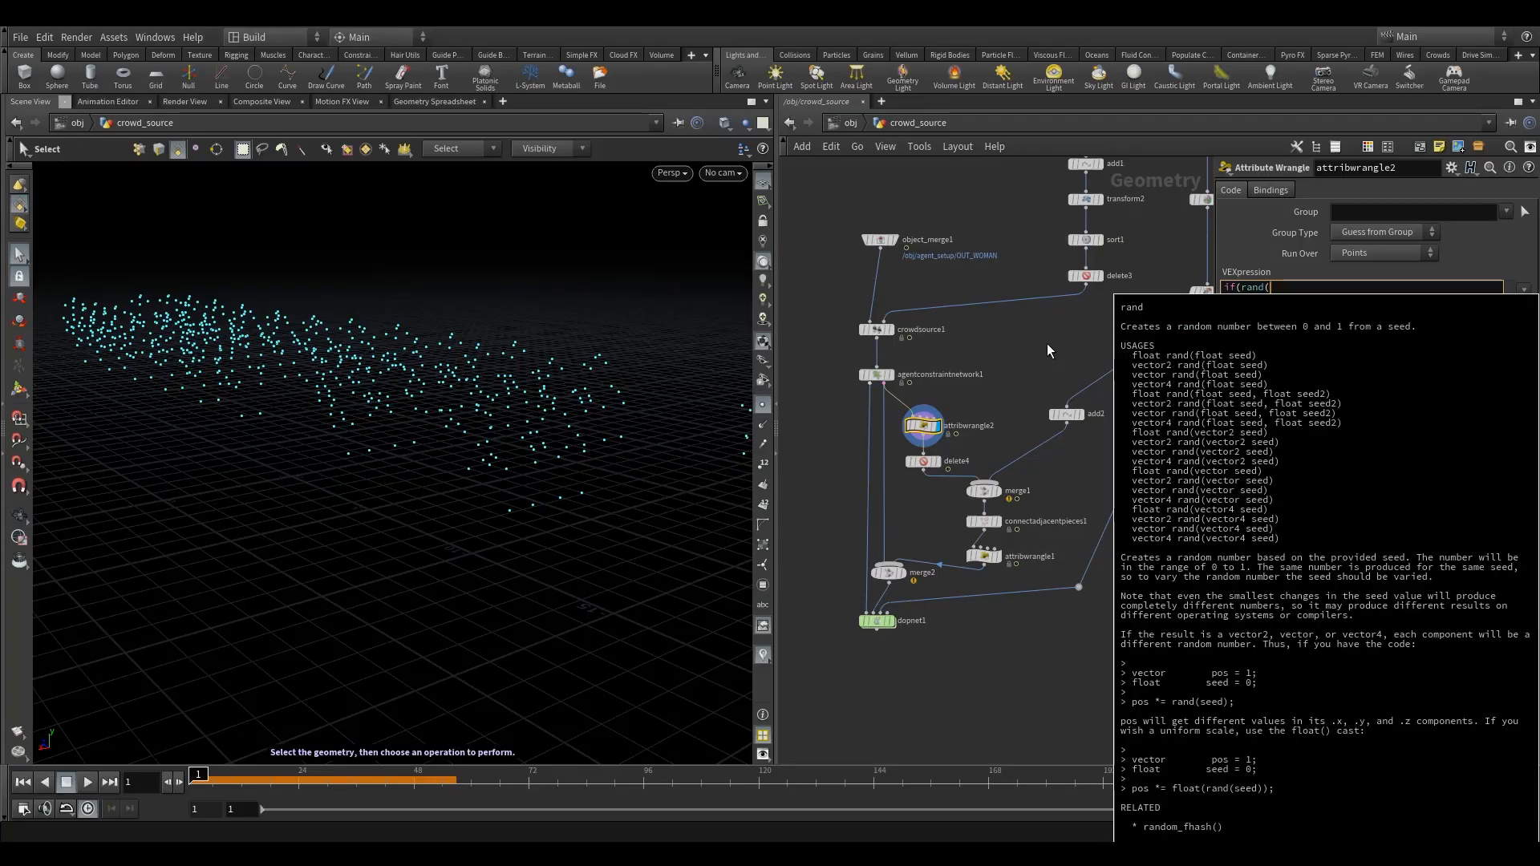
type("@")
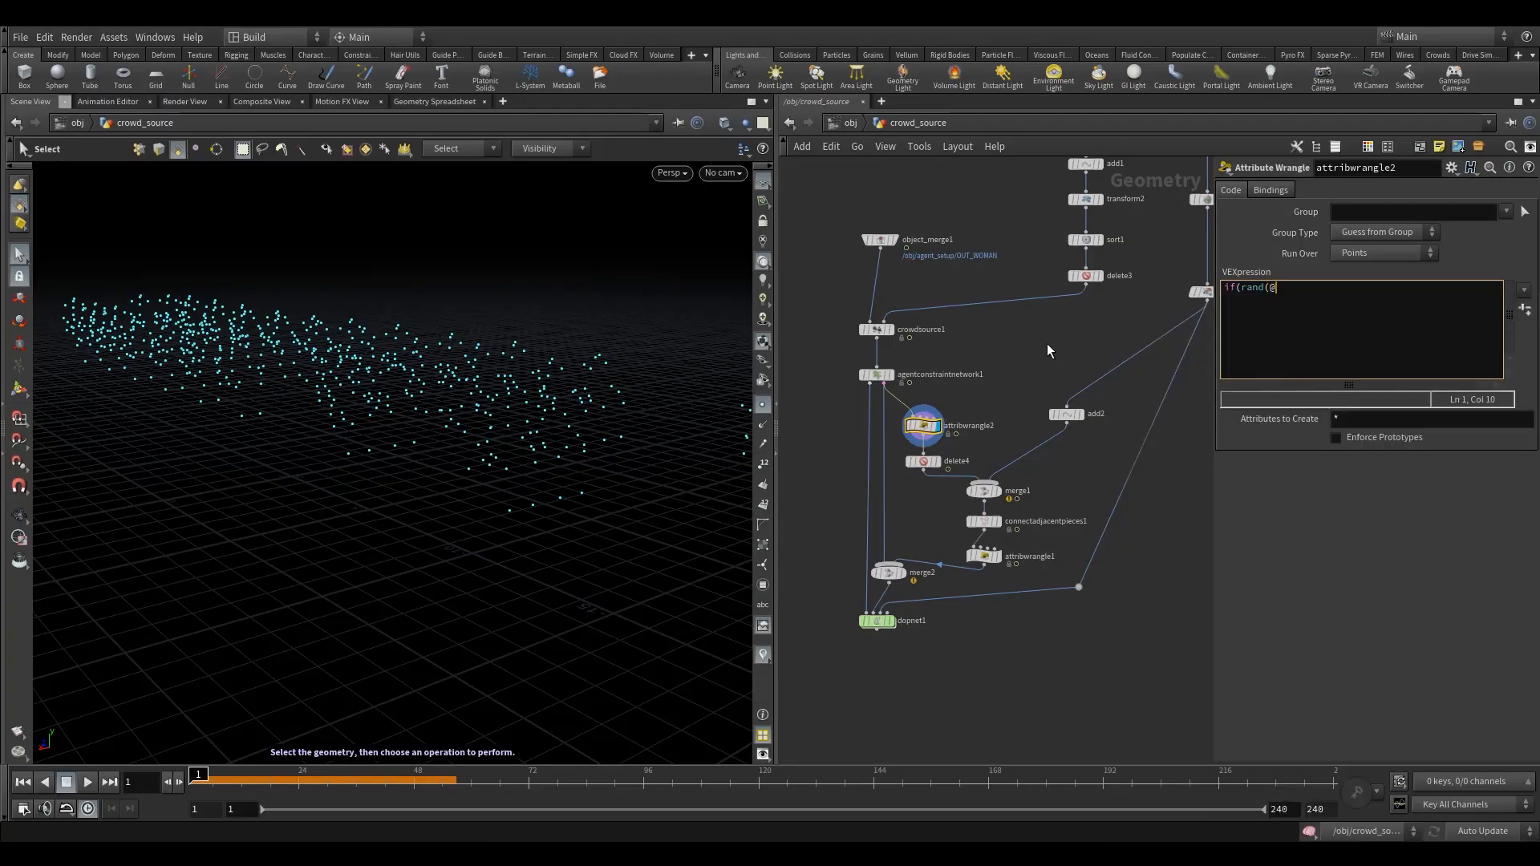
type("ptnum+chf")
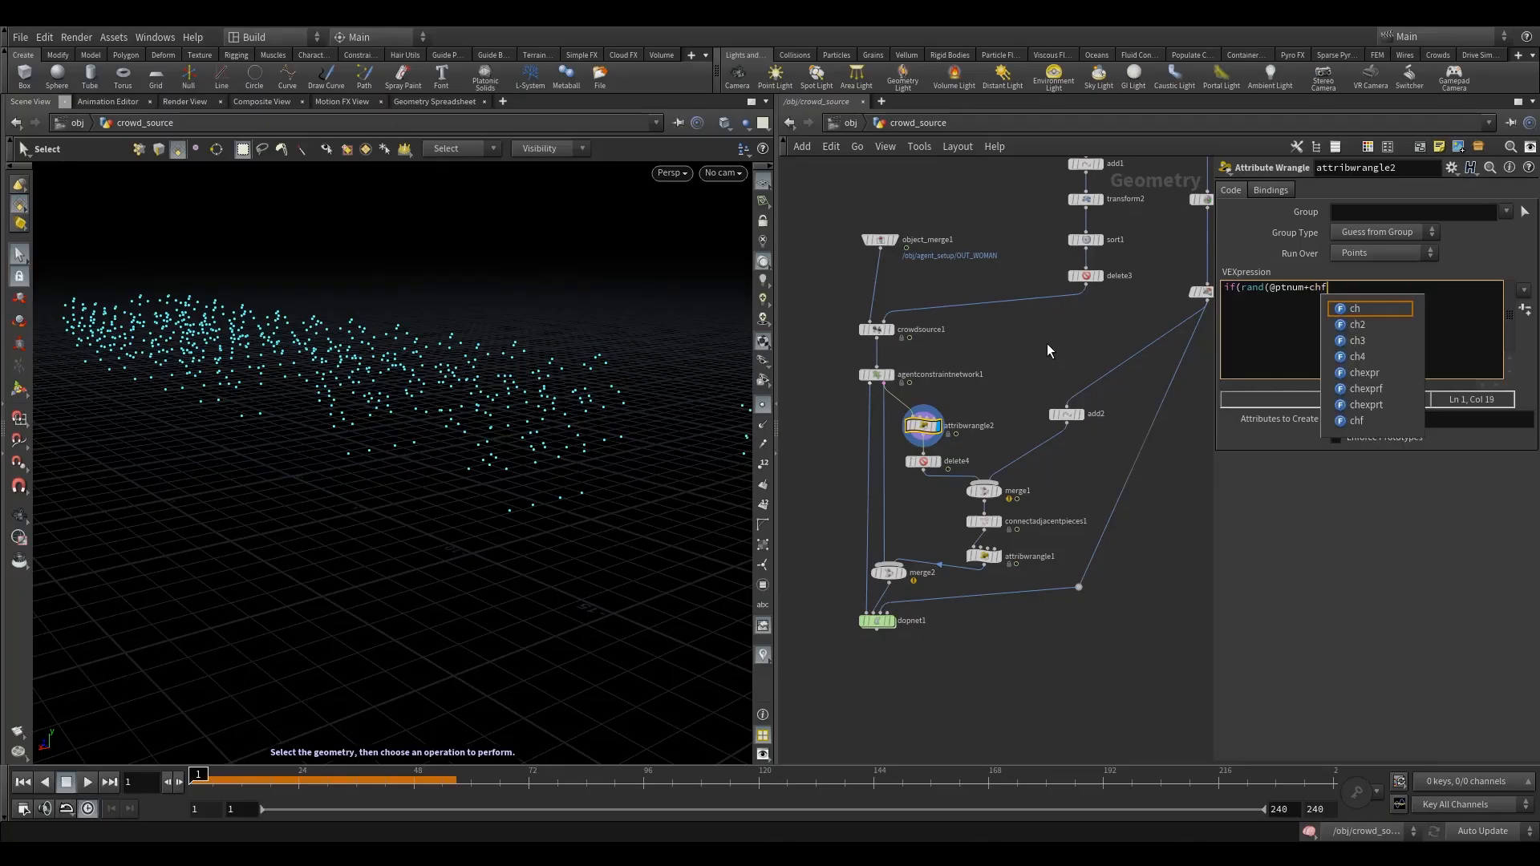
type("(")
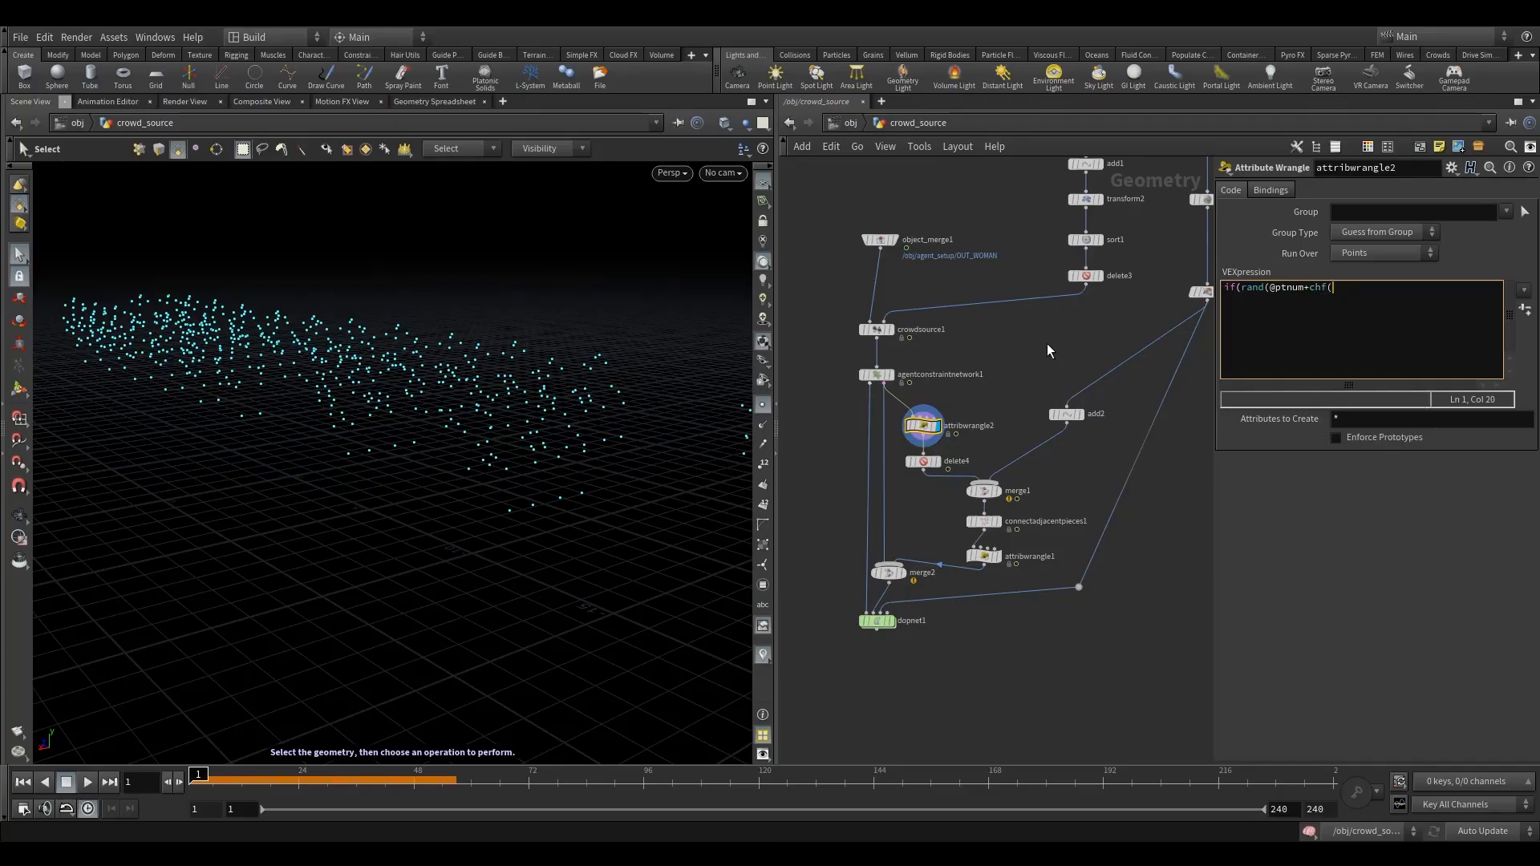
type("\"seed\"))")
left_click(1047, 344)
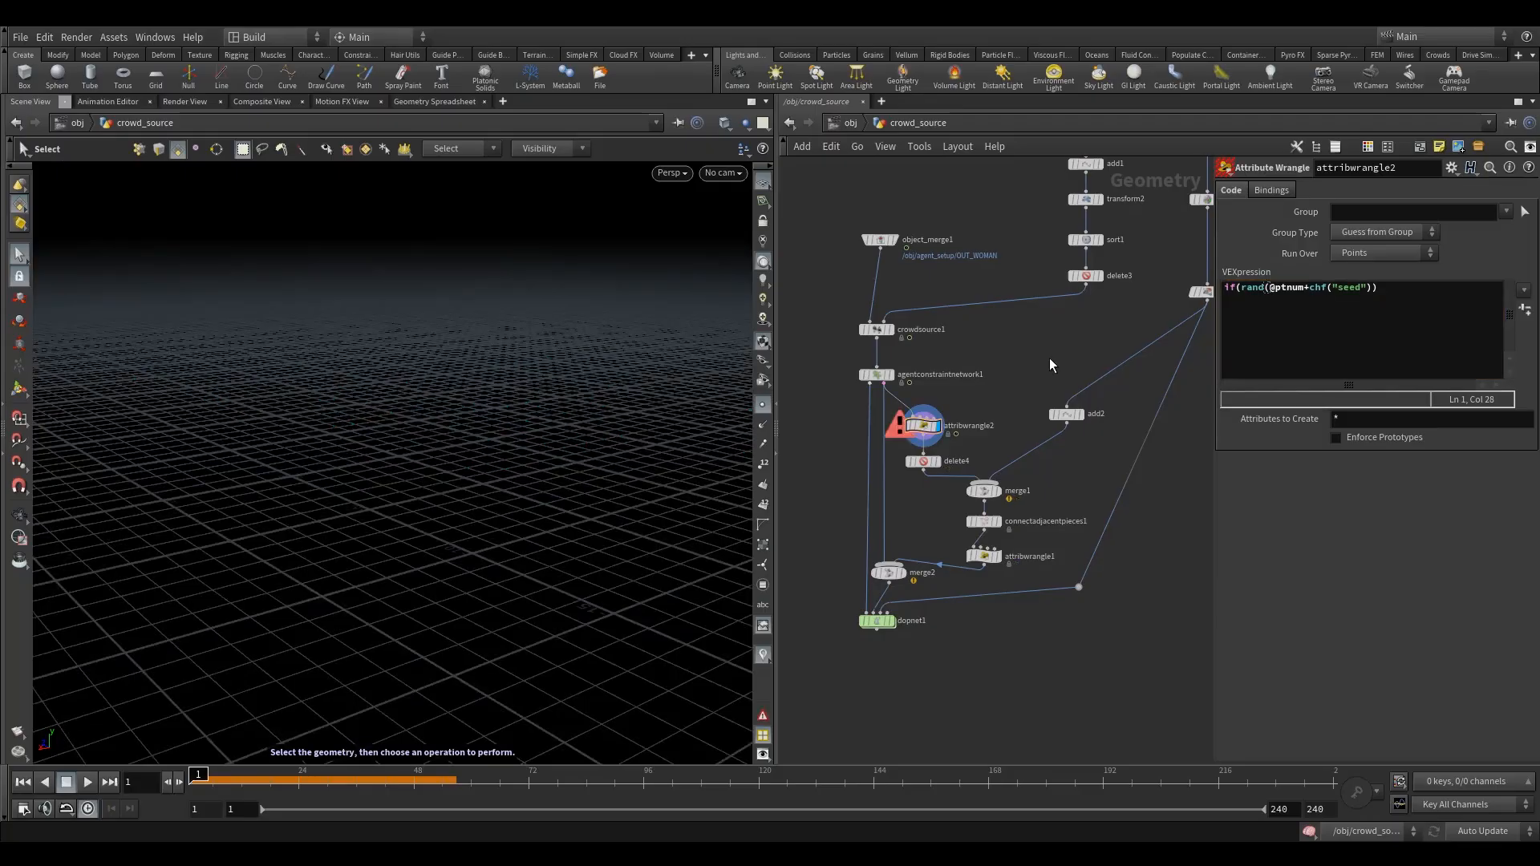
- Check the random sort and seed setup of the sort1 node and reselect attribwrangle2
middle_click_drag(1049, 358, 1021, 382)
left_click(1058, 263)
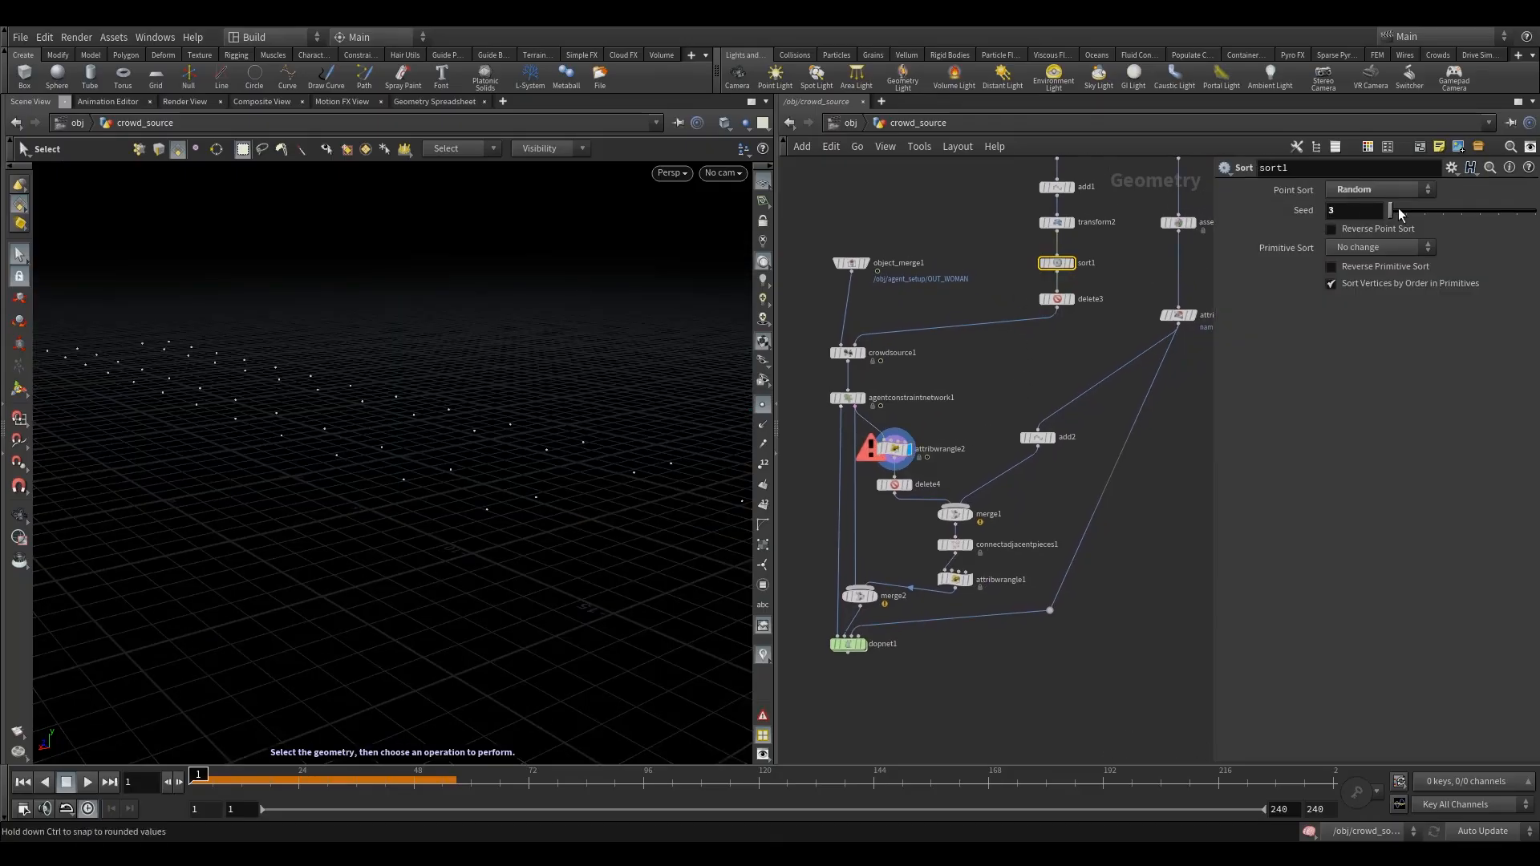
middle_click_drag(943, 436, 971, 401)
left_click(971, 403)
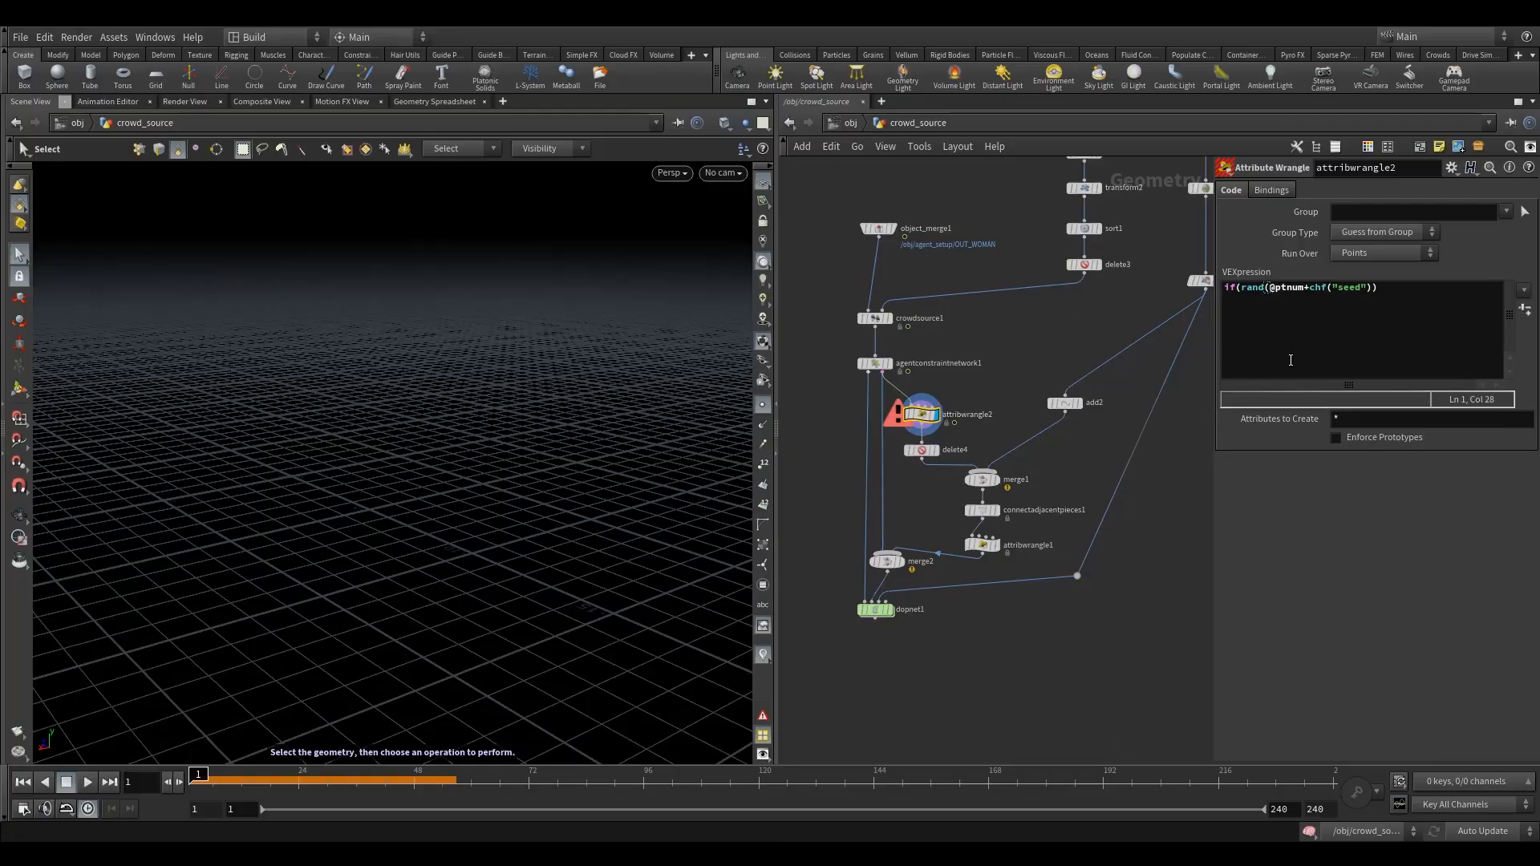
- Complete attribwrangle2's if condition by comparing the random value against a channel with <chf("delete"))
left_click(1388, 292)
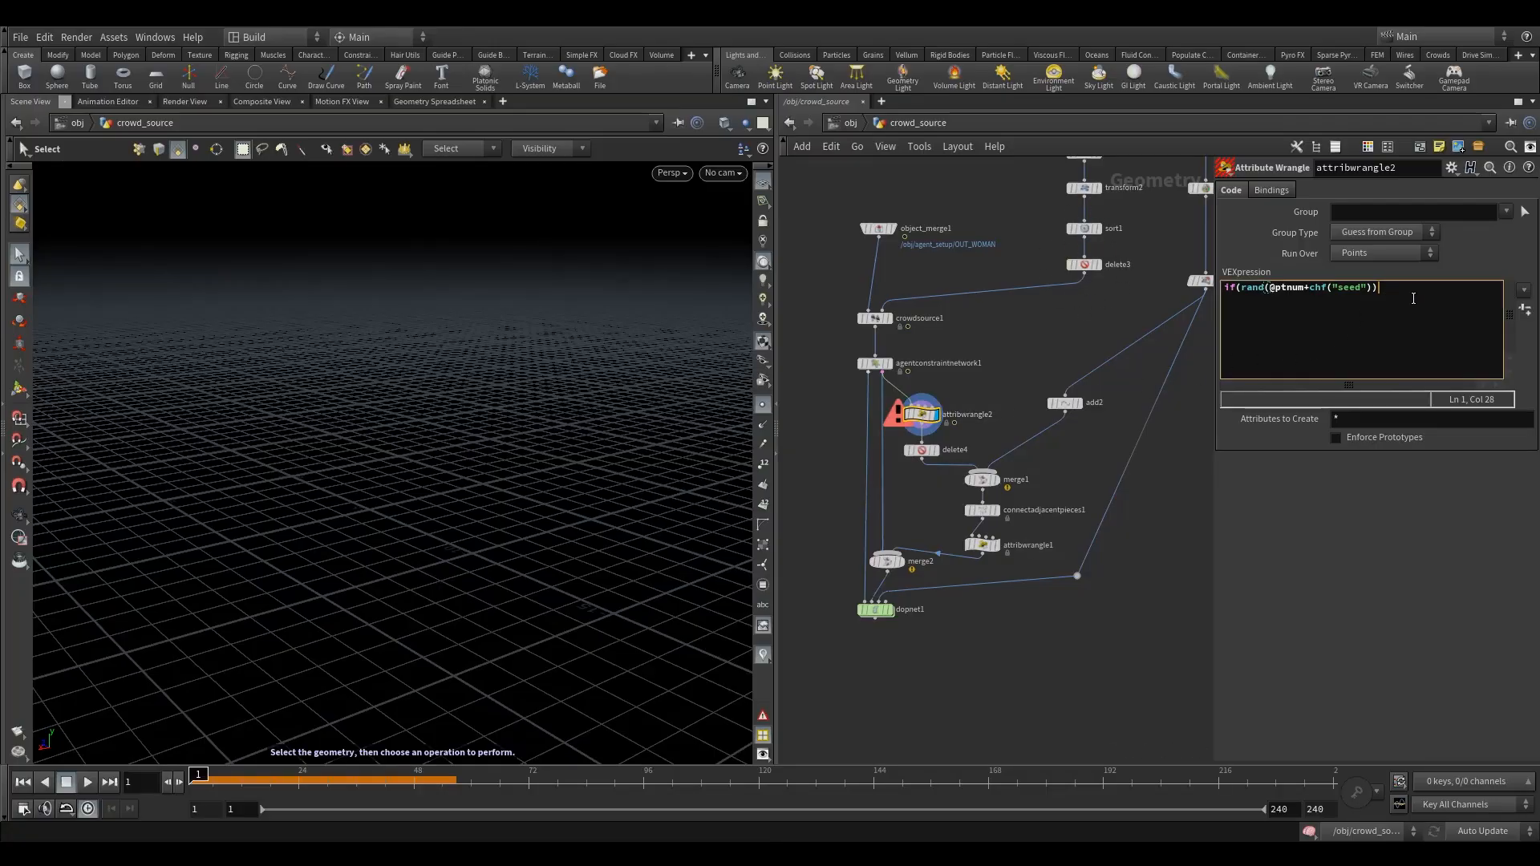
type("<c")
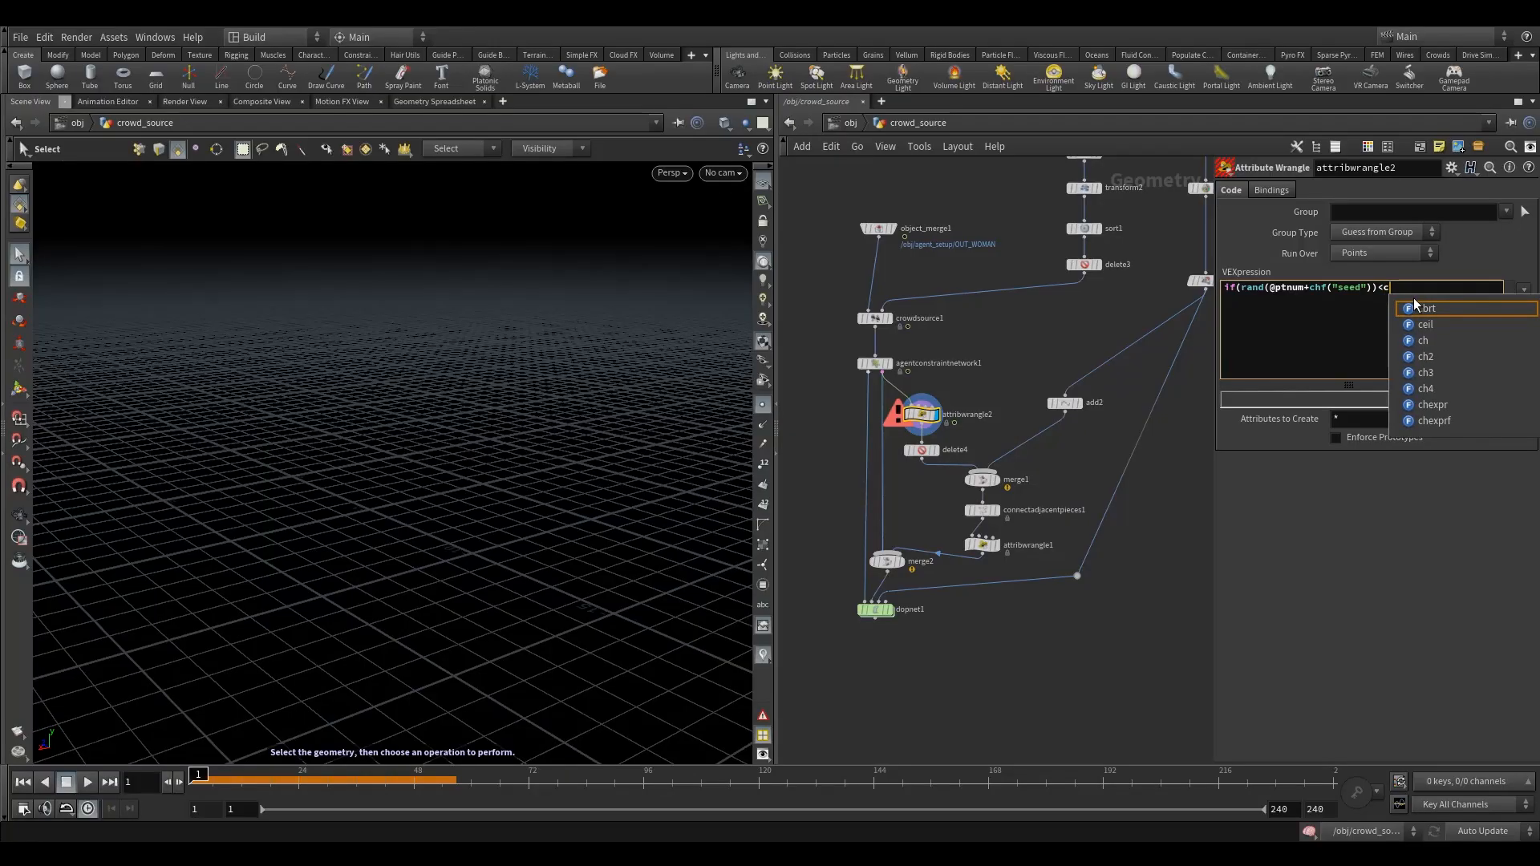
type("hf")
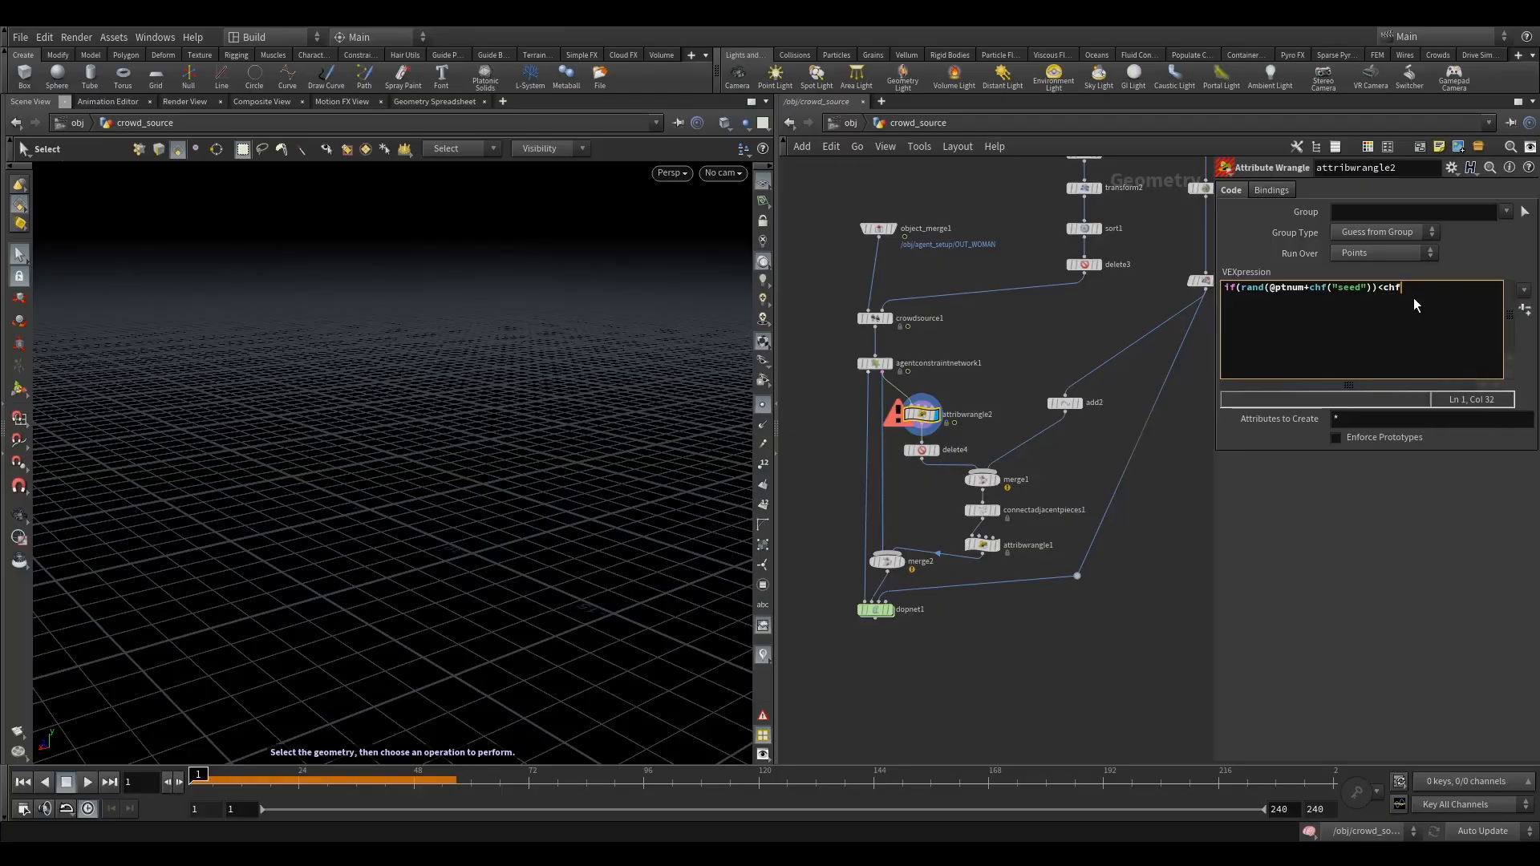
type("(\"delete\")){")
key("Return")
key("Return")
type("}")
type("removepo")
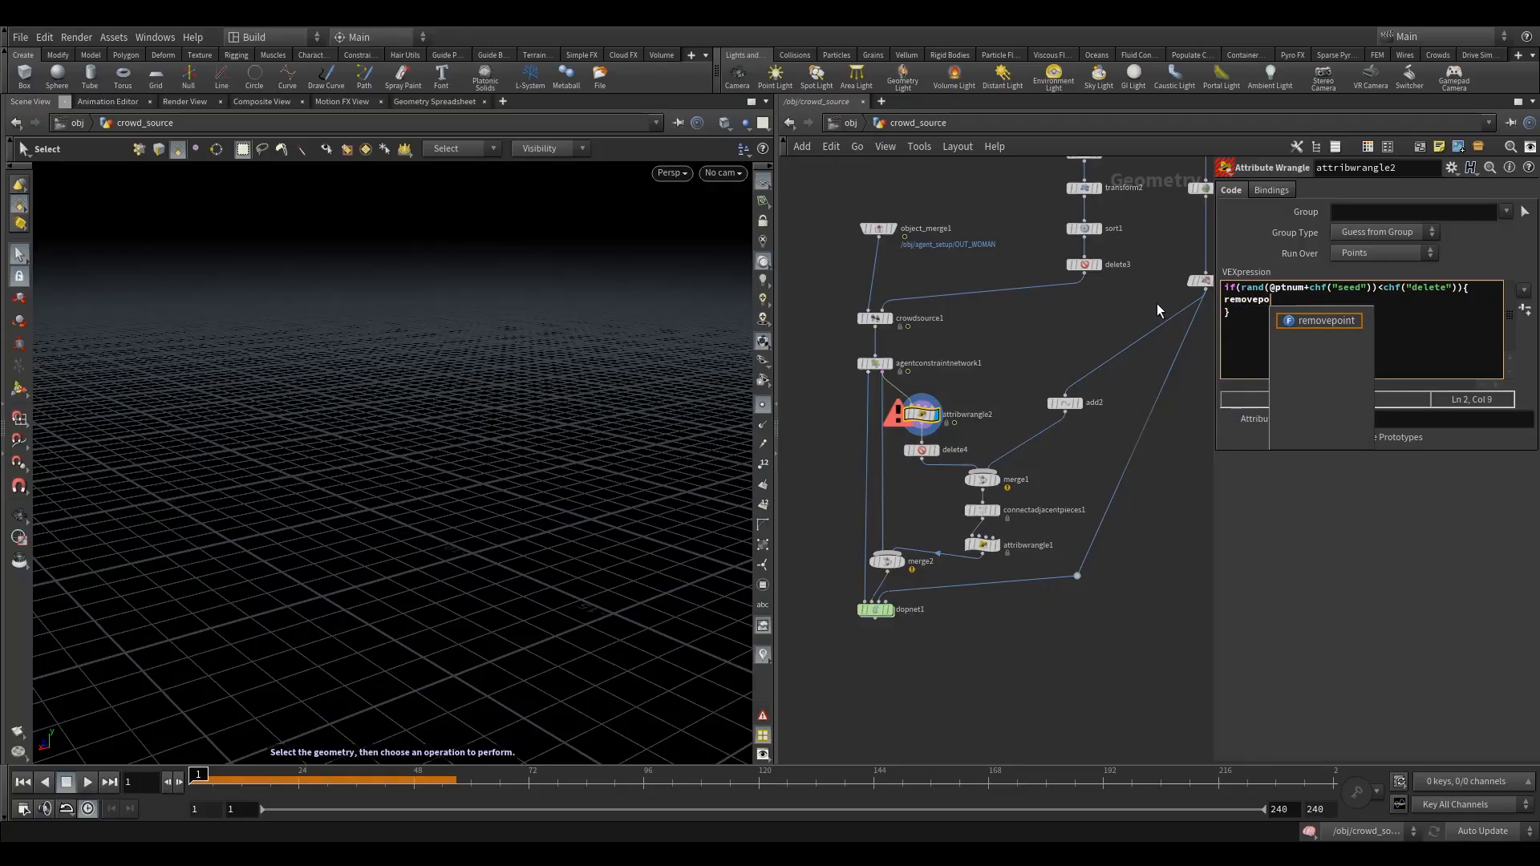
type("int")
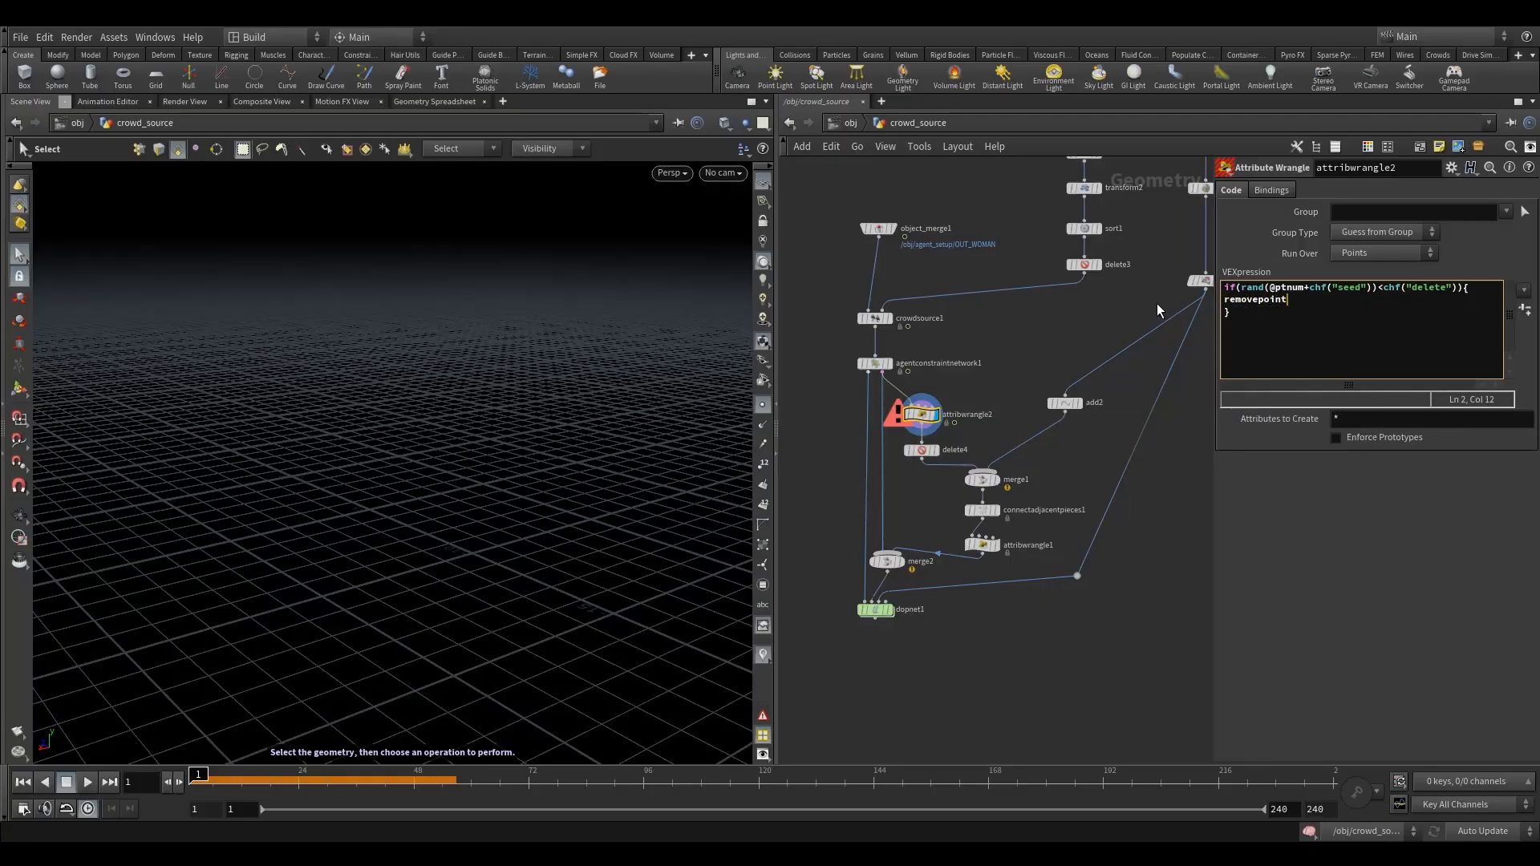
type("(")
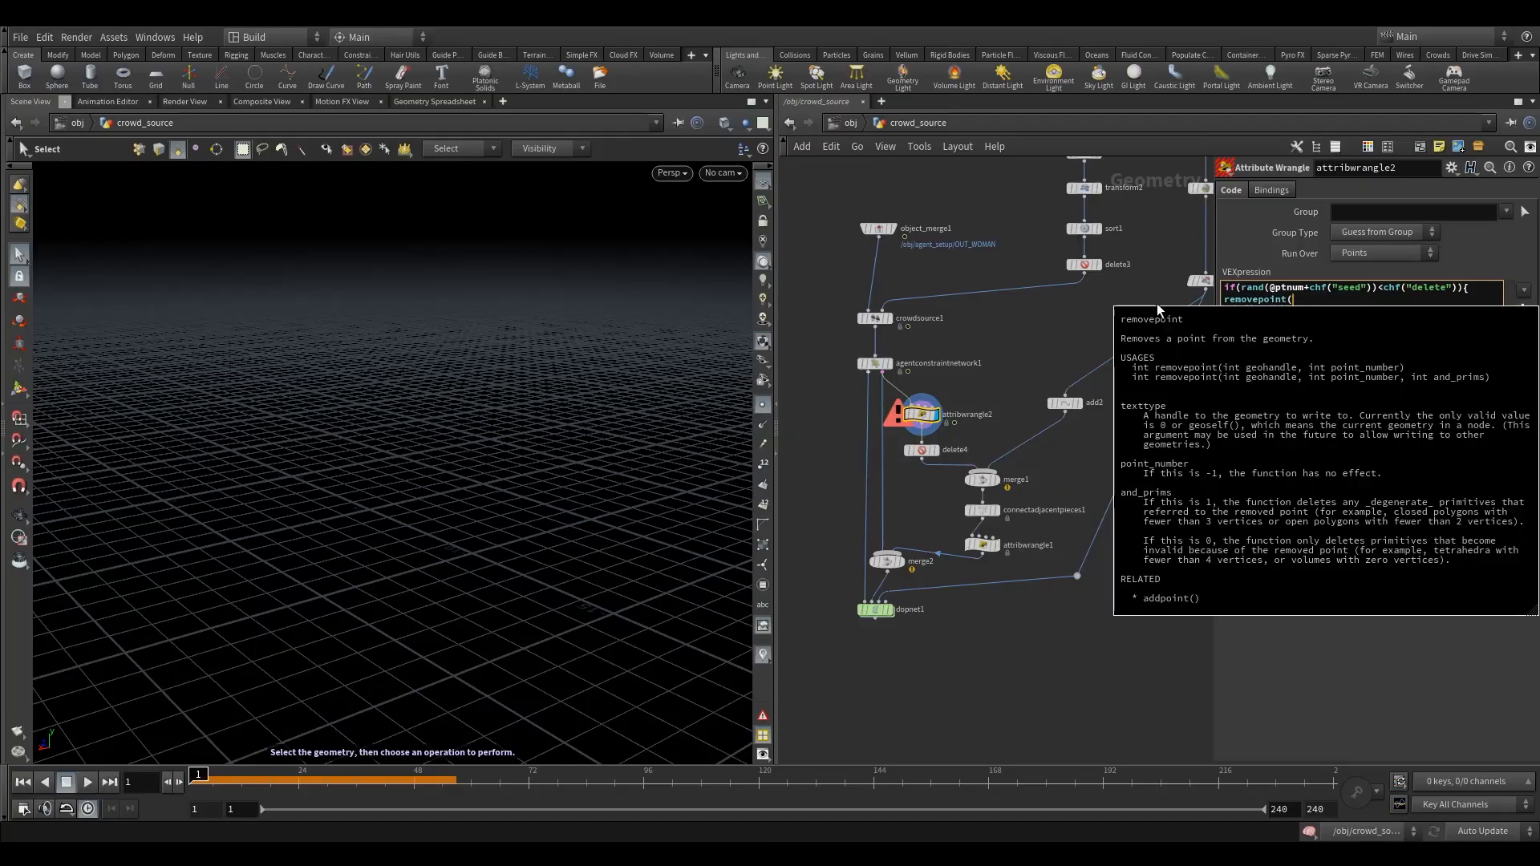
type("0")
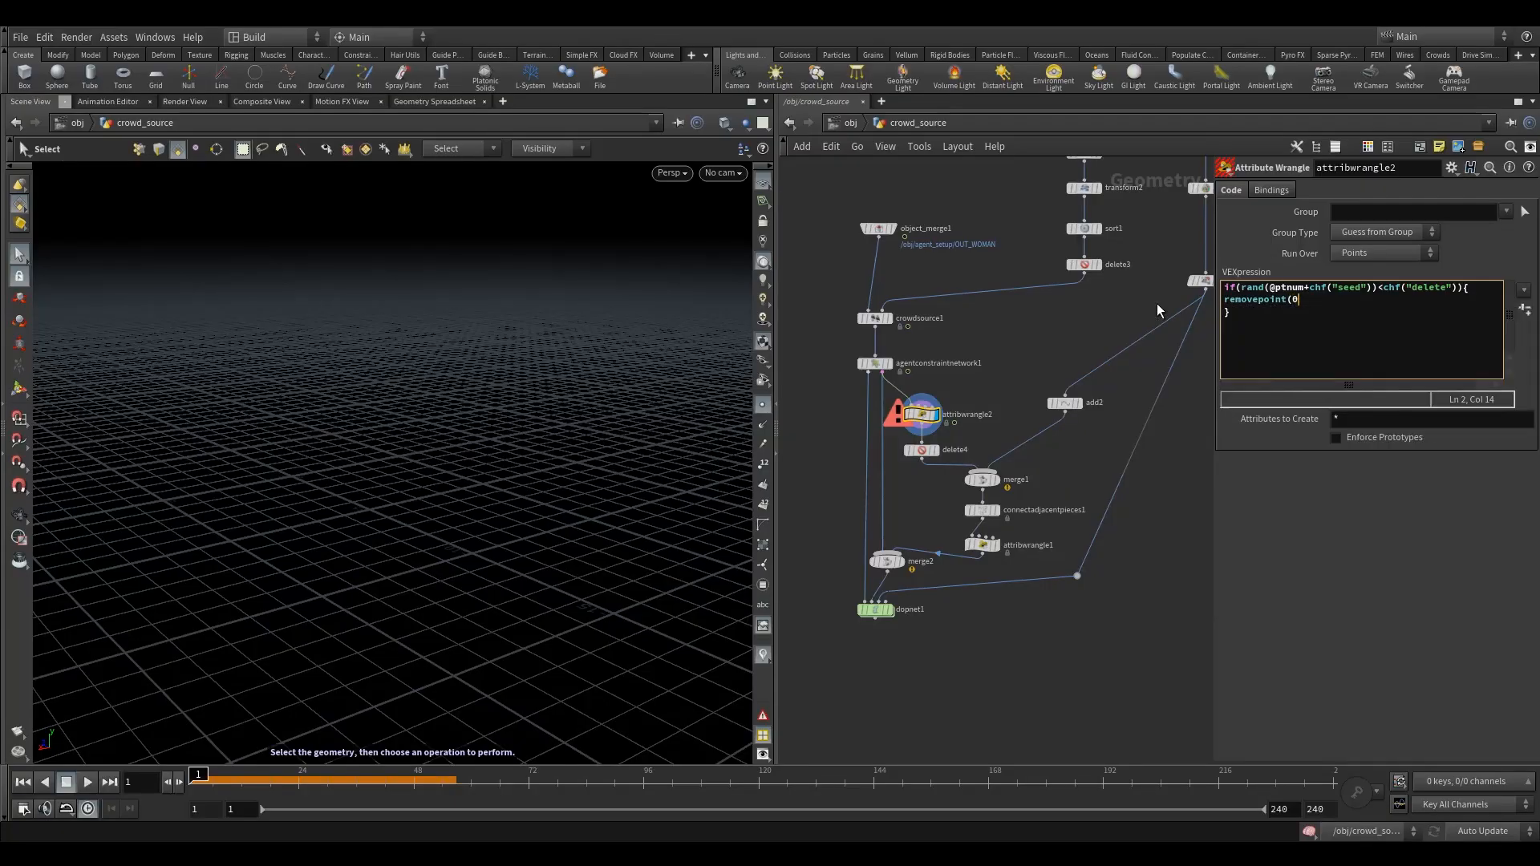
type(",@ptnum);")
- Apply attribwrangle2's expression, create its Seed and Delete parameters, and set Delete to 0.663
left_click(1157, 303)
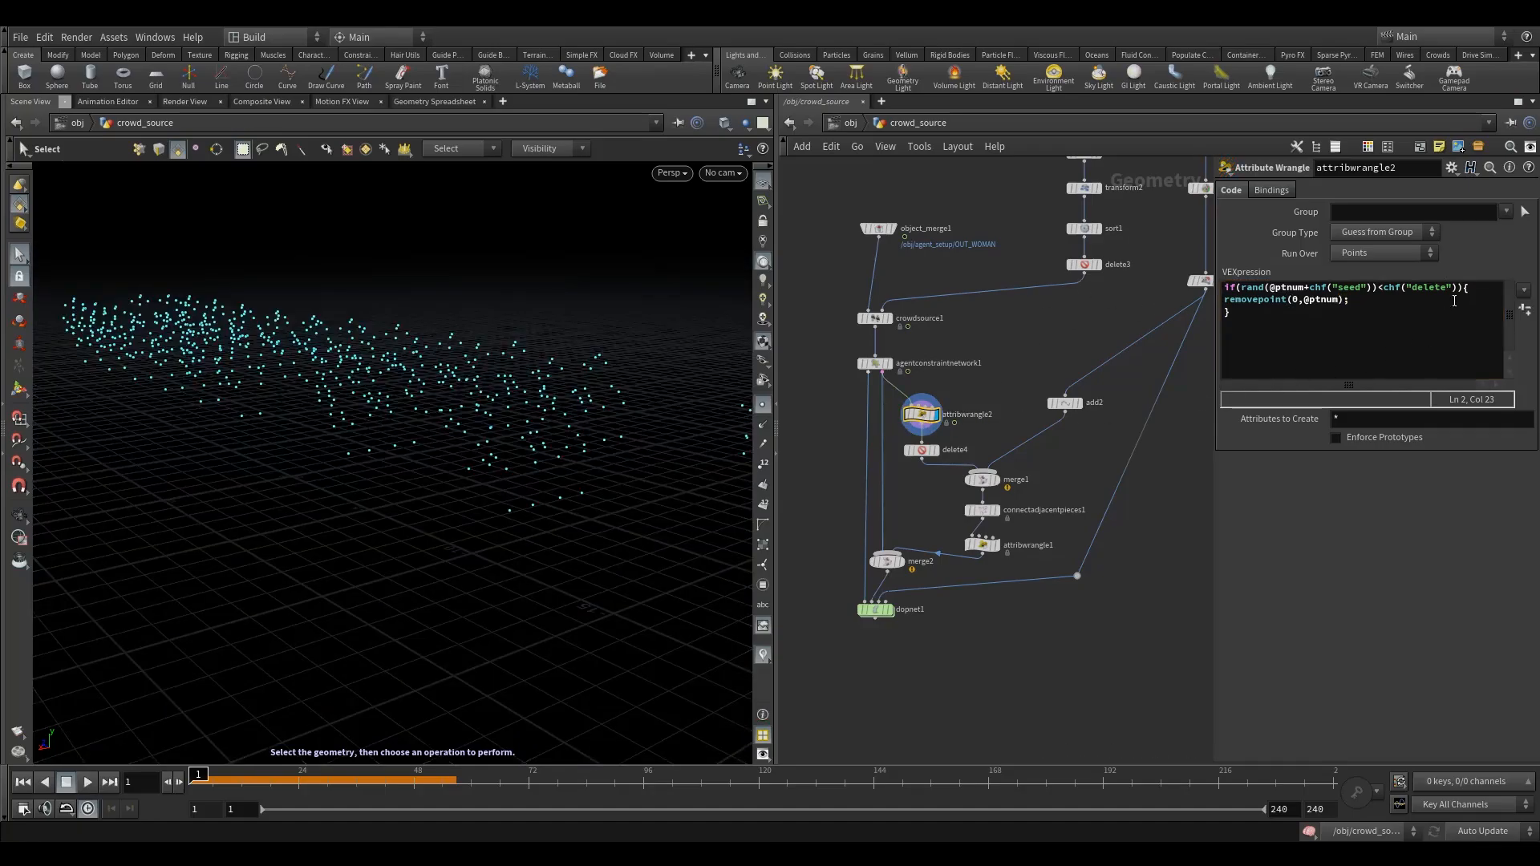
left_click(1525, 310)
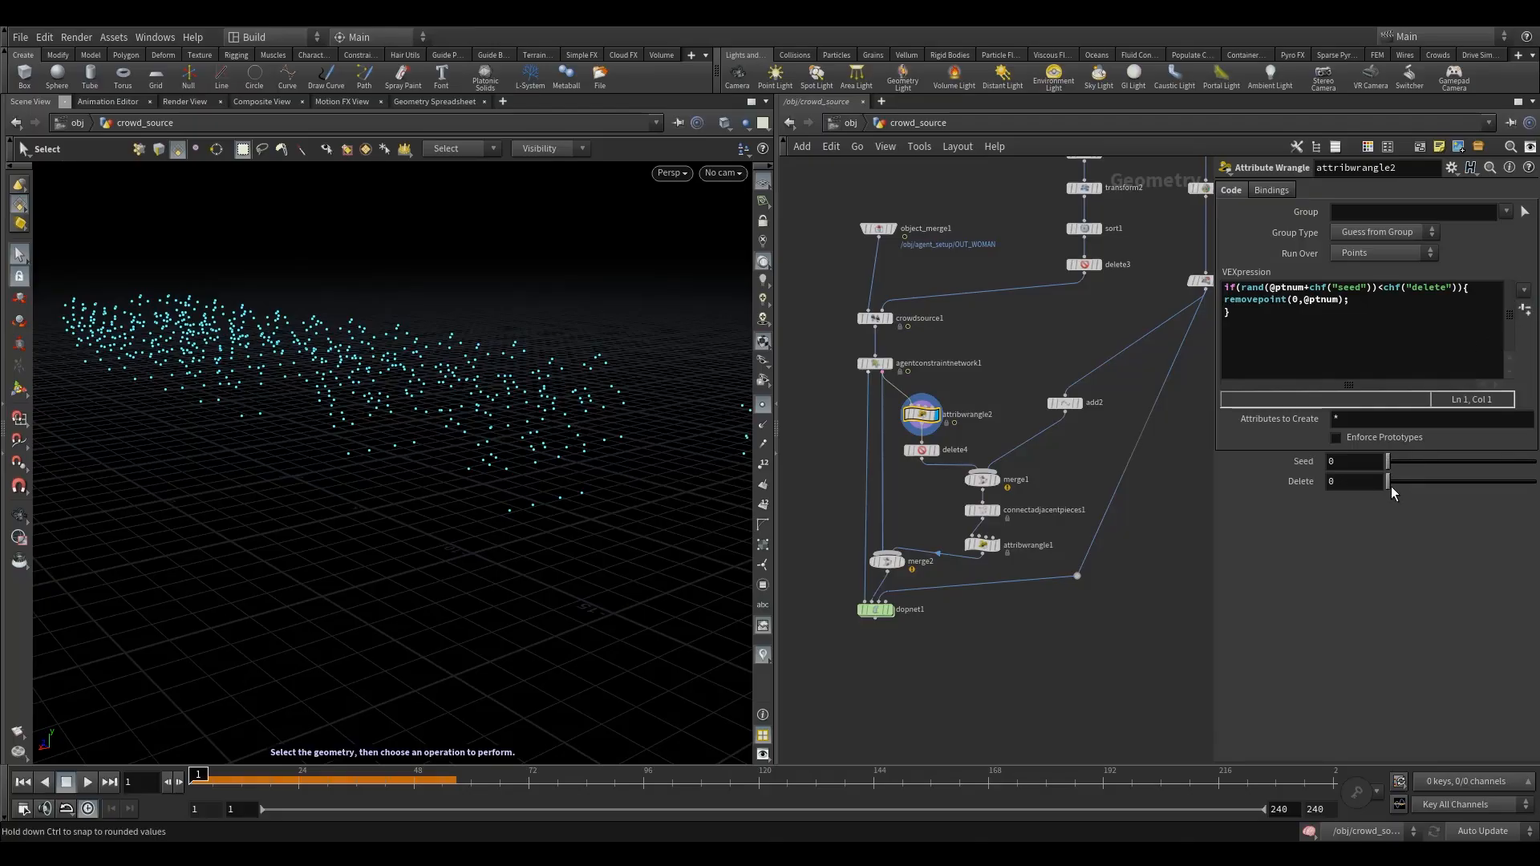
left_click_drag(1390, 484, 1486, 485)
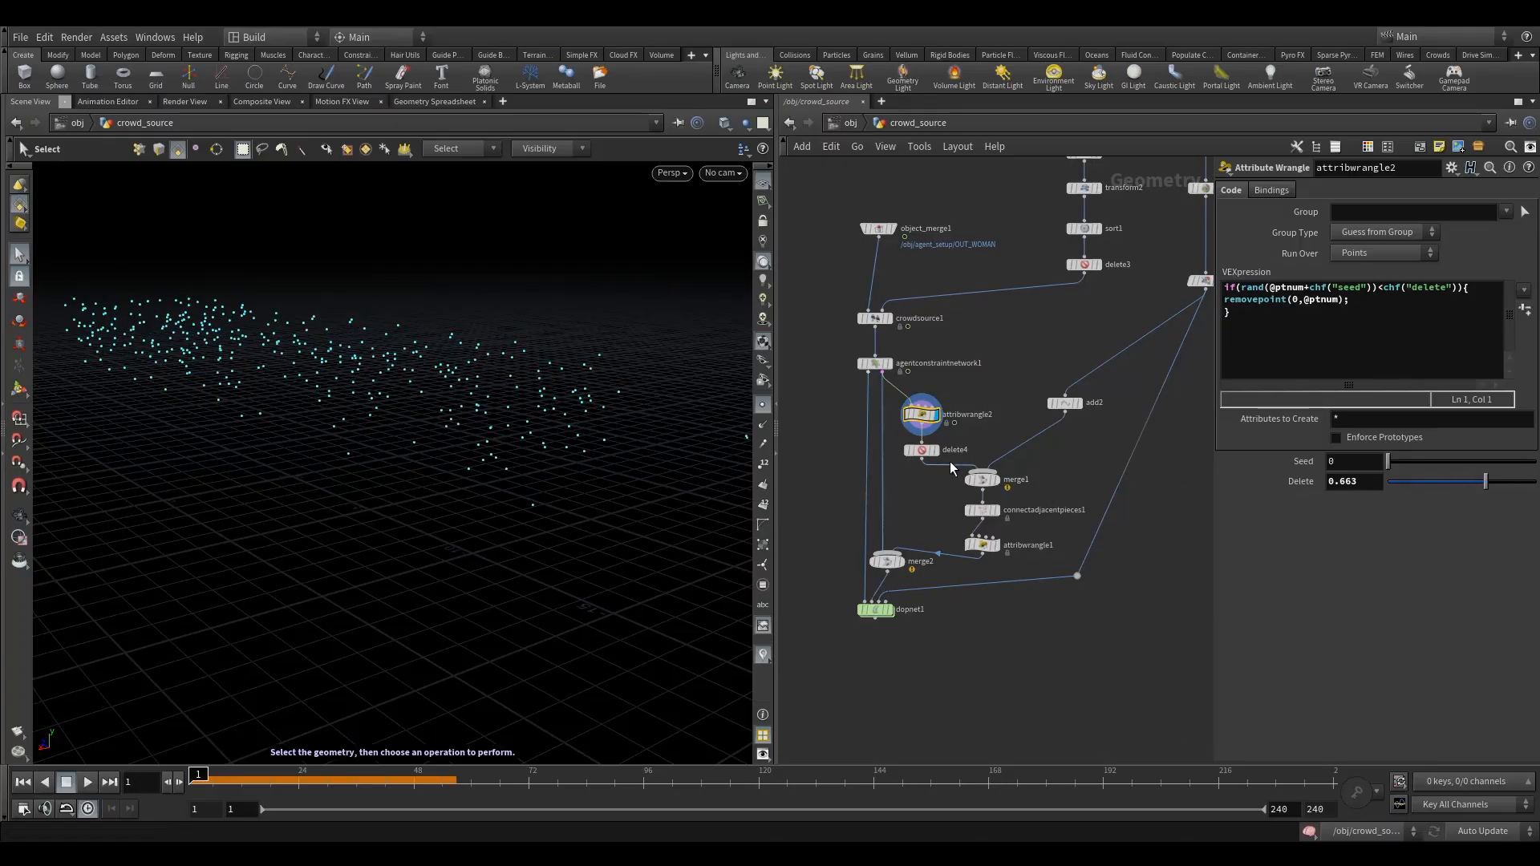
- Rewire attribwrangle2 to come after delete4 and set both its Seed and Delete parameters to 0.5
left_click_drag(939, 416, 1008, 405)
mouse_move(928, 453)
left_mouse_down()
mouse_move(932, 406)
mouse_move(959, 440)
mouse_move(936, 441)
left_mouse_up()
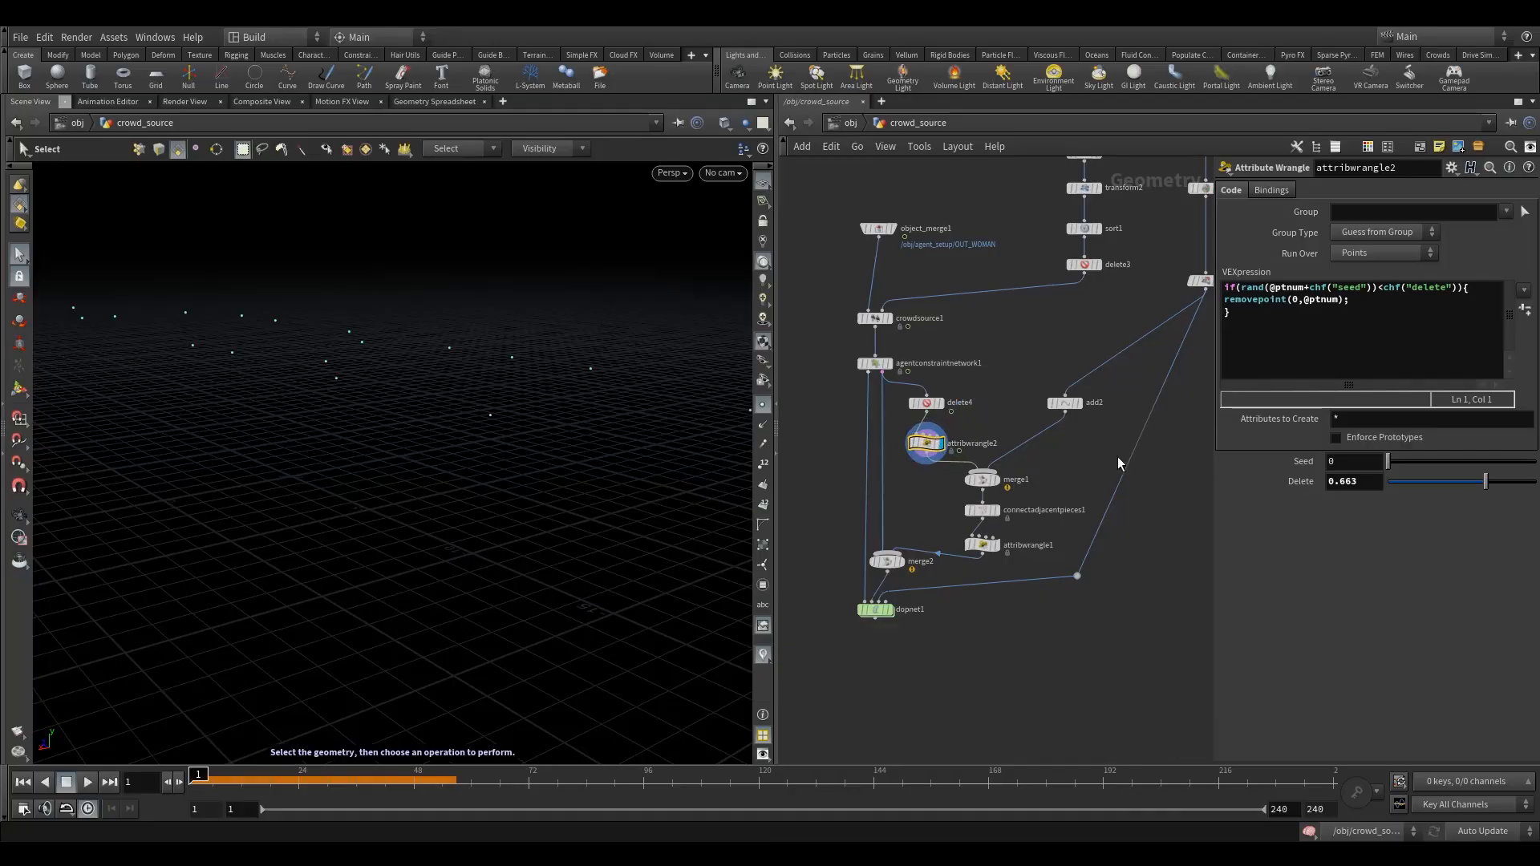
left_click_drag(1482, 486, 1472, 485)
left_click_drag(1351, 462, 1195, 453)
type(".5")
key("Tab")
type(".5")
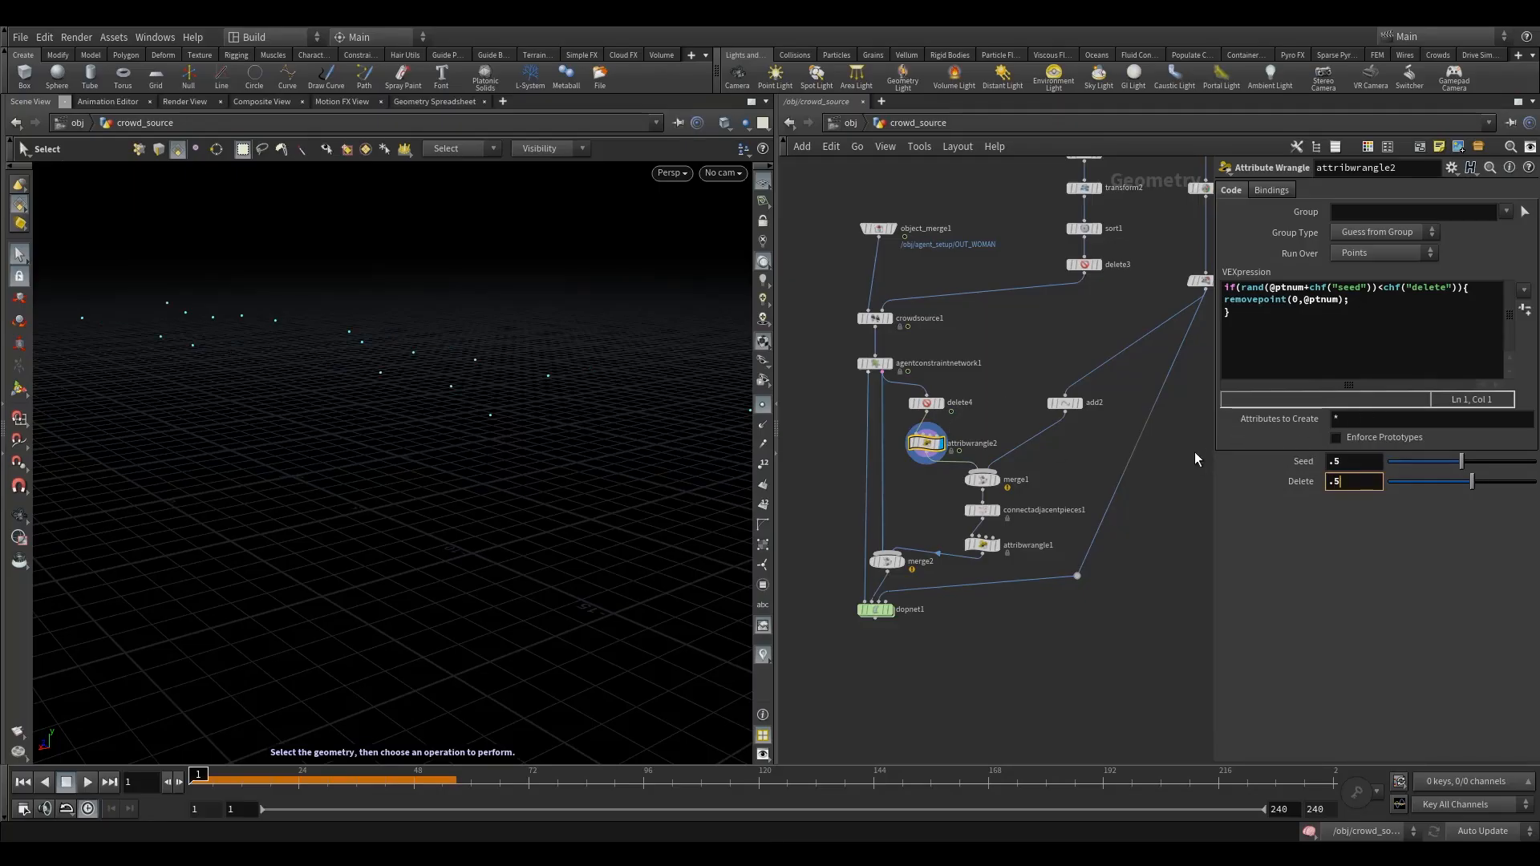
left_click(1023, 405)
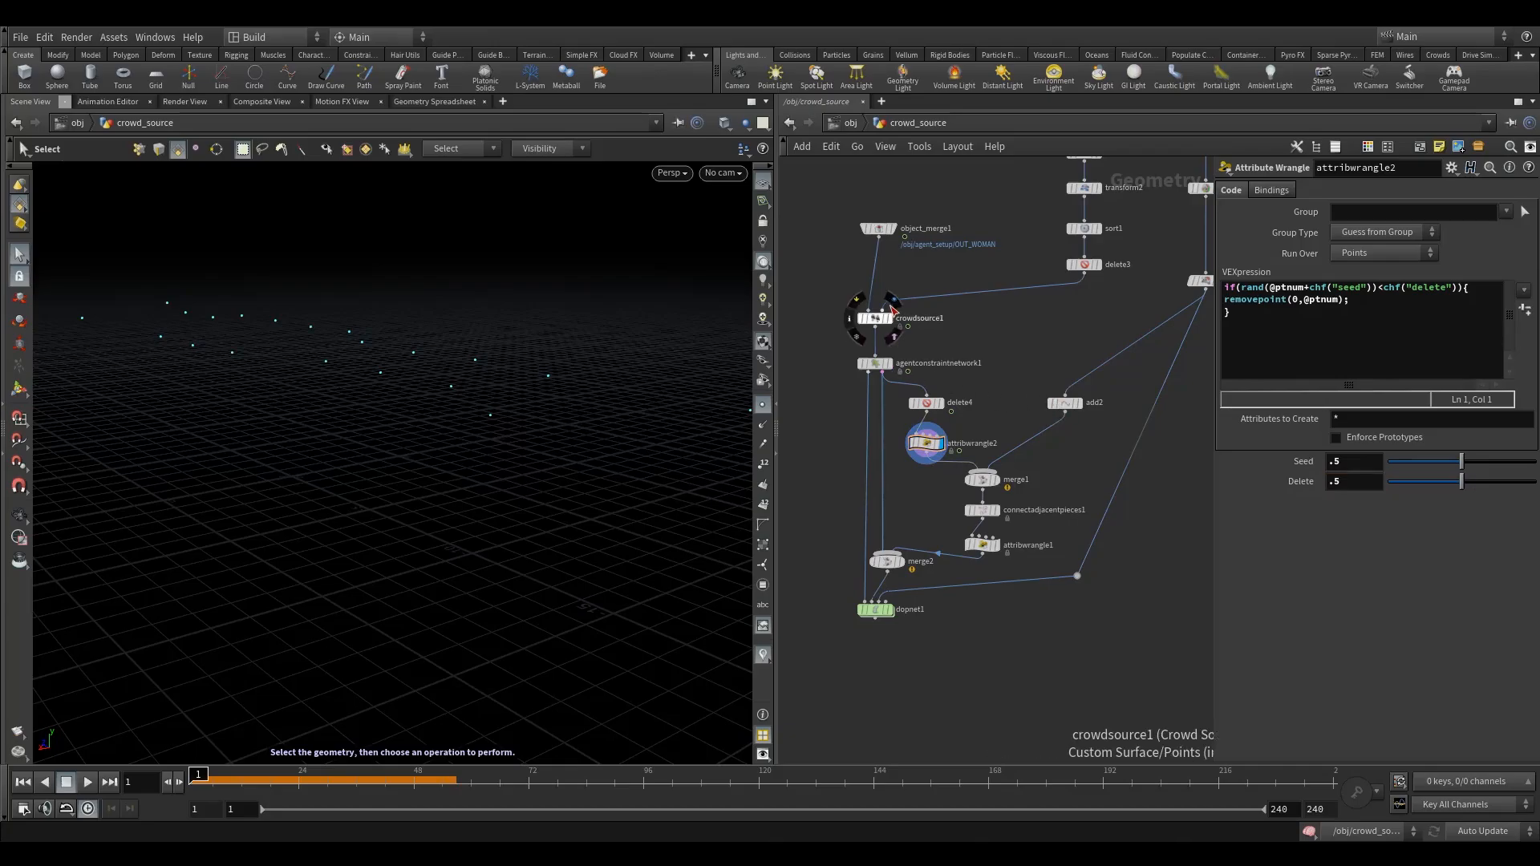
- Display crowdsource1 and examine the seated agents in the viewport from several angles
left_click(891, 307)
left_click(903, 315)
left_click_drag(885, 310, 1084, 274)
left_click(890, 318)
left_click_drag(835, 292, 897, 331)
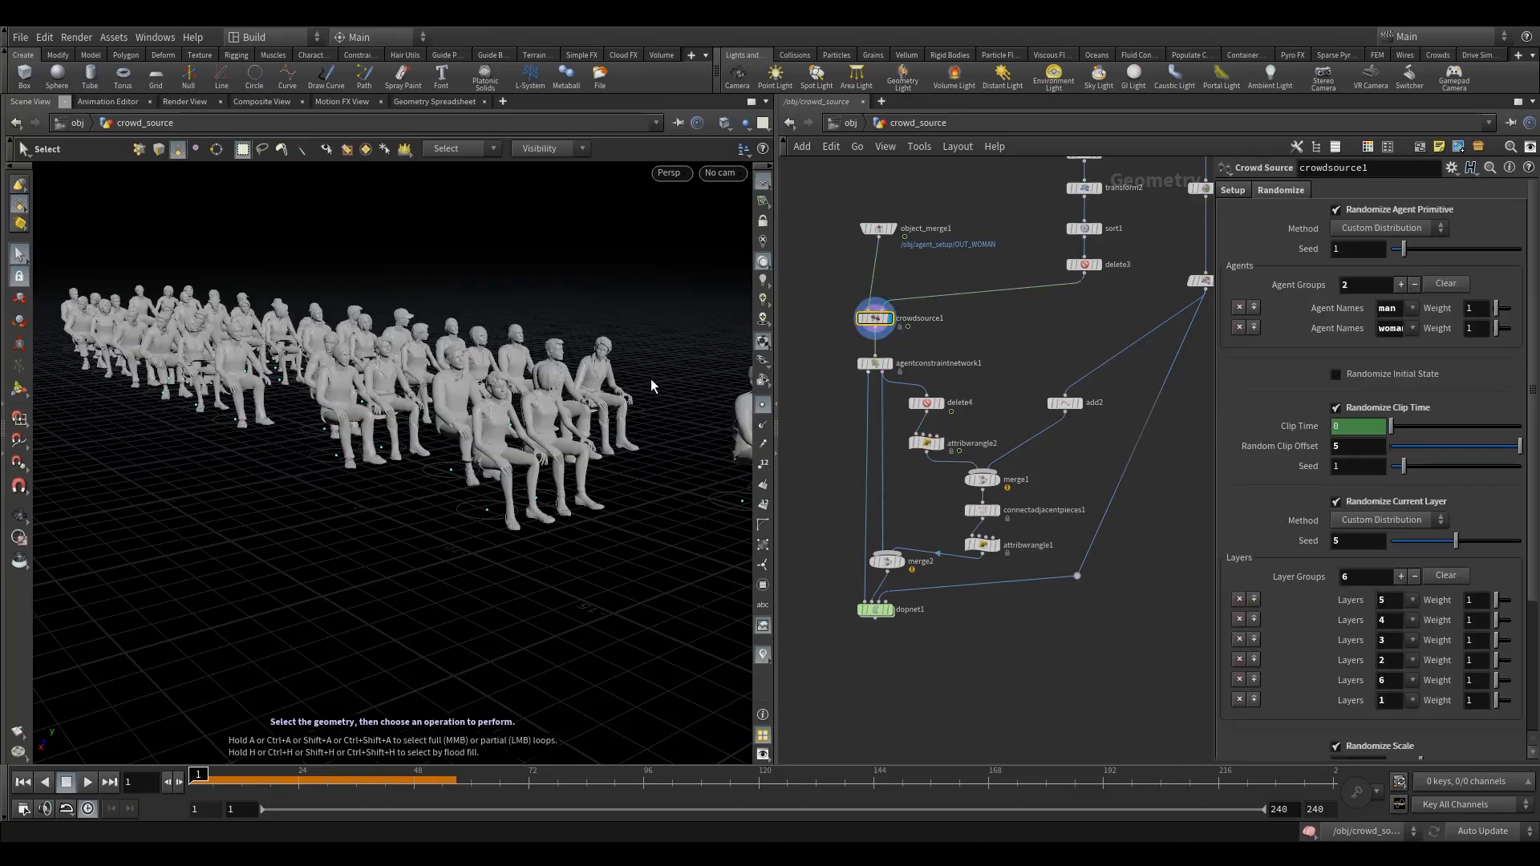
key("Escape")
left_click_drag(652, 379, 551, 420)
key("s")
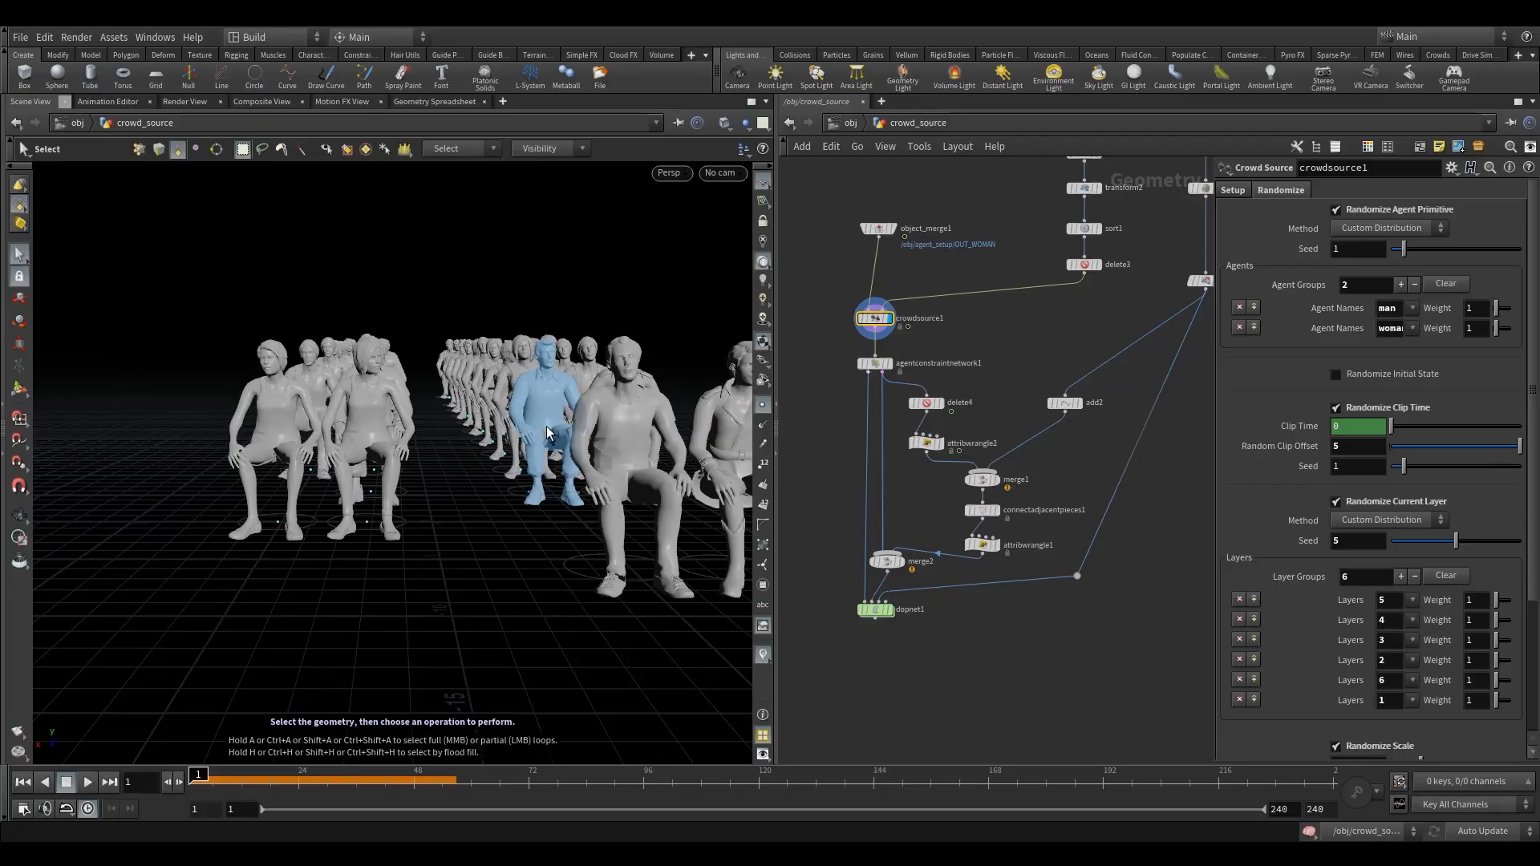
left_click_drag(378, 447, 385, 449, "alt")
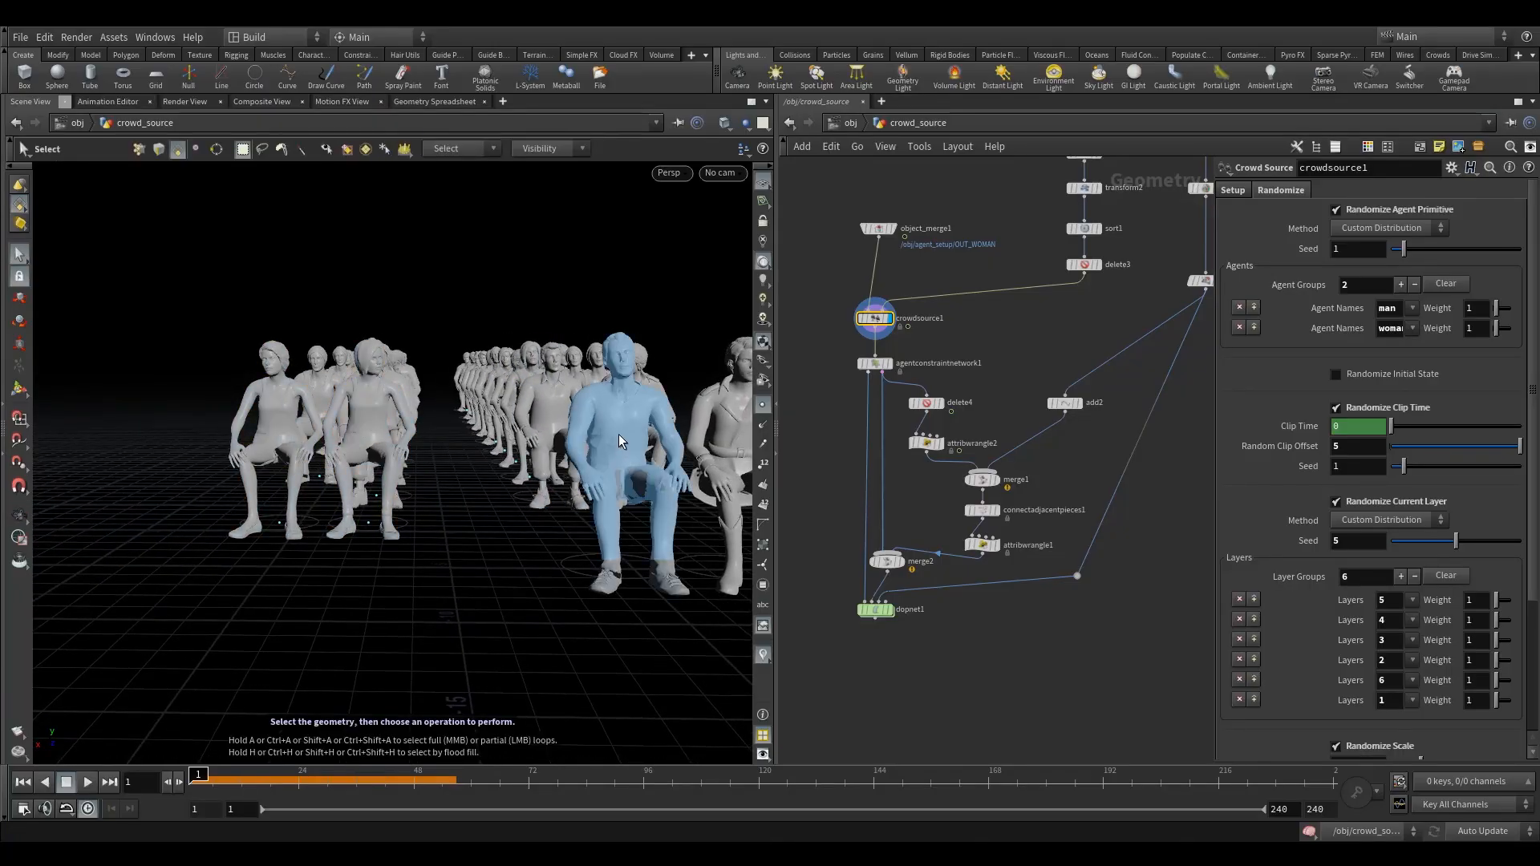
left_click_drag(341, 457, 514, 522, "alt")
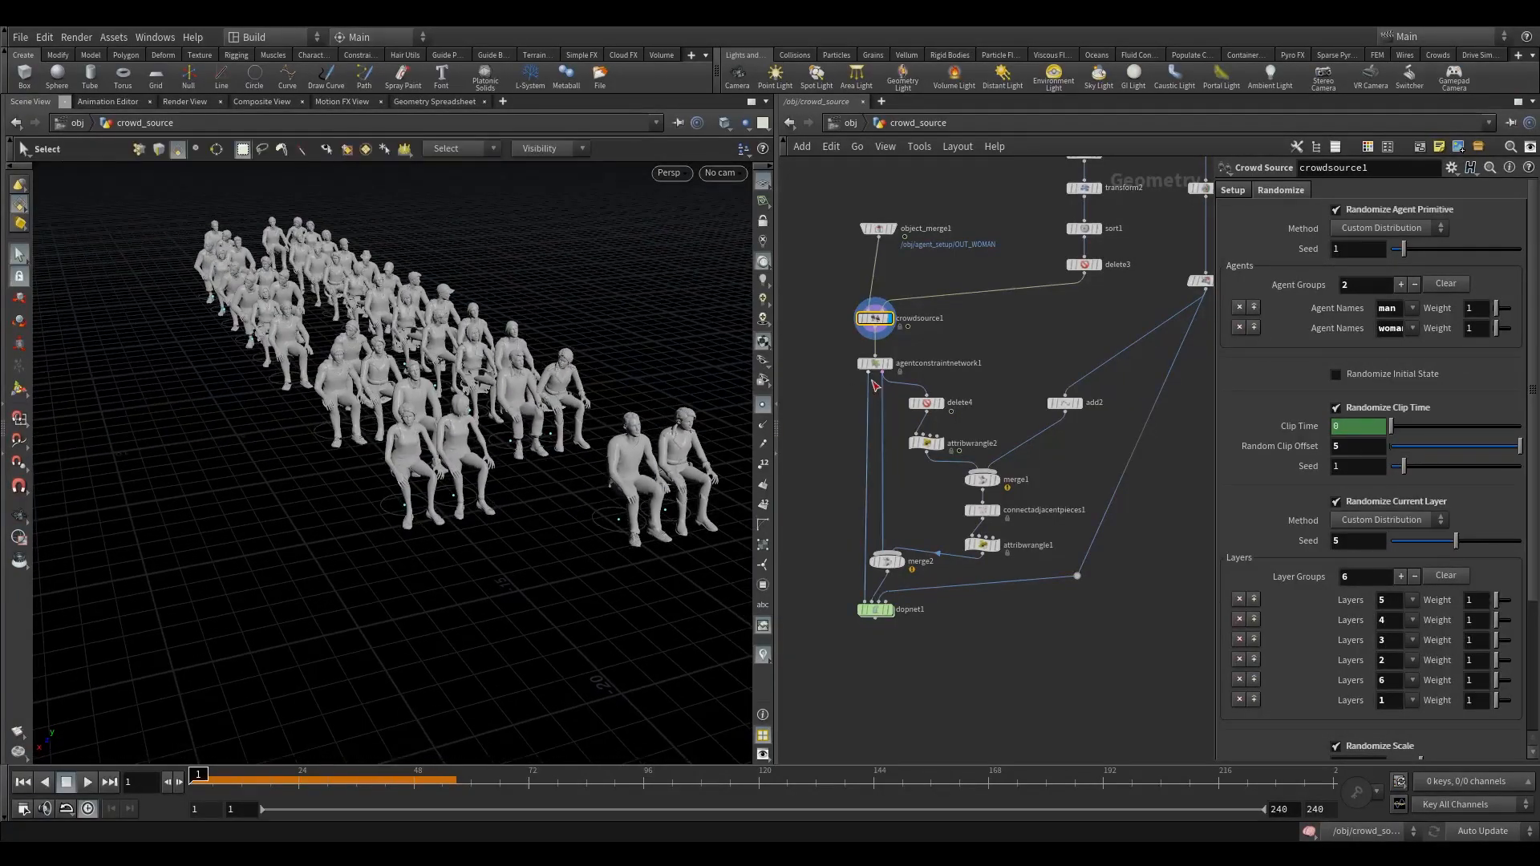
- Insert a Delete node between agentconstraintnetwork1 and delete4 and display it
left_click_drag(927, 402, 926, 417)
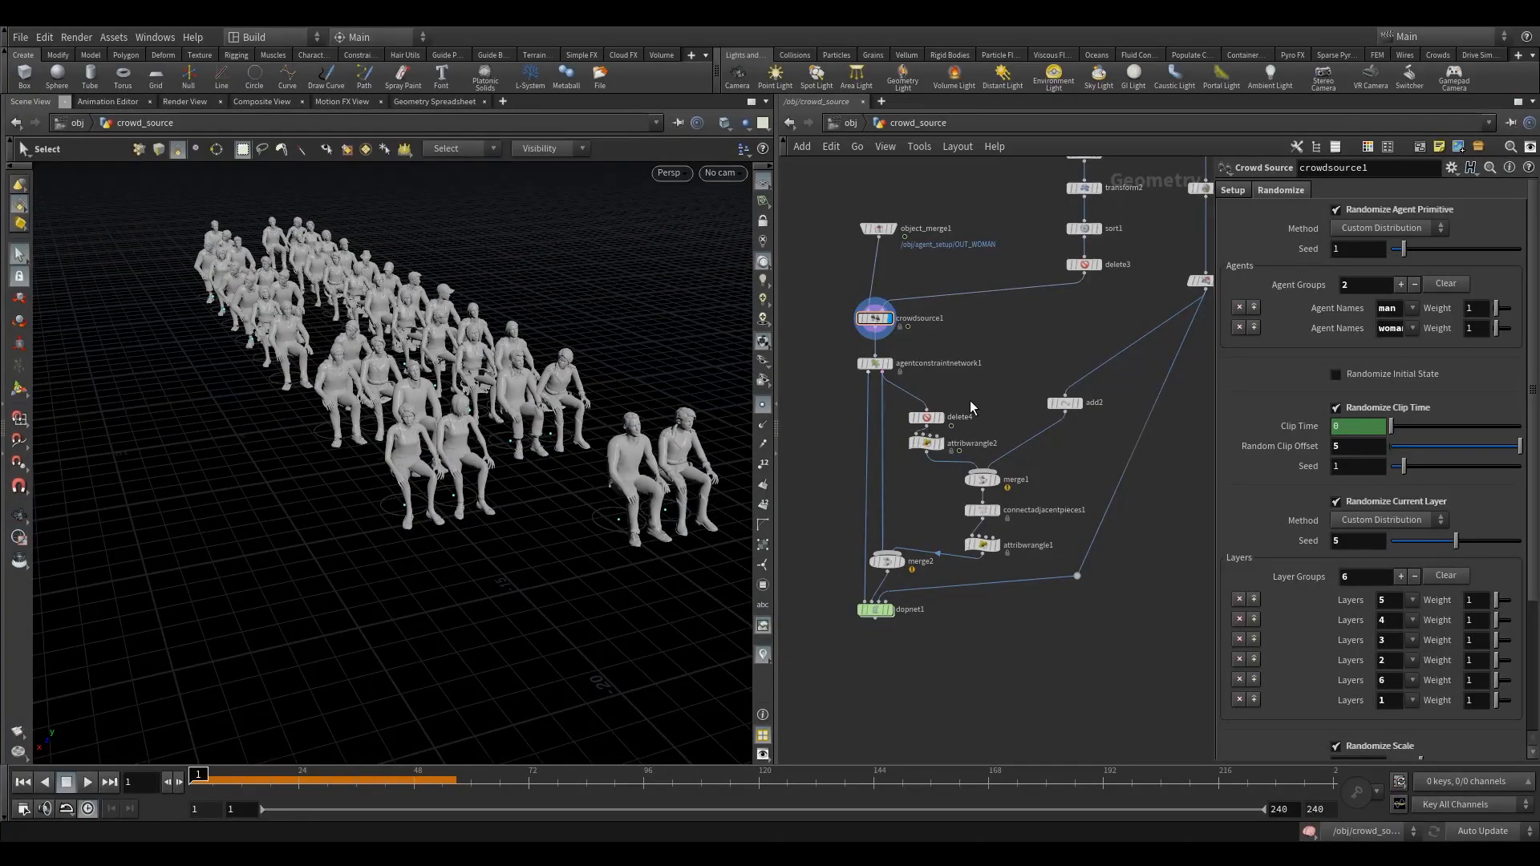
key("Tab")
type("de")
left_click(1147, 175)
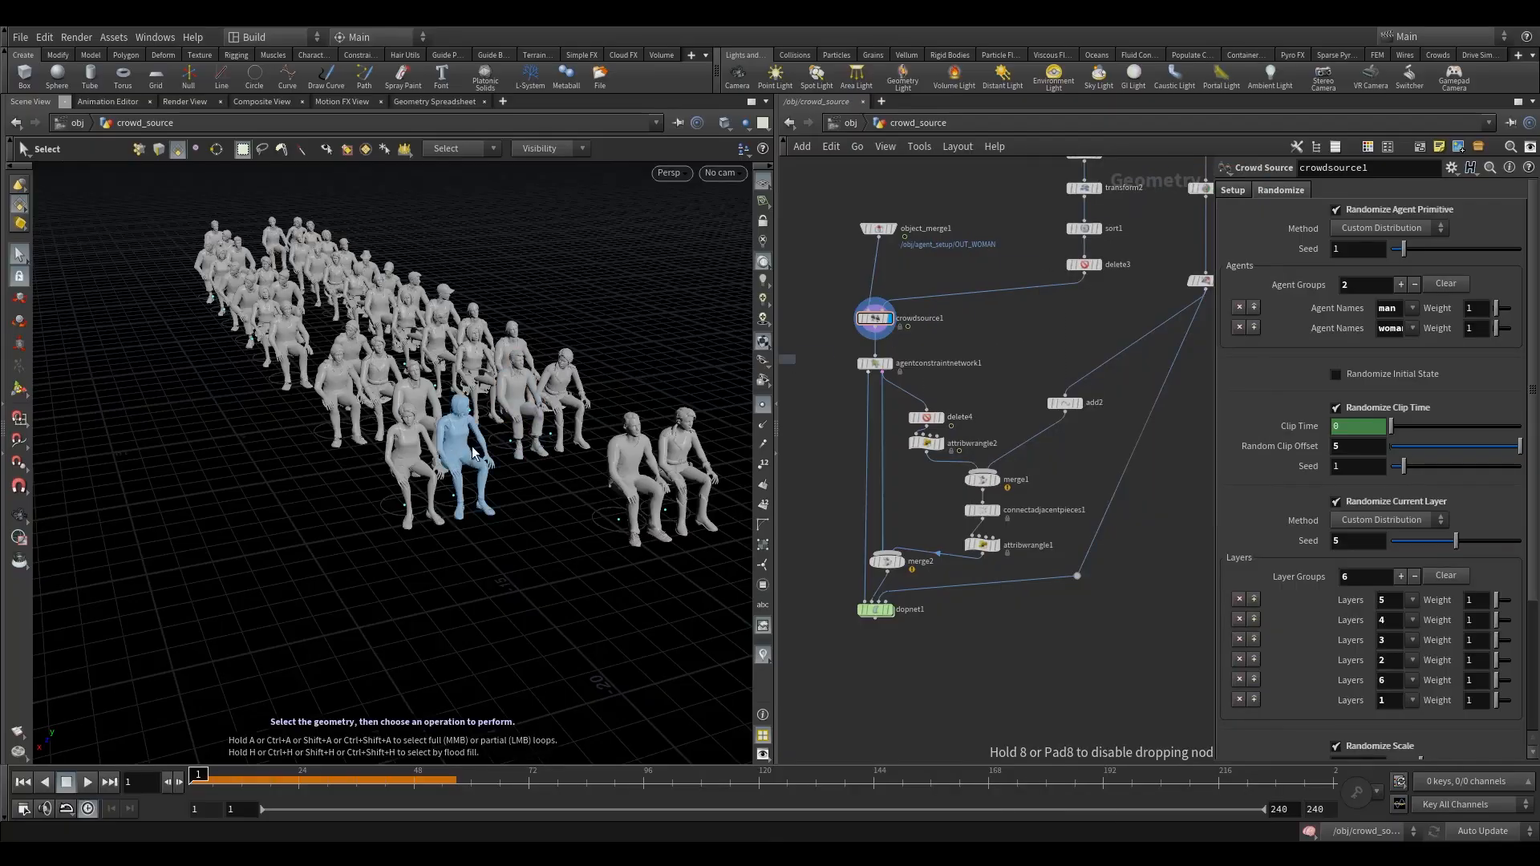
left_click(921, 398)
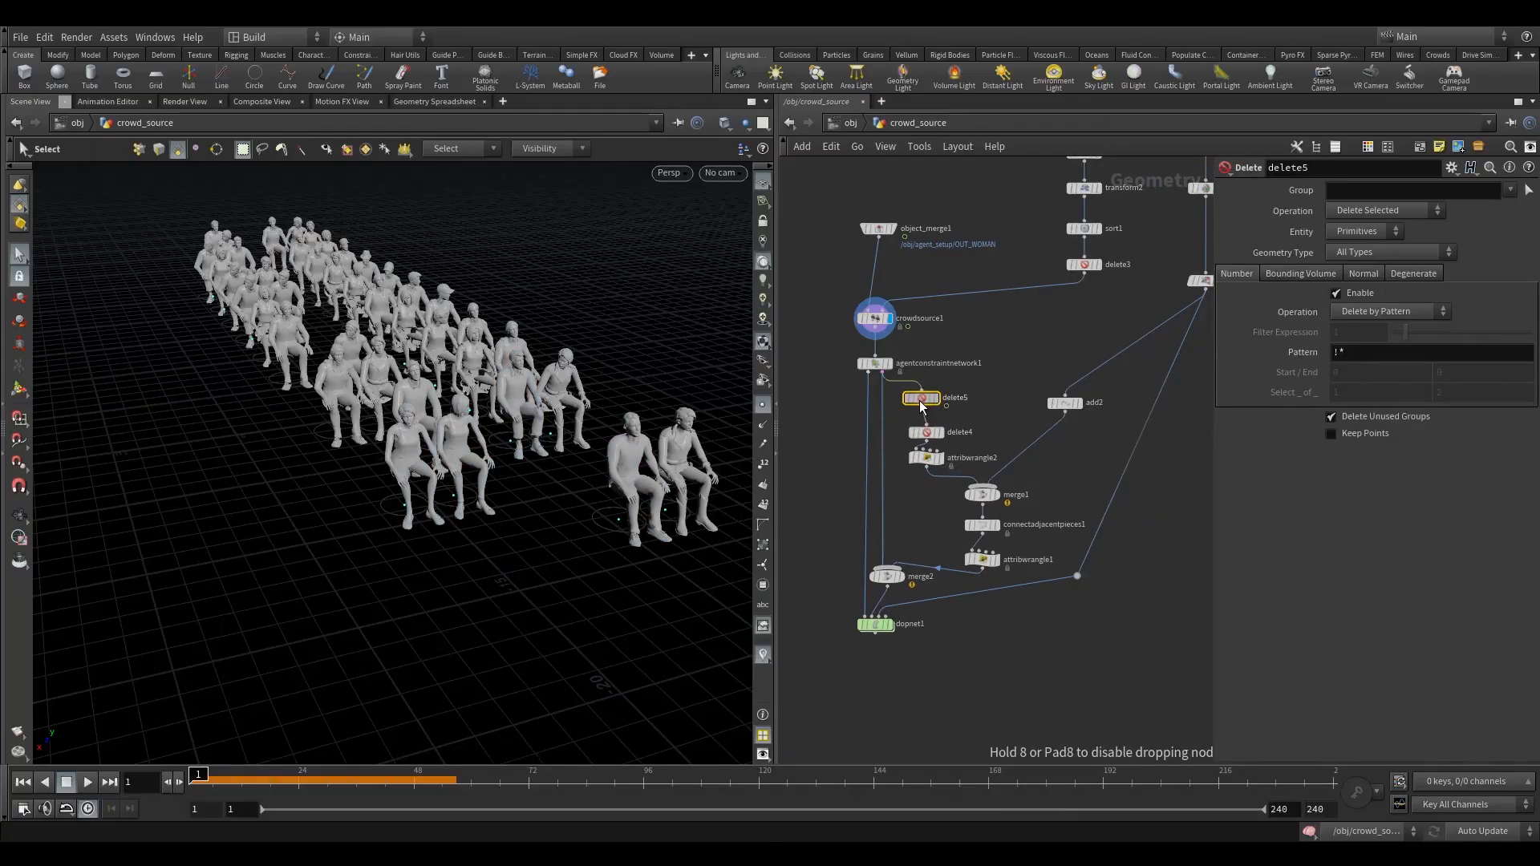
left_click(937, 398)
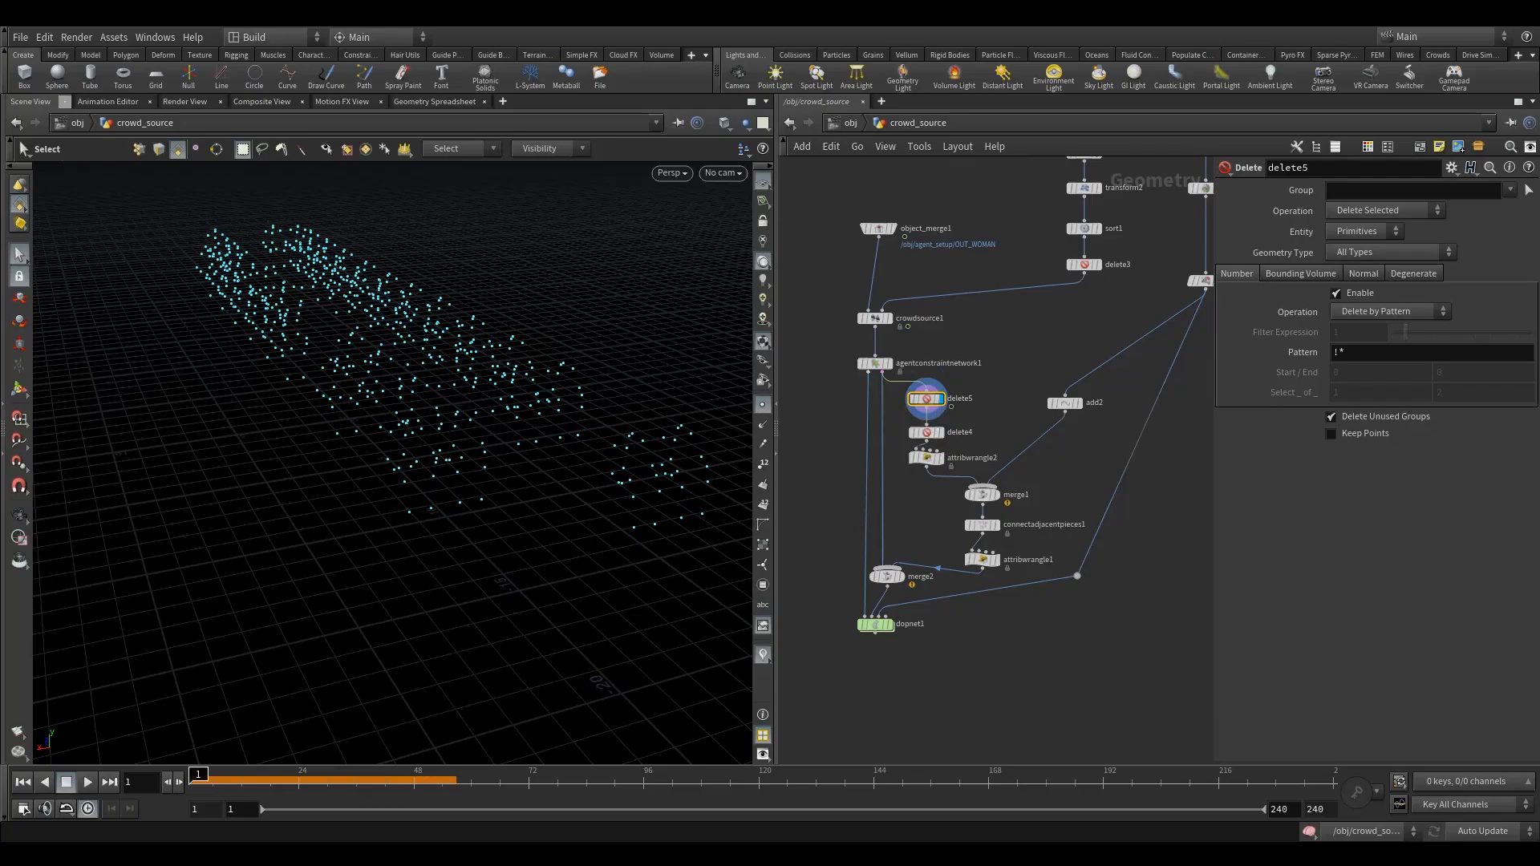
- Make delete5 act on Points, enable its bounding box, and move the box centre to -18.1492 in Z
left_click(1355, 233)
left_click(1360, 263)
left_click(1304, 274)
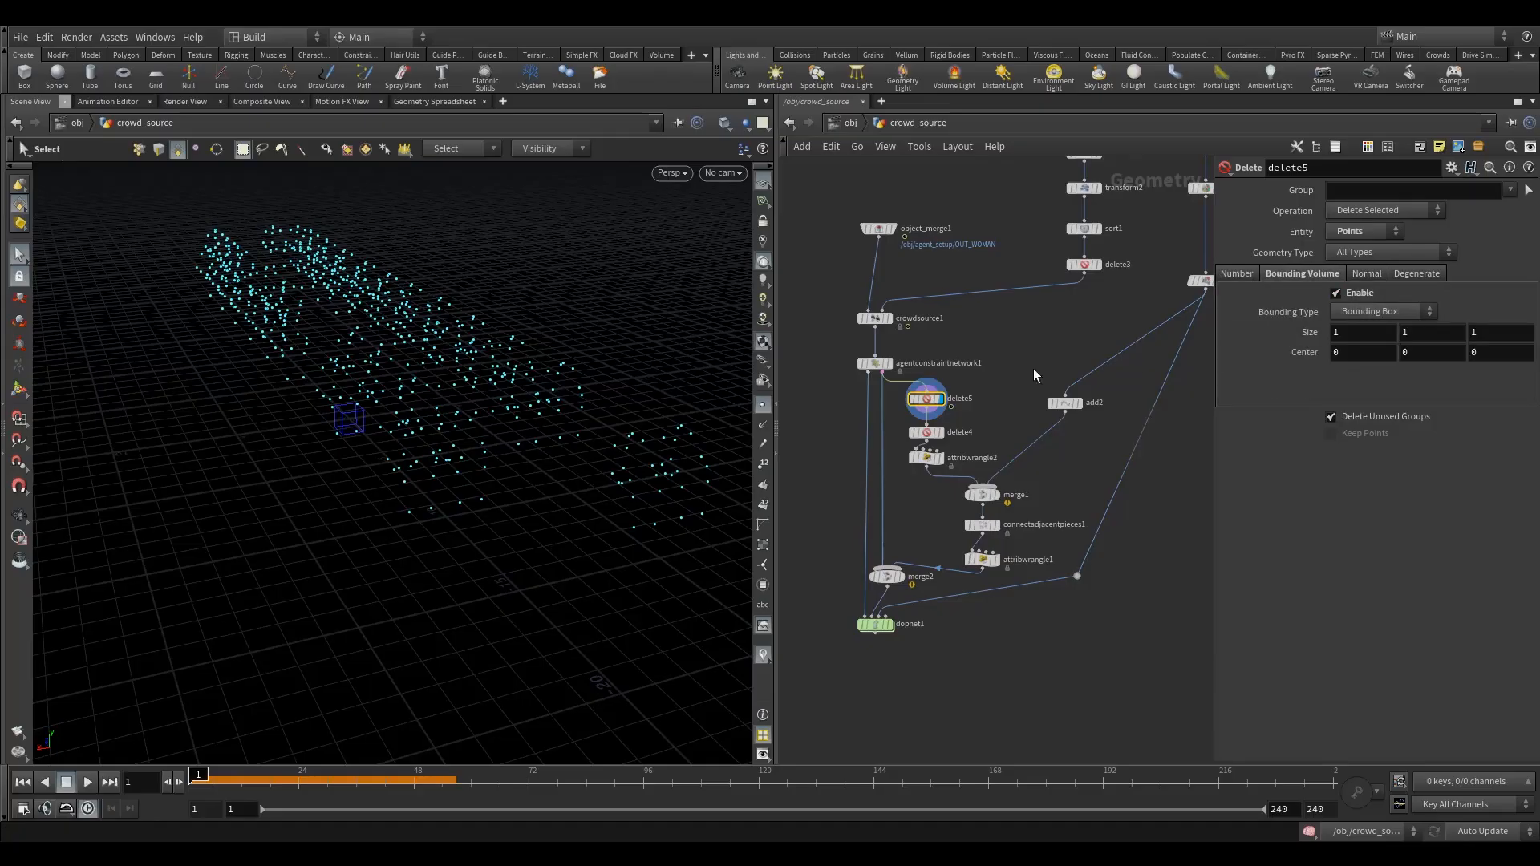
left_click_drag(486, 393, 120, 399, "alt")
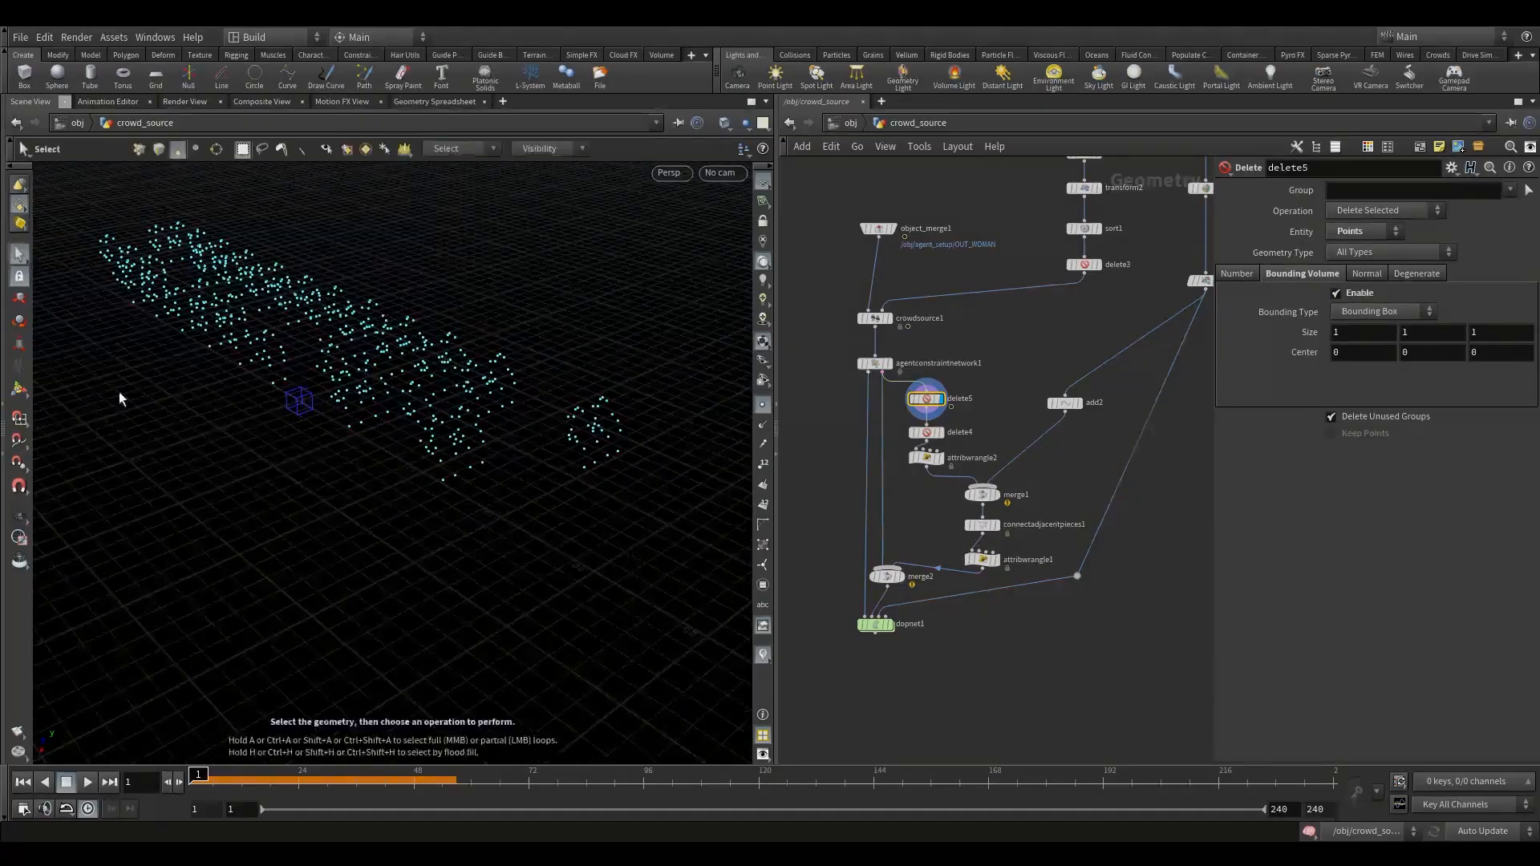
left_click(19, 390)
left_click_drag(405, 436, 486, 461, "alt")
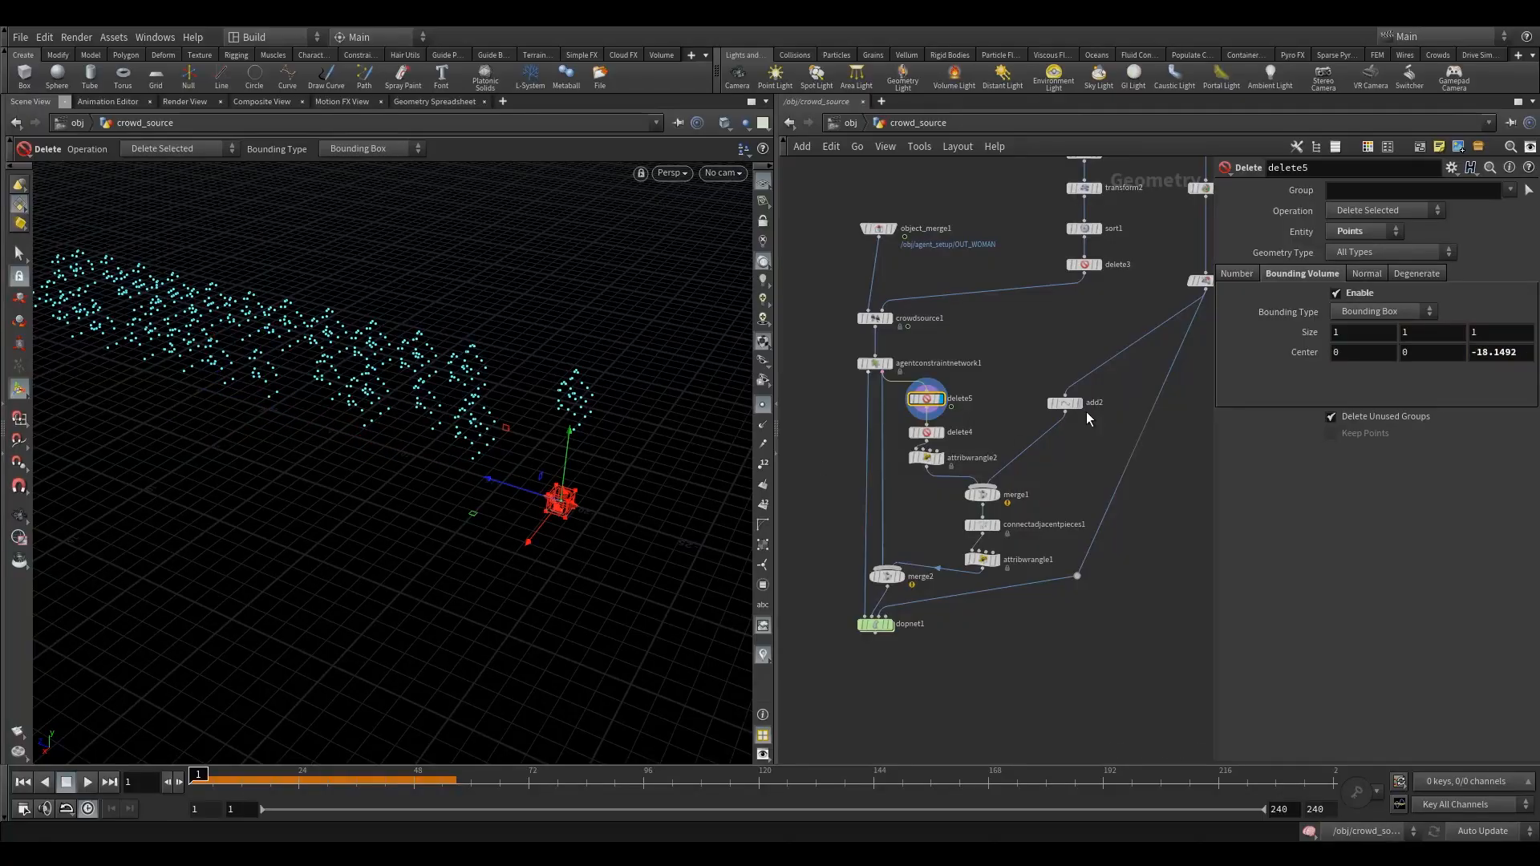
- Rewire delete5 so that it sits between delete4 and attribwrangle2
scroll(967, 417, "up", 3)
left_click_drag(897, 392, 919, 455)
key("Escape")
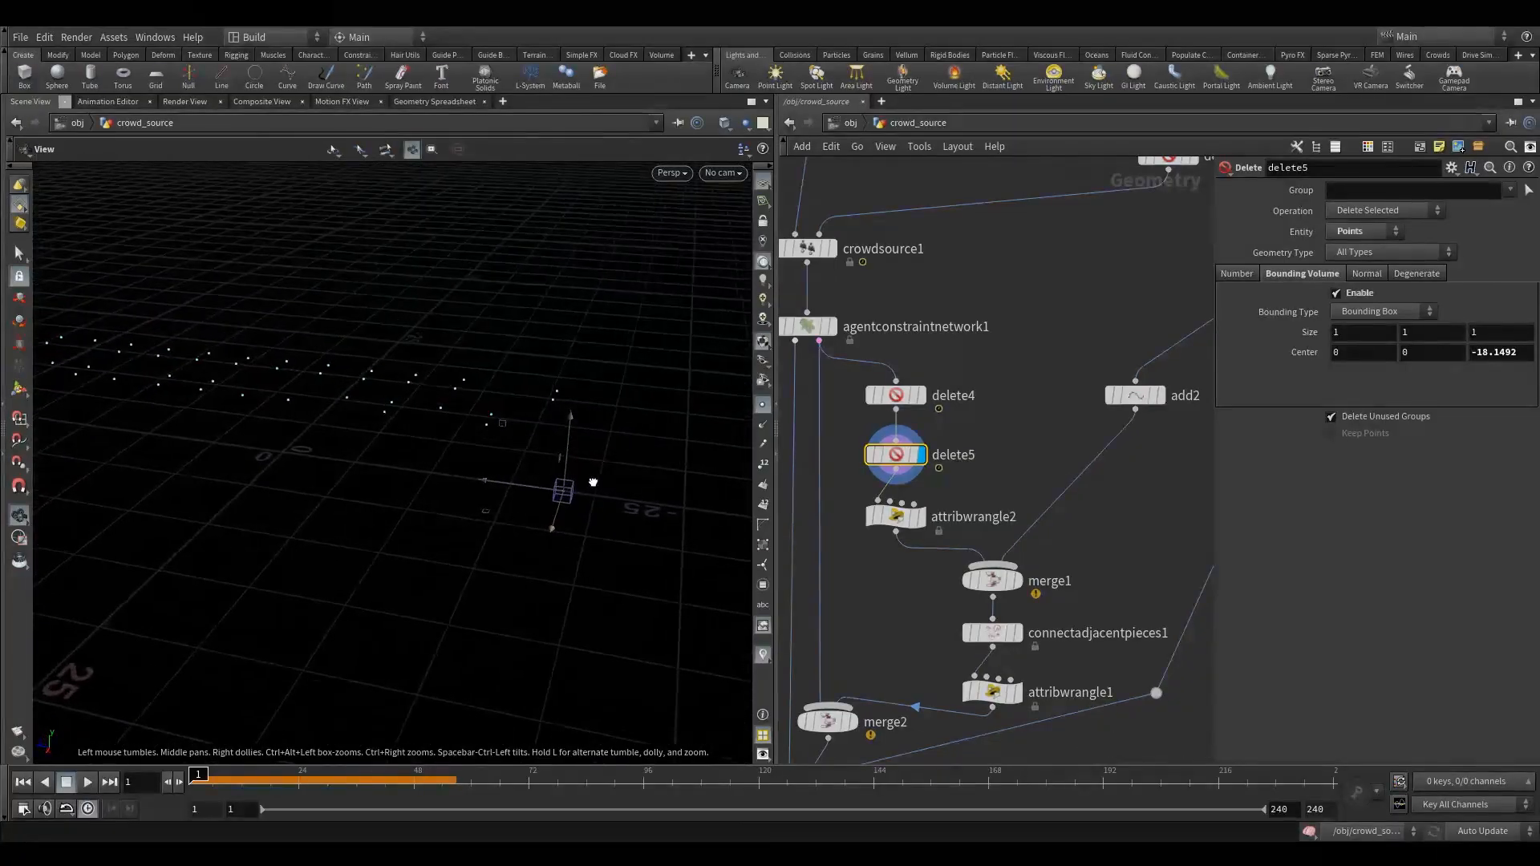
- Resize delete5's bounding box around the end-row points to 10.5121 × 9.01158 × 10.6182, centred at 0, 4.00579, -17.7879
key("Return")
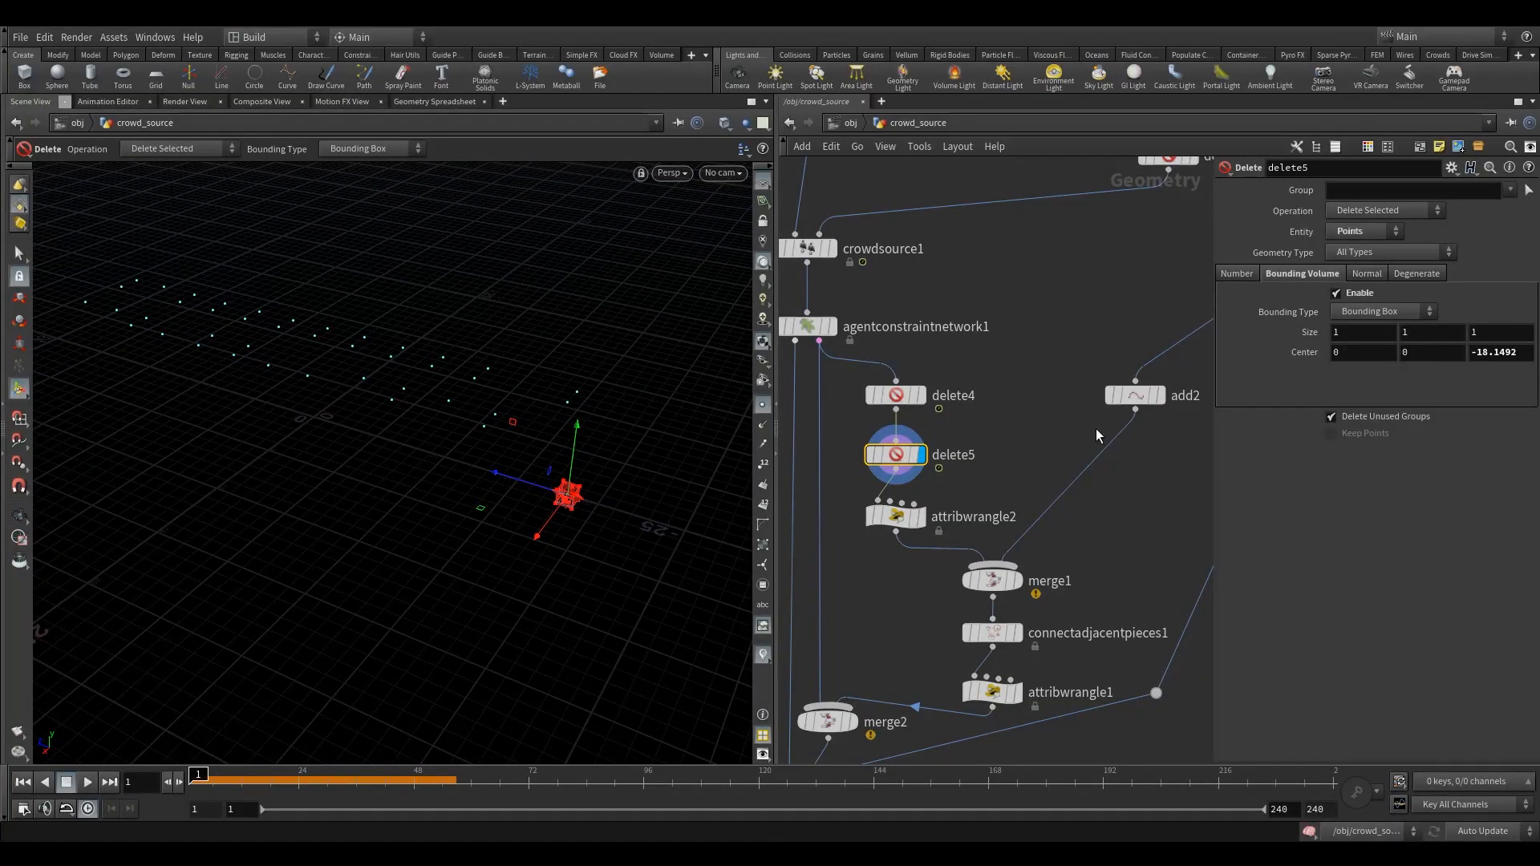
left_click_drag(586, 498, 436, 411, "alt")
left_click_drag(438, 403, 449, 417, "alt")
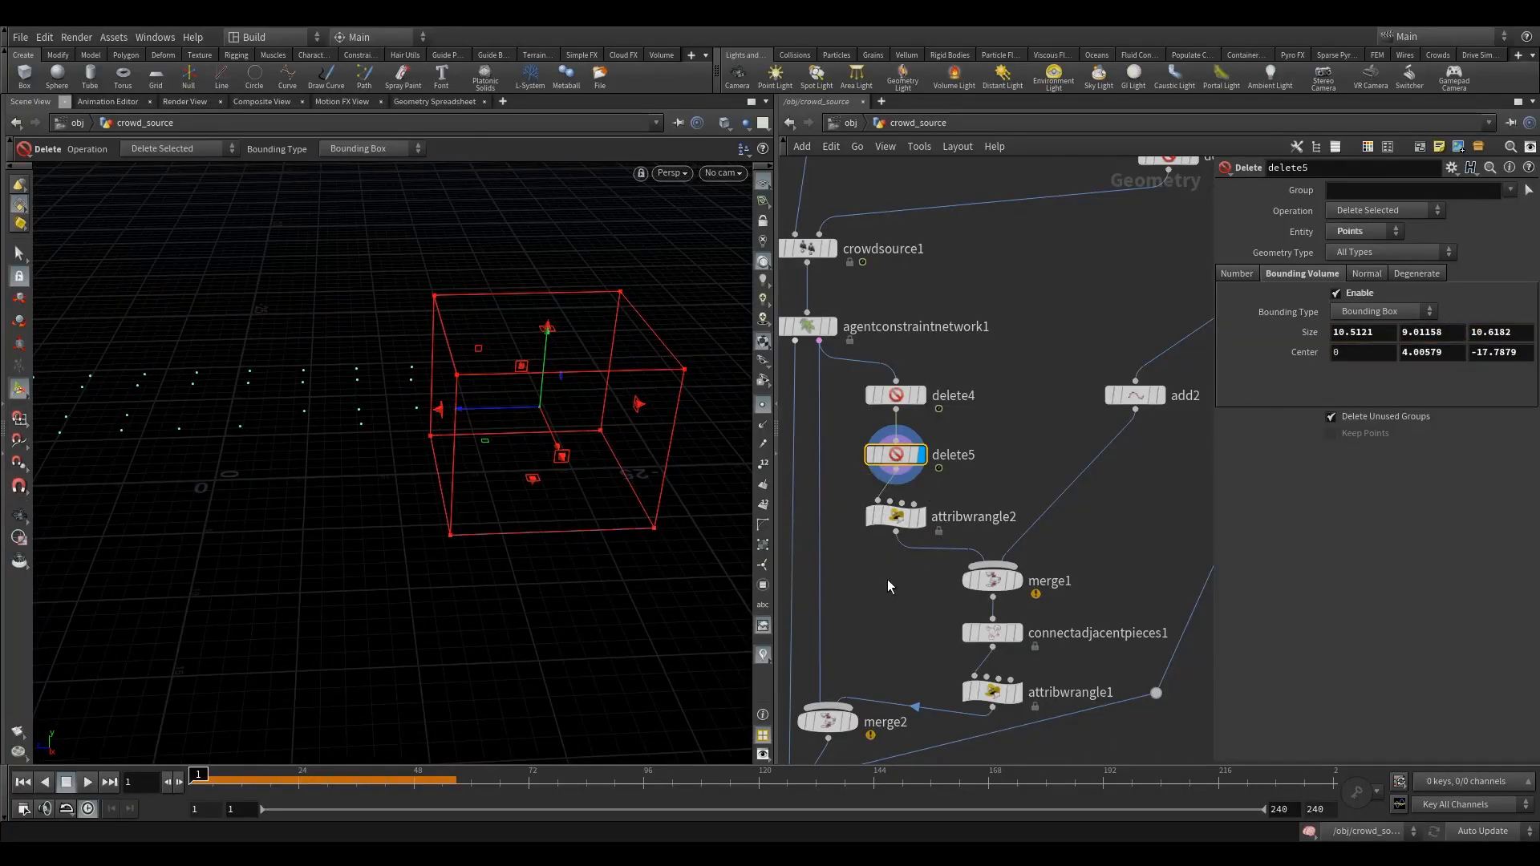
- Compare the agent skeletons of agentconstraintnetwork1 with delete5's bounding box and the combined points of merge1
middle_click_drag(888, 581, 946, 508)
scroll(945, 507, "down", 1)
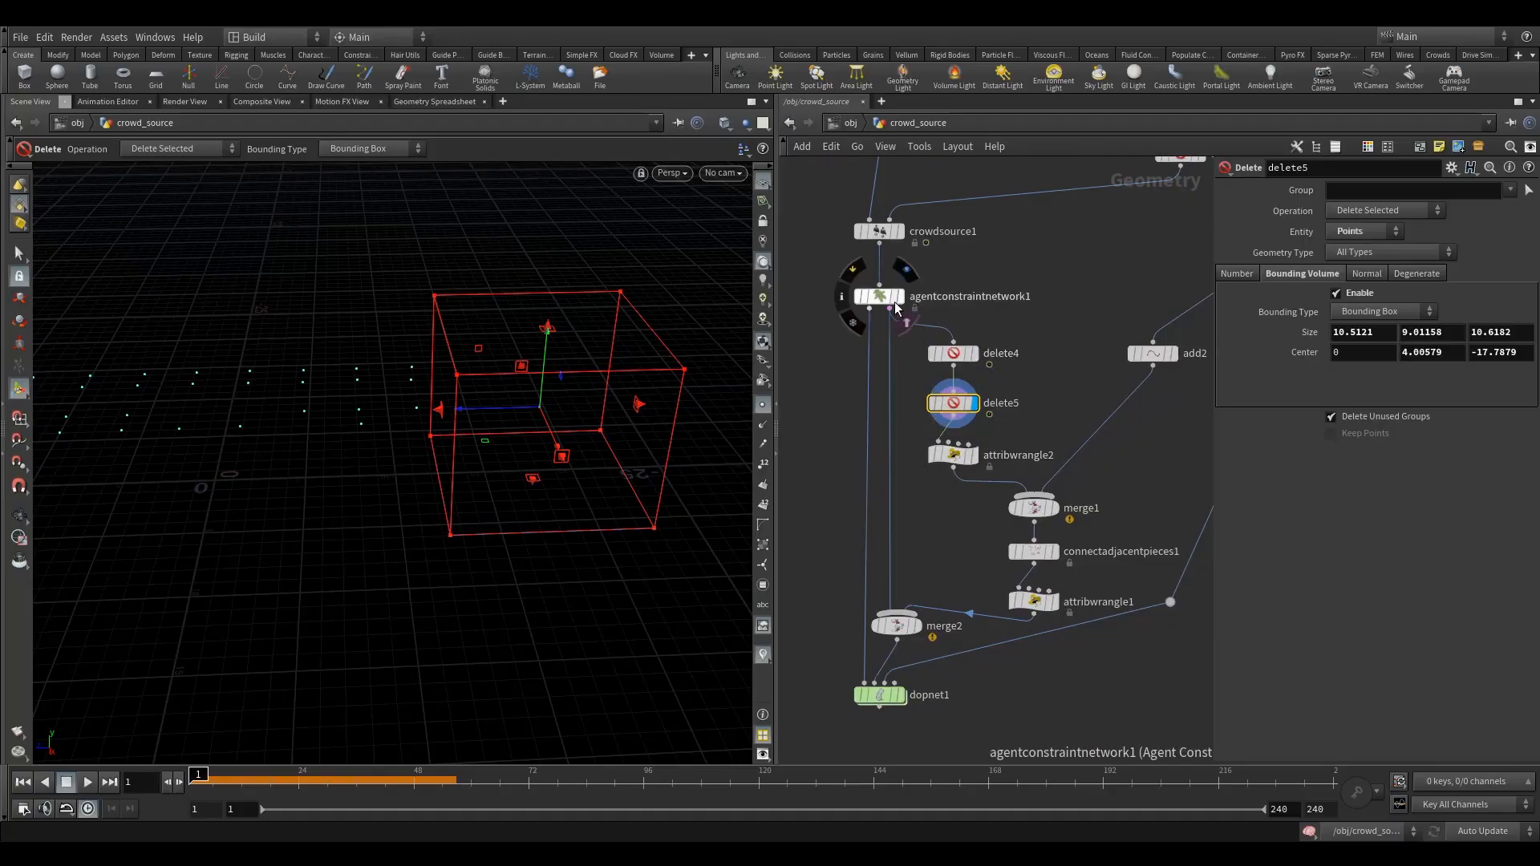
left_click(906, 323)
left_click_drag(540, 409, 459, 437, "alt")
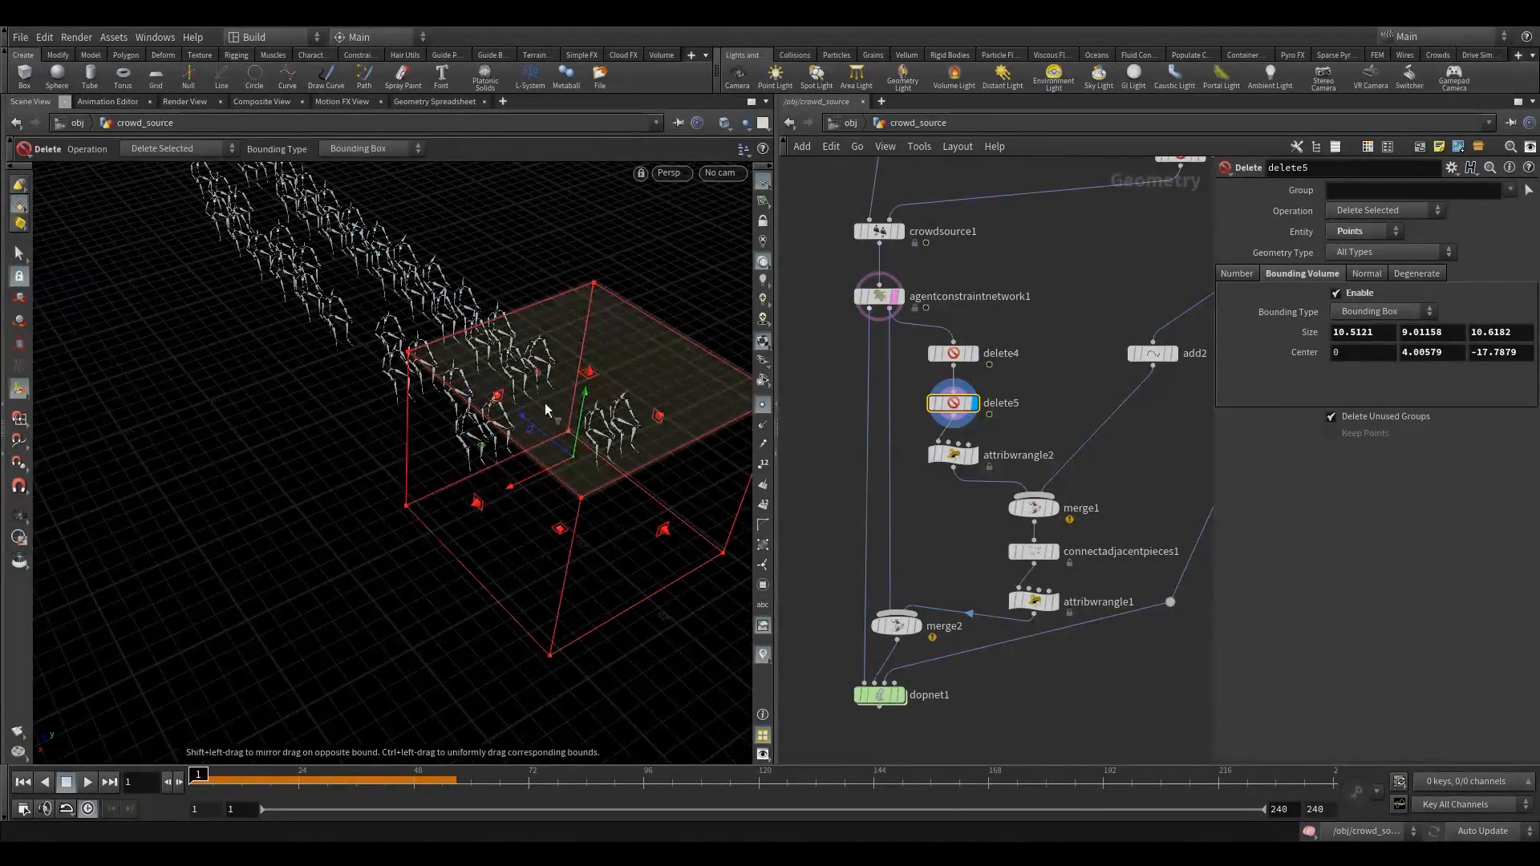
left_click(1034, 507)
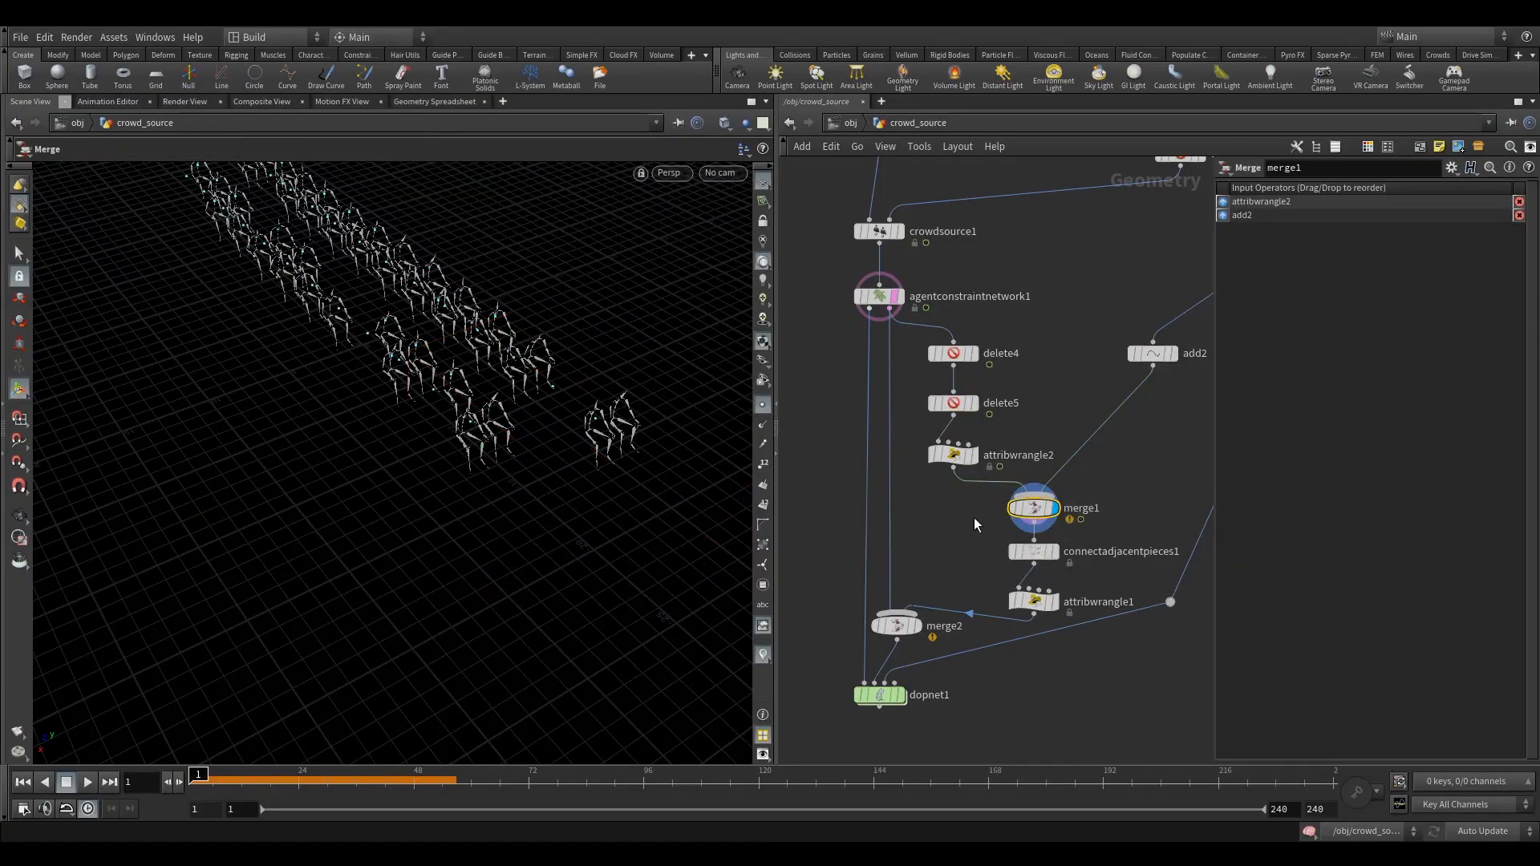
left_click(910, 331)
left_click_drag(525, 411, 561, 353, "alt")
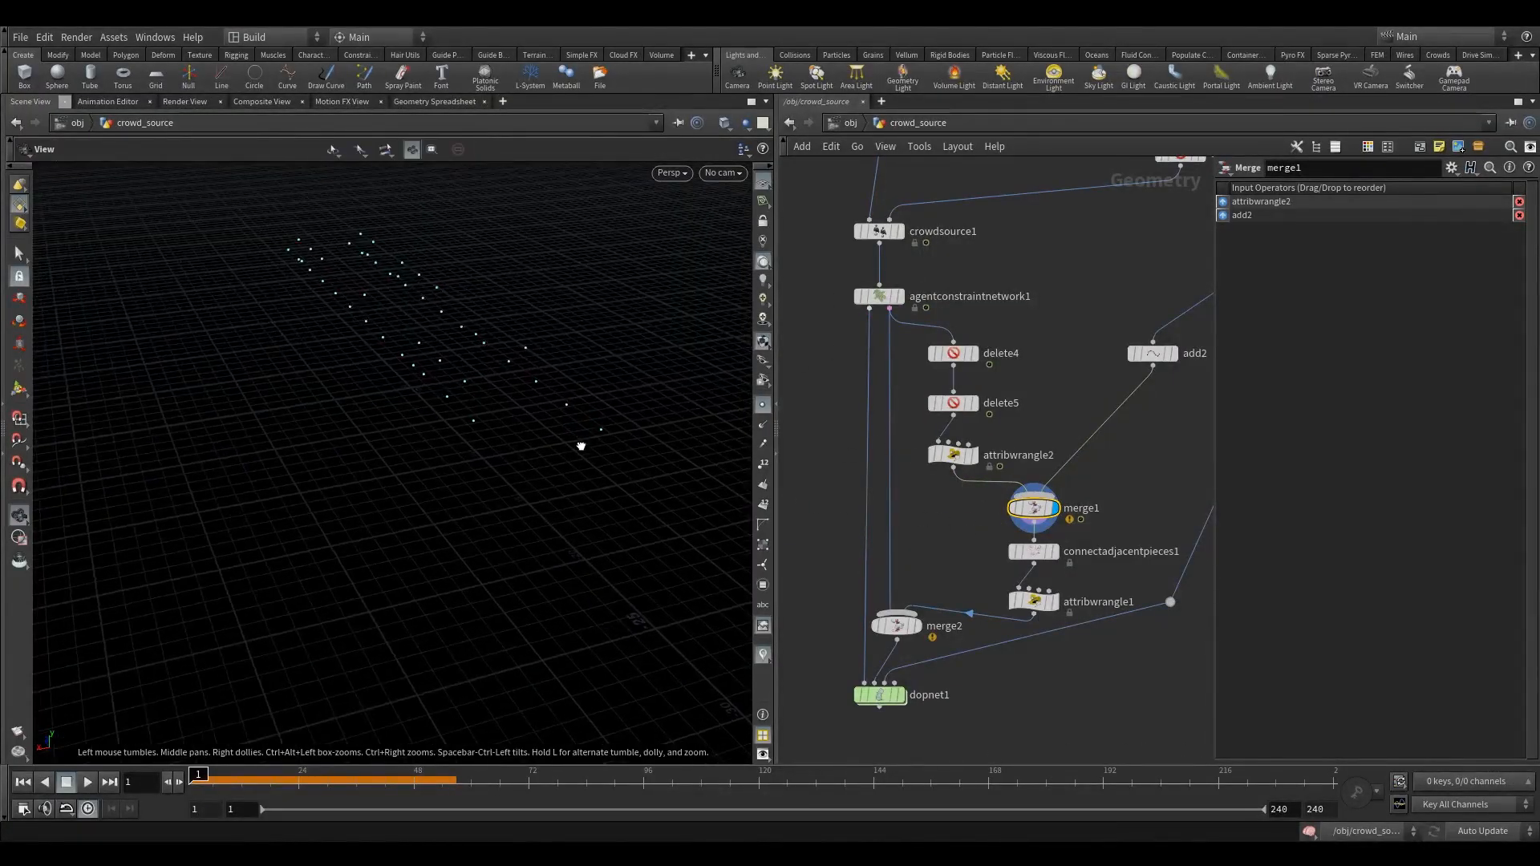
left_click_drag(581, 444, 668, 423)
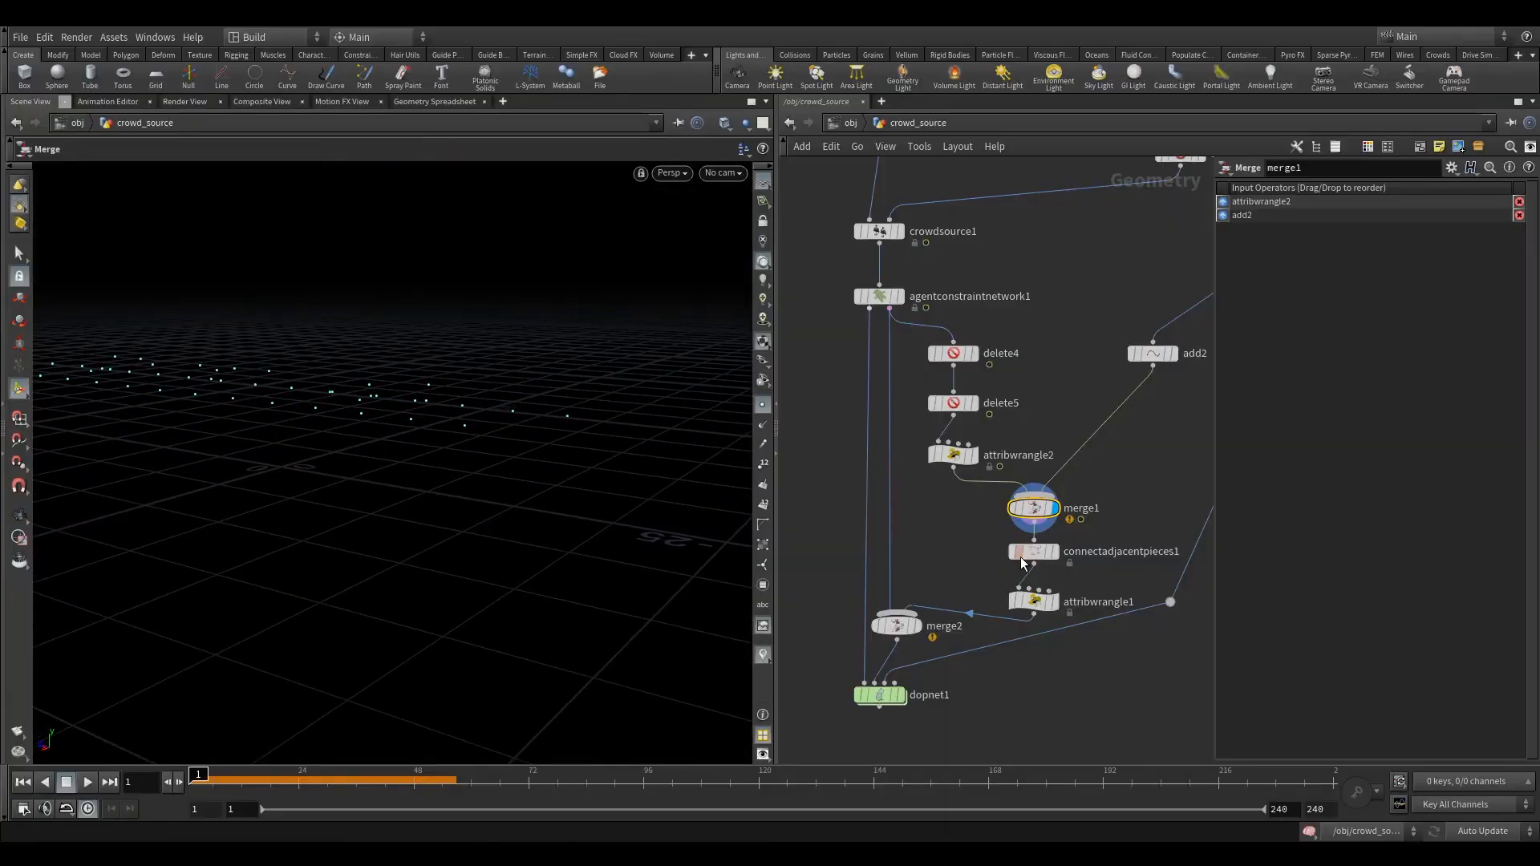
- Display connectadjacentpieces1, attribwrangle1 and merge2 in turn to check which points get connected
left_click(1062, 529)
left_click_drag(490, 437, 420, 468)
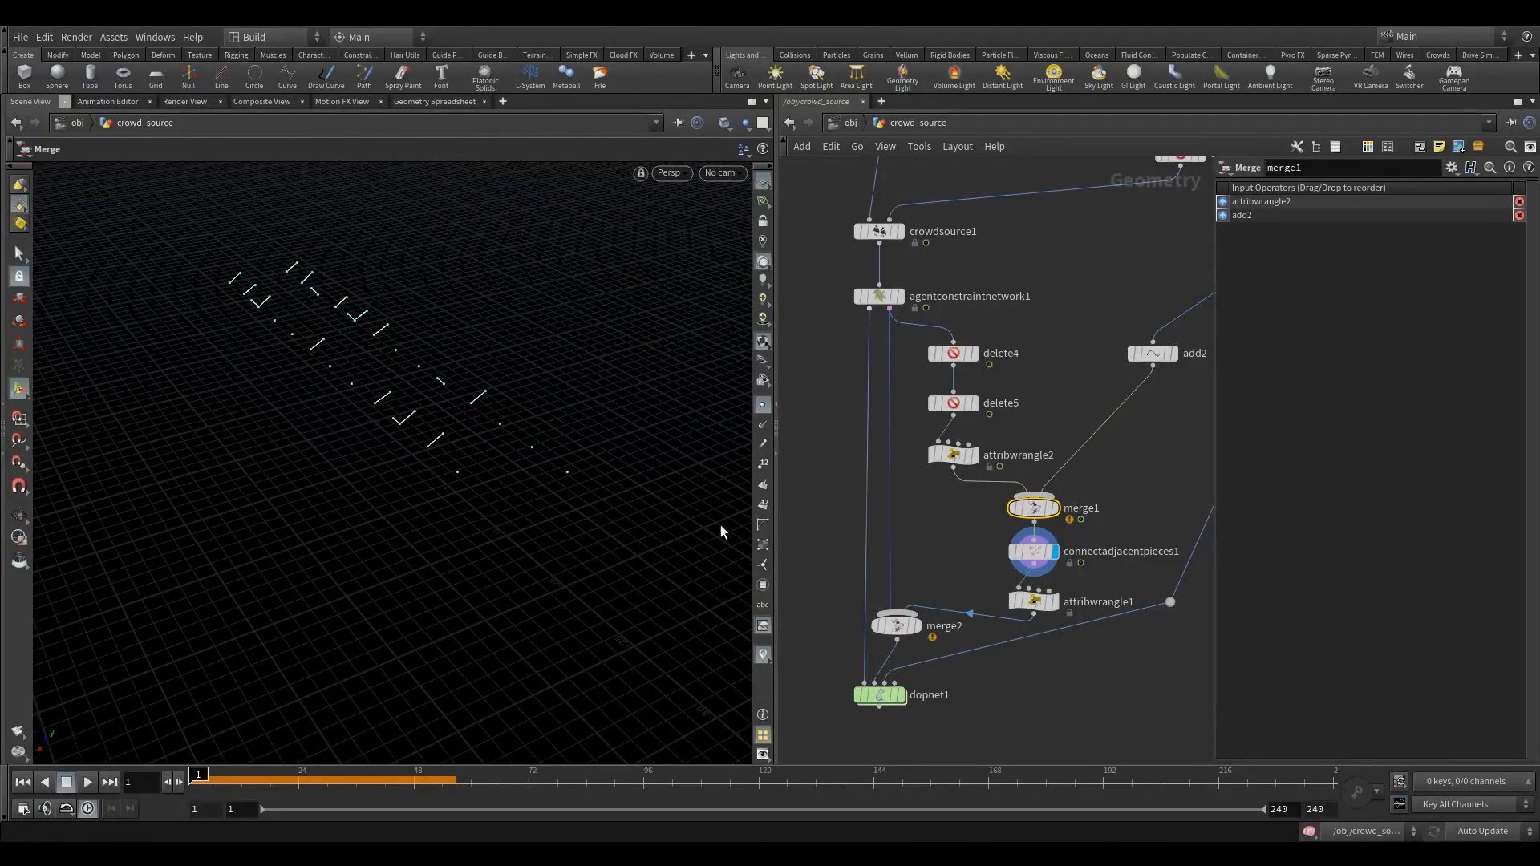
middle_click_drag(926, 533, 925, 482)
left_click_drag(970, 478, 1050, 567)
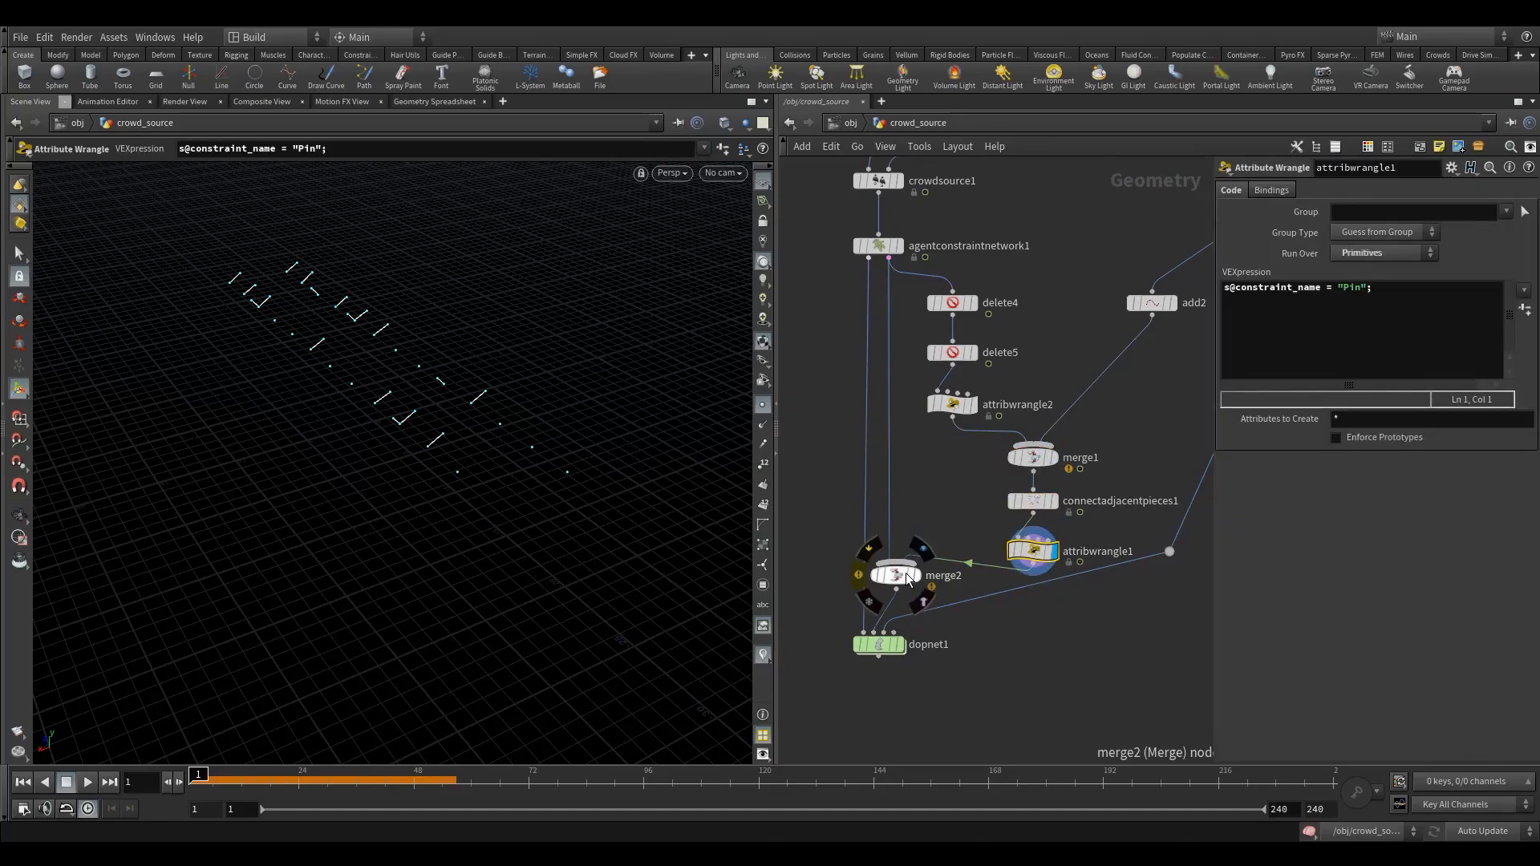
left_click(917, 575)
left_click_drag(966, 522, 892, 588)
- Display dopnet1, play the simulation to frame 70, inspect the agents on the chairs, and return to frame 1
left_click(914, 623)
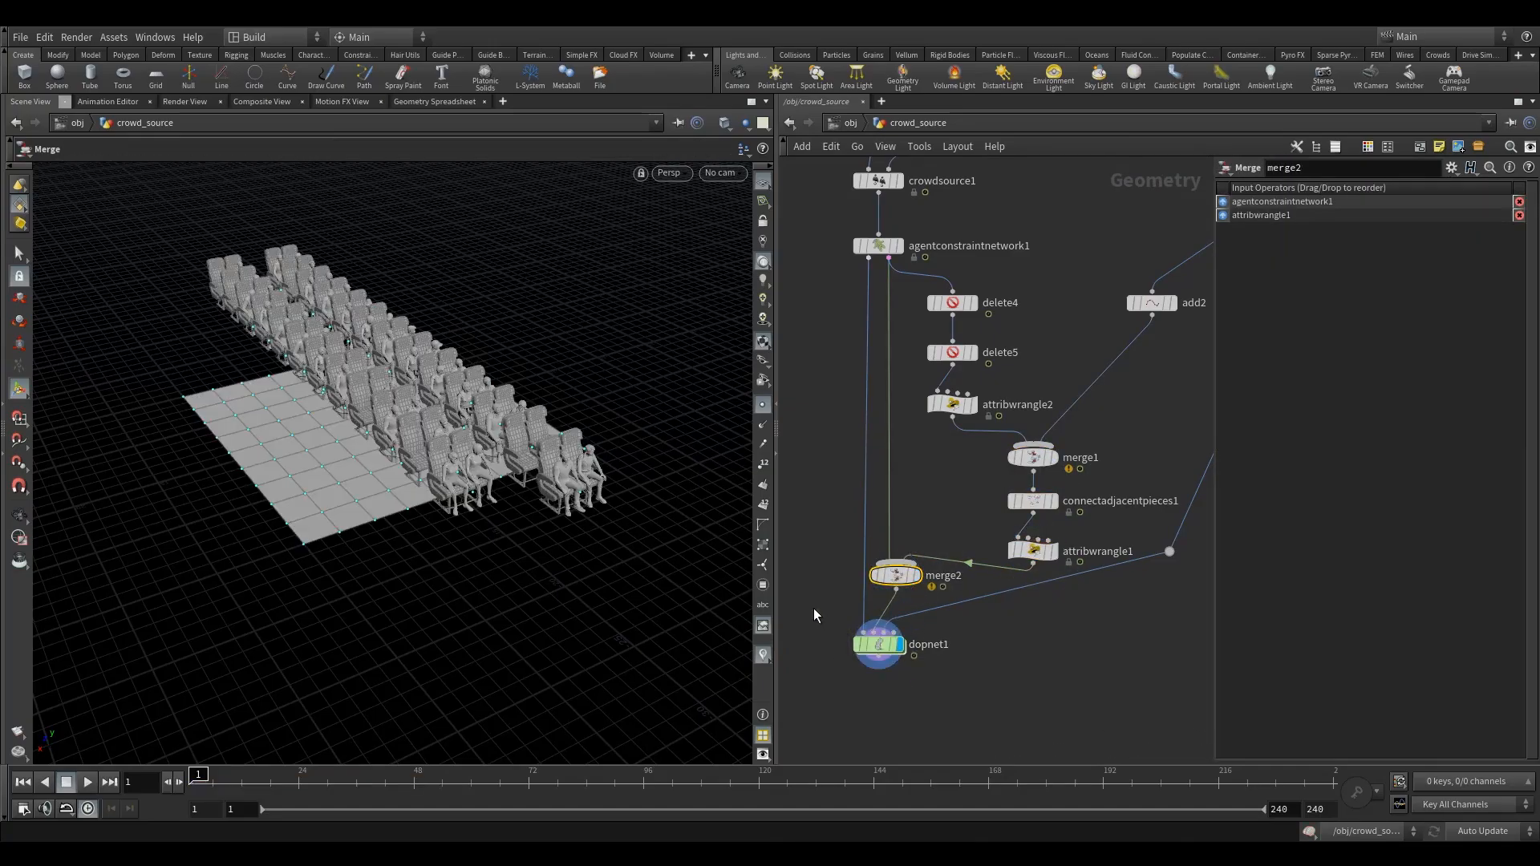
left_click(766, 405)
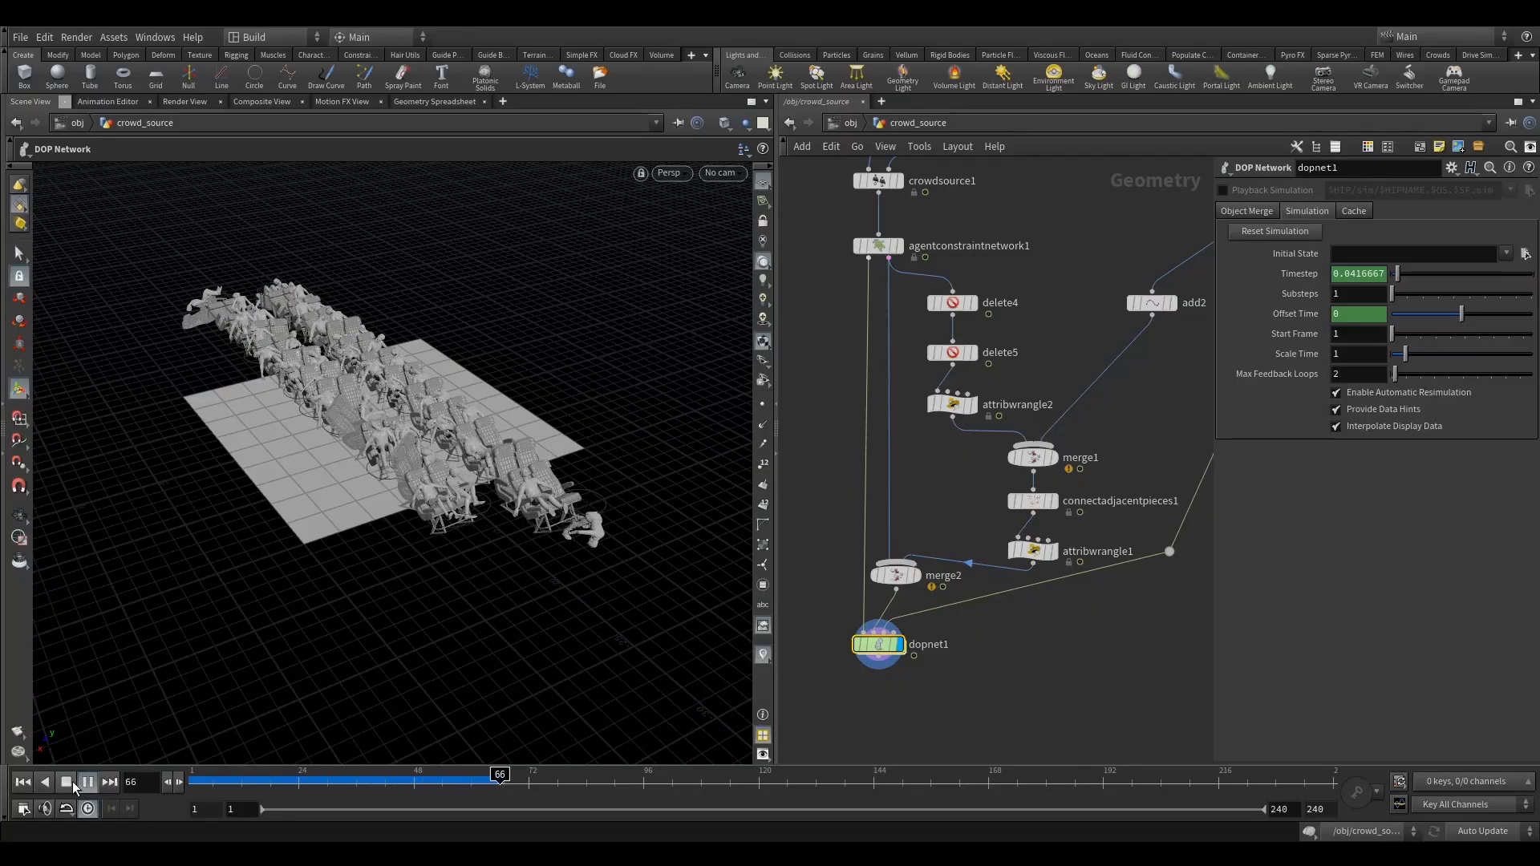
left_click(72, 786)
left_click_drag(530, 555, 575, 537, "alt")
right_click_drag(574, 538, 391, 443, "alt")
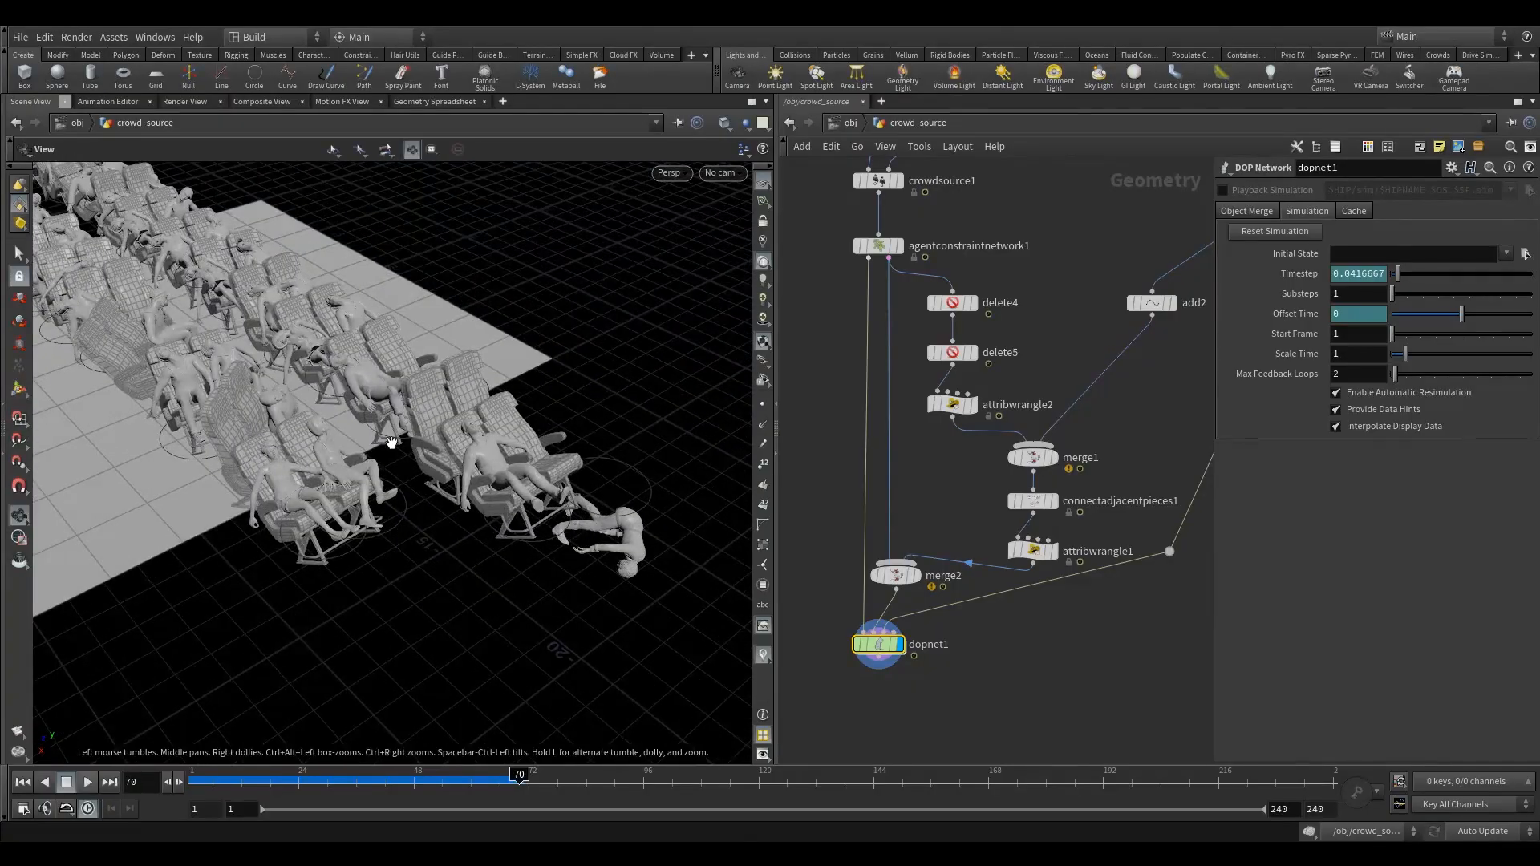
left_click_drag(391, 443, 353, 473)
left_click_drag(227, 772, 120, 726)
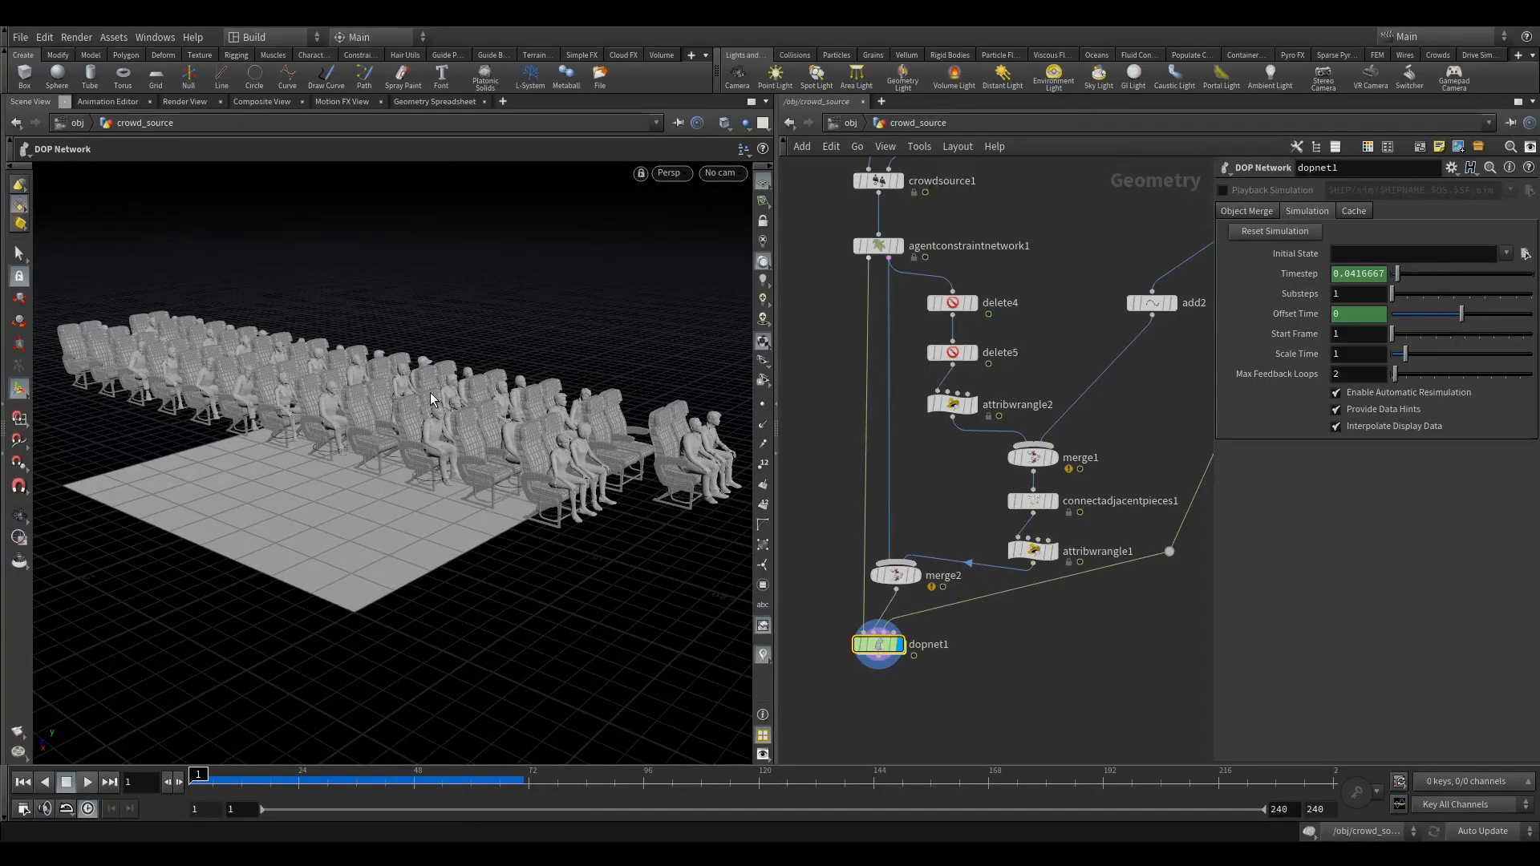